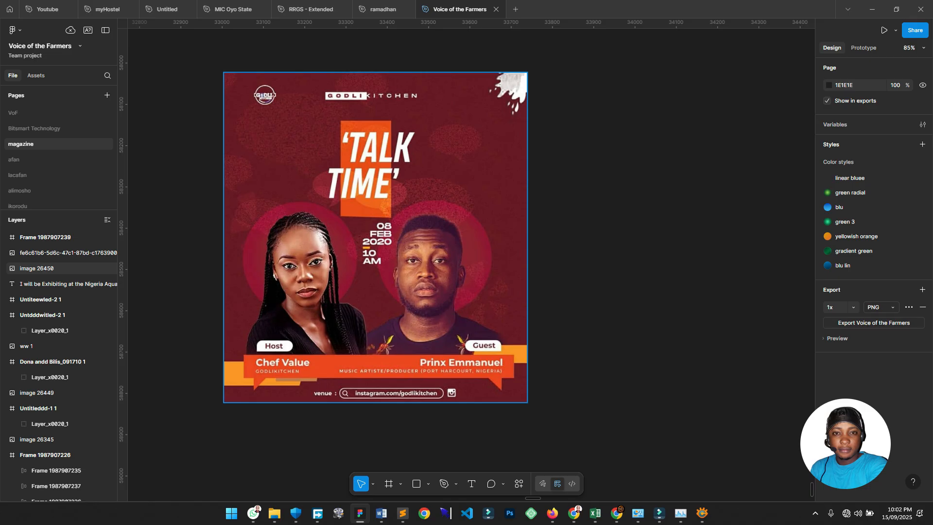
With the Pen tool, trace the splash's top edge and zigzag left edge.
scroll(259, 92, up, 10)
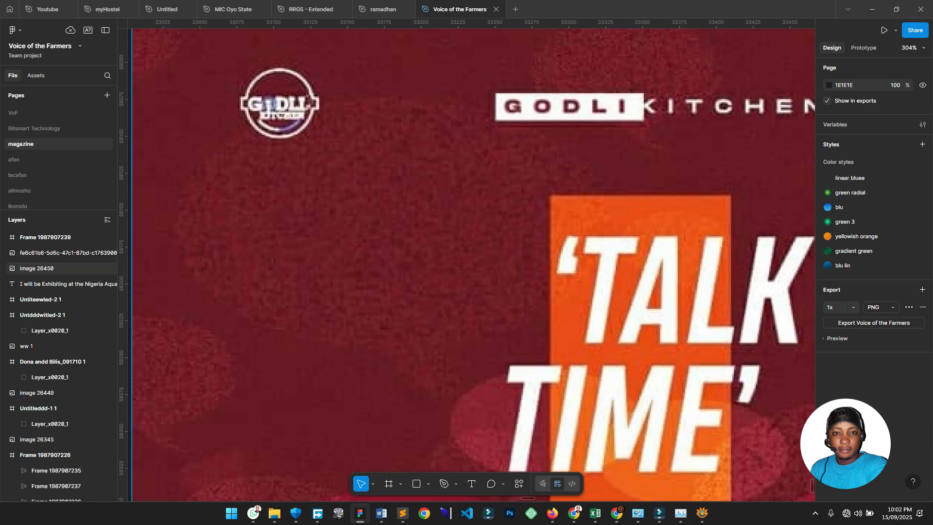
scroll(466, 262, right, 1)
scroll(213, 79, down, 7)
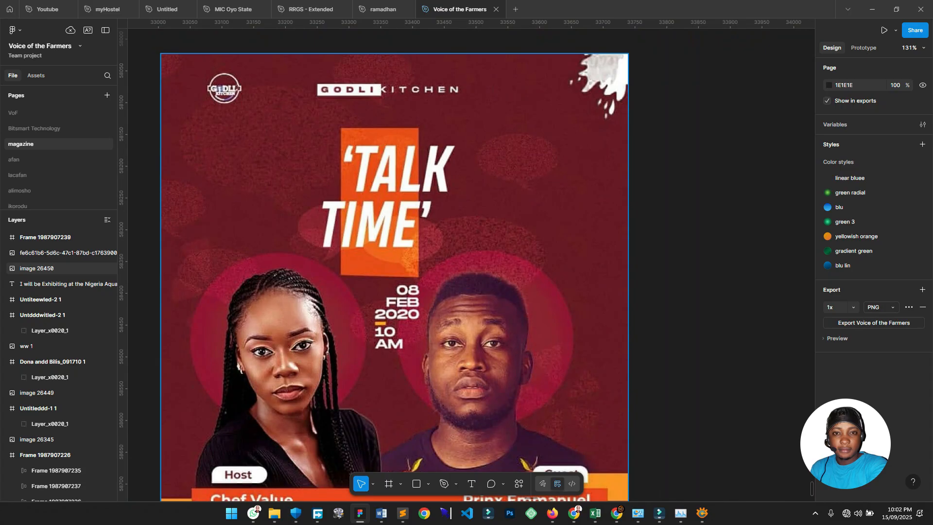
scroll(467, 263, down, 2)
scroll(466, 262, left, 1)
scroll(467, 263, up, 2)
scroll(467, 262, left, 1)
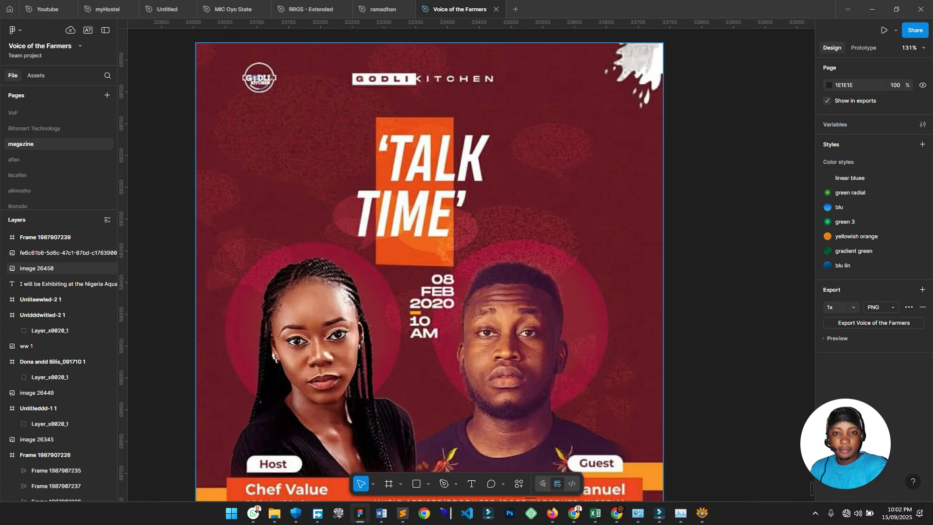
scroll(408, 175, down, 2)
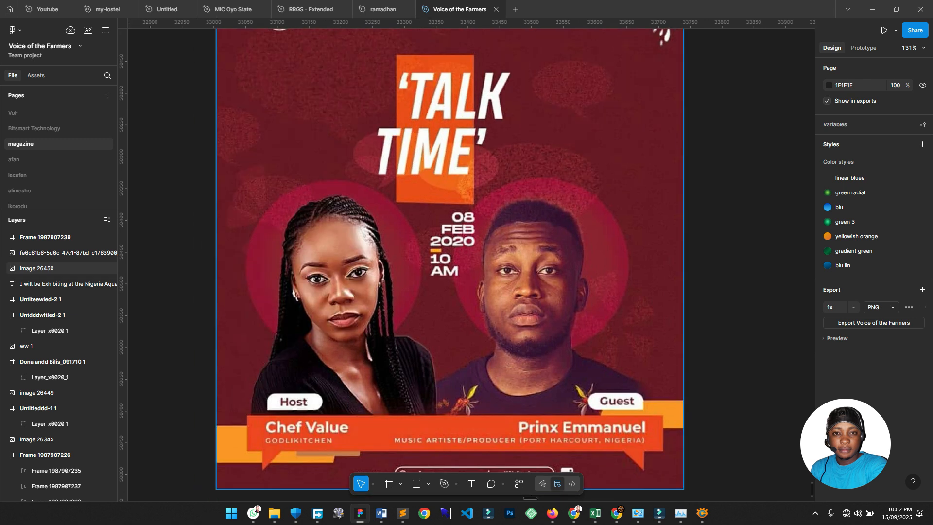
scroll(409, 175, down, 1)
scroll(301, 126, up, 2)
scroll(294, 125, up, 4)
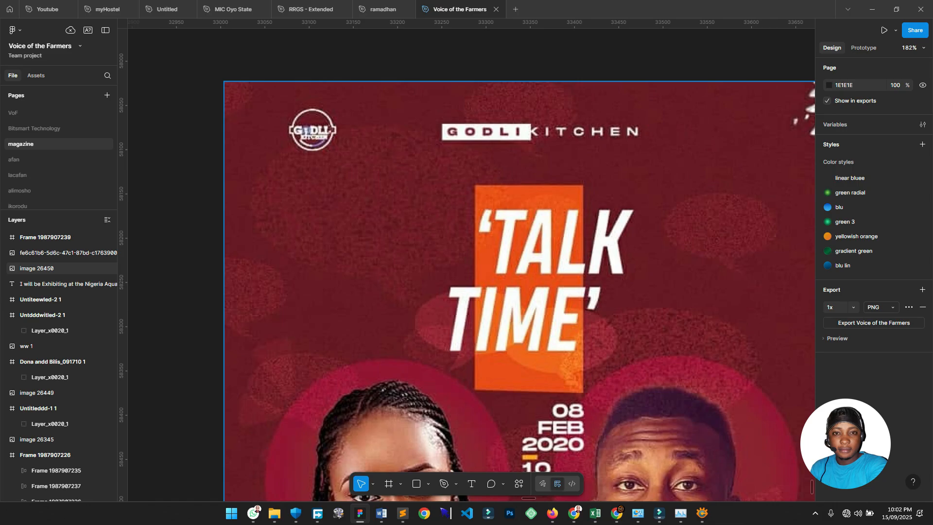
scroll(277, 130, up, 5)
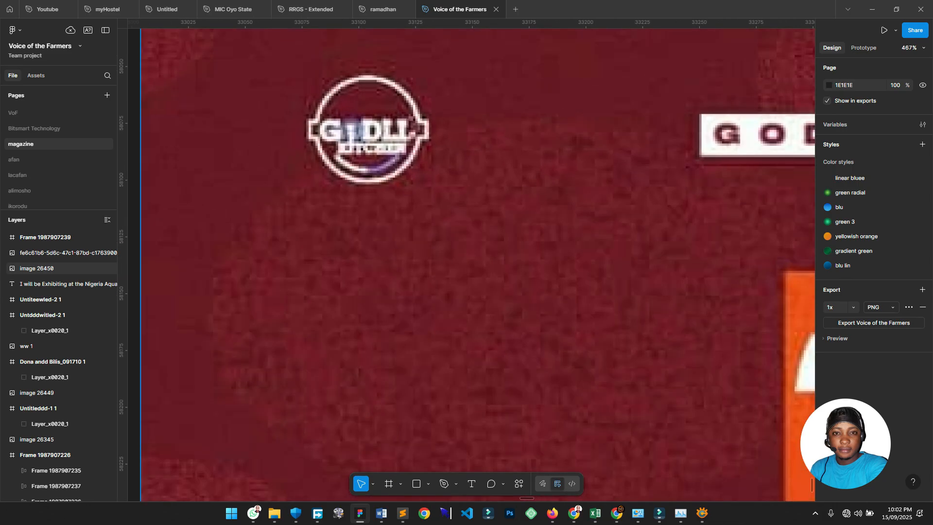
scroll(330, 134, up, 4)
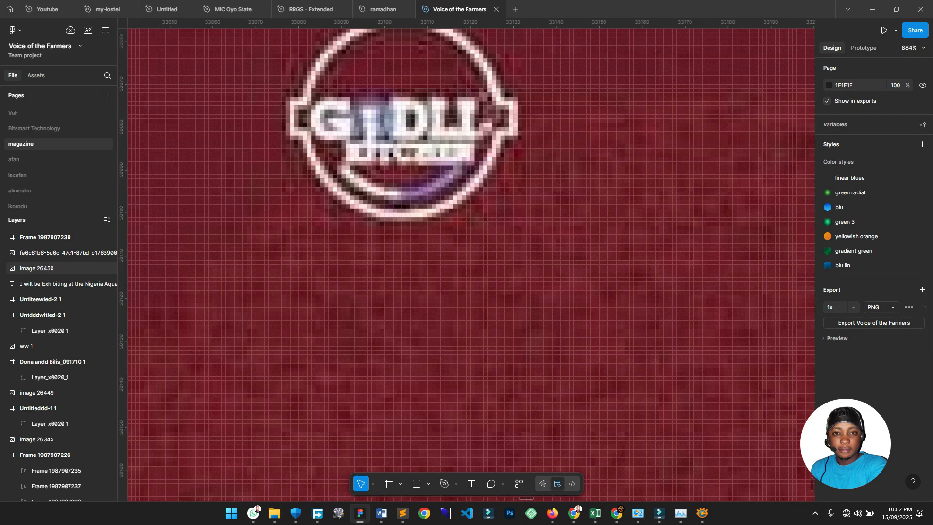
scroll(471, 265, up, 2)
scroll(467, 323, down, 3)
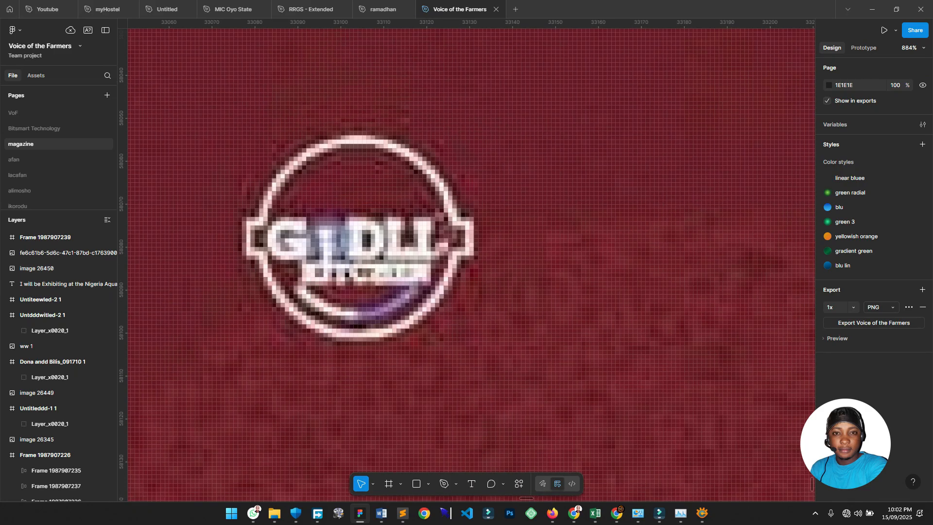
scroll(470, 265, down, 3)
scroll(470, 264, right, 2)
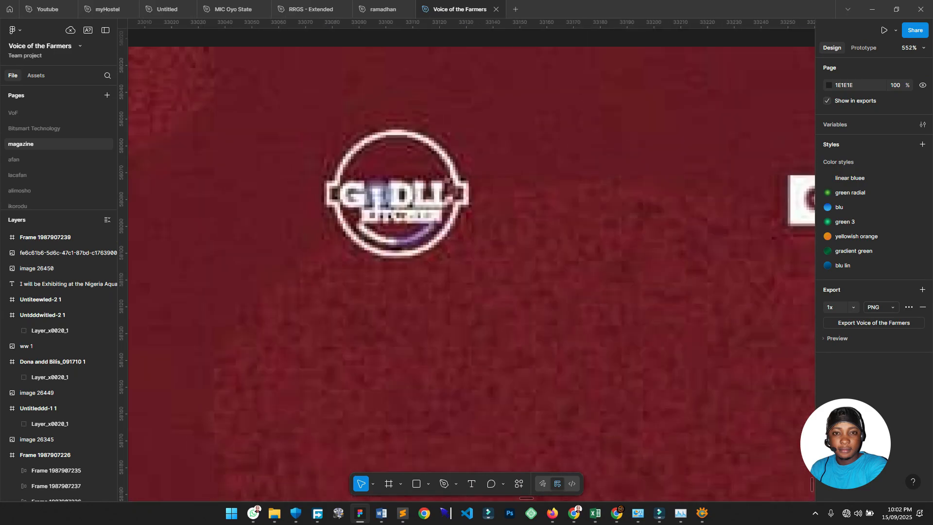
scroll(536, 134, up, 1)
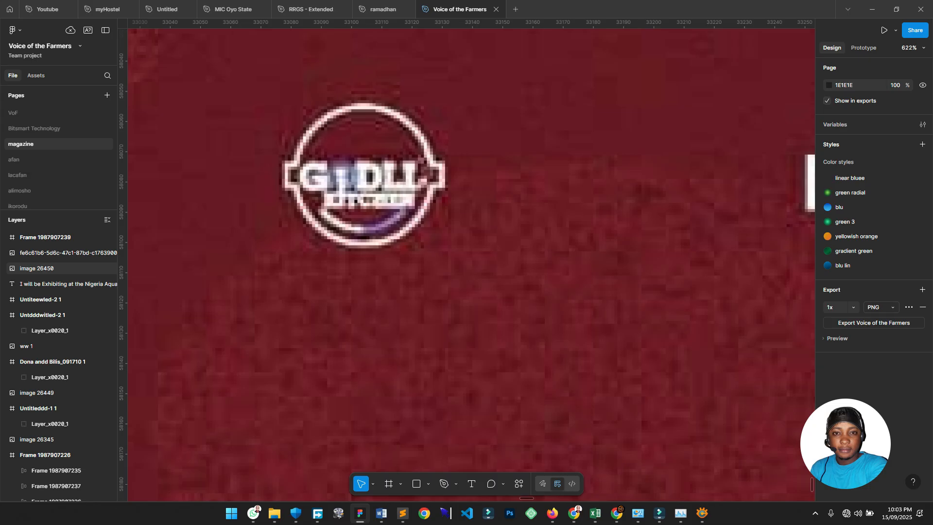
scroll(318, 250, down, 4)
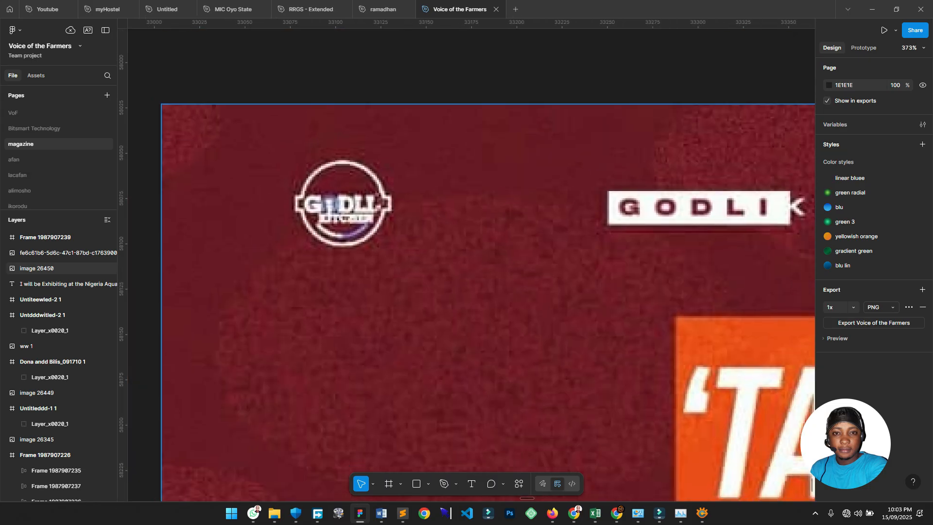
scroll(471, 264, down, 5)
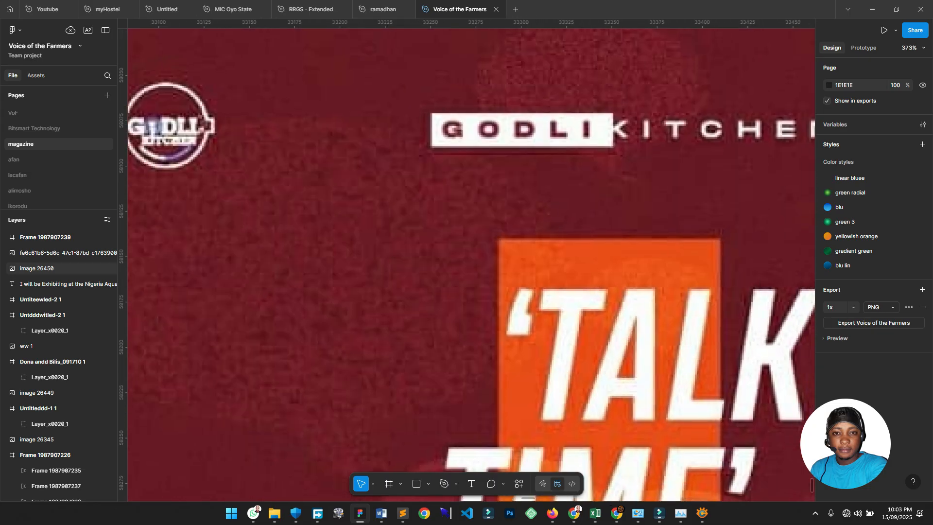
scroll(422, 181, down, 3)
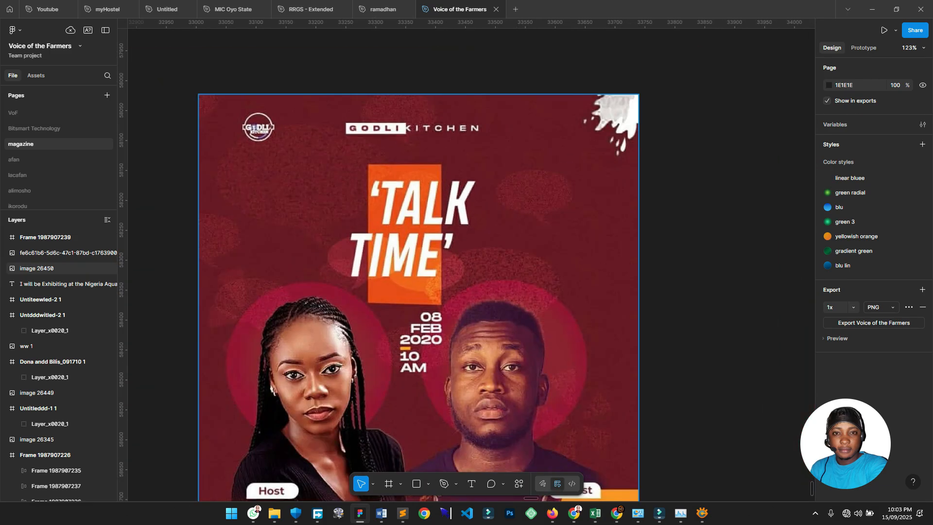
scroll(617, 121, up, 8)
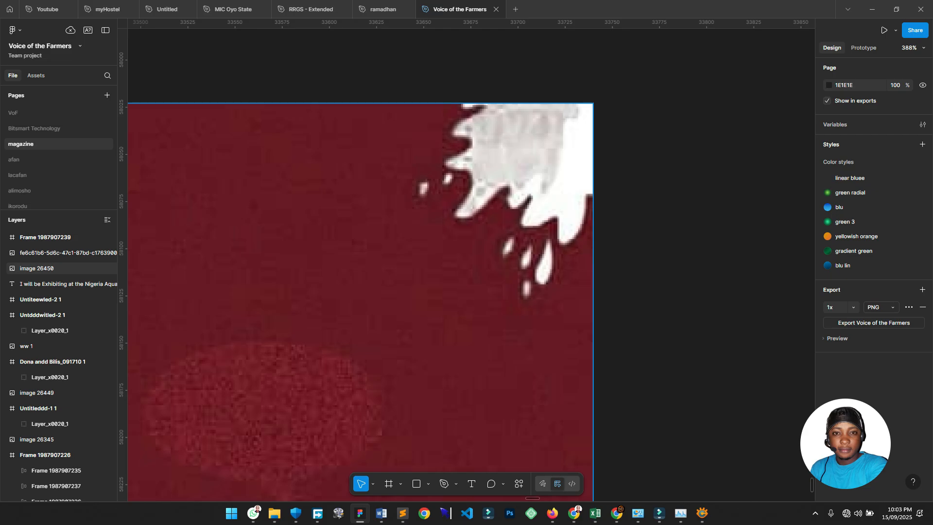
scroll(537, 303, up, 1)
scroll(537, 302, left, 3)
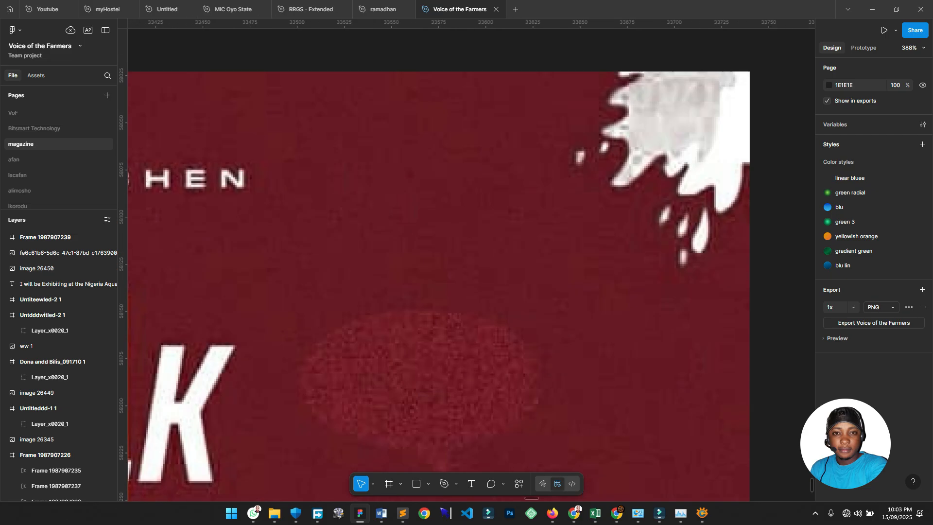
scroll(537, 302, down, 4)
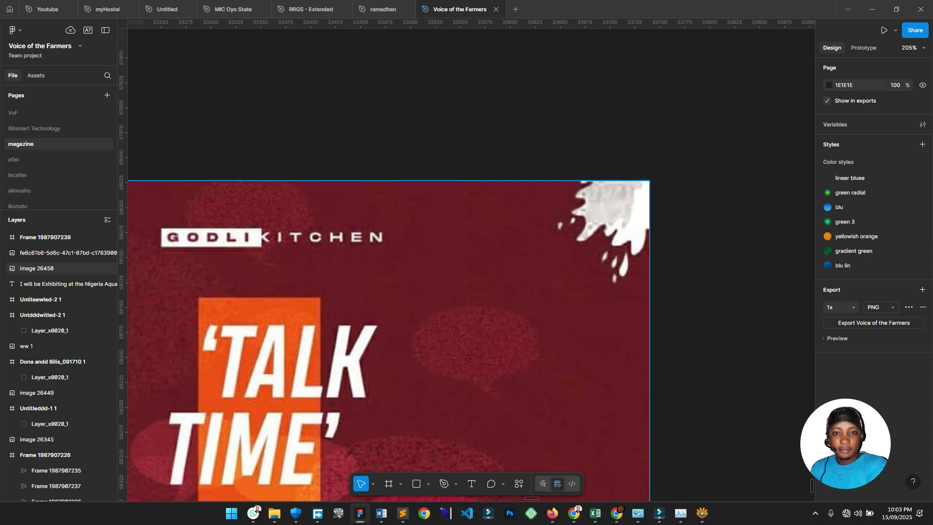
scroll(656, 196, up, 3)
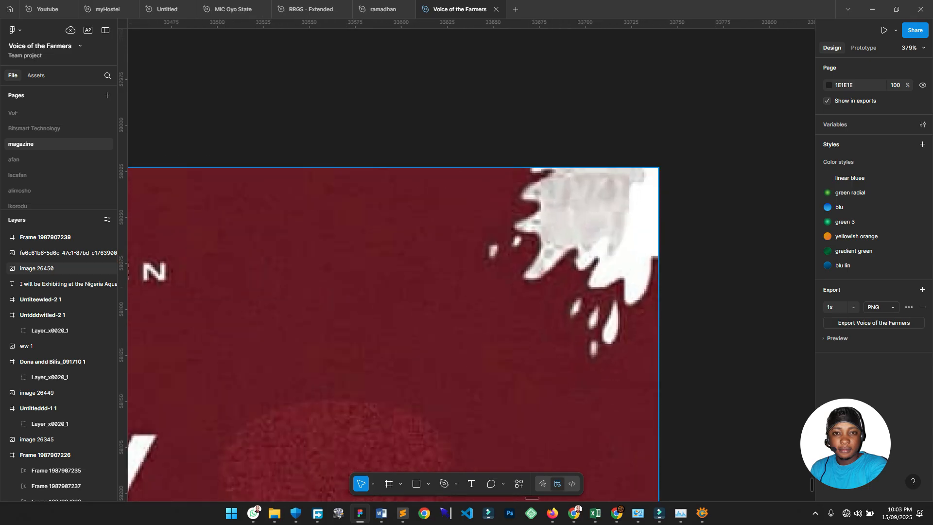
scroll(286, 237, right, 3)
scroll(287, 237, up, 2)
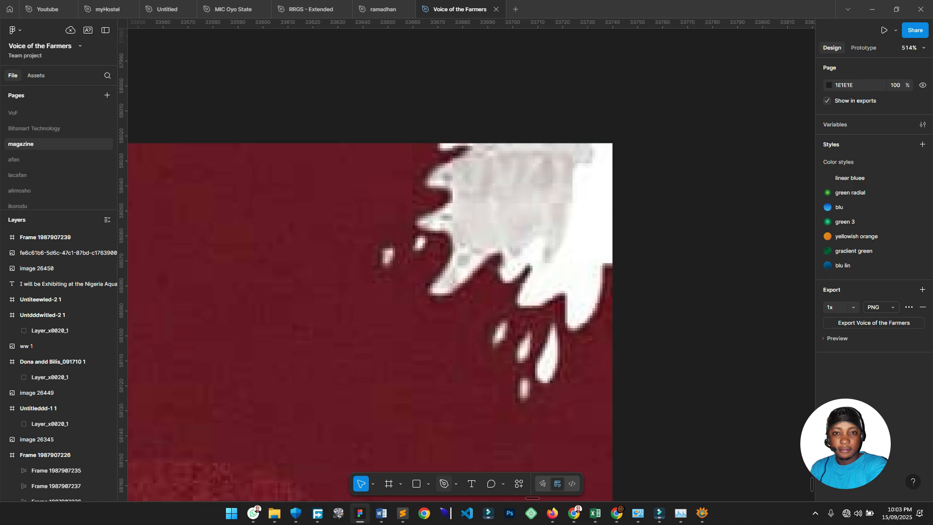
click(444, 483)
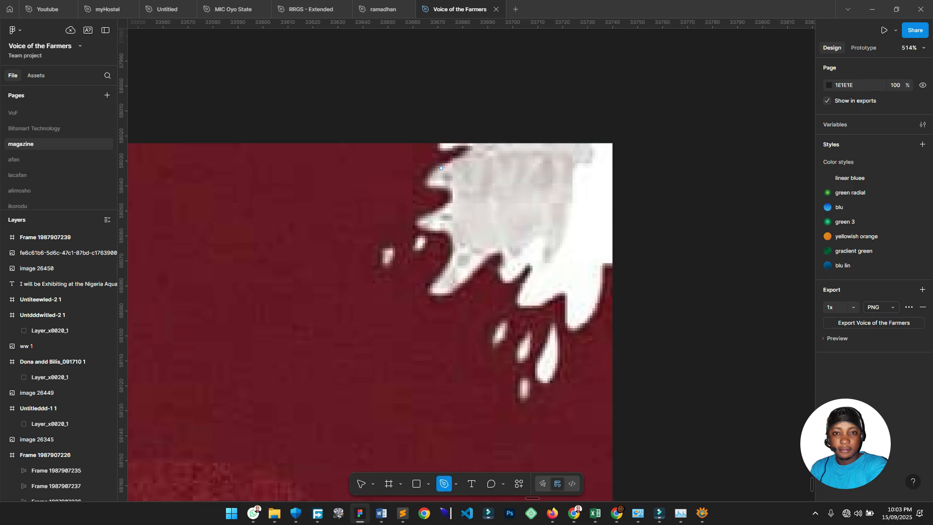
scroll(476, 126, up, 1)
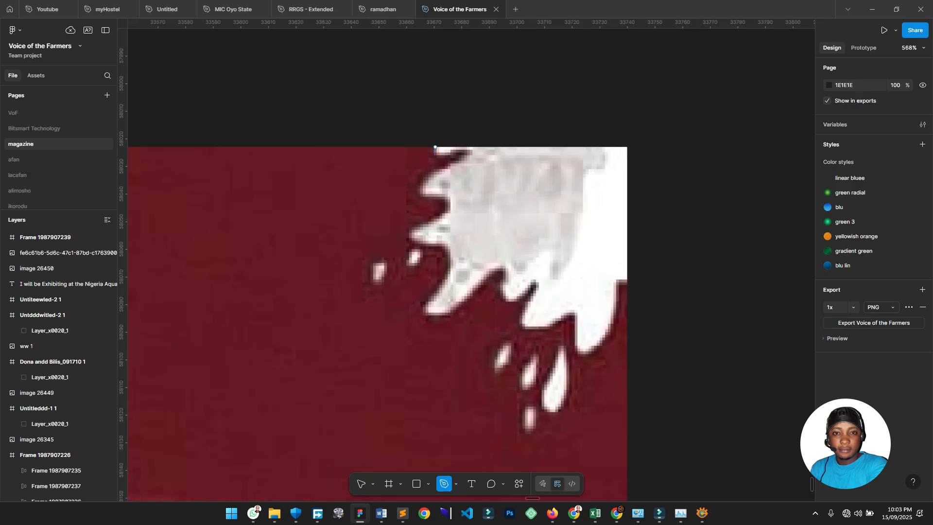
click(435, 146)
click(463, 146)
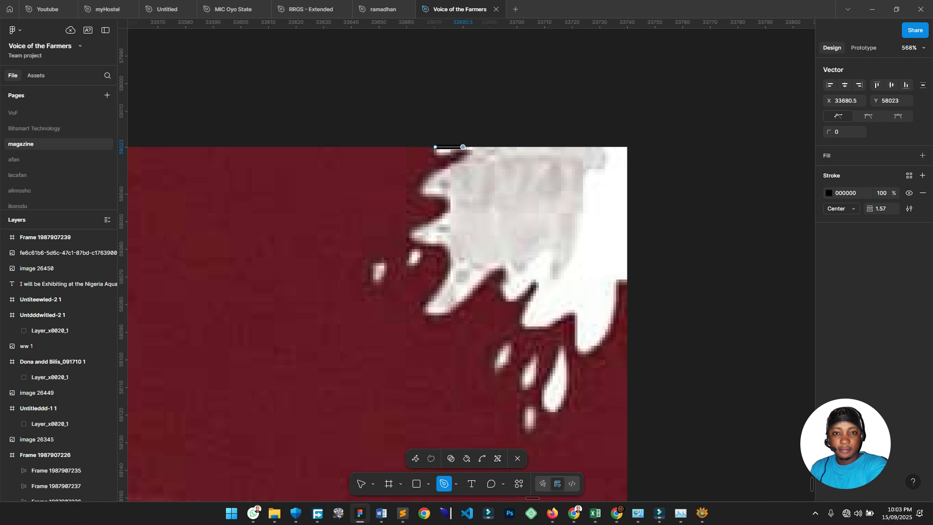
click(456, 165)
click(421, 195)
click(441, 217)
click(424, 241)
click(440, 283)
click(458, 303)
Extend the splash outline past the flyer's corner and close it at its starting point.
click(493, 268)
click(517, 298)
click(557, 319)
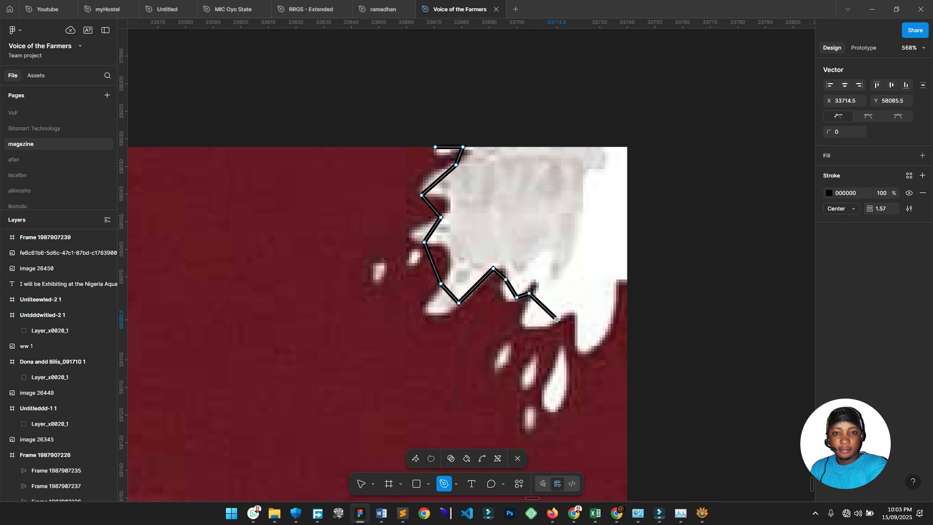
click(574, 330)
click(604, 330)
click(614, 279)
click(631, 280)
click(619, 80)
click(517, 107)
click(435, 147)
Outline the small white specks left of the splash, undoing a stray extra point.
scroll(503, 146, down, 3)
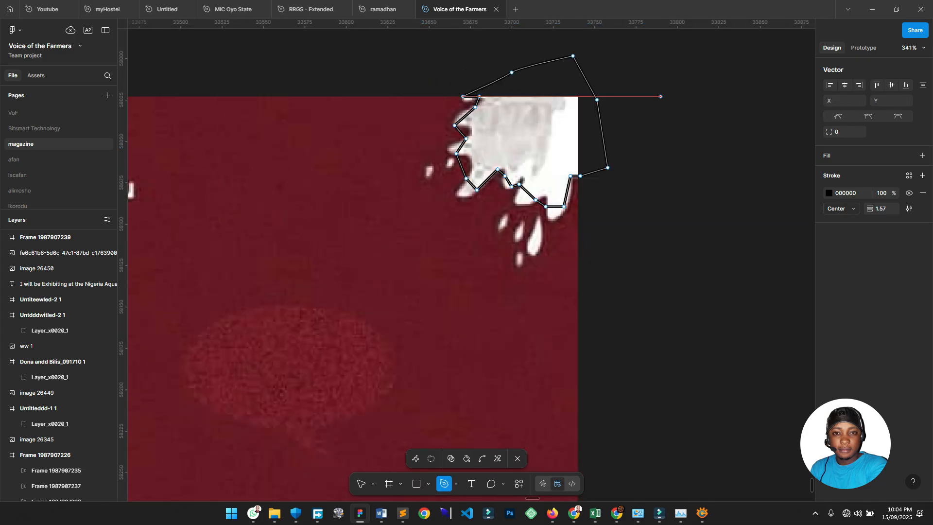
scroll(448, 168, up, 4)
click(447, 149)
click(444, 170)
click(455, 160)
click(455, 149)
click(447, 149)
click(404, 162)
click(401, 185)
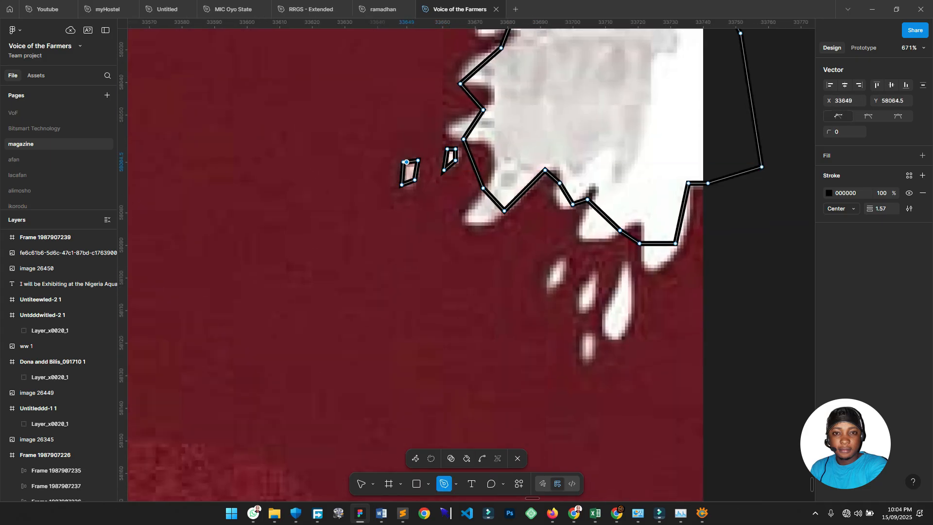
key(ctrl+z)
Draw a closed outline around the first white drip below the splash.
click(562, 256)
click(548, 274)
click(548, 289)
click(568, 275)
click(562, 256)
Outline the next white drips below the splash.
click(591, 275)
click(579, 294)
click(580, 312)
click(593, 304)
click(591, 275)
click(620, 266)
click(608, 304)
Draw a closed outline around the lowest white drip.
click(612, 341)
click(582, 354)
click(587, 360)
click(594, 348)
click(588, 333)
scroll(590, 340, down, 3)
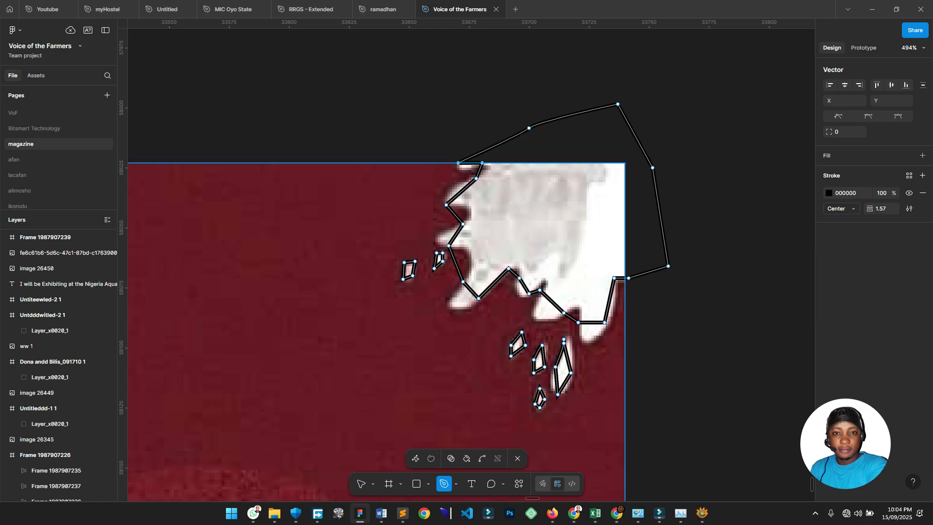
scroll(558, 243, down, 2)
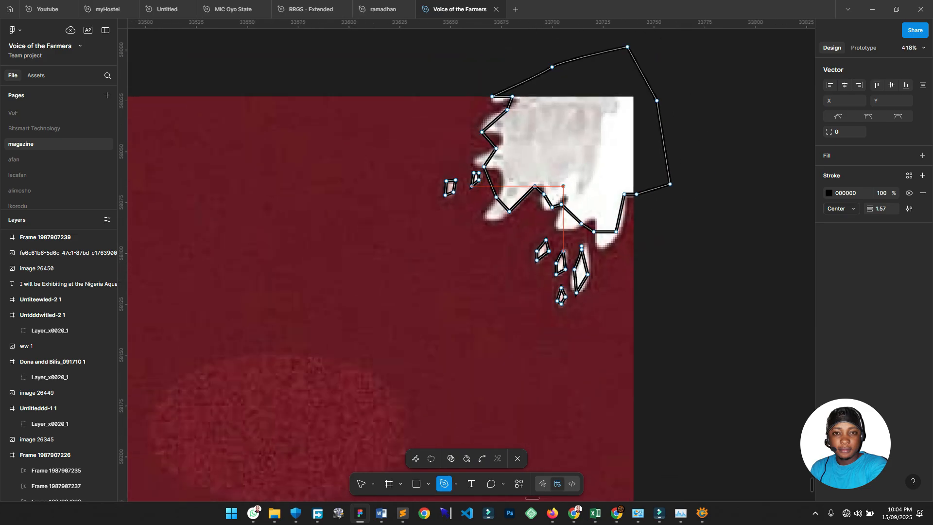
scroll(596, 168, up, 2)
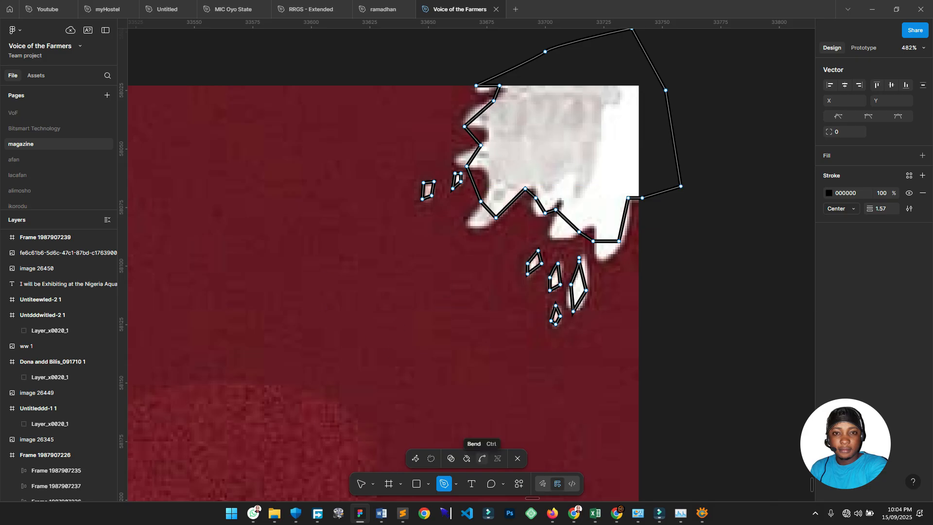
Bend the main splash outline's left, top and bottom segments into curves.
click(481, 458)
scroll(508, 130, up, 4)
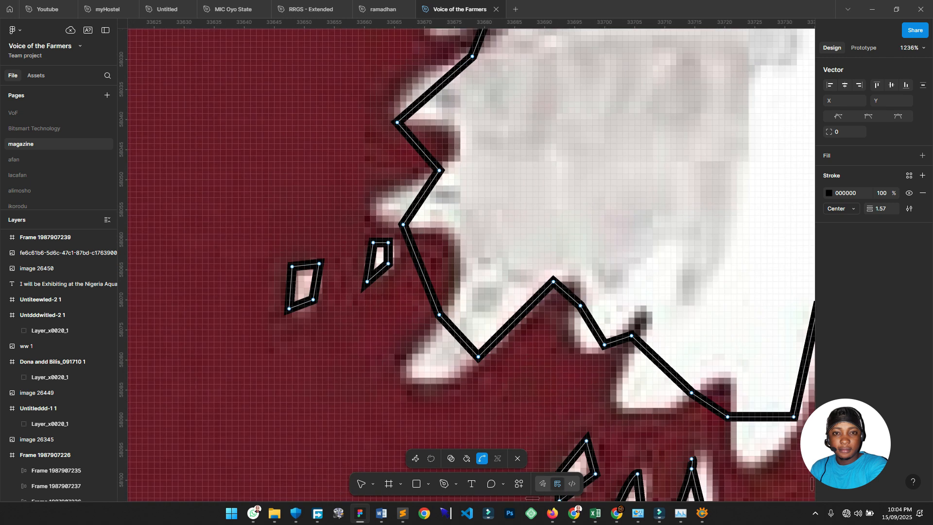
drag(419, 201, 379, 203)
drag(420, 148, 453, 140)
drag(432, 91, 413, 81)
scroll(414, 80, up, 1)
scroll(442, 170, down, 2)
drag(415, 222, 438, 212)
drag(439, 266, 416, 292)
drag(453, 279, 407, 310)
drag(510, 238, 613, 294)
drag(636, 318, 635, 351)
drag(665, 282, 713, 431)
drag(483, 202, 473, 216)
drag(473, 215, 480, 81)
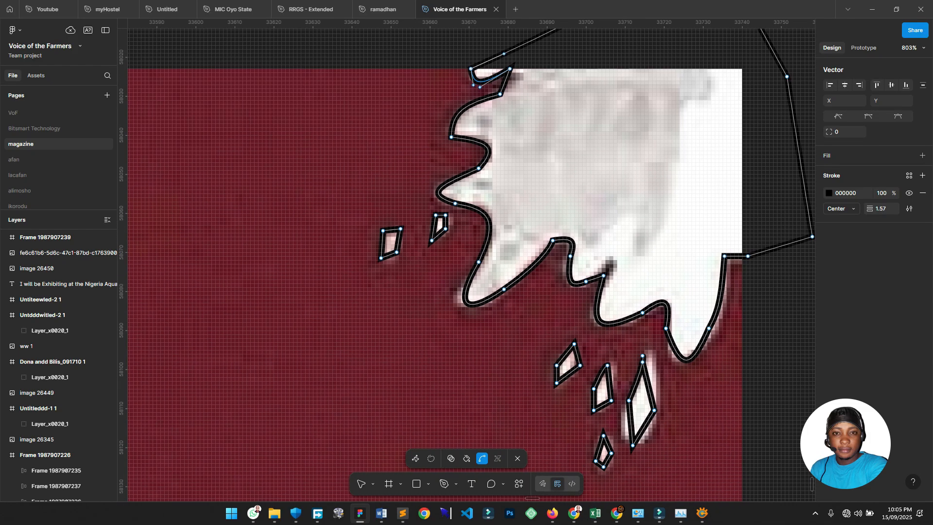
Curve the top, bottom and right edges of the left speck outlines.
scroll(263, 326, up, 5)
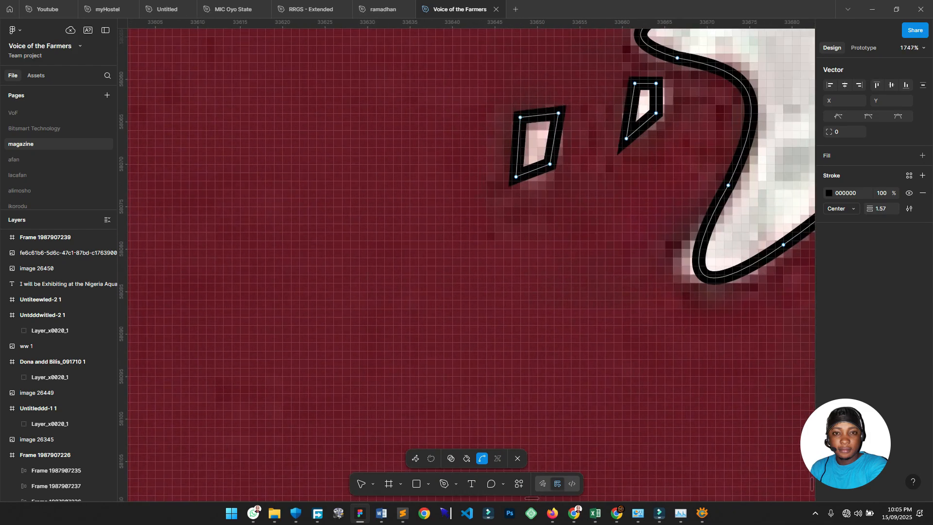
drag(539, 115, 540, 103)
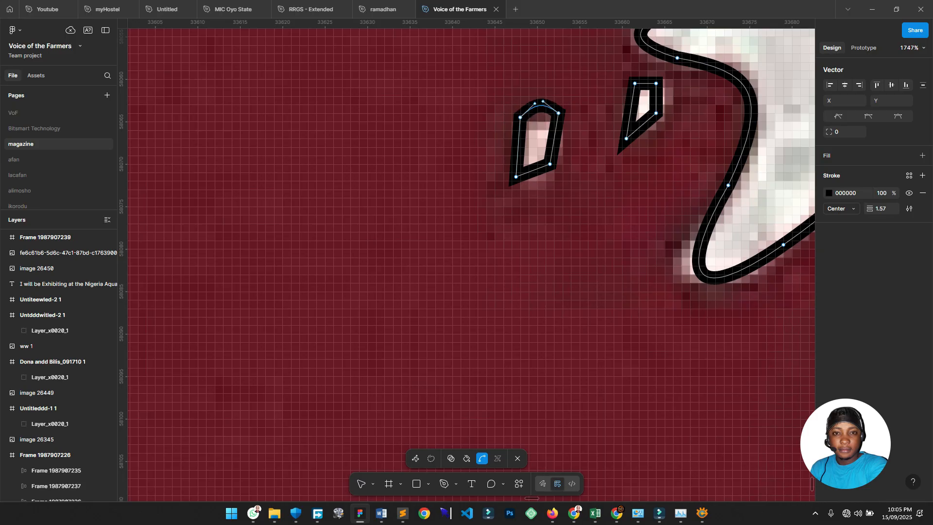
drag(533, 171, 530, 186)
drag(554, 140, 514, 142)
scroll(472, 263, right, 3)
drag(522, 105, 493, 120)
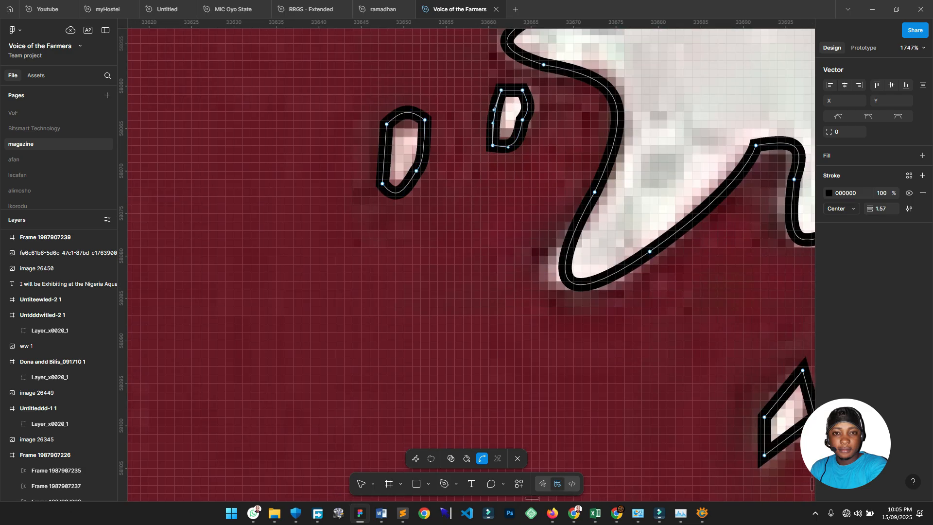
scroll(493, 120, right, 5)
scroll(493, 119, down, 4)
scroll(493, 119, down, 2)
scroll(534, 275, up, 2)
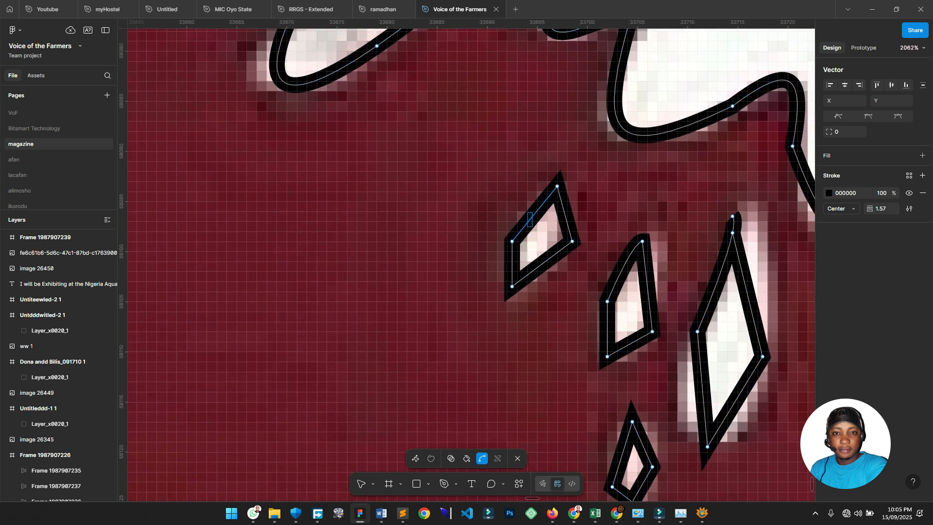
Round the small left shape and the drop outlines, then exit vector editing.
drag(531, 218, 567, 213)
drag(541, 264, 527, 293)
drag(648, 286, 654, 283)
drag(630, 344, 624, 360)
drag(747, 295, 758, 279)
drag(702, 389, 685, 385)
drag(735, 401, 748, 413)
scroll(719, 398, down, 5)
drag(627, 248, 604, 262)
drag(607, 218, 631, 205)
scroll(470, 265, down, 7)
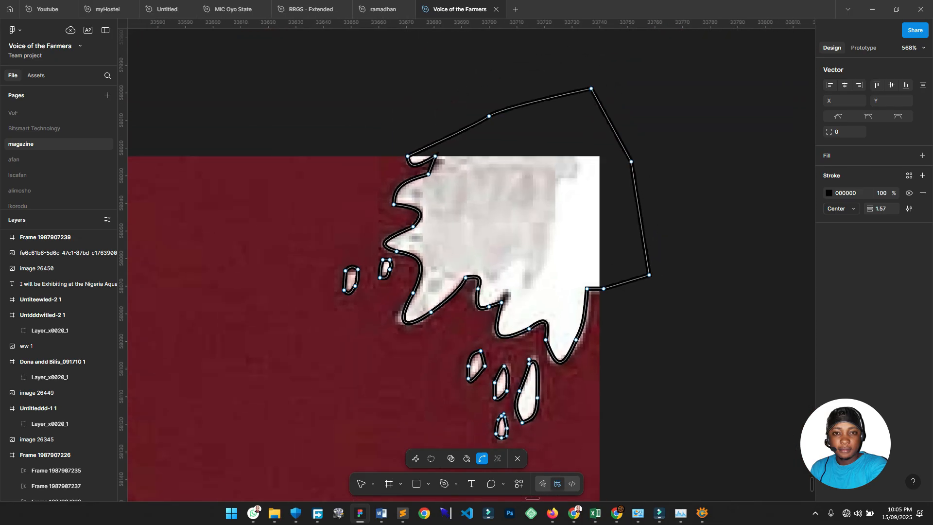
key(Escape)
key(Escape)
scroll(505, 101, down, 4)
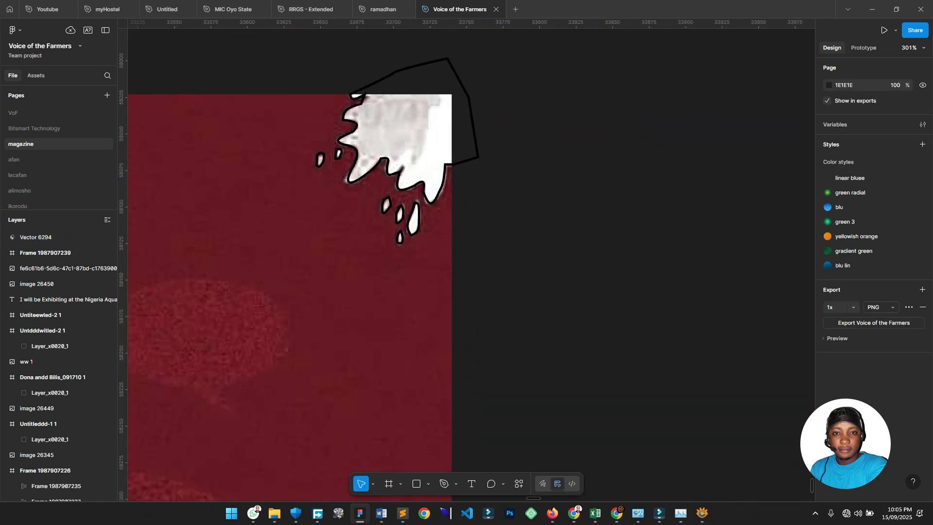
Drag Vector 6294 off the poster onto the empty canvas at right, then deselect it.
click(400, 188)
drag(399, 187, 583, 223)
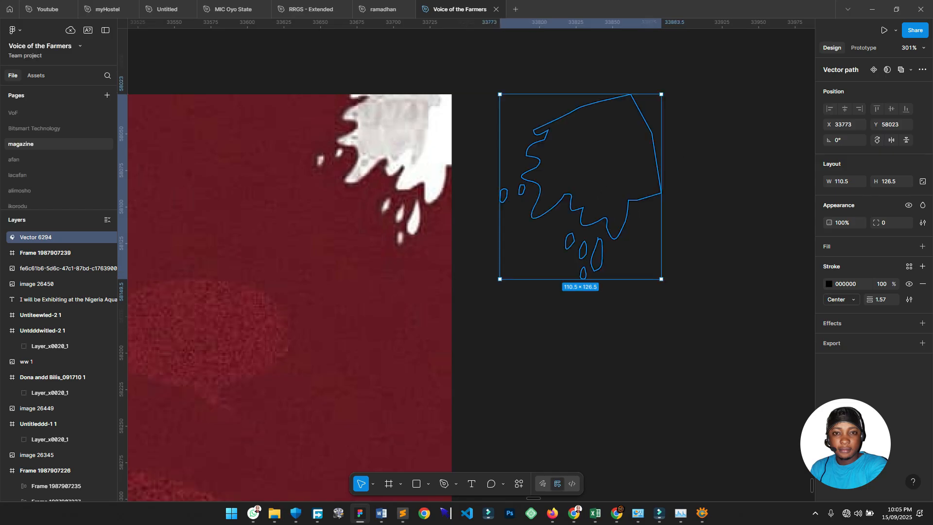
scroll(614, 208, up, 1)
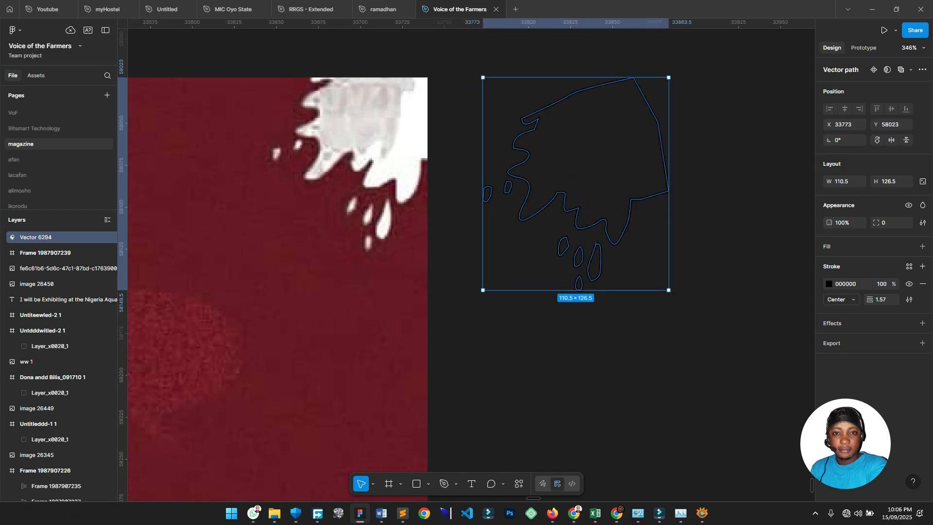
key(Escape)
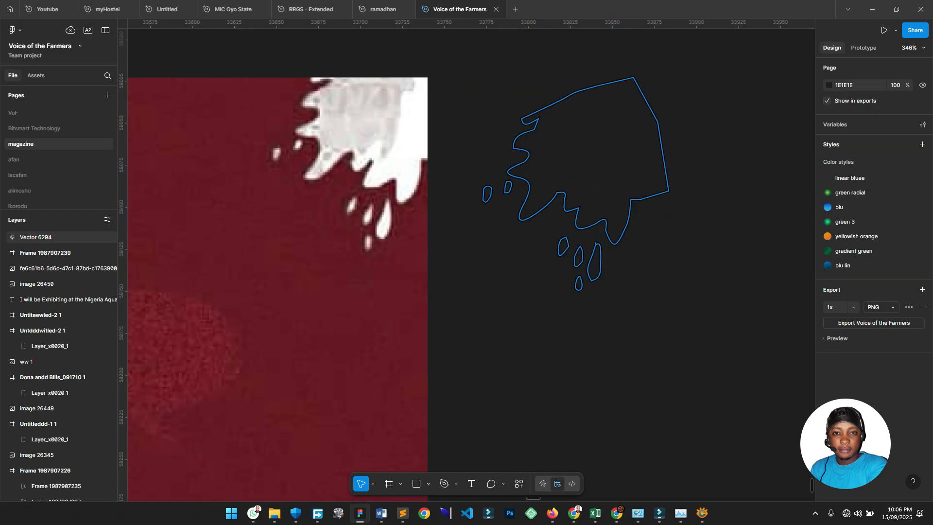
click(600, 189)
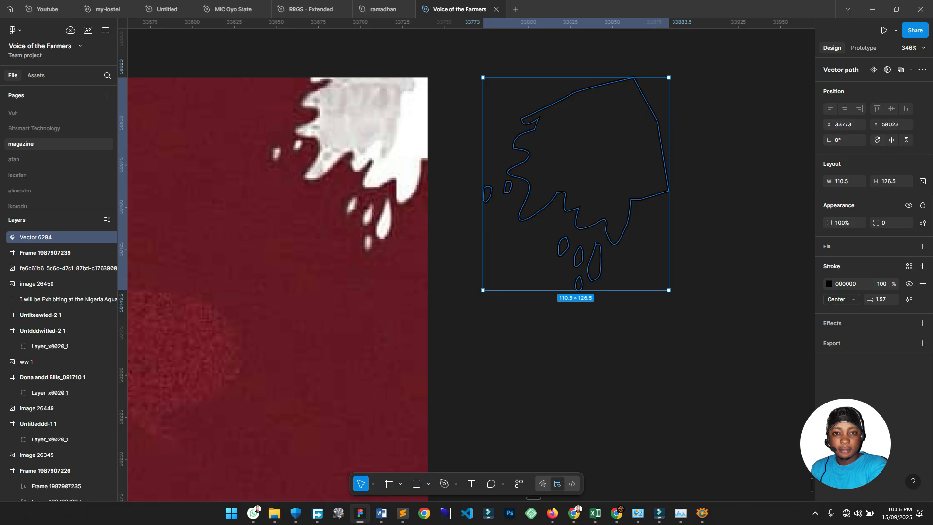
key(Escape)
scroll(710, 172, up, 3)
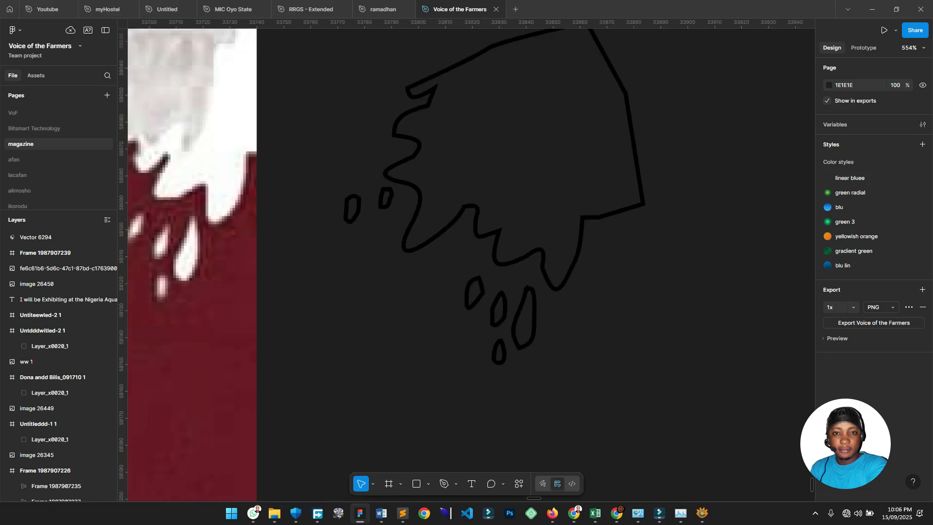
click(638, 173)
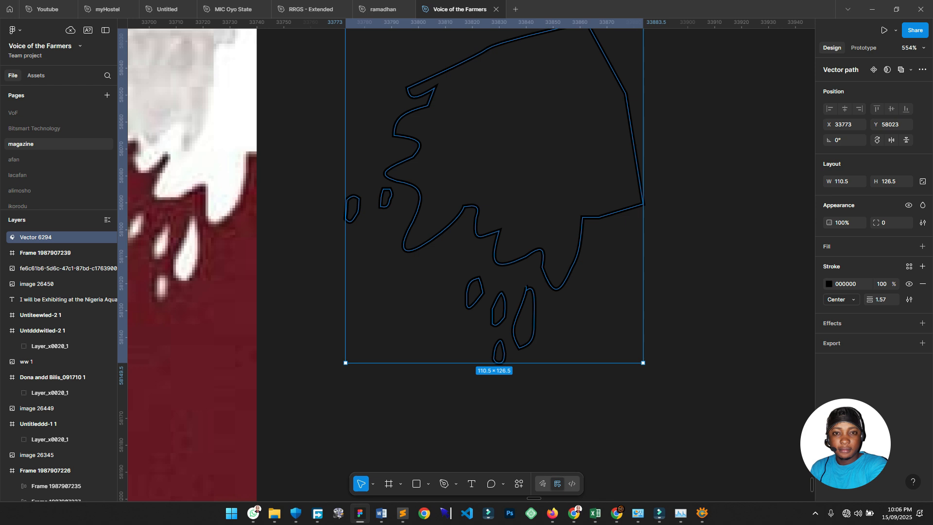
key(Escape)
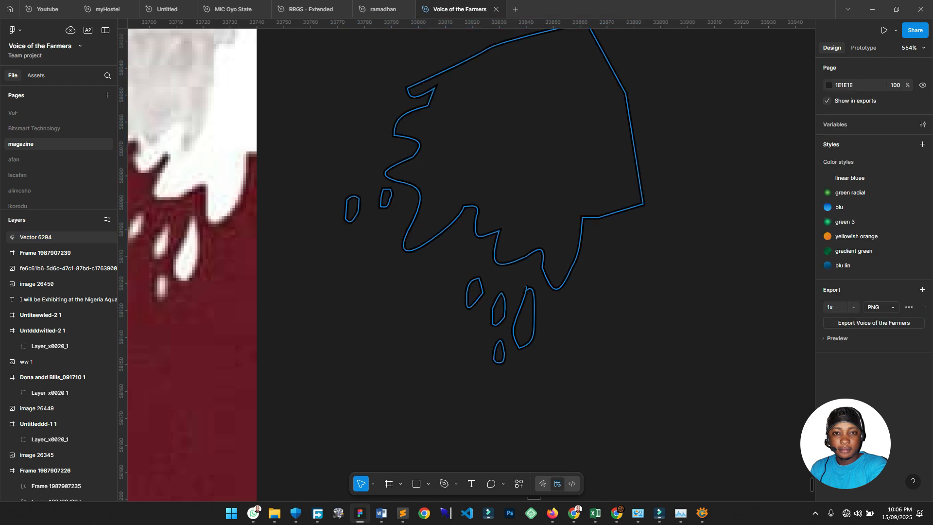
key(Escape)
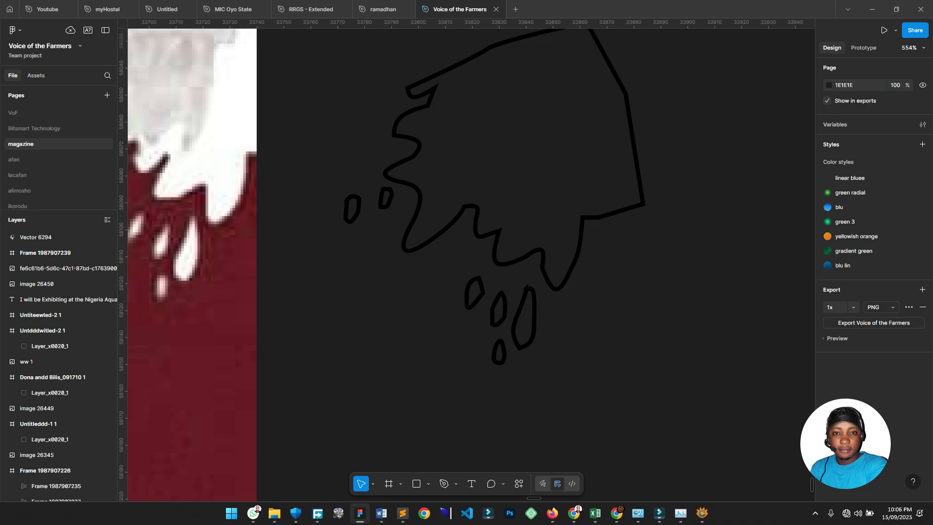
Convert the splash outline's black stroke into a solid filled shape.
click(477, 225)
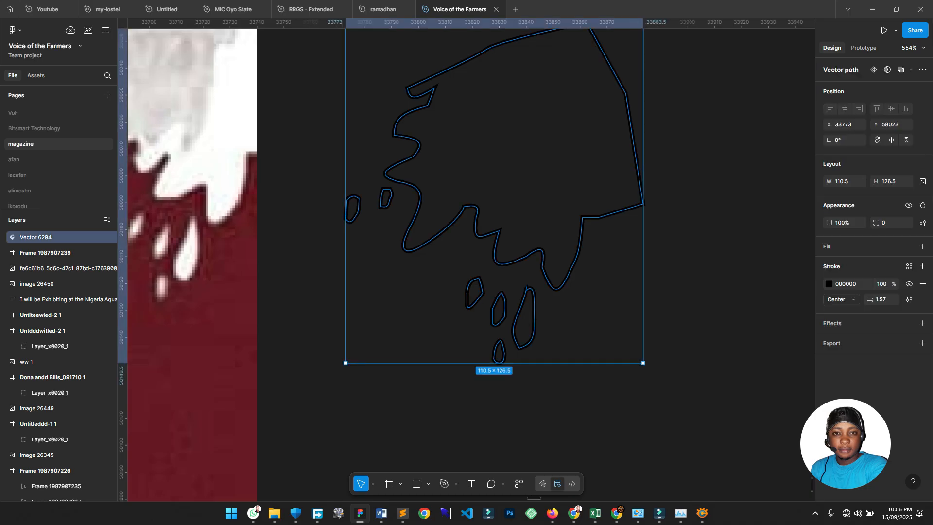
key(shift+x)
key(Escape)
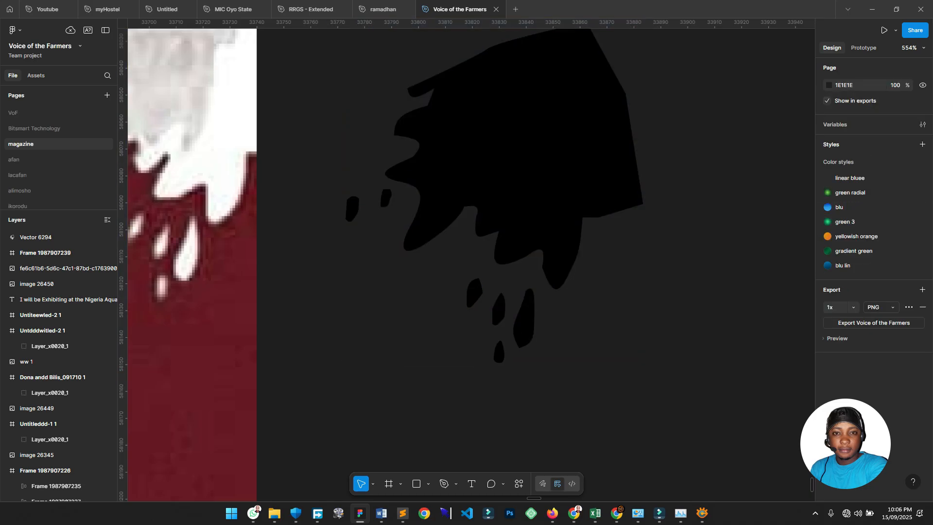
Change the splash shape's fill to white (FFFFFF).
scroll(707, 180, down, 1)
click(614, 167)
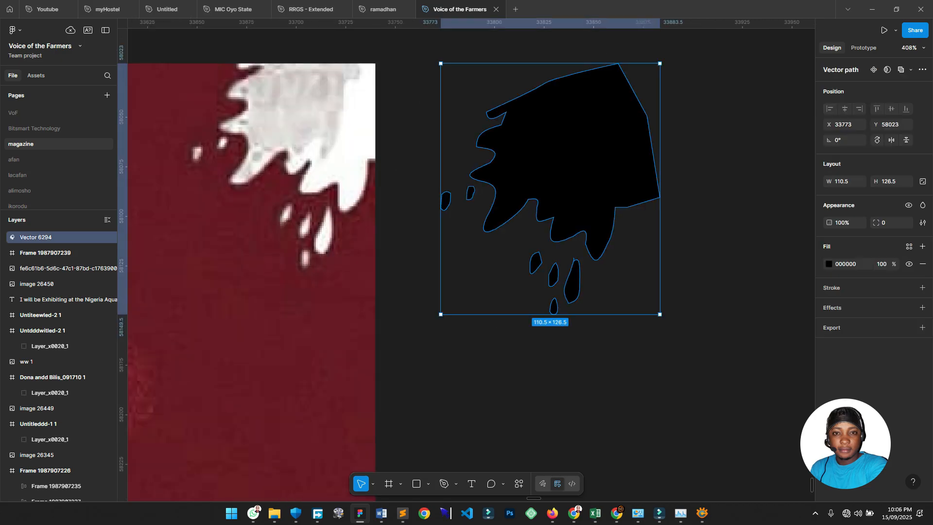
click(829, 264)
click(707, 276)
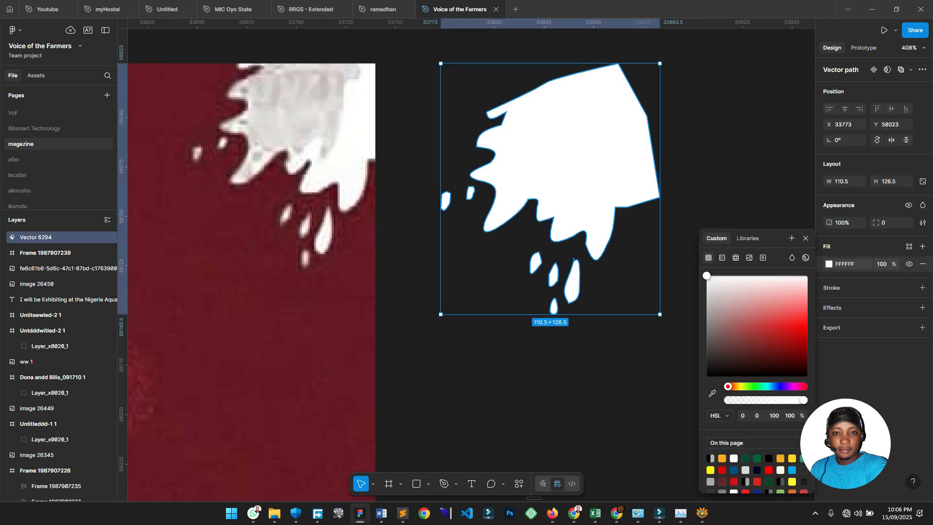
click(681, 214)
Move the white splash (Vector 6294) to sit above the Talk Time poster.
scroll(637, 158, down, 2)
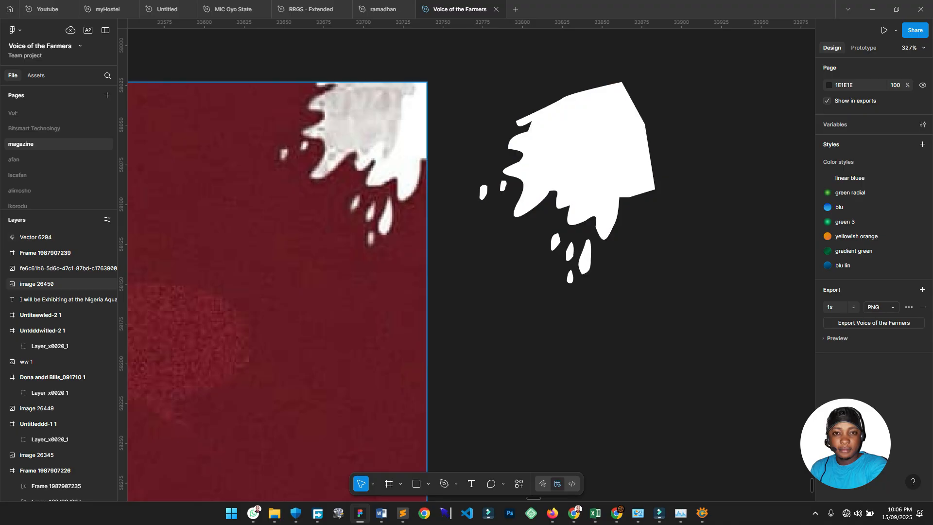
scroll(612, 224, down, 3)
drag(600, 194, 572, 112)
scroll(572, 112, left, 2)
scroll(583, 116, down, 3)
scroll(284, 223, down, 4)
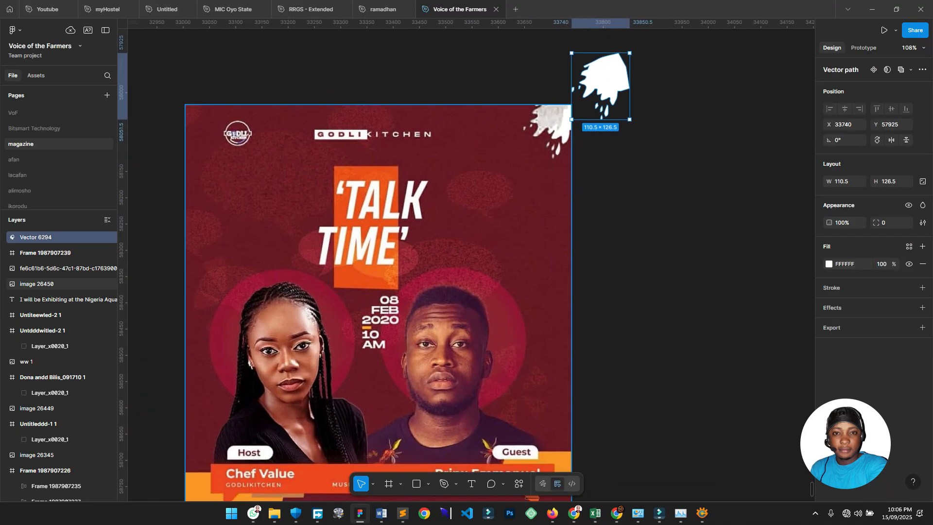
drag(523, 148, 458, 97)
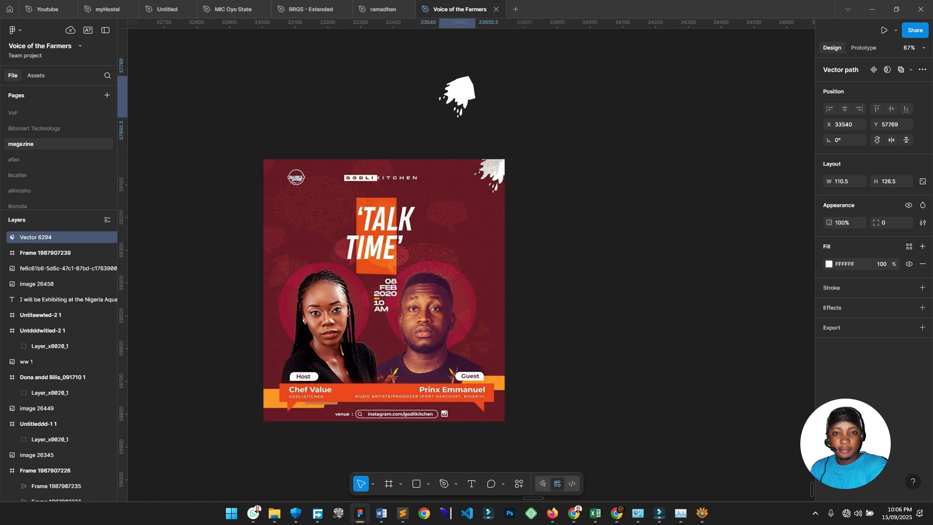
scroll(525, 200, up, 2)
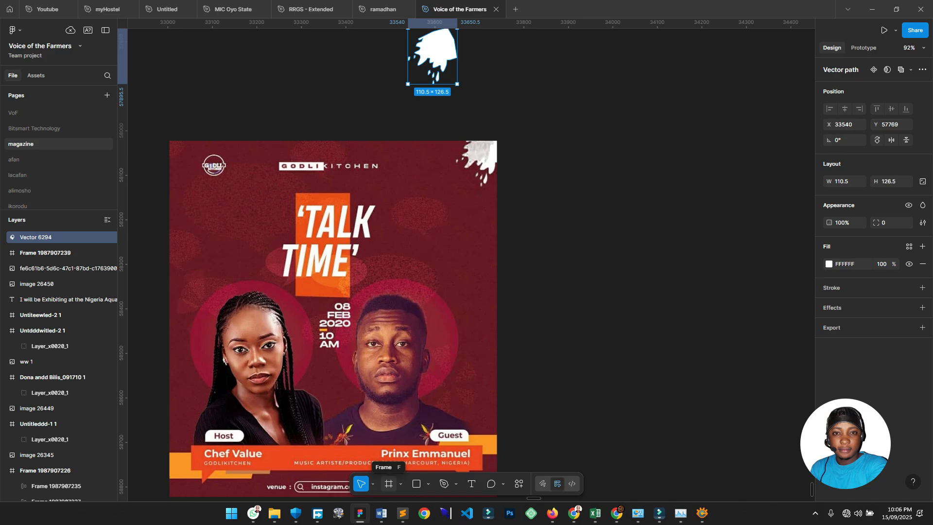
click(389, 483)
scroll(452, 301, right, 2)
scroll(452, 301, down, 2)
scroll(452, 301, down, 1)
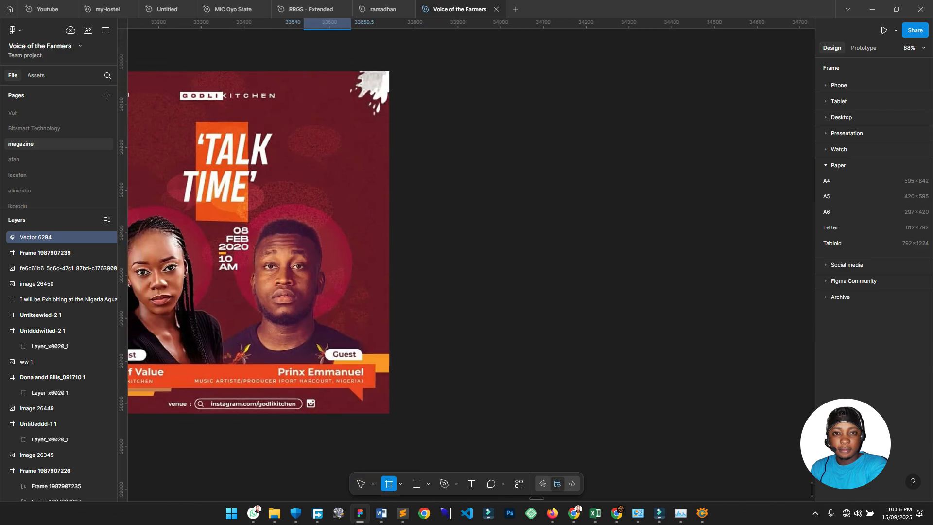
scroll(423, 87, down, 2)
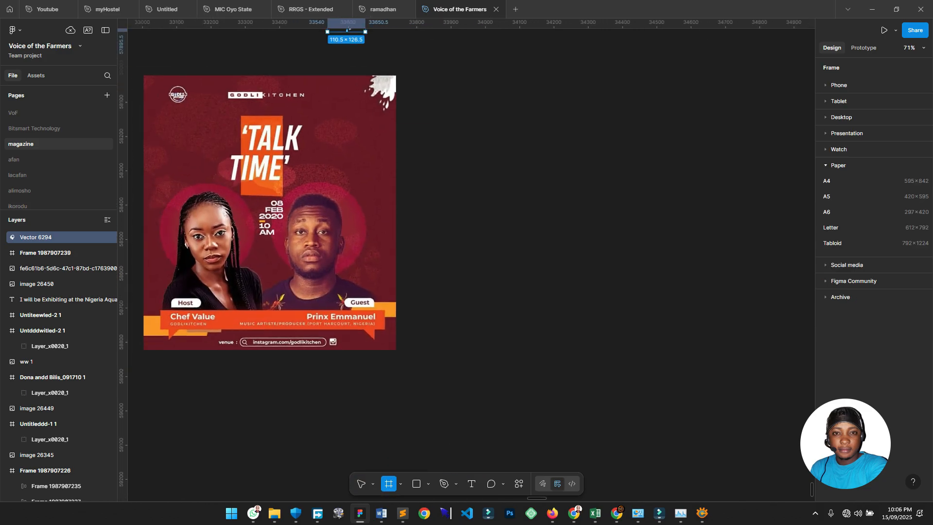
Draw an 800 × 800 white frame directly right of the Talk Time flyer.
drag(401, 75, 520, 196)
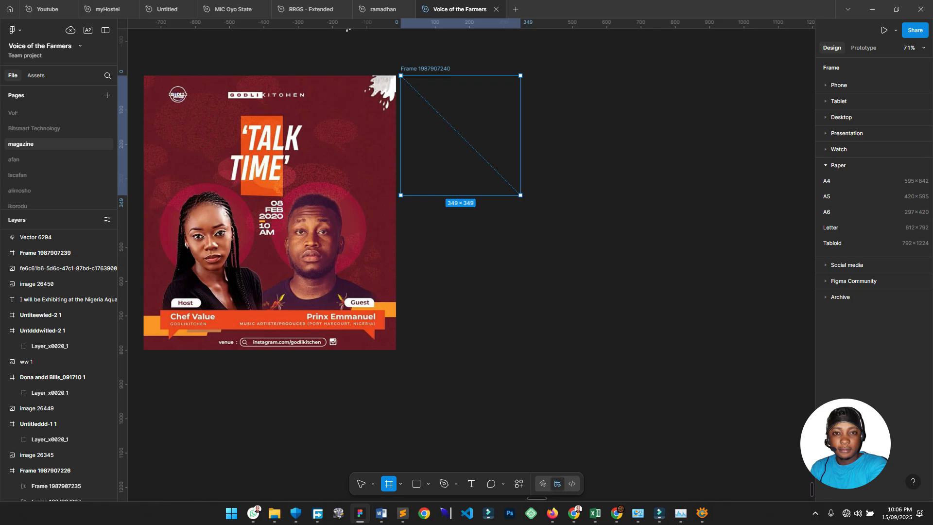
drag(521, 195, 675, 349)
scroll(538, 252, up, 1)
scroll(442, 212, down, 3)
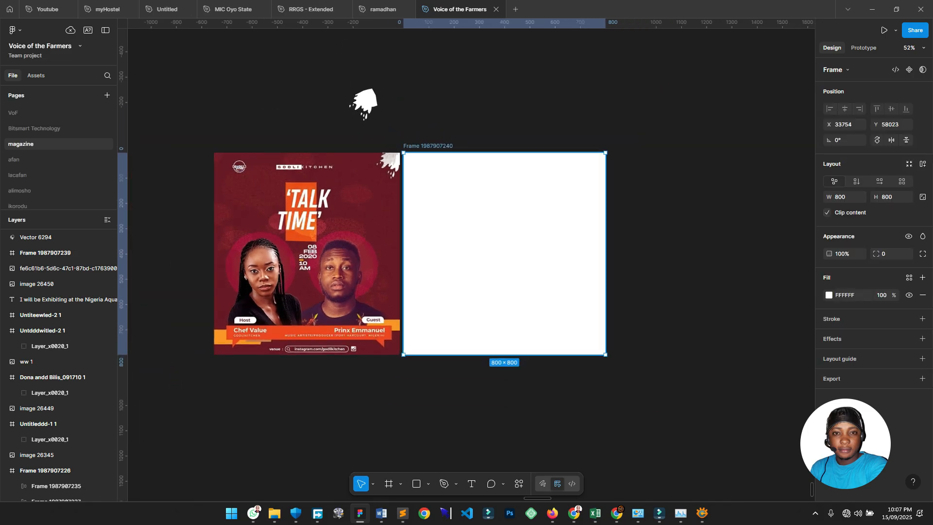
scroll(441, 188, up, 2)
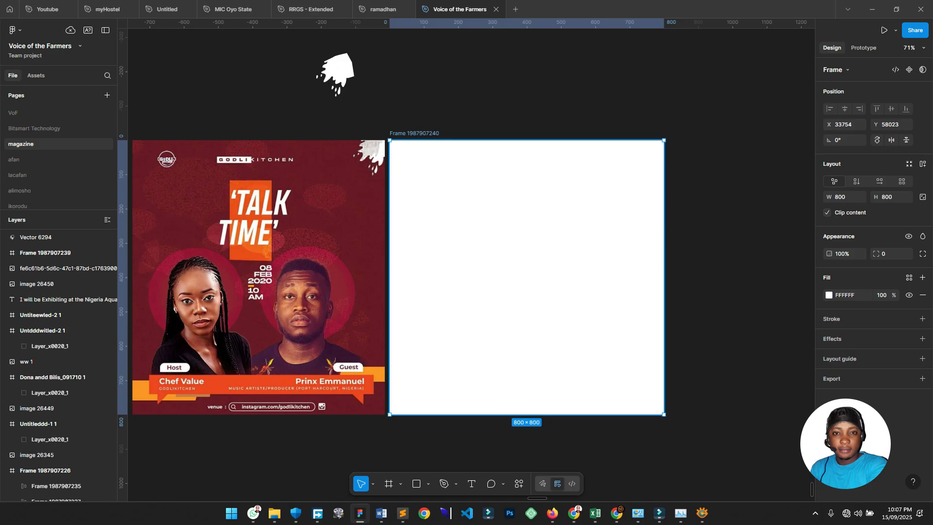
scroll(443, 205, up, 1)
scroll(451, 185, down, 1)
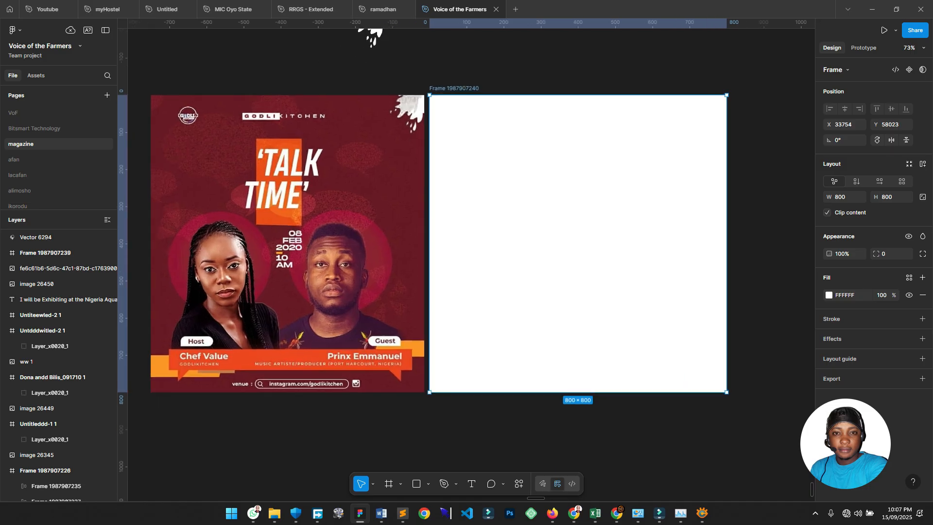
scroll(460, 153, up, 3)
scroll(446, 192, up, 1)
scroll(446, 191, down, 1)
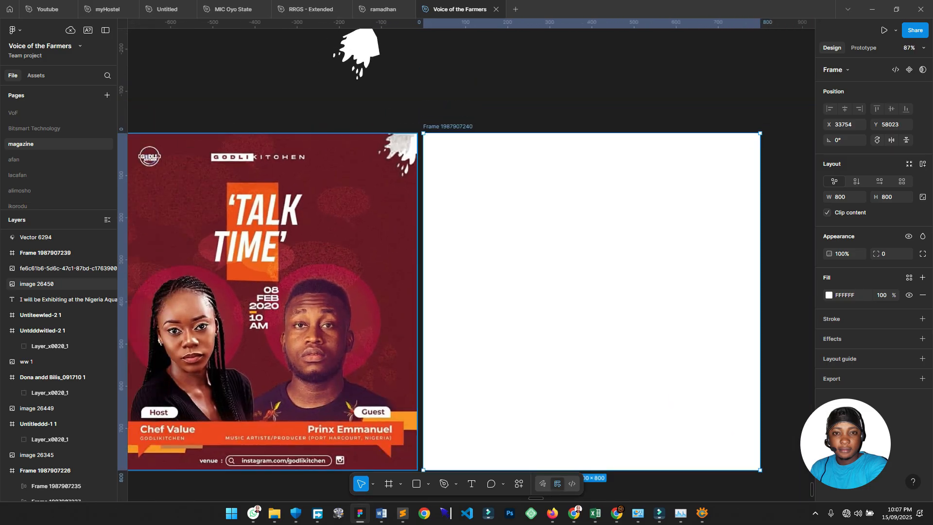
scroll(346, 202, up, 3)
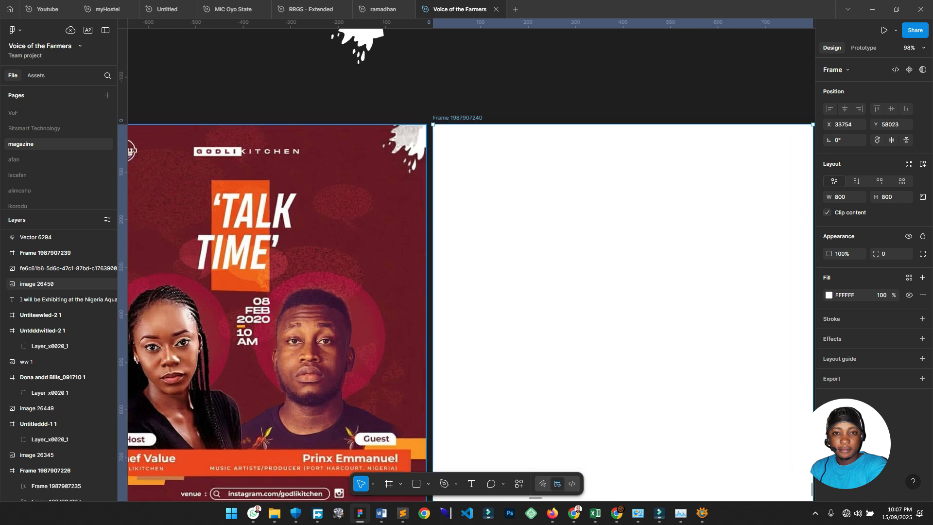
scroll(393, 176, down, 1)
scroll(393, 176, right, 2)
scroll(392, 176, down, 3)
scroll(392, 176, left, 1)
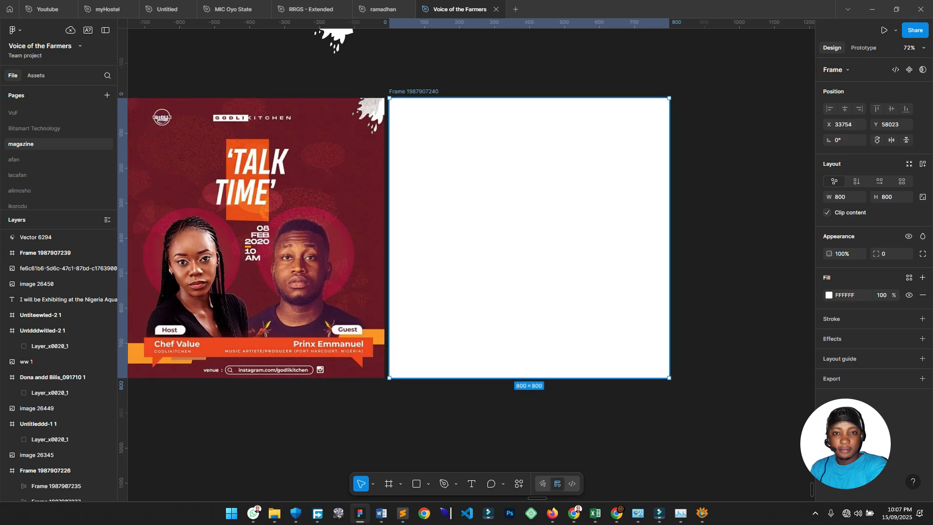
scroll(318, 150, up, 2)
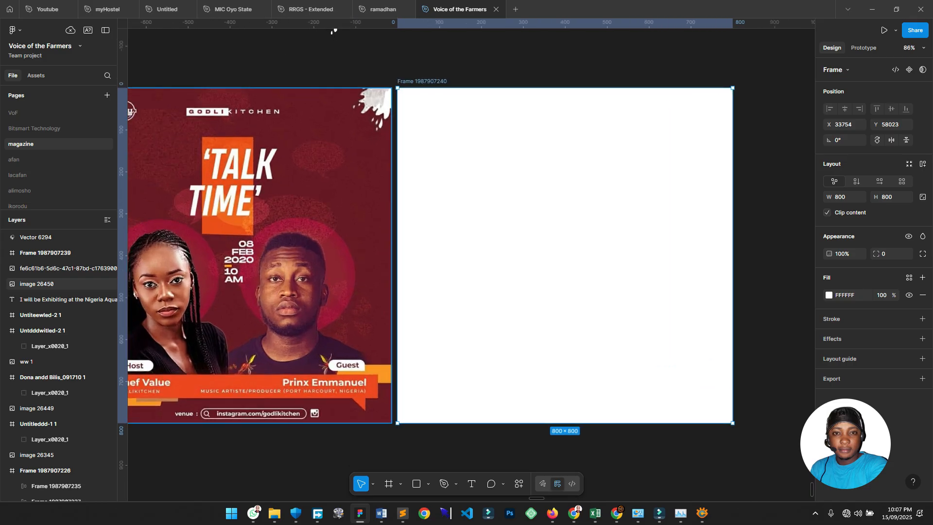
Sample the poster's maroon background into the new frame's fill with the eyedropper.
key(Escape)
click(565, 255)
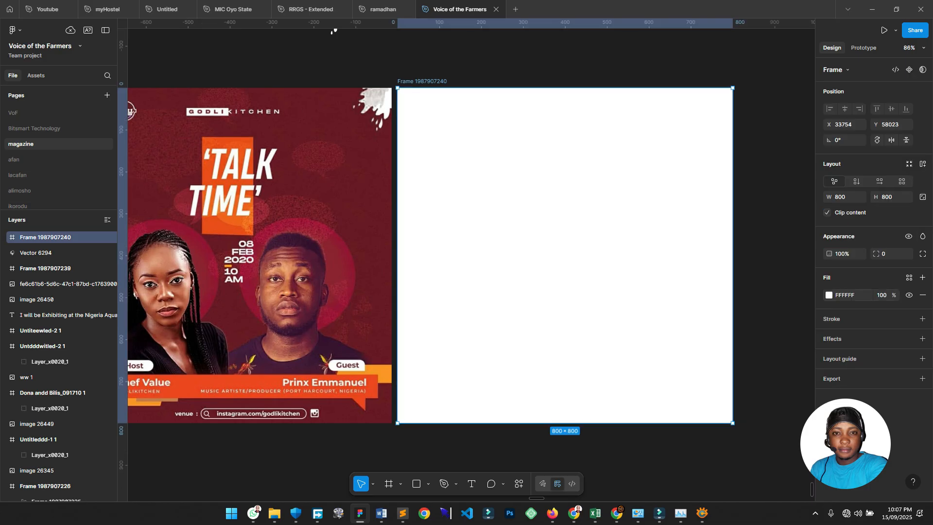
click(829, 295)
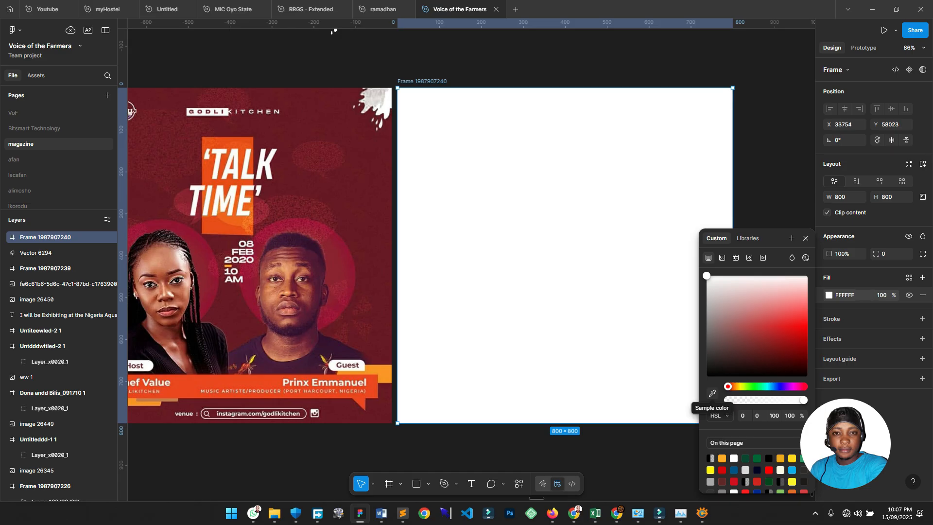
click(712, 394)
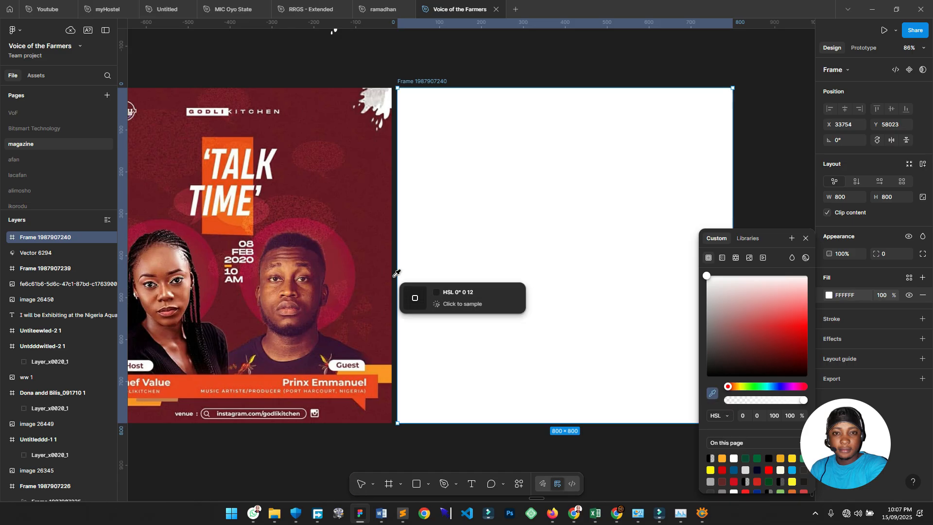
click(374, 190)
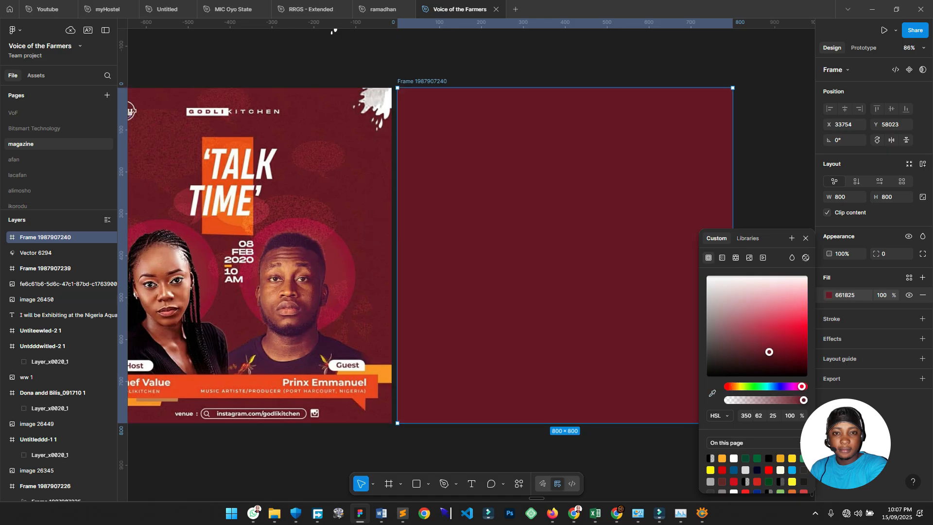
click(744, 146)
Resample a deeper maroon, 681A27, from the poster as the frame's fill.
scroll(743, 145, up, 2)
scroll(743, 145, down, 4)
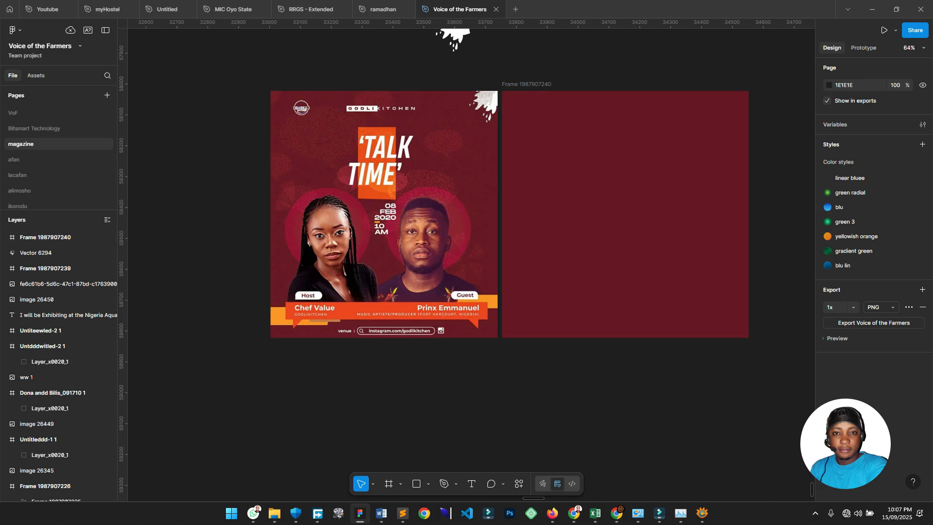
click(625, 214)
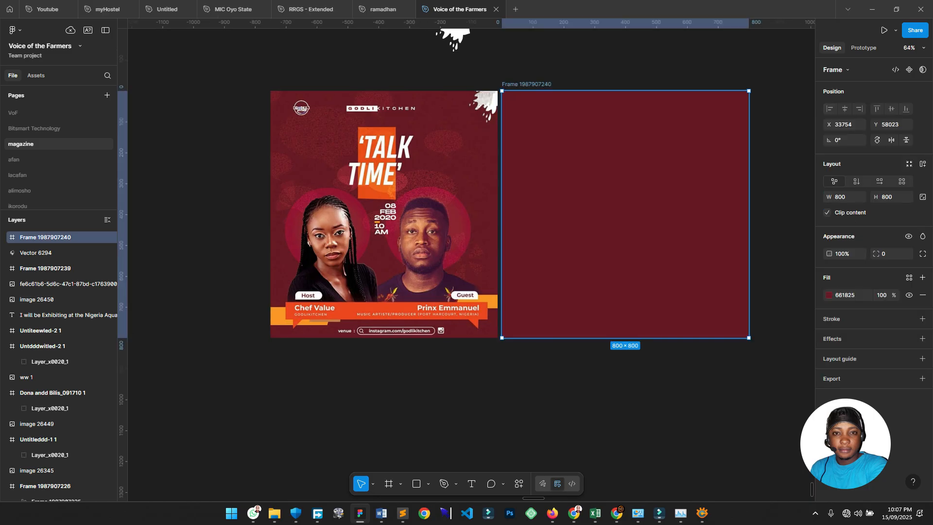
key(i)
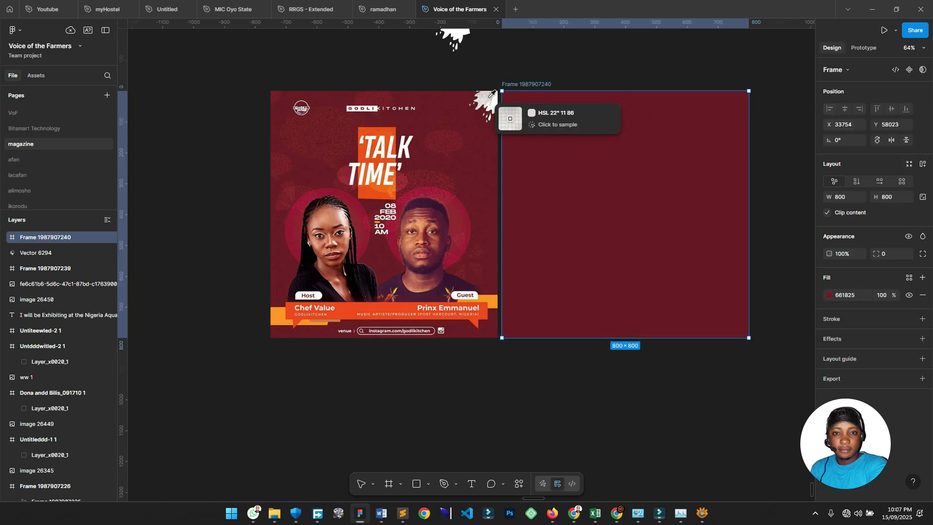
click(491, 125)
drag(626, 63, 555, 116)
scroll(559, 113, up, 2)
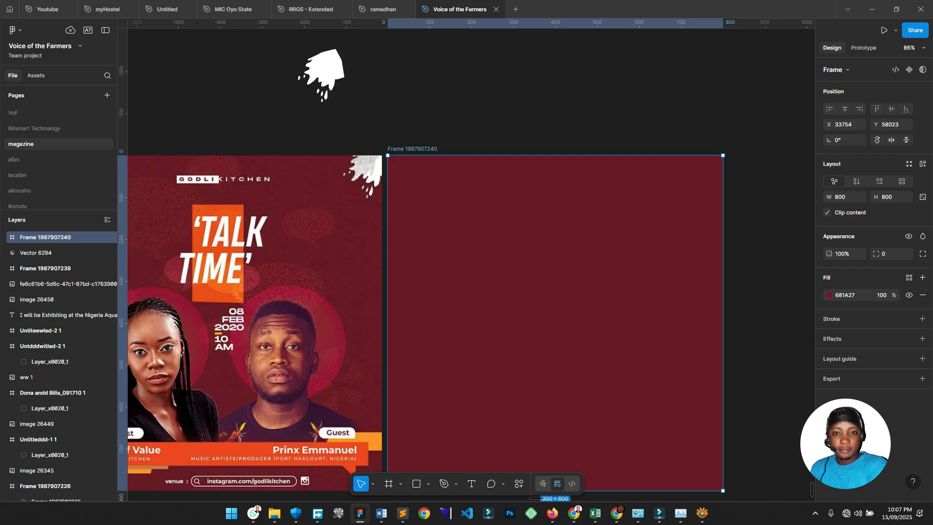
Place the white splash in the maroon frame's top-right corner, scaled to 196.5 × 224.95.
click(326, 71)
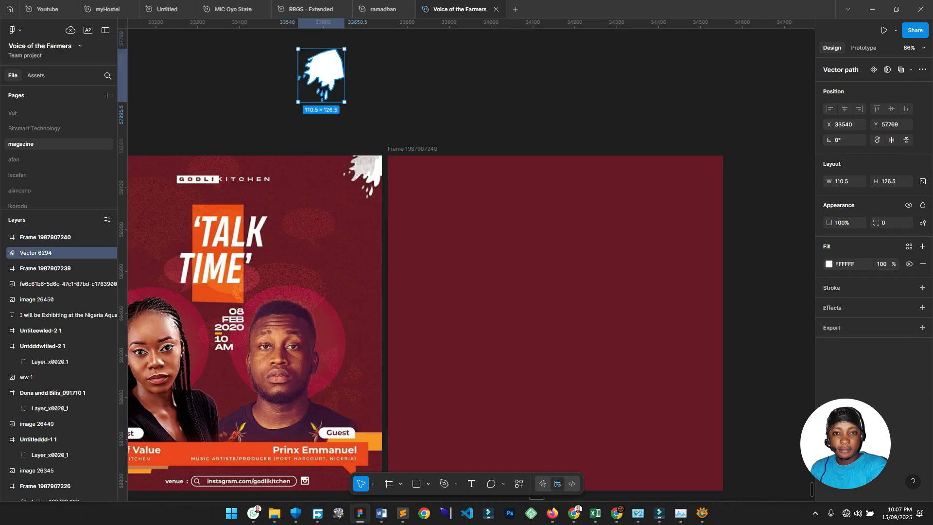
drag(323, 73, 703, 176)
key(k)
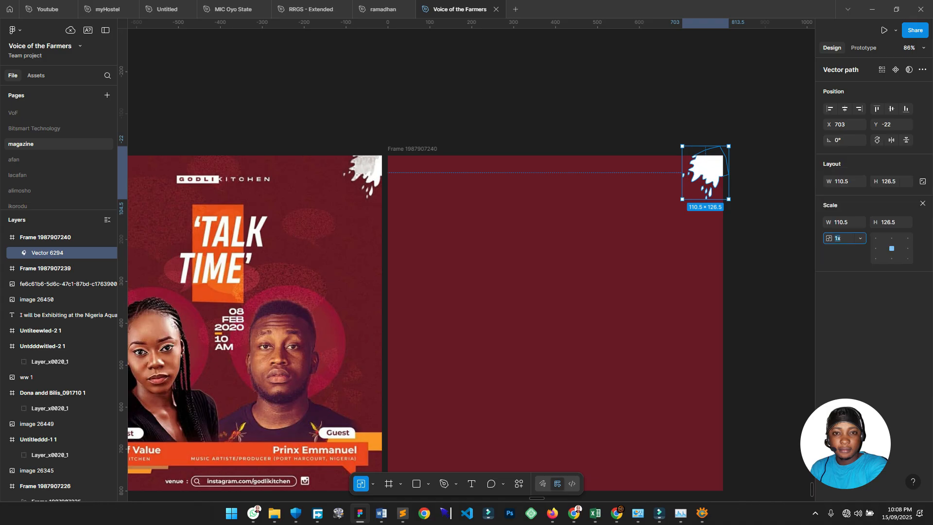
click(759, 178)
click(707, 170)
click(373, 484)
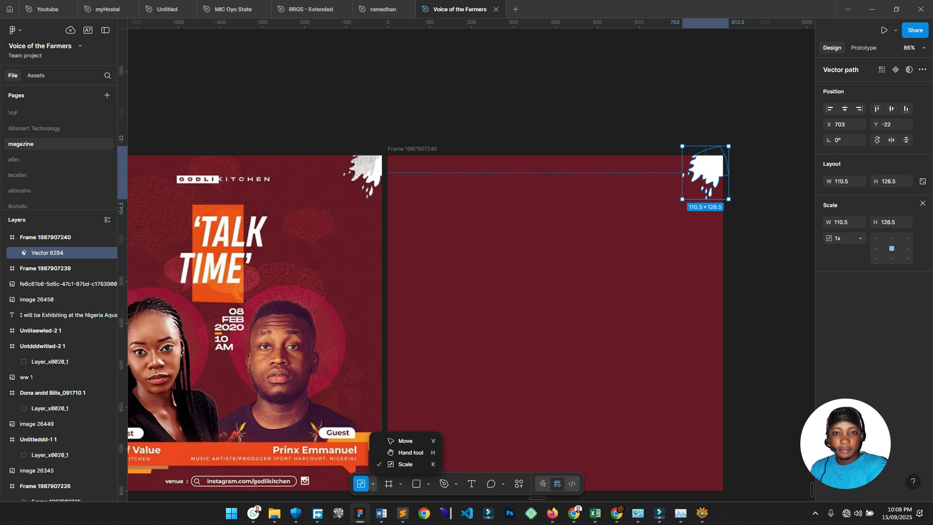
key(Escape)
drag(682, 199, 650, 234)
drag(695, 179, 700, 180)
key(Up)
key(Up)
key(Up)
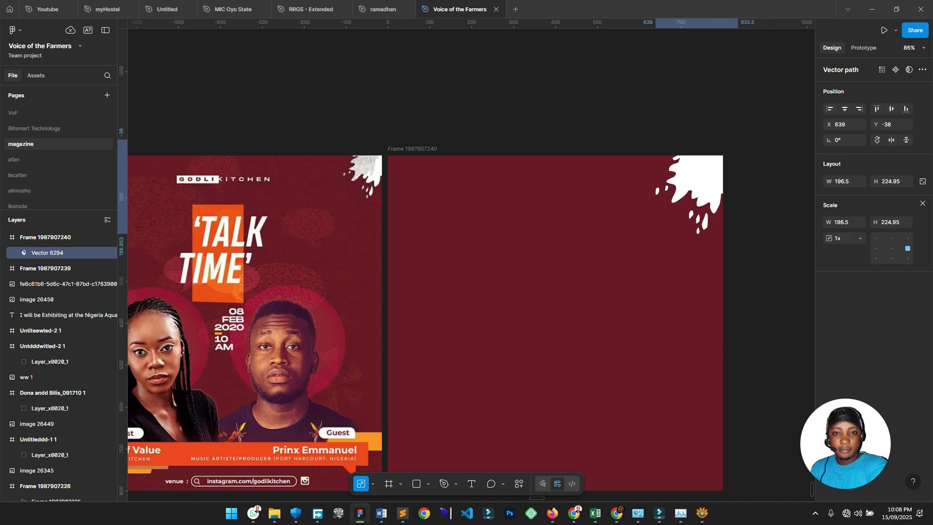
click(545, 125)
scroll(545, 124, down, 2)
drag(546, 125, 594, 109)
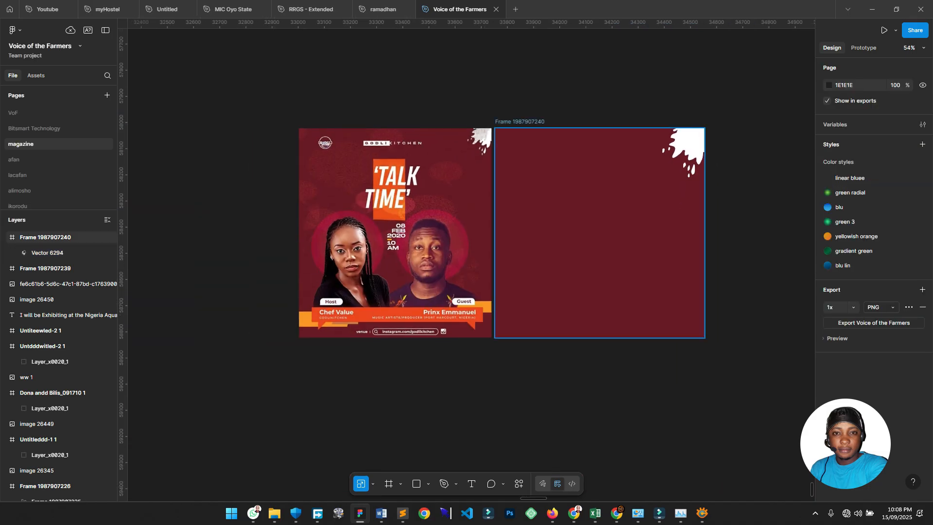
scroll(532, 207, up, 2)
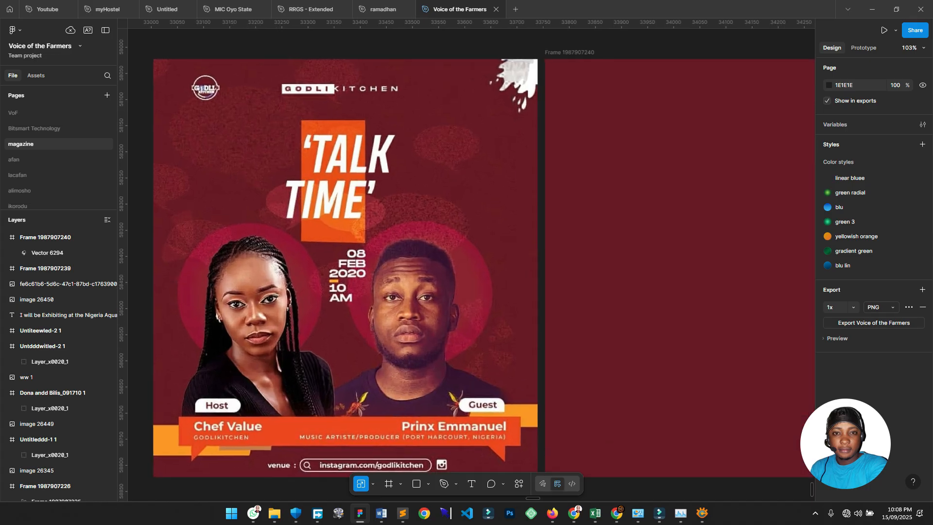
scroll(332, 160, up, 5)
scroll(456, 137, up, 4)
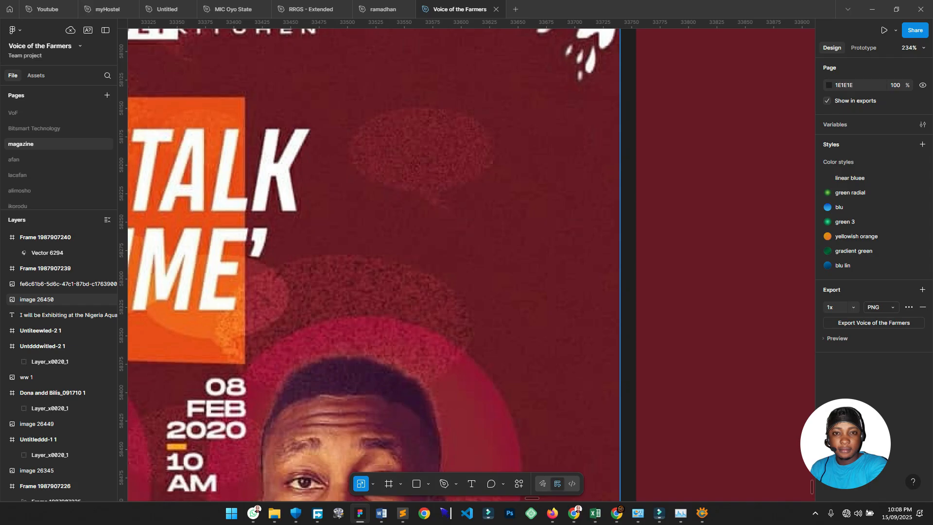
scroll(443, 167, down, 7)
drag(443, 167, 553, 77)
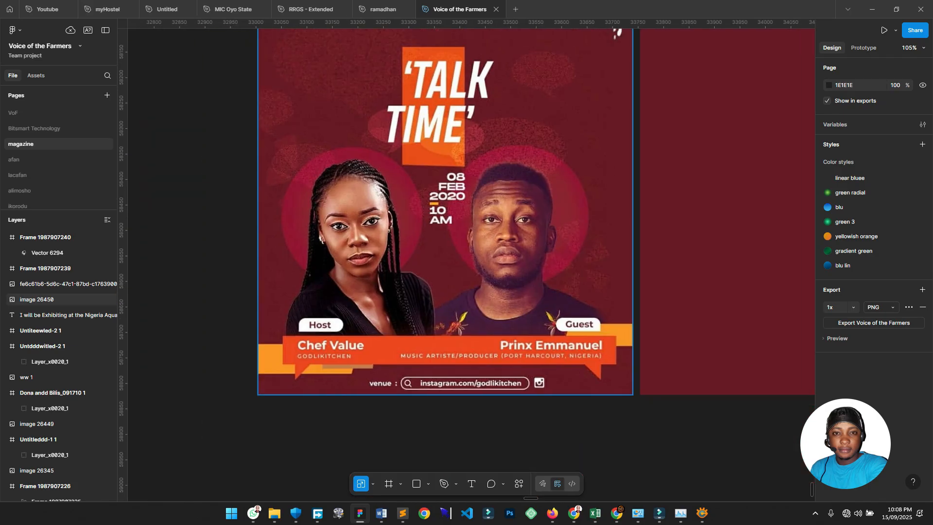
drag(583, 210, 338, 280)
scroll(339, 279, down, 1)
scroll(332, 228, up, 2)
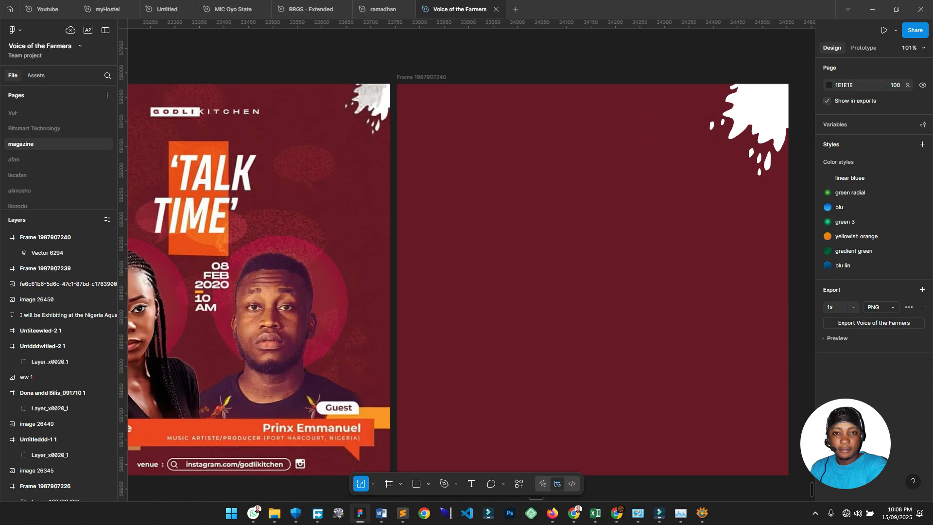
scroll(316, 238, down, 3)
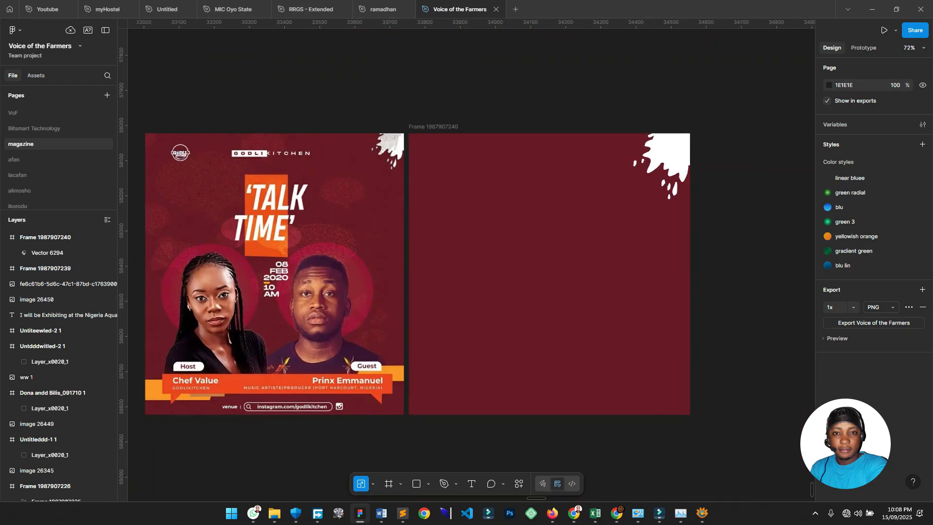
Draw an oval in the upper middle of the maroon frame.
click(428, 484)
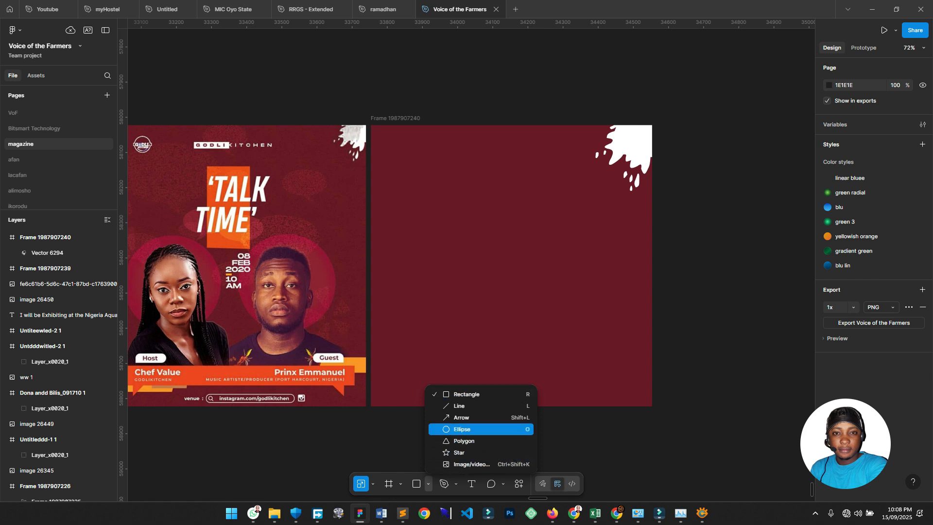
click(462, 429)
mouse_move(430, 194)
mouse_down()
mouse_move(542, 226)
mouse_move(503, 238)
mouse_up()
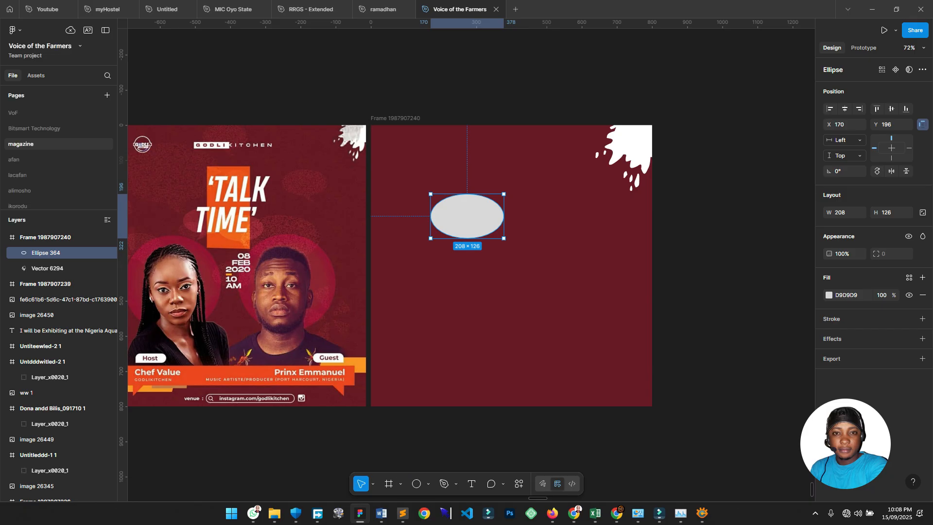
Draw a triangle under the oval and rotate it into a tail touching the oval.
click(428, 483)
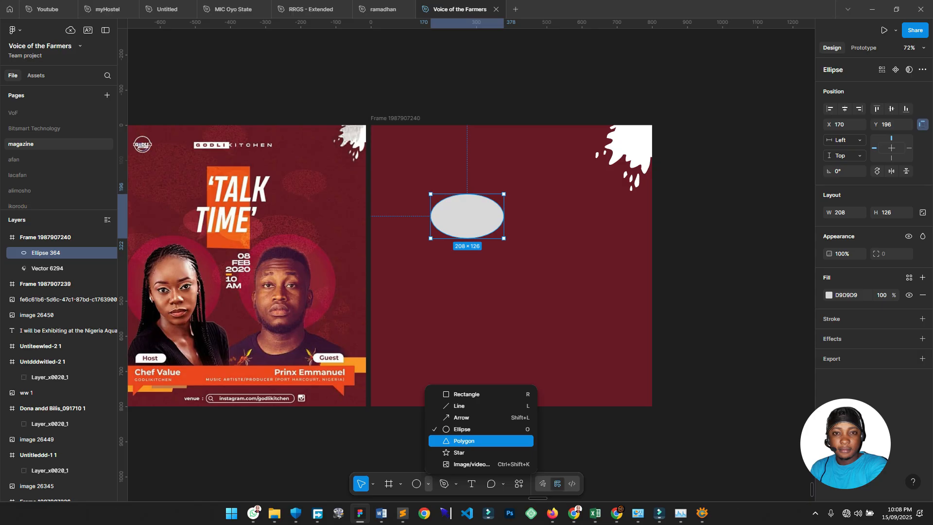
click(464, 440)
scroll(478, 290, up, 2)
drag(466, 224, 497, 267)
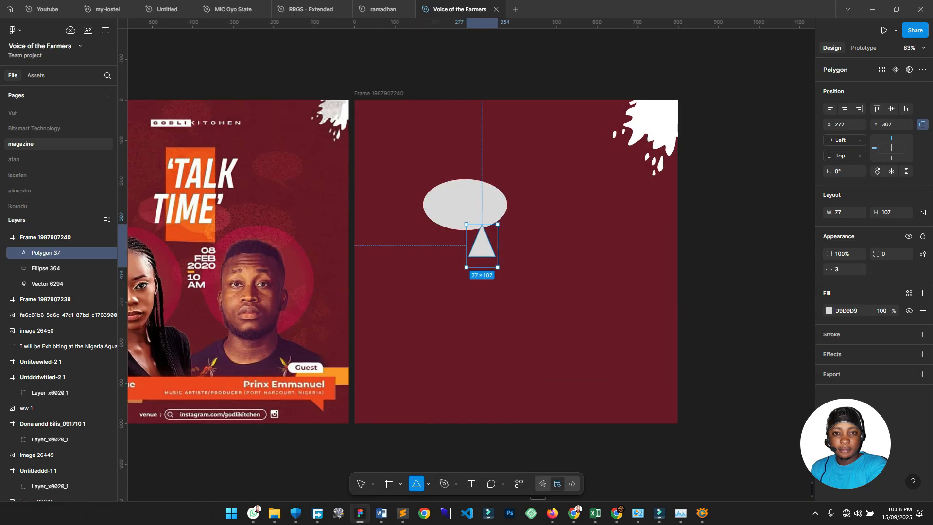
drag(501, 220, 478, 230)
shift+click(457, 203)
click(478, 224)
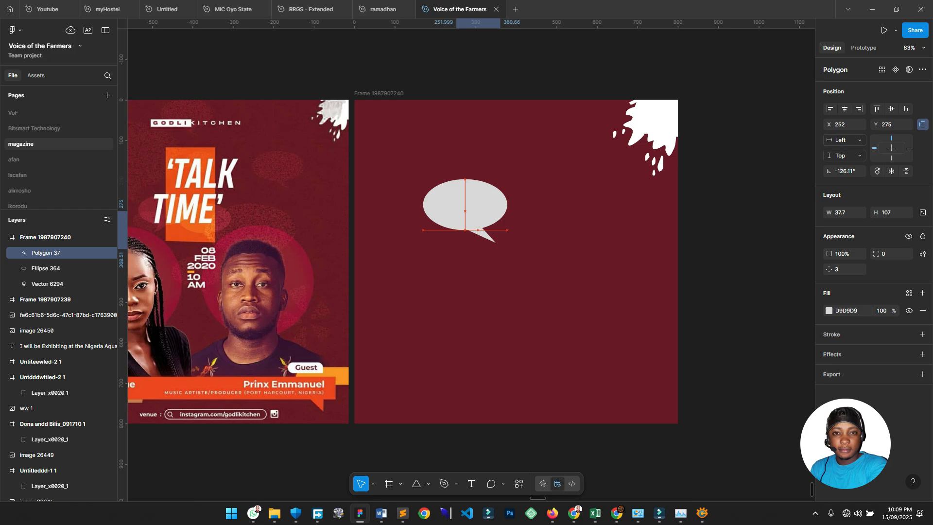
key(shift+Up)
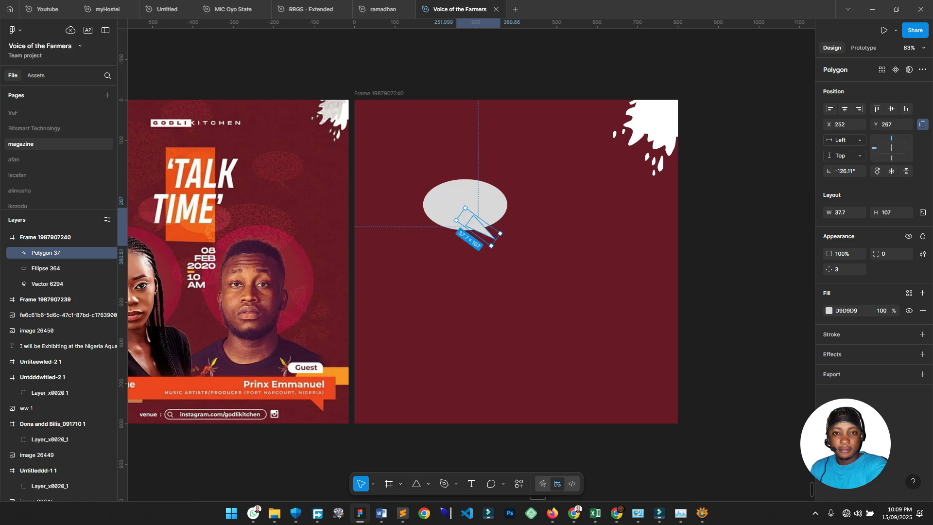
Union the oval and tail, then flatten them into one 208 × 149.28 bubble.
shift+click(46, 268)
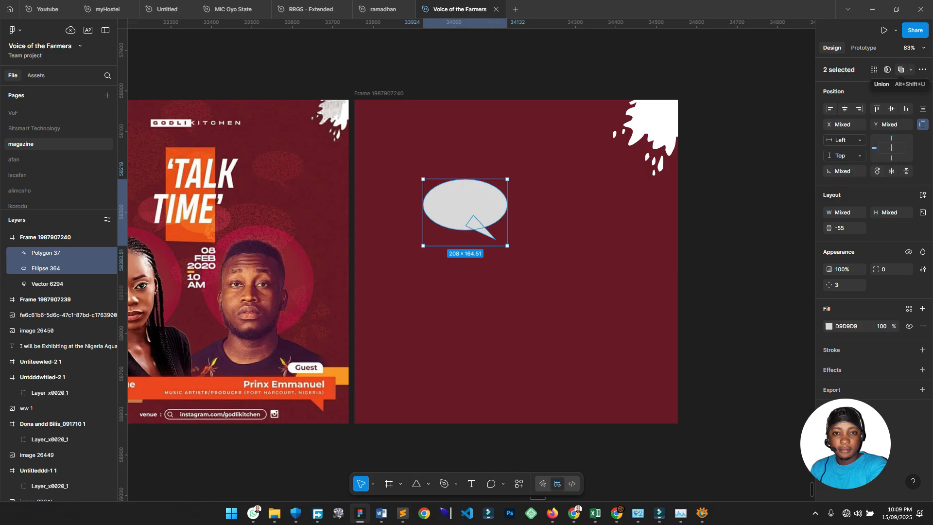
click(900, 70)
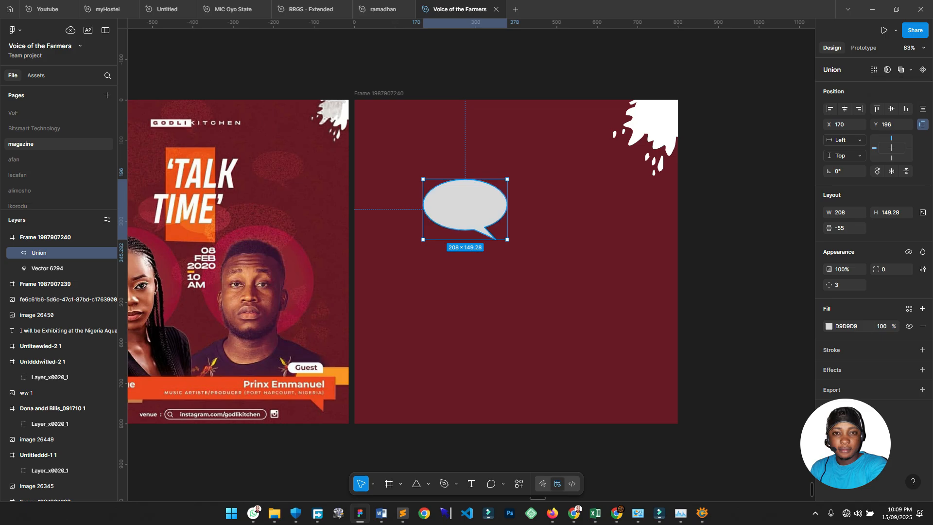
double_click(465, 205)
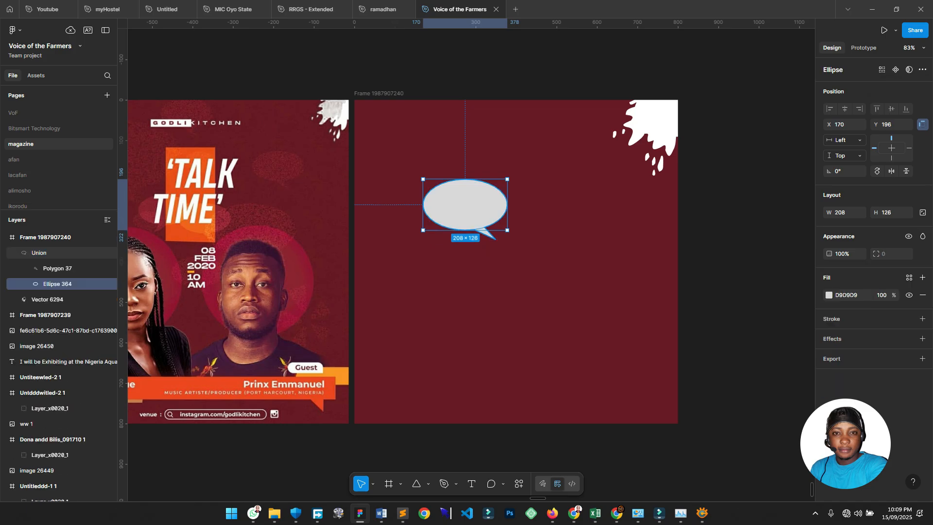
drag(465, 204, 444, 159)
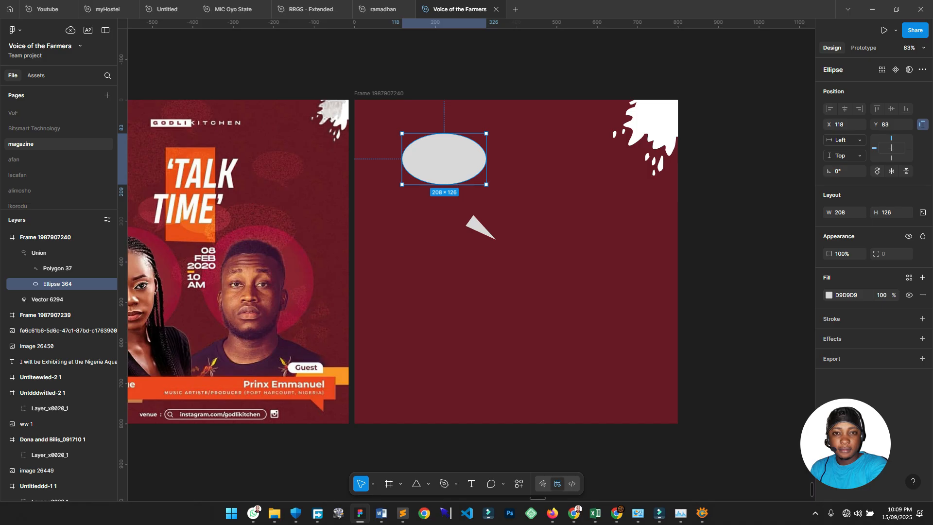
key(ctrl+z)
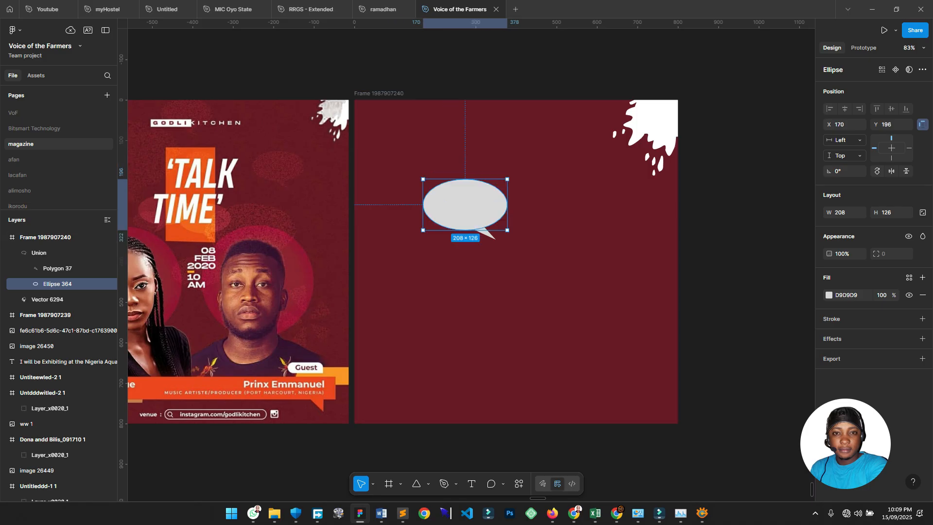
key(Escape)
click(465, 206)
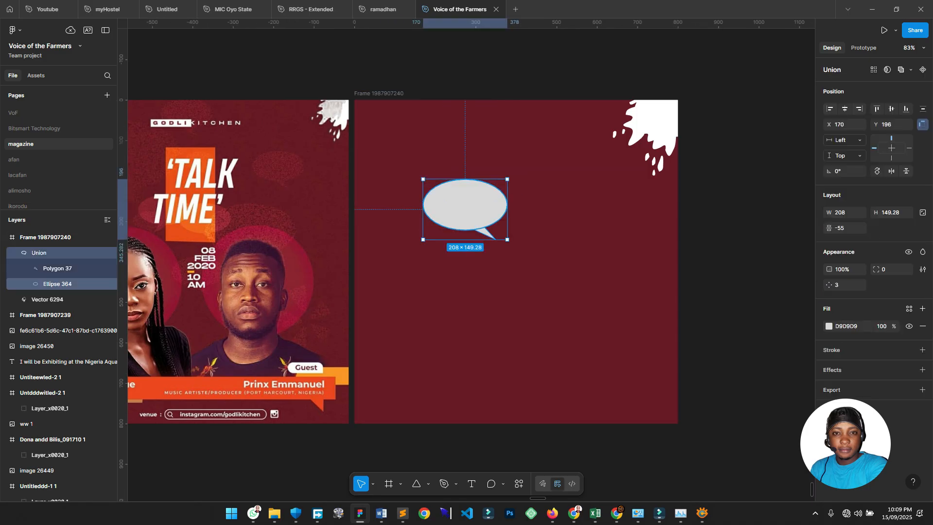
key(ctrl+e)
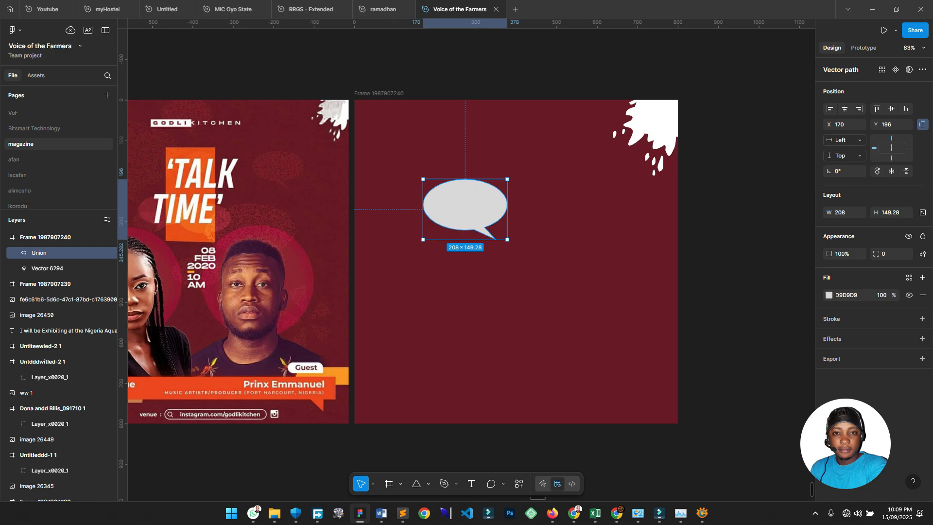
scroll(384, 218, up, 2)
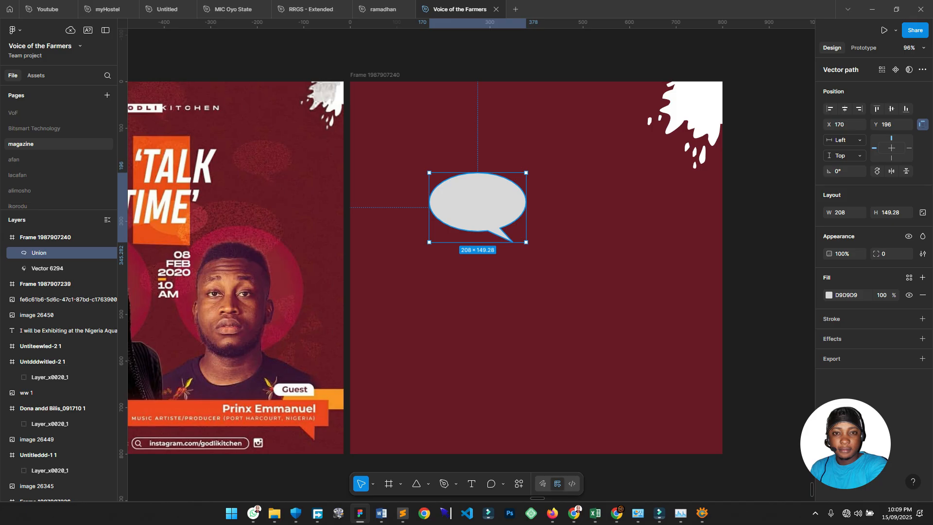
Fill the speech bubble with maroon 762028 sampled from the poster.
key(i)
click(267, 158)
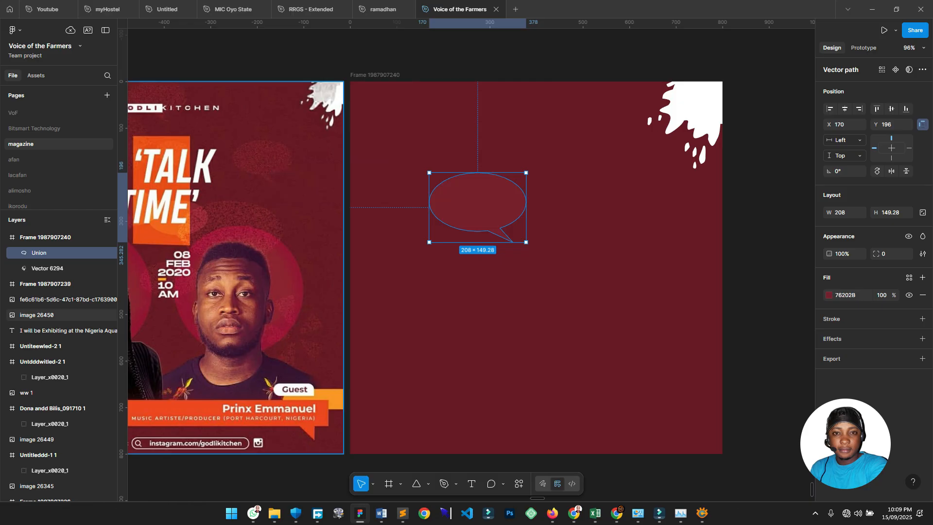
click(574, 243)
click(481, 209)
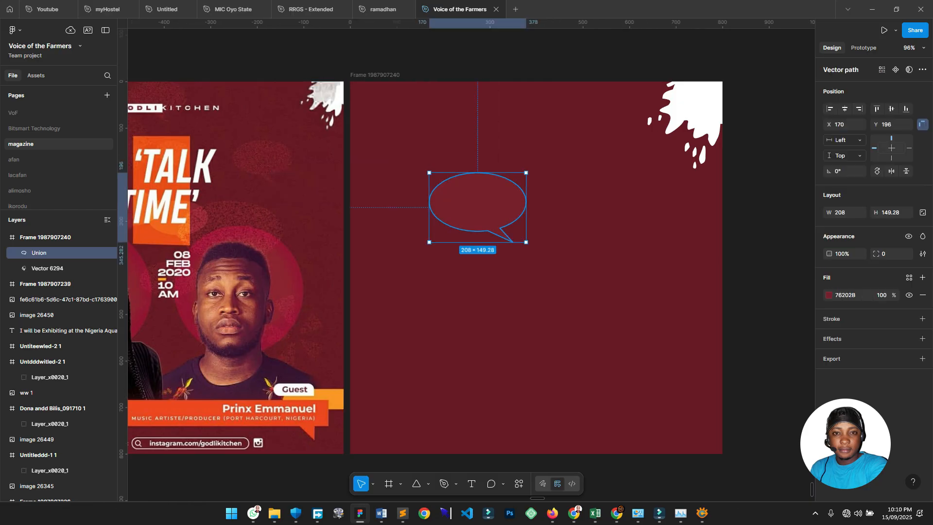
scroll(440, 212, up, 1)
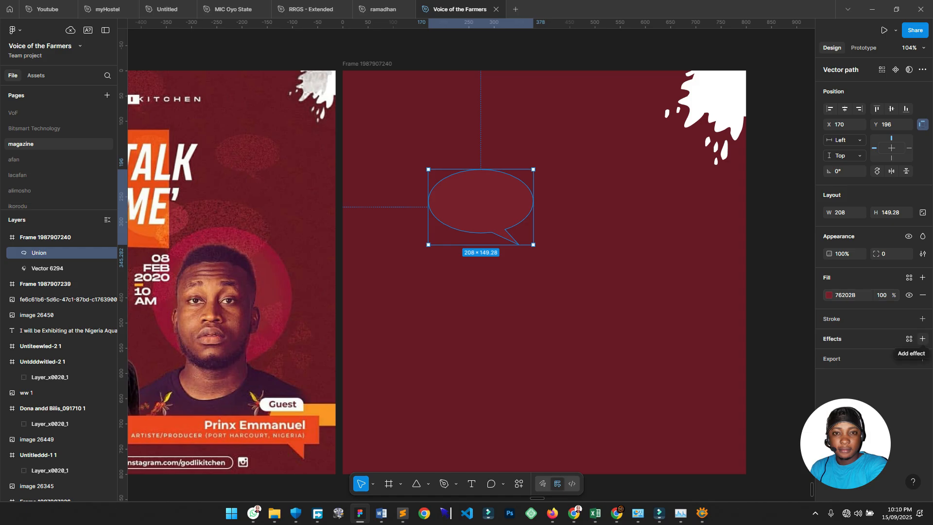
Add an effect to the bubble and set its type to Noise.
click(922, 338)
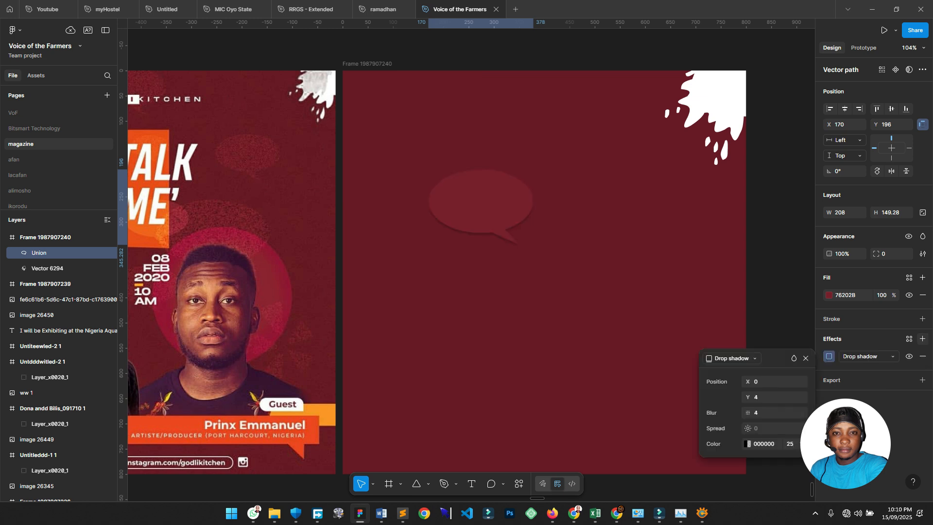
scroll(472, 262, up, 2)
click(868, 356)
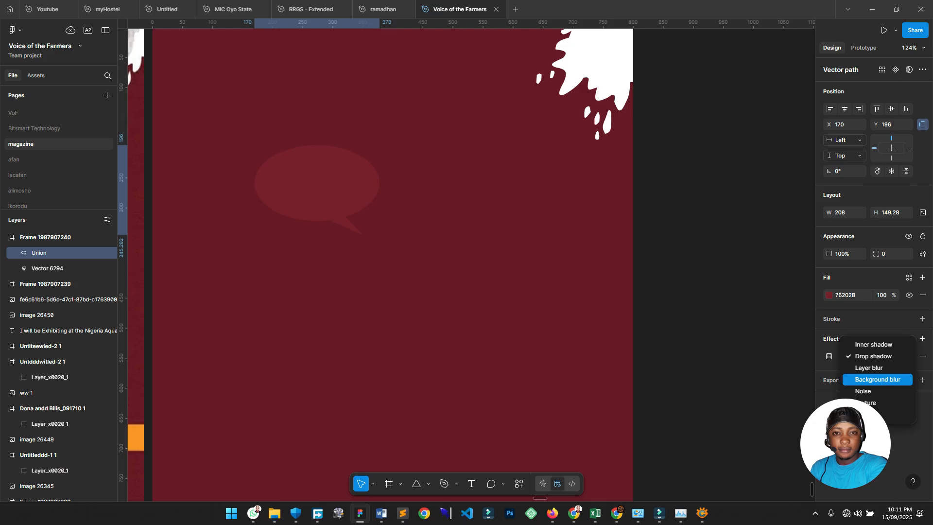
key(Down)
key(Down)
key(Up)
key(Return)
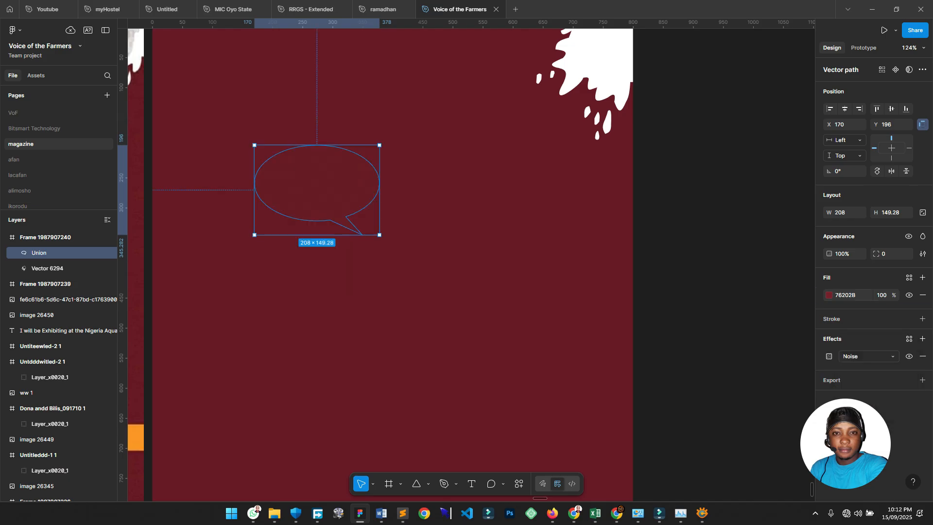
Lighten the speech bubble's maroon fill in the colour picker.
click(829, 295)
click(829, 295)
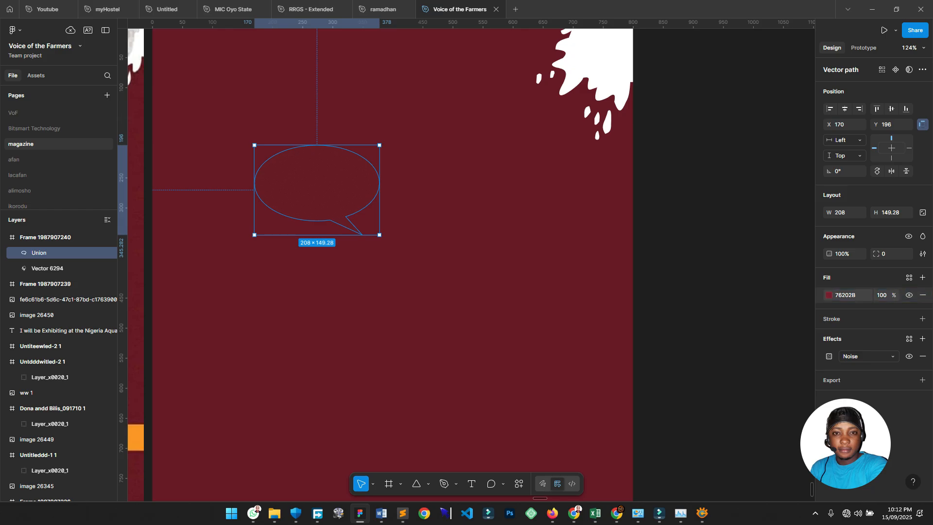
click(829, 295)
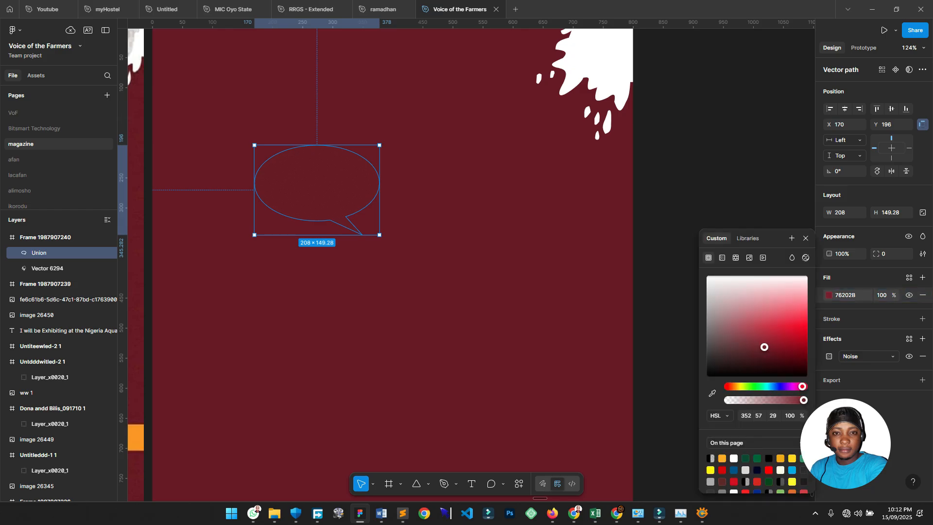
mouse_move(765, 347)
mouse_down()
mouse_move(783, 338)
mouse_move(779, 345)
mouse_move(764, 336)
mouse_up()
scroll(373, 204, up, 2)
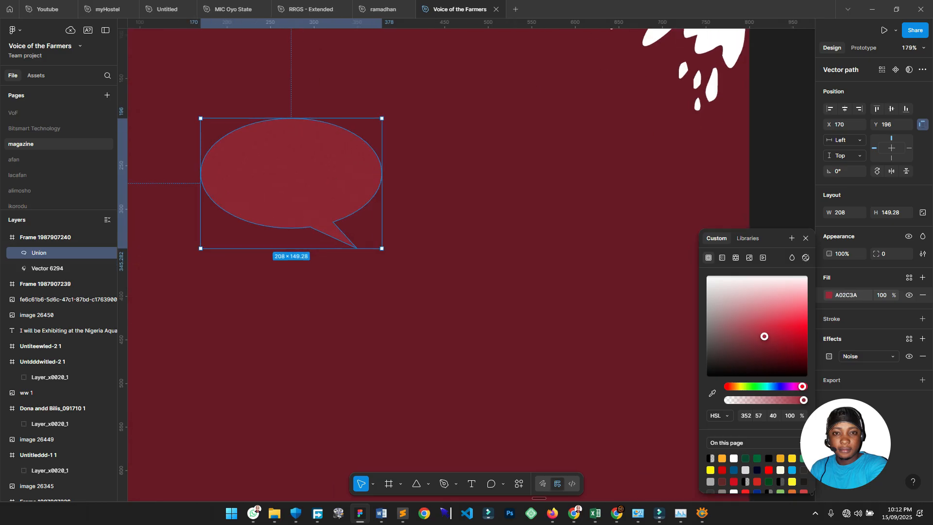
Set the bubble's Noise size to 1.5, then raise it to 2.5.
click(828, 356)
click(772, 397)
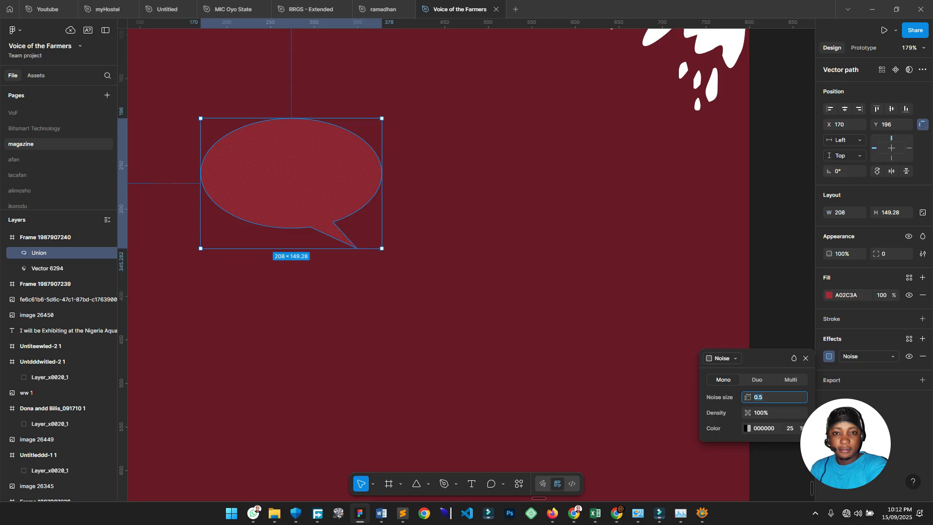
key(shift+Up)
text(1.5)
key(Return)
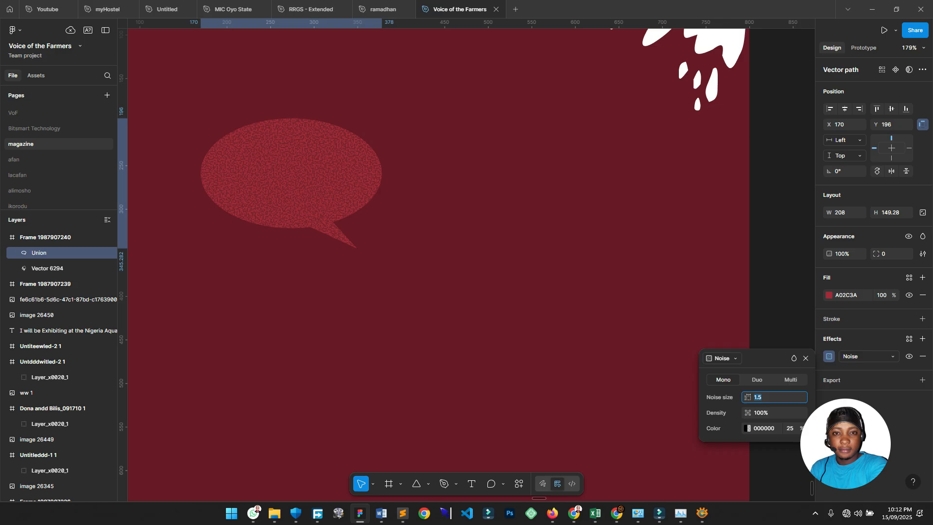
scroll(624, 310, down, 3)
drag(624, 309, 788, 329)
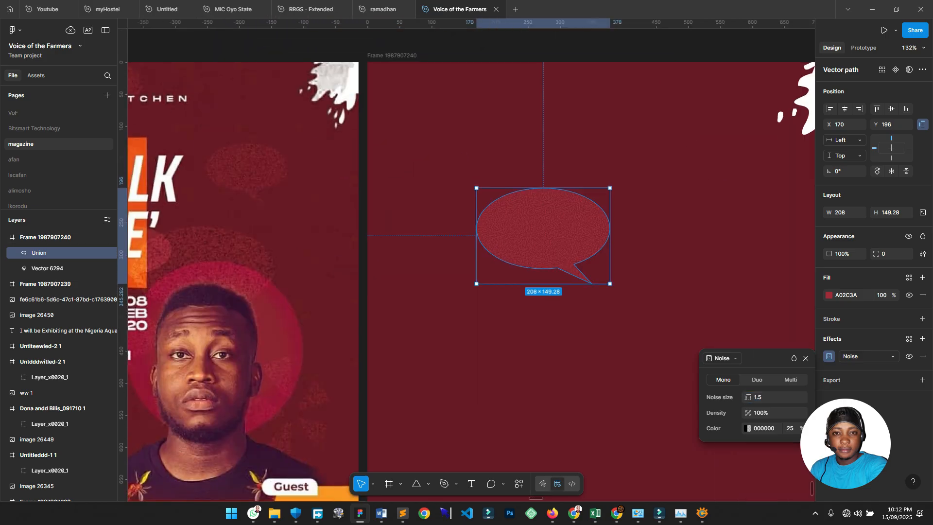
click(772, 397)
key(Up)
Adjust the bubble's fill colour to 81212D.
click(829, 295)
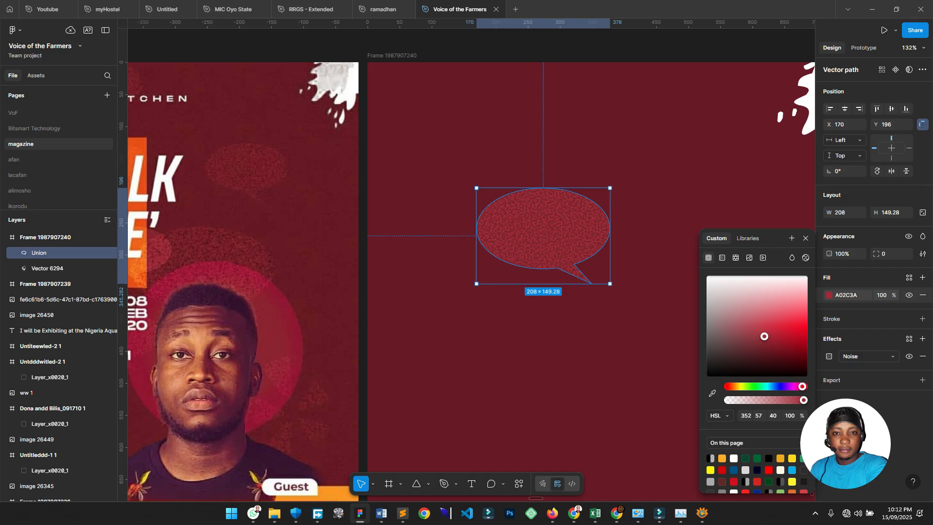
mouse_move(764, 337)
mouse_down()
mouse_move(751, 341)
mouse_move(767, 324)
mouse_move(767, 345)
mouse_up()
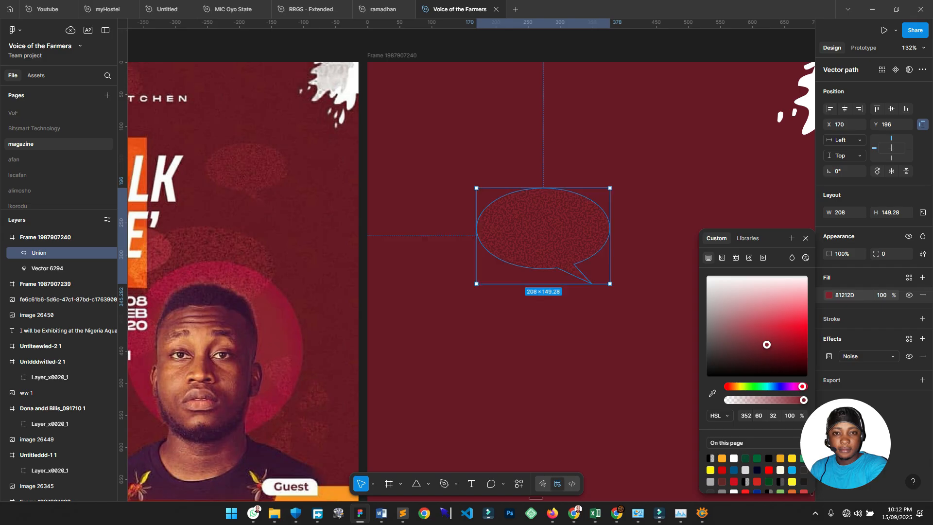
scroll(457, 326, down, 5)
click(459, 330)
click(481, 257)
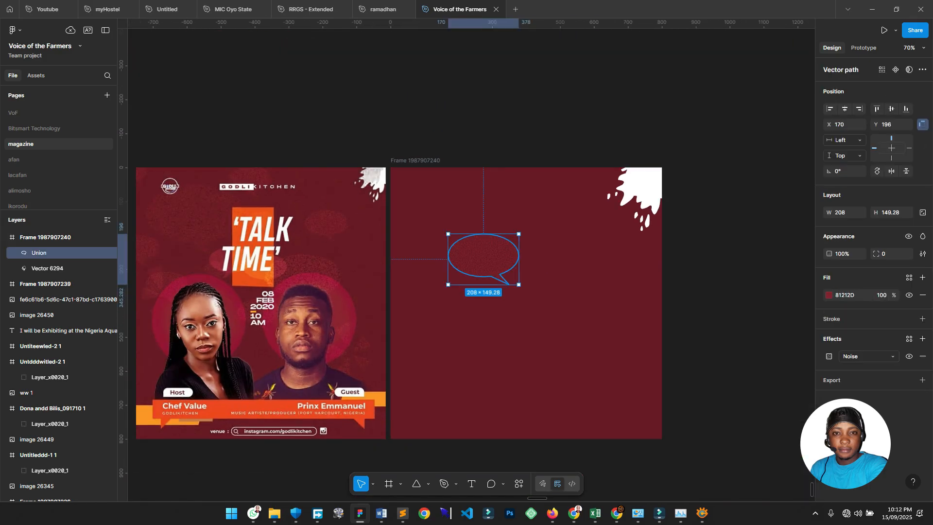
scroll(448, 303, up, 4)
Set the speech bubble's layer opacity to 80%.
click(843, 254)
key(Down)
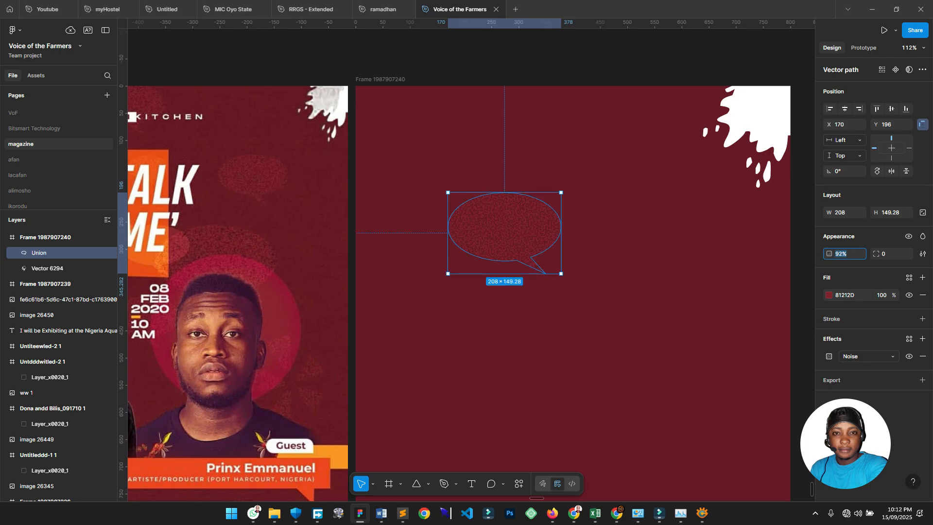
text(80)
key(Return)
scroll(632, 292, down, 4)
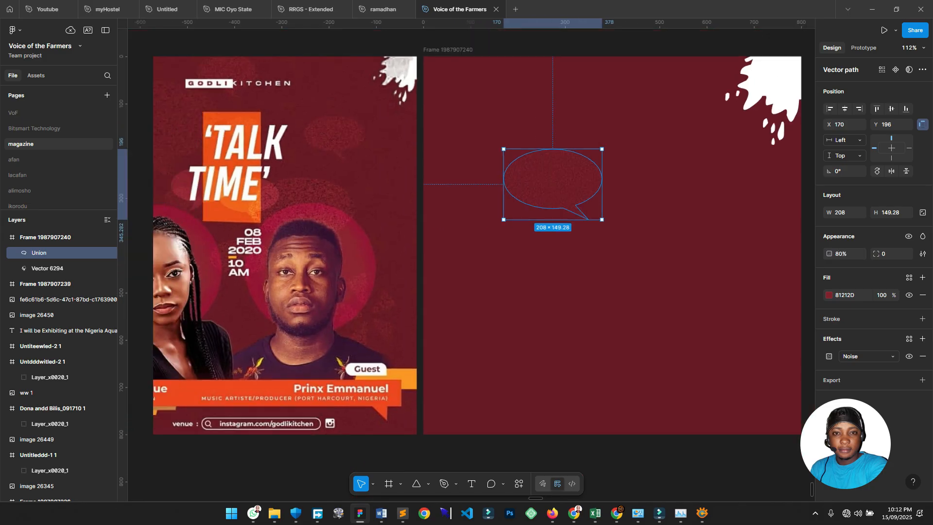
Duplicate the bubble around the frame, resizing copies into a scattered background pattern.
alt+drag(565, 198, 734, 223)
key(k)
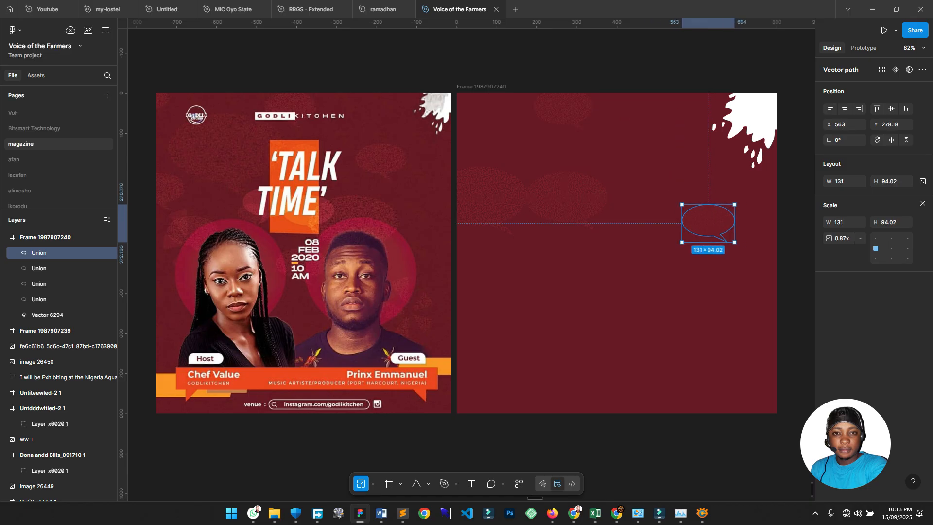
alt+drag(564, 200, 656, 294)
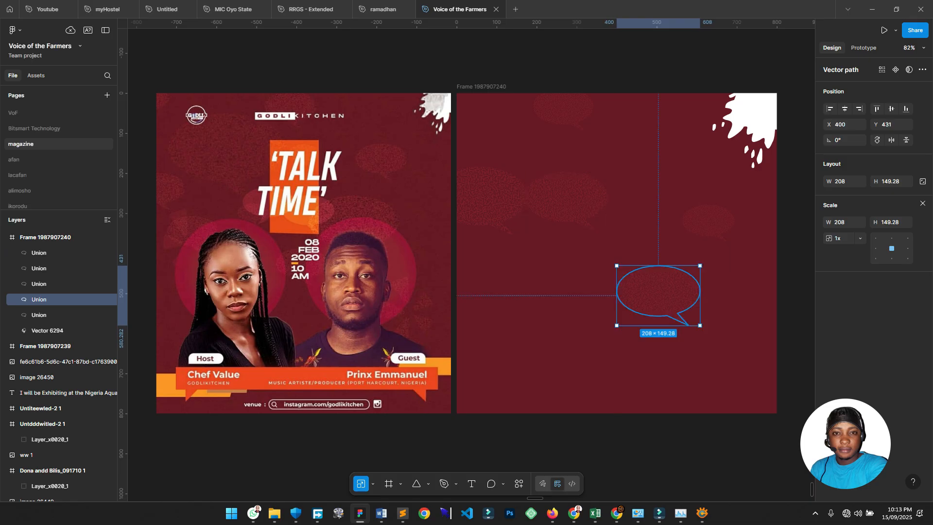
alt+drag(563, 110, 473, 325)
alt+drag(710, 222, 755, 374)
alt+drag(658, 292, 587, 373)
click(594, 439)
scroll(466, 253, right, 1)
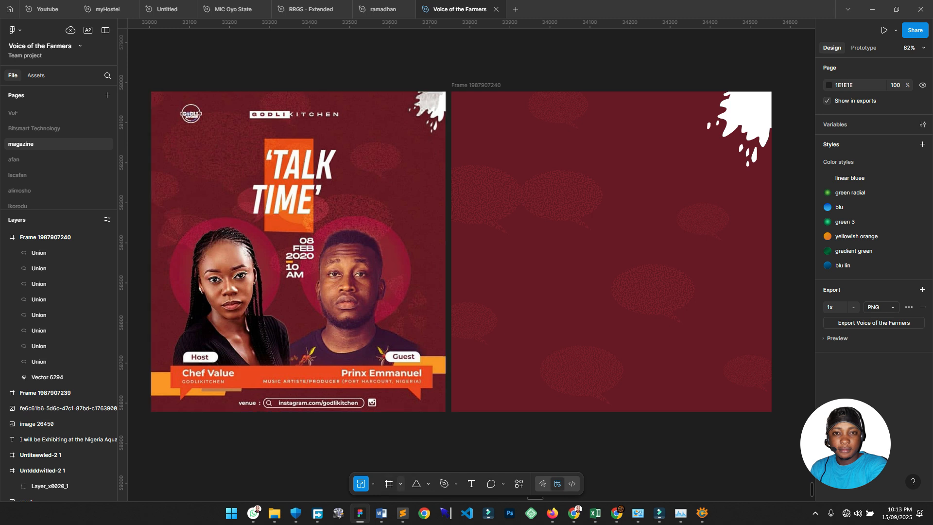
Draw a tall rectangle near the top of the maroon frame.
click(428, 484)
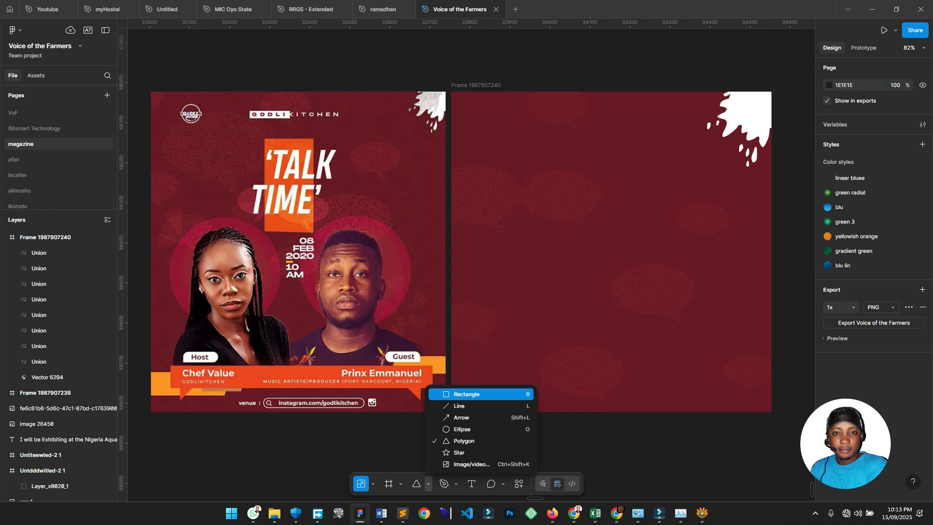
key(r)
mouse_move(584, 133)
mouse_down()
mouse_move(630, 229)
mouse_move(639, 230)
mouse_up()
drag(612, 181, 606, 186)
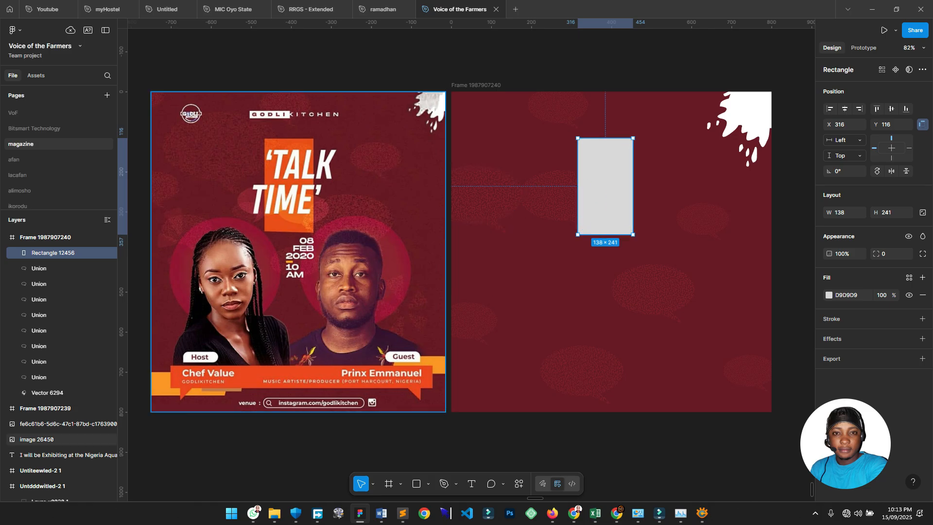
Fill the rectangle with the flyer's orange E84E12 and centre it horizontally.
key(i)
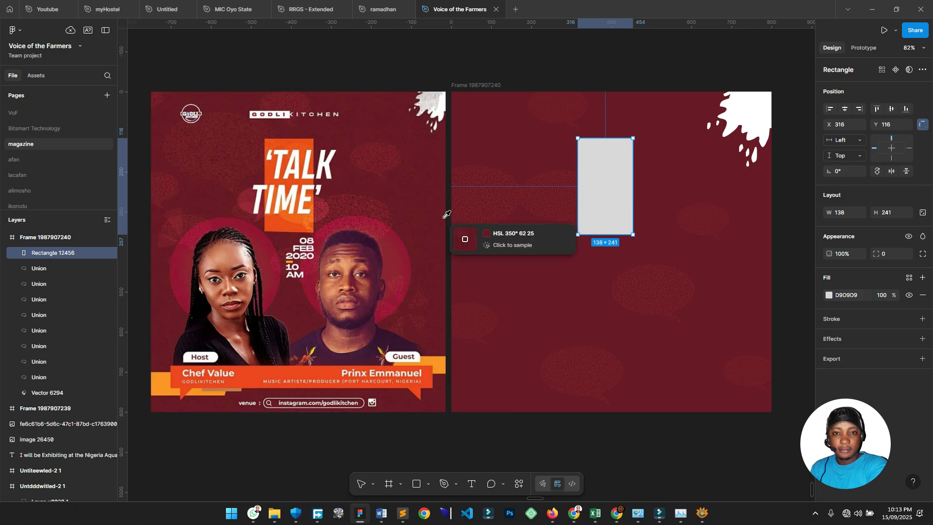
click(291, 140)
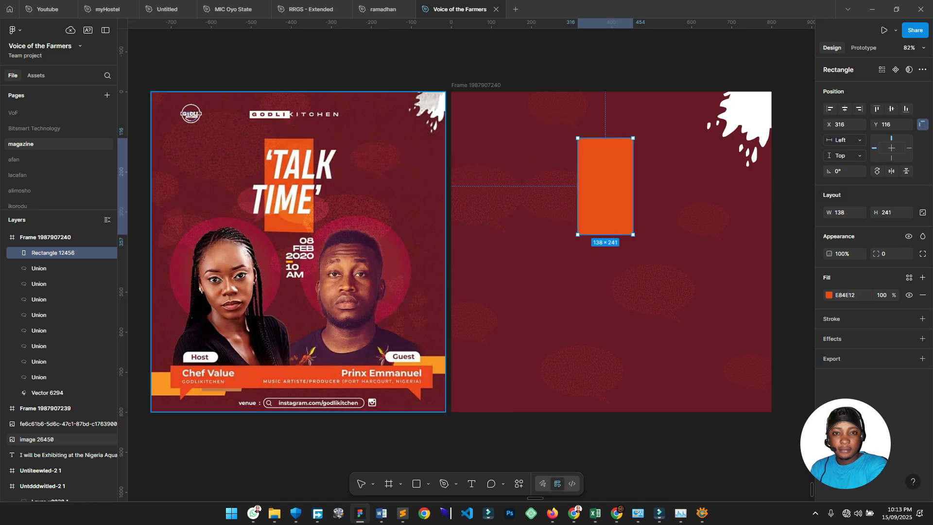
click(666, 170)
click(606, 186)
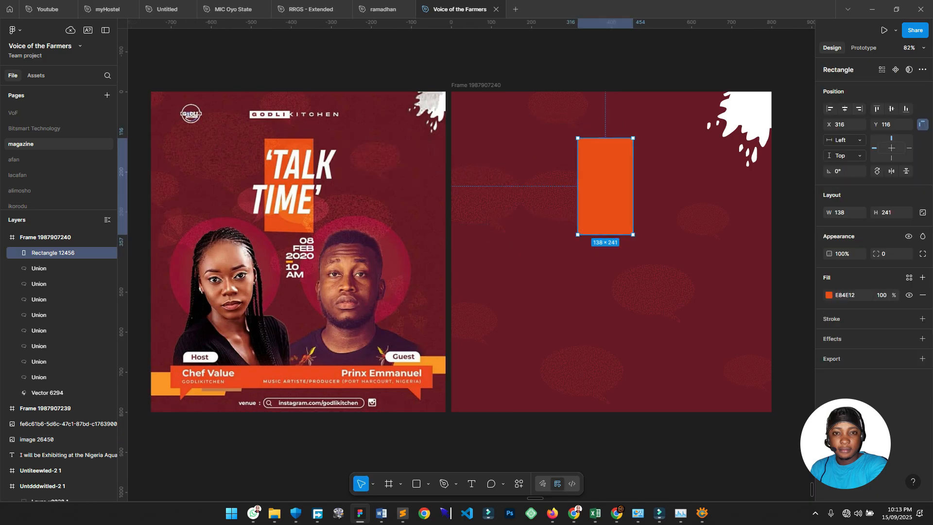
click(845, 109)
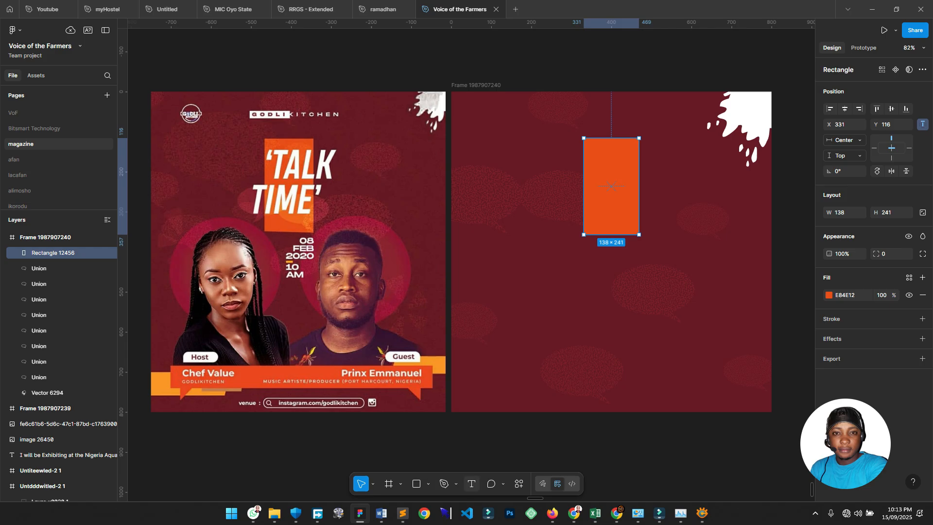
Add a text box near the top left reading 'talk time'.
key(t)
click(509, 137)
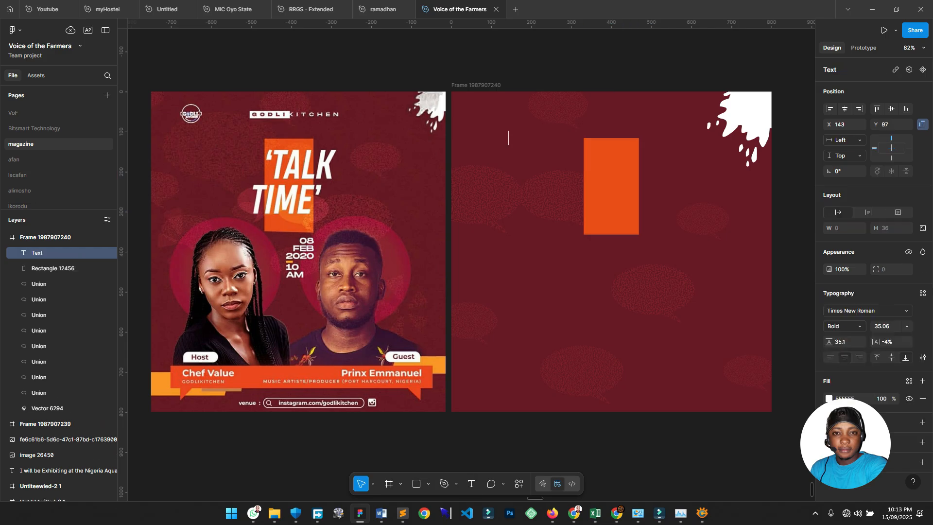
text(ta)
key(BackSpace)
key(BackSpace)
text(‘talk)
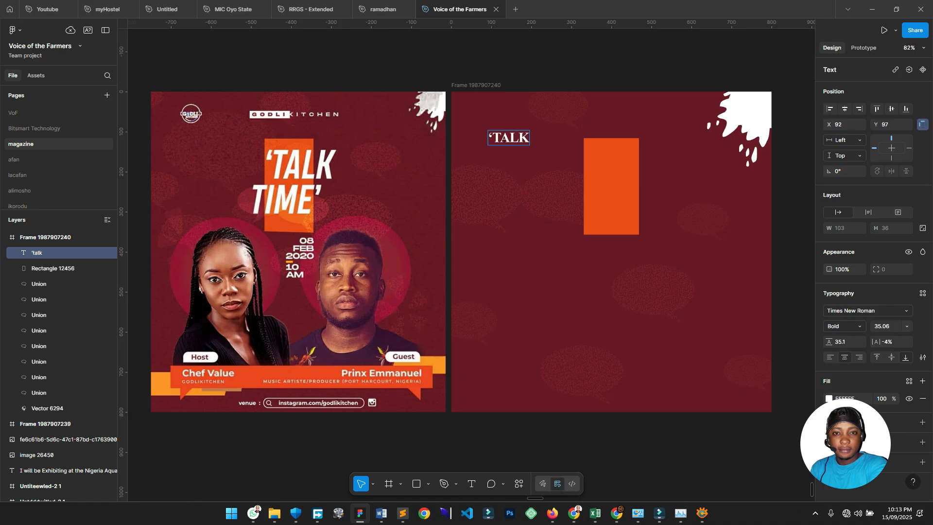
text( time’)
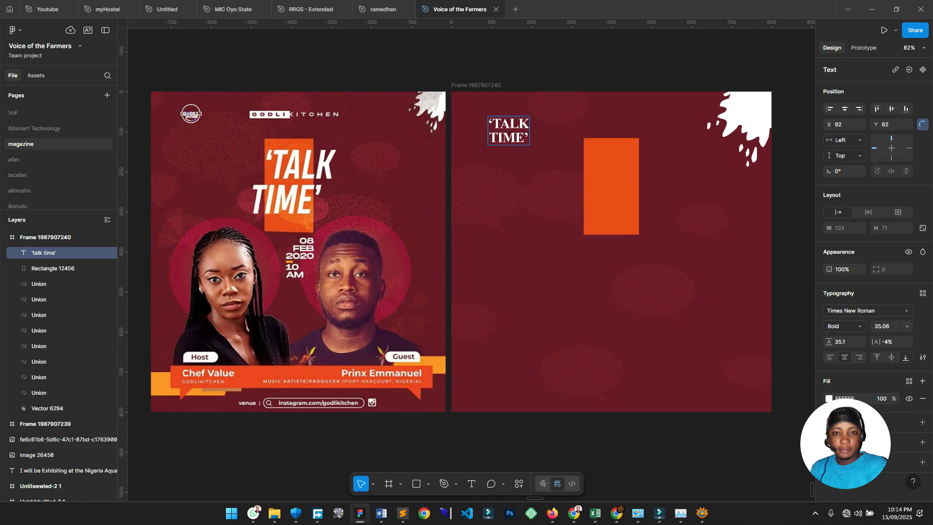
click(492, 124)
key(Left)
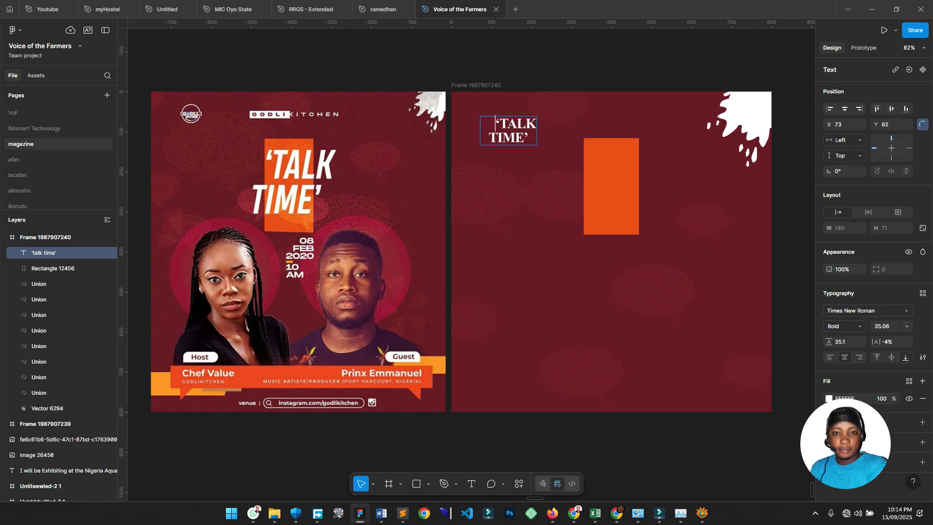
key(Escape)
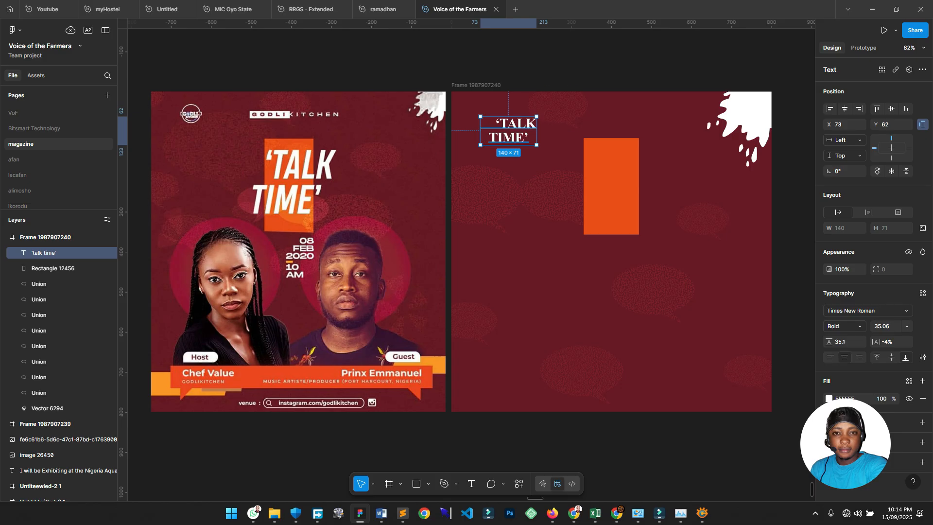
Scale the title up proportionally to about double its size.
key(k)
drag(537, 130, 605, 183)
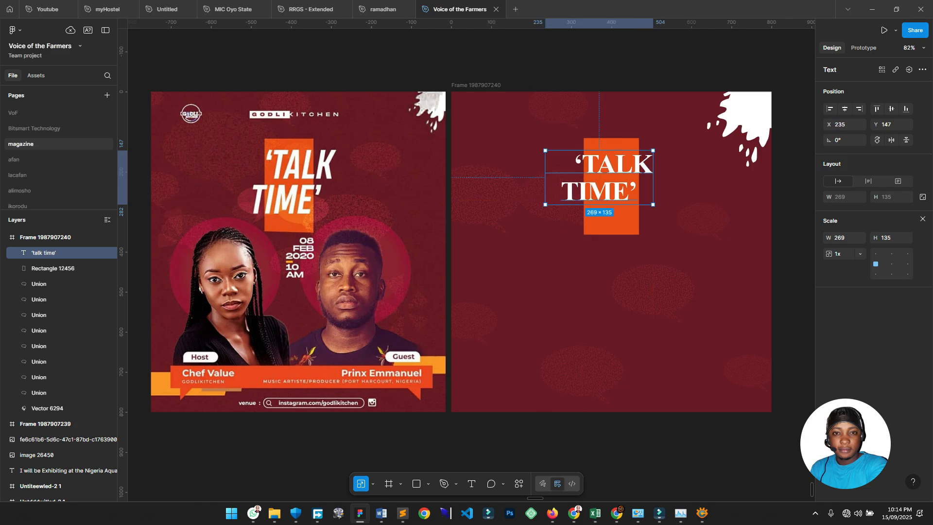
key(v)
Browse the font list and try the Typewriter font on the title.
click(865, 310)
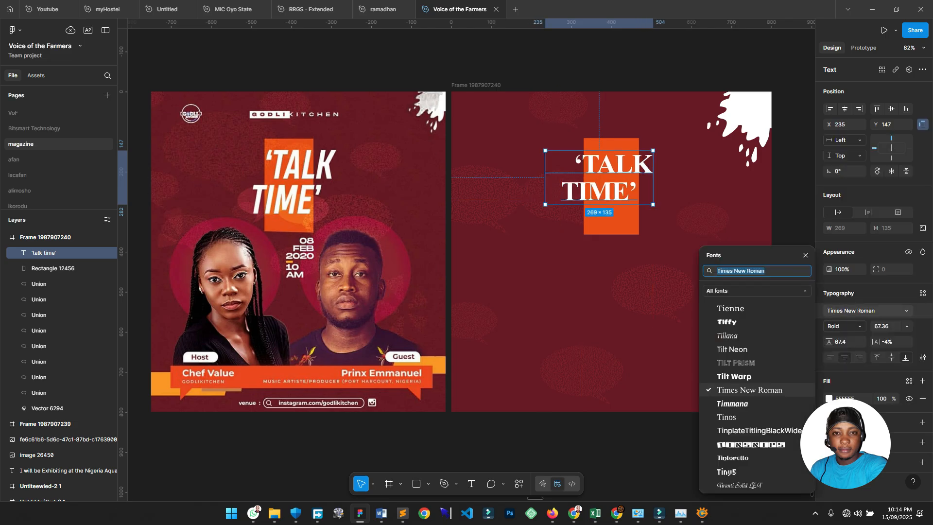
scroll(757, 370, down, 6)
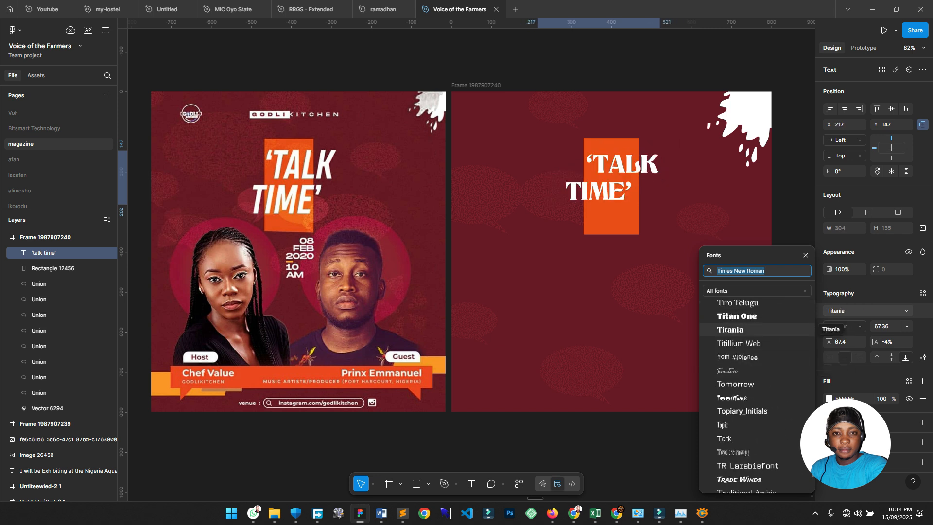
scroll(756, 389, down, 5)
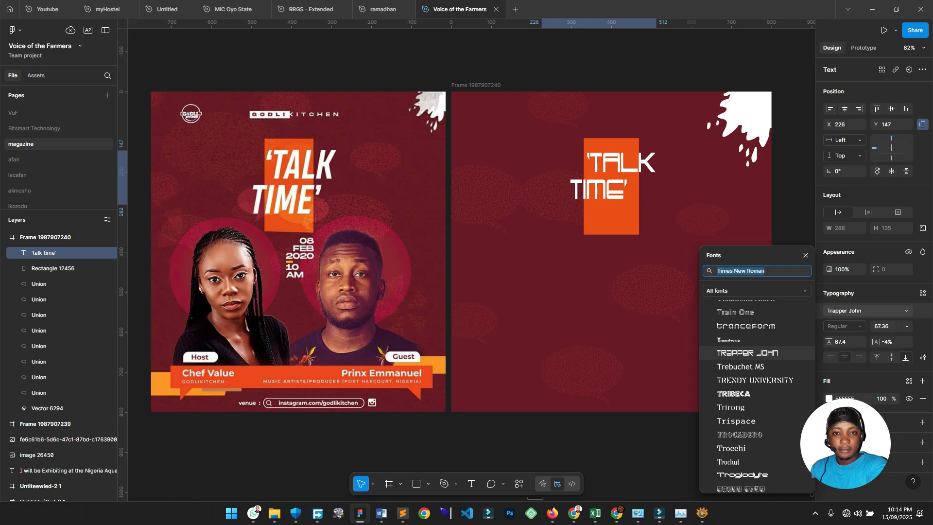
scroll(756, 360, down, 6)
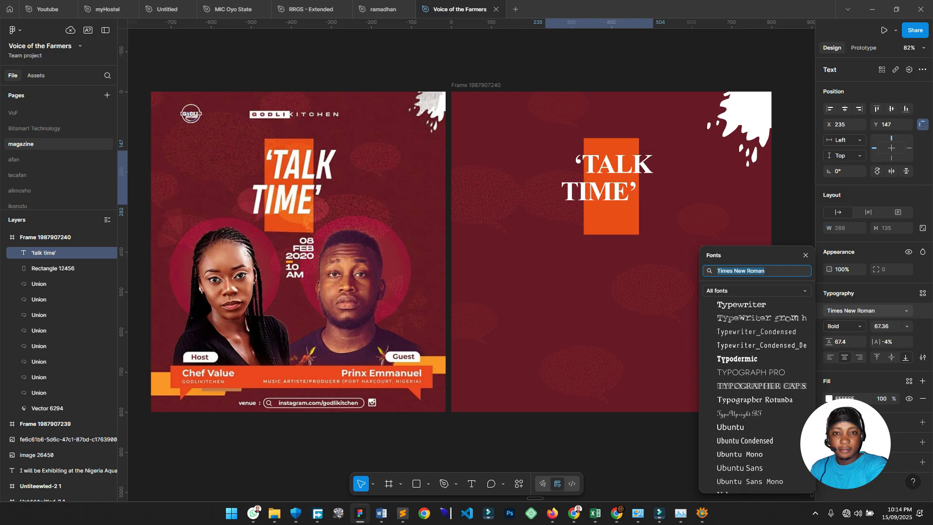
click(765, 270)
click(741, 304)
Search the fonts for Lato, then set the title to Inter Extra Bold Italic.
click(758, 271)
key(ctrl+a)
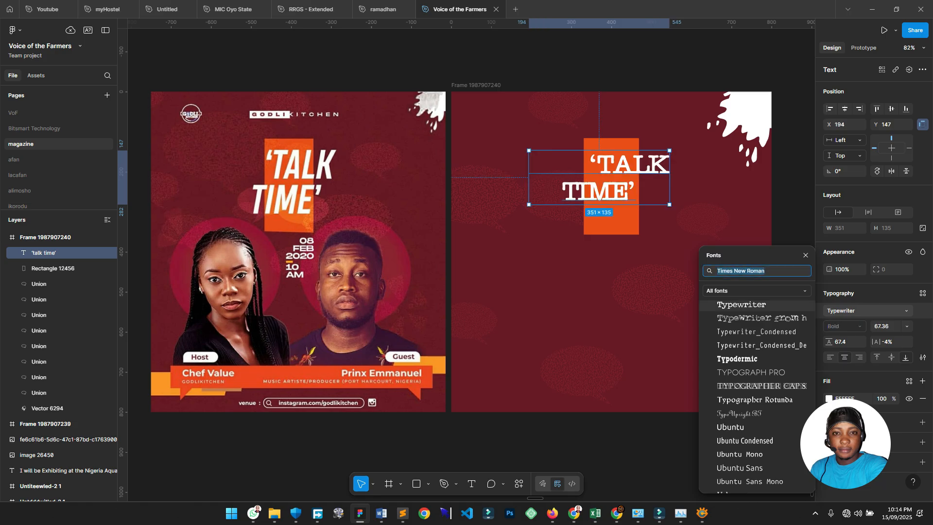
text(lat)
text(o)
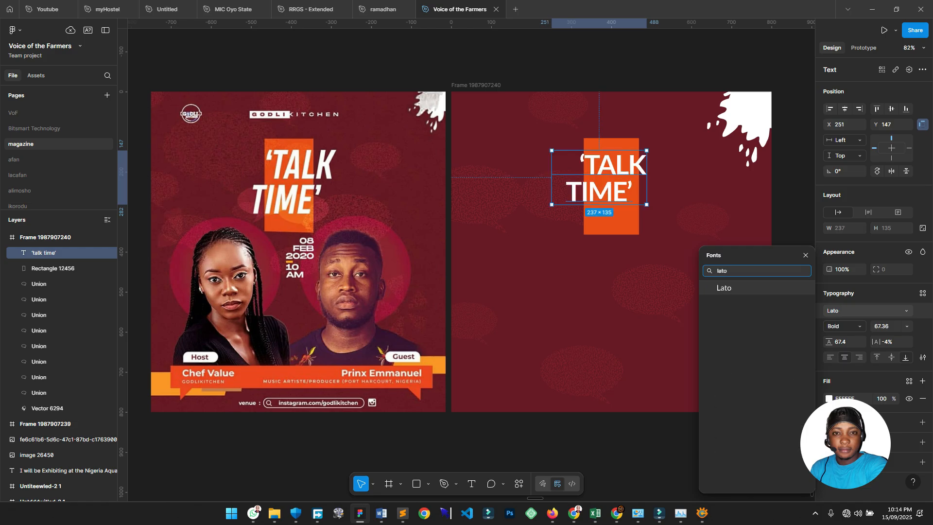
key(BackSpace)
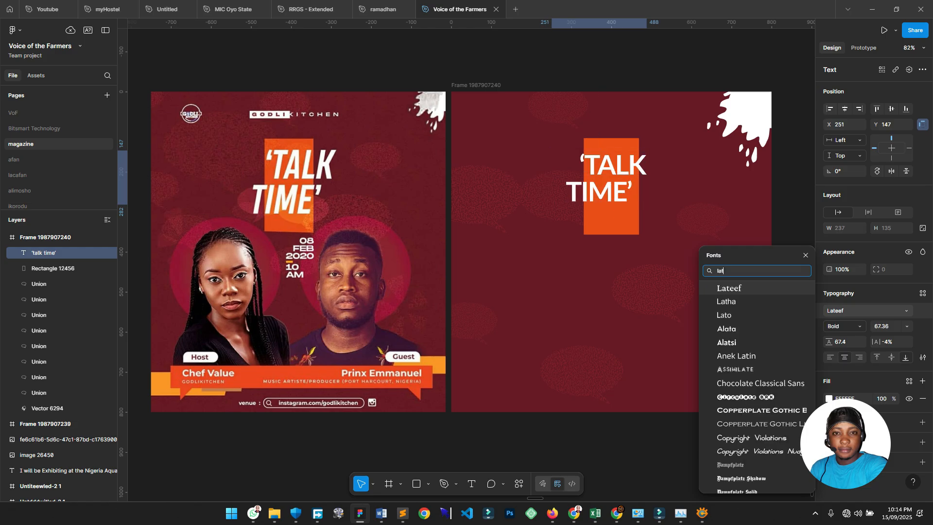
key(BackSpace)
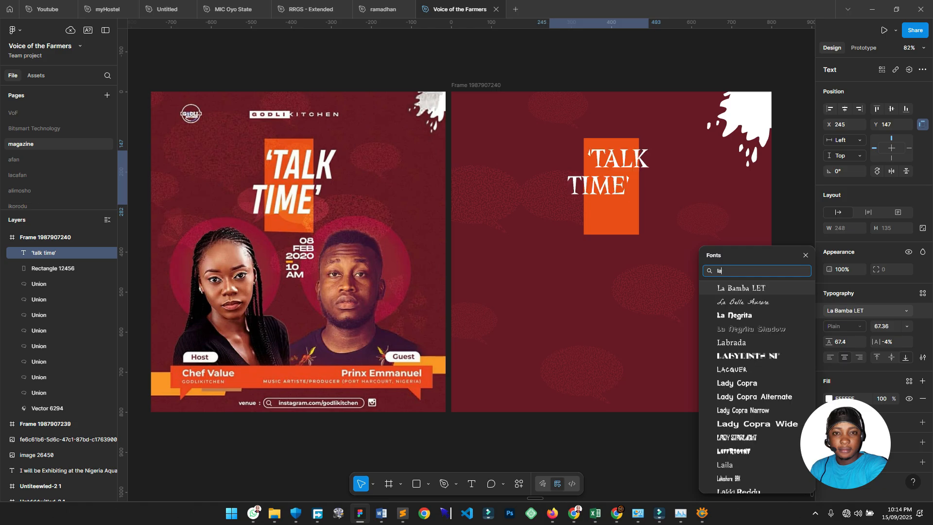
key(BackSpace)
key(BackSpace)
text(inter)
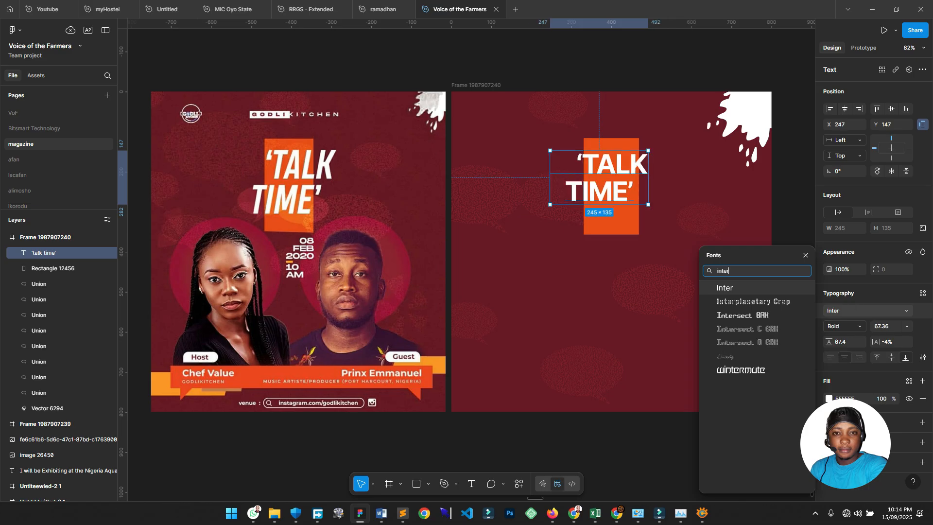
key(Return)
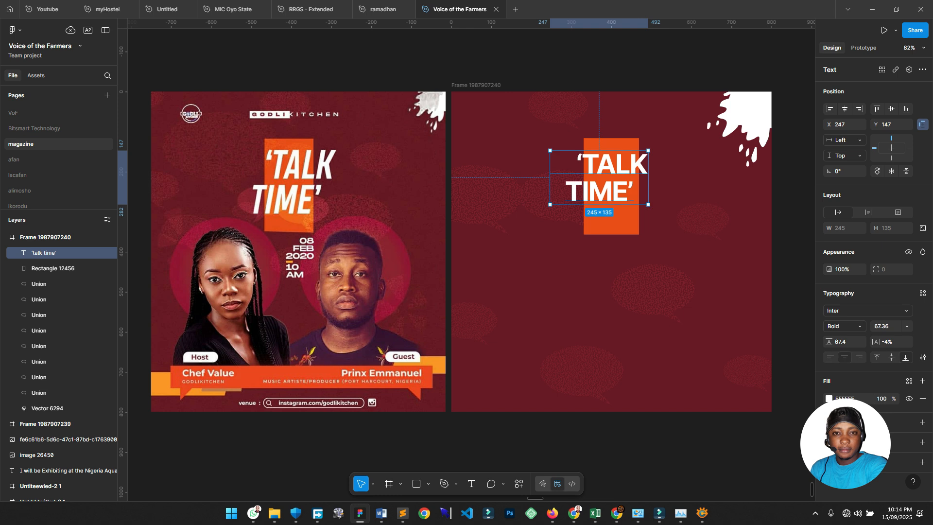
click(844, 326)
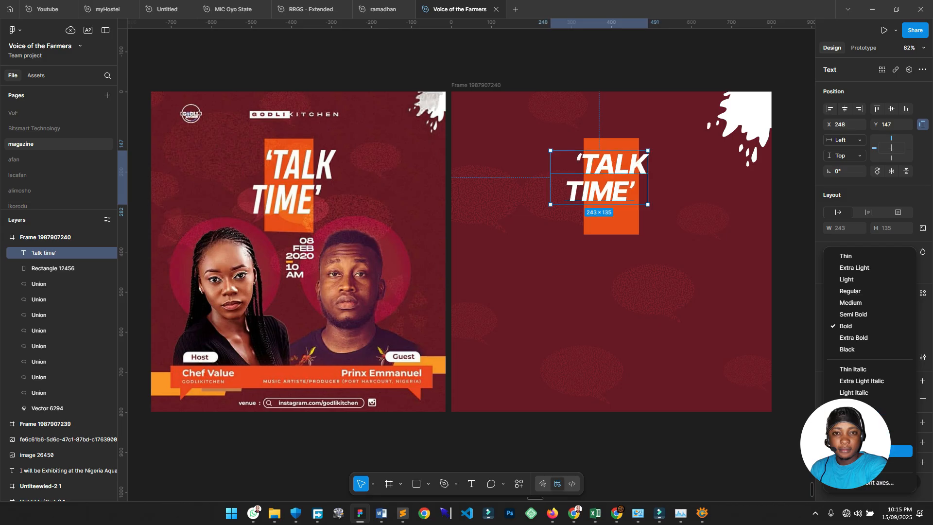
click(865, 451)
Browse further fonts and set the title to Kenyan Coffee Italic.
click(867, 311)
scroll(767, 338, down, 10)
scroll(757, 359, down, 8)
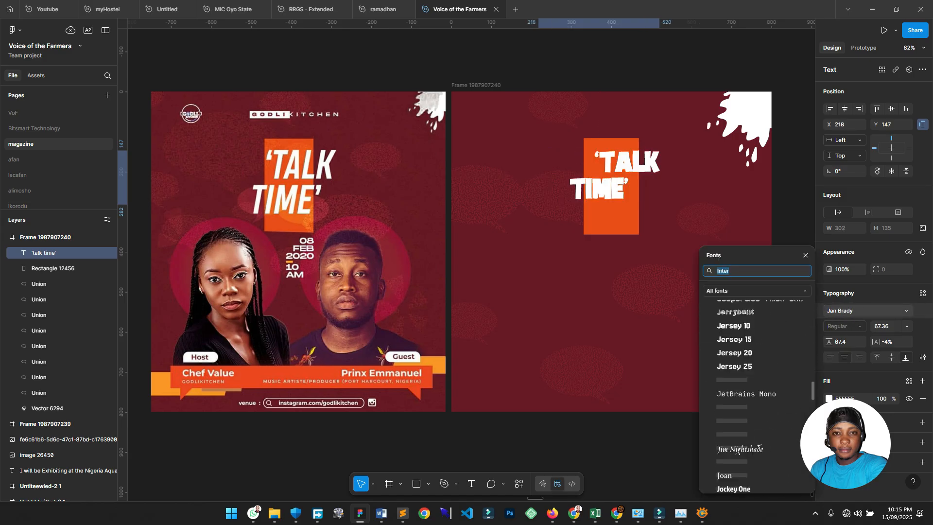
scroll(757, 359, down, 8)
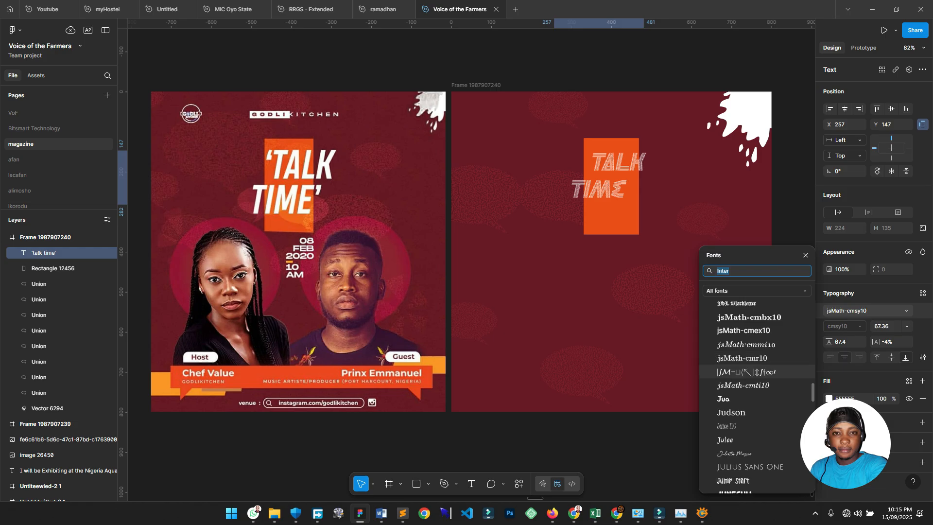
scroll(757, 389, down, 5)
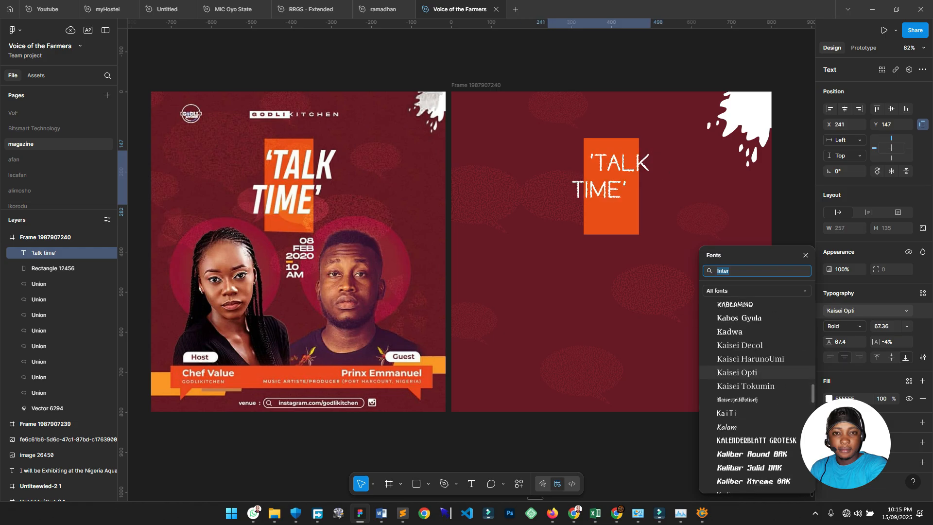
scroll(757, 403, down, 5)
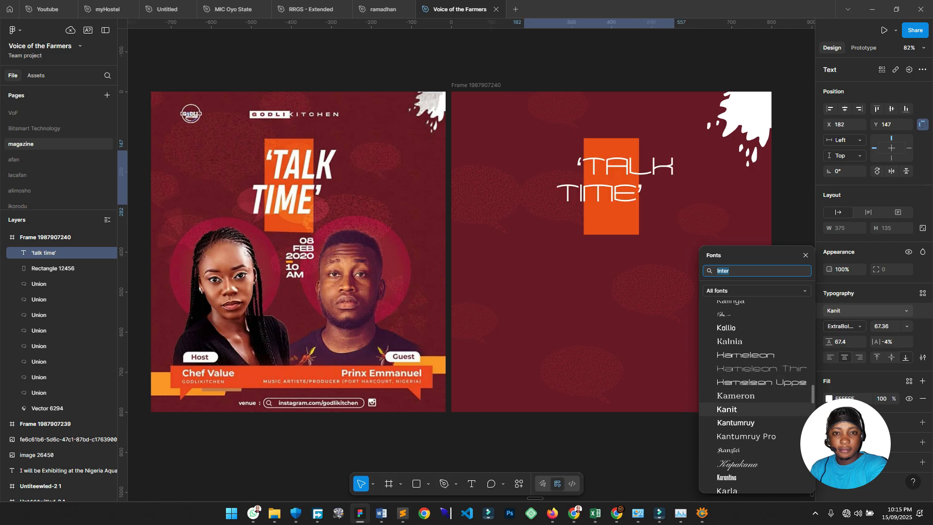
scroll(757, 396, down, 3)
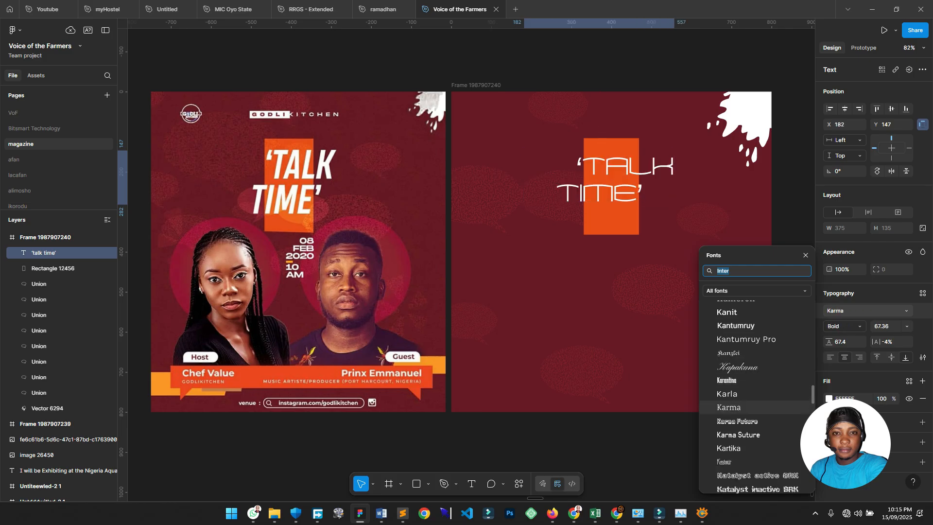
scroll(757, 396, down, 2)
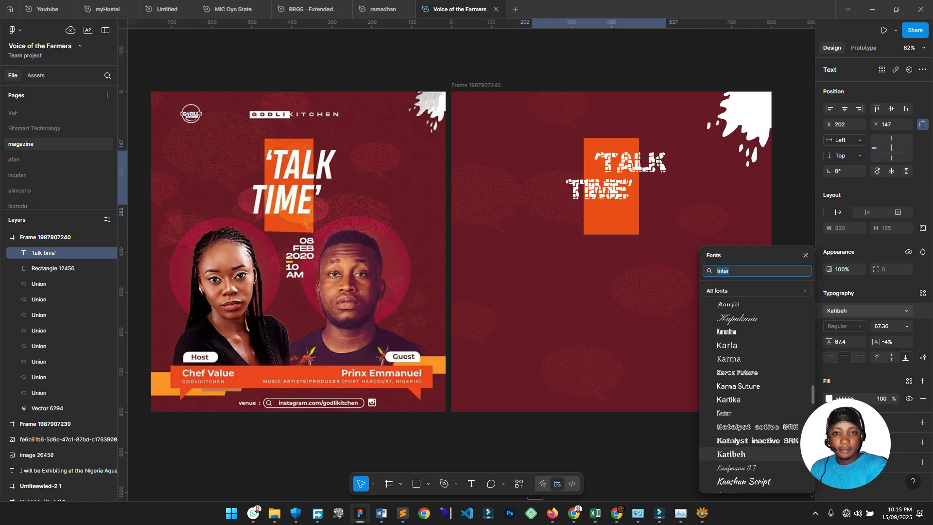
scroll(757, 391, down, 3)
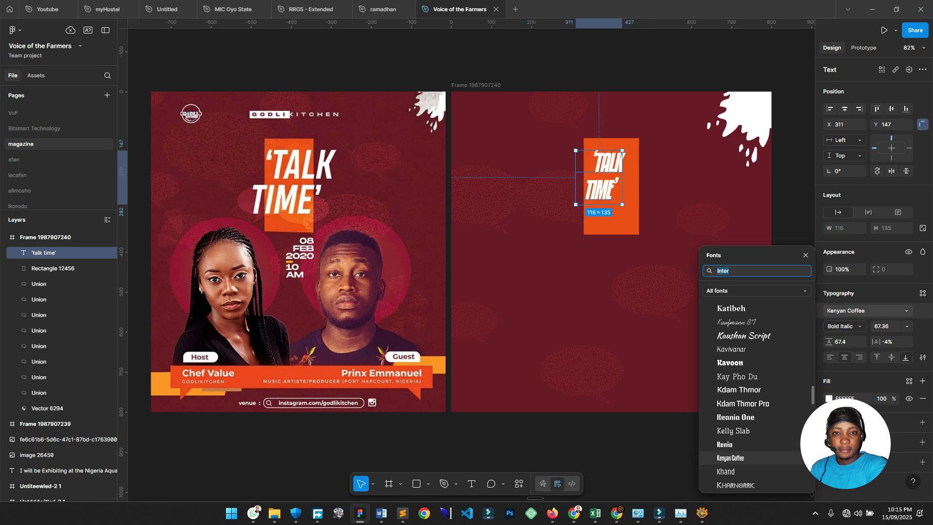
click(730, 457)
click(845, 326)
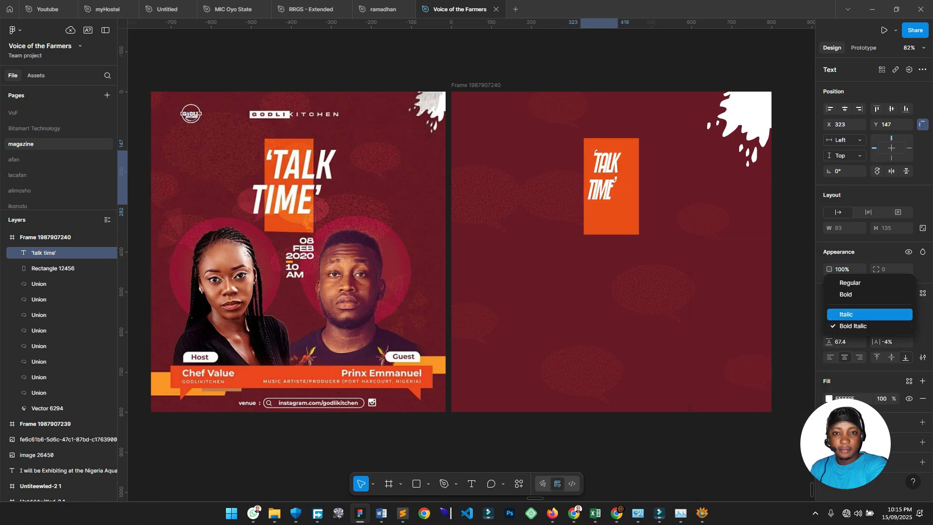
click(846, 315)
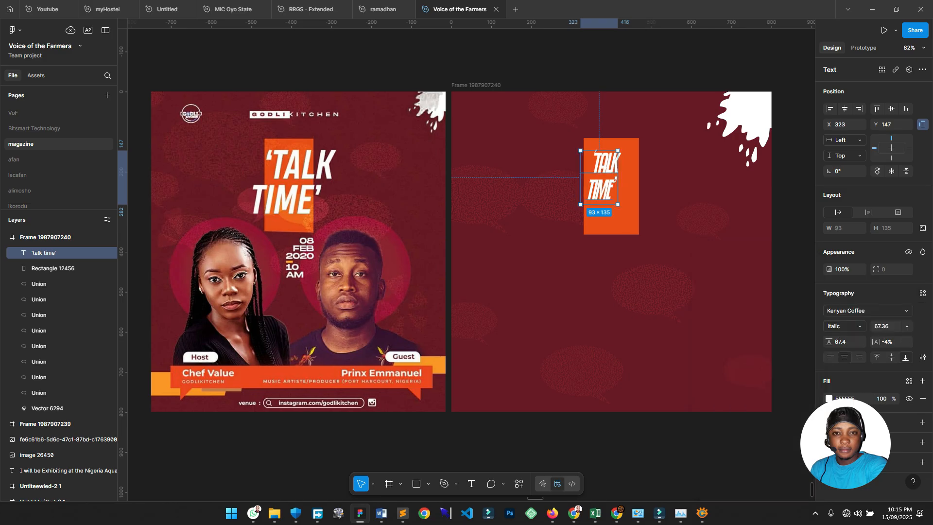
Widen the title's letter spacing to 4%, scale it to 94.59, and set line height 84.
scroll(654, 213, up, 3)
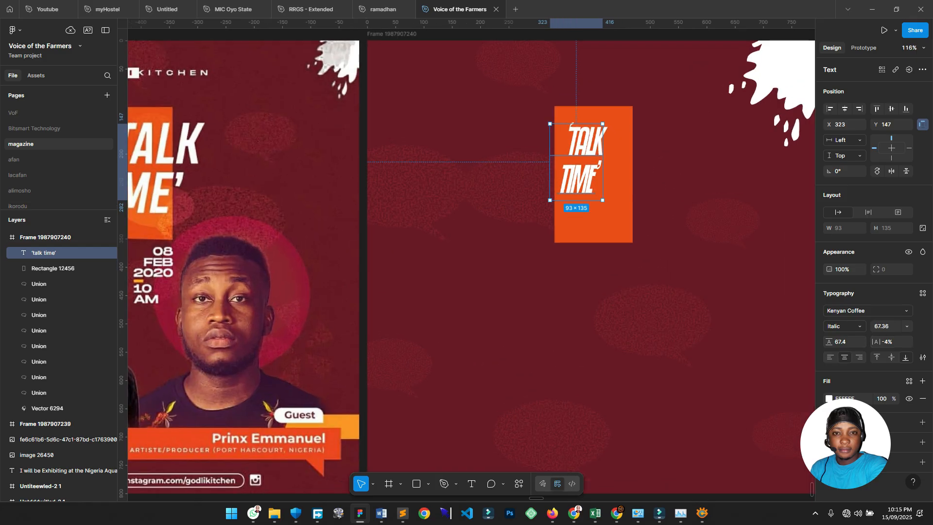
scroll(653, 214, left, 1)
scroll(695, 219, down, 1)
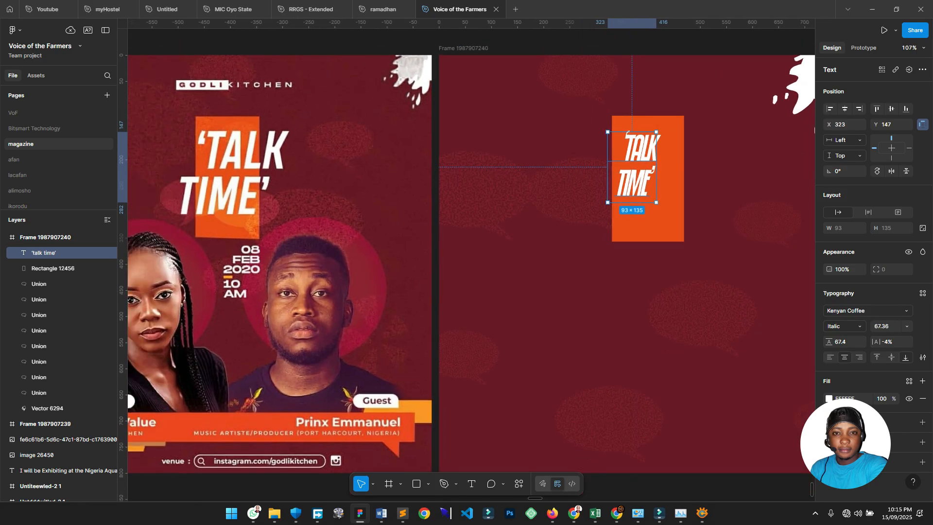
drag(876, 342, 884, 342)
key(k)
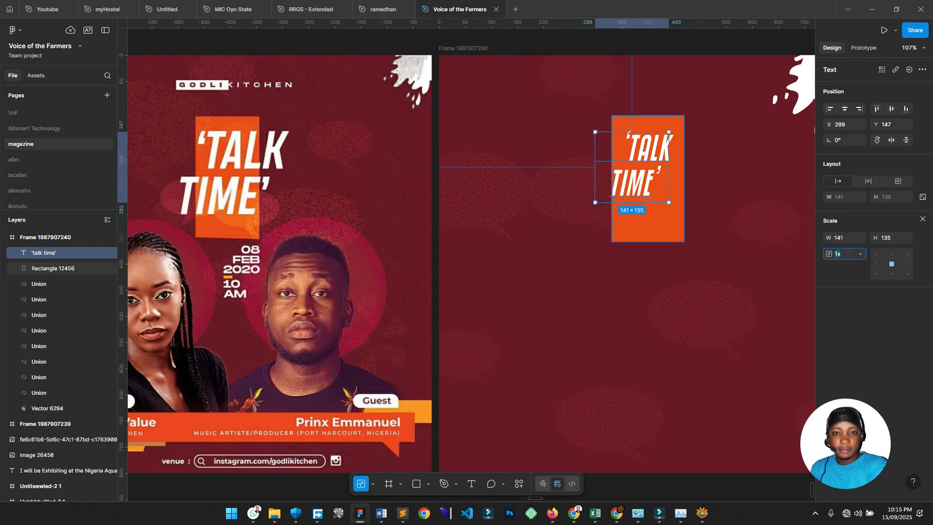
drag(669, 170, 647, 176)
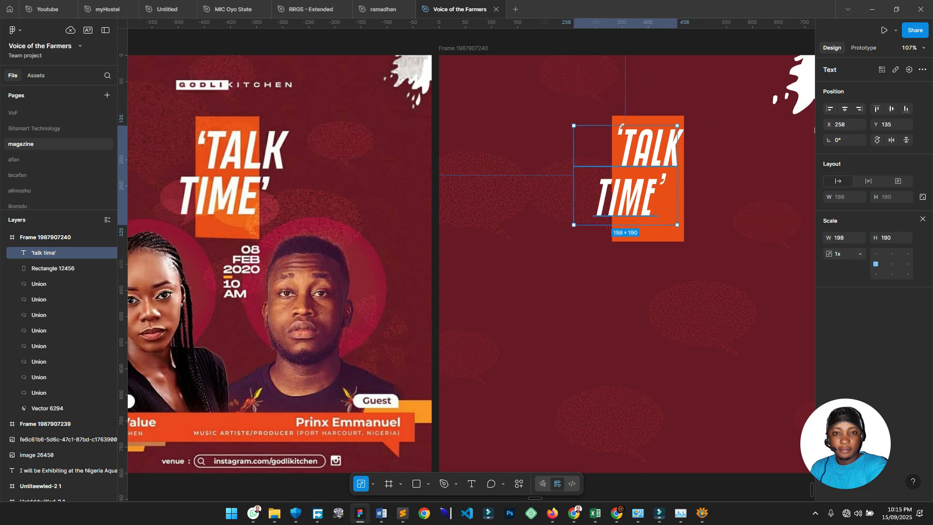
click(923, 218)
drag(829, 341, 821, 327)
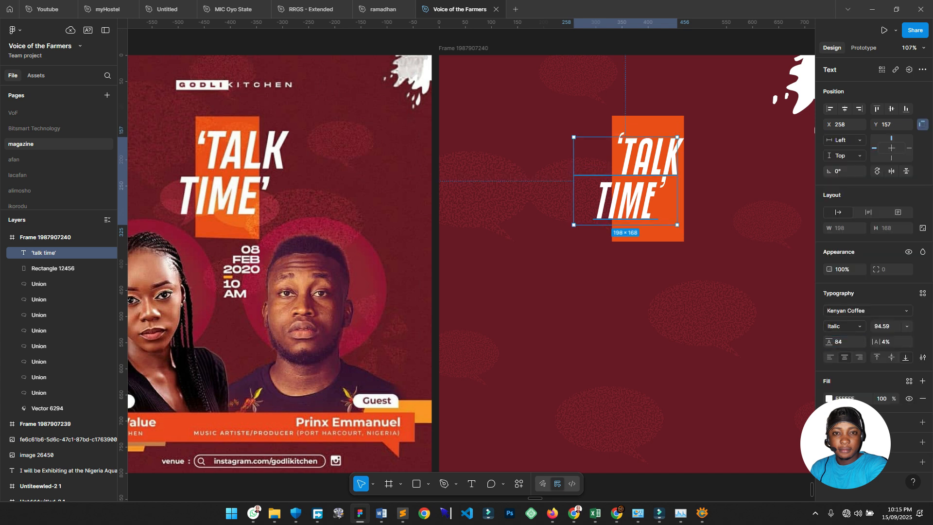
Nudge the TALK TIME title into position over the orange rectangle.
drag(636, 192, 672, 179)
key(Escape)
click(646, 179)
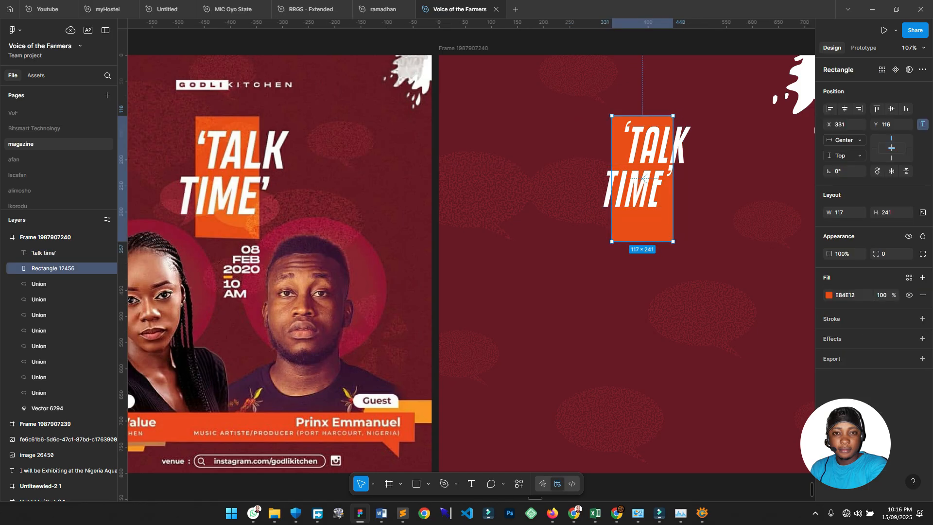
click(44, 253)
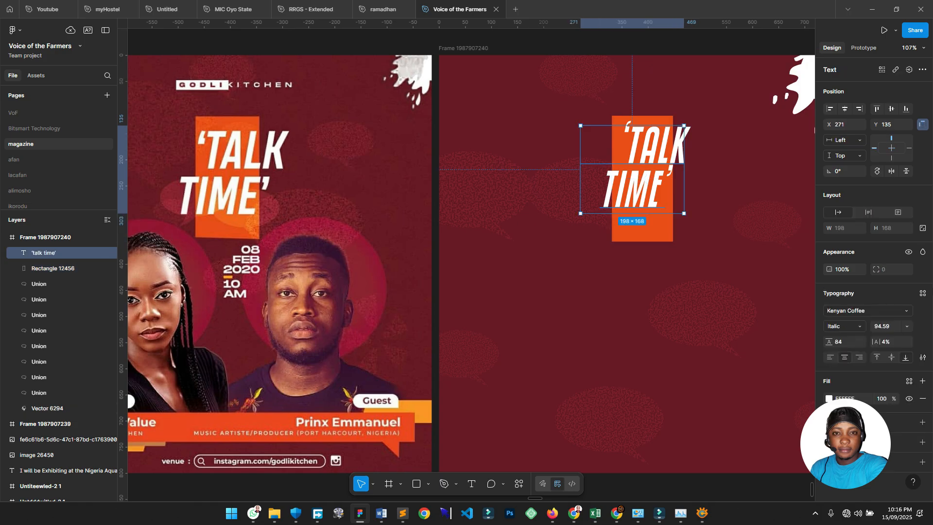
shift+click(53, 269)
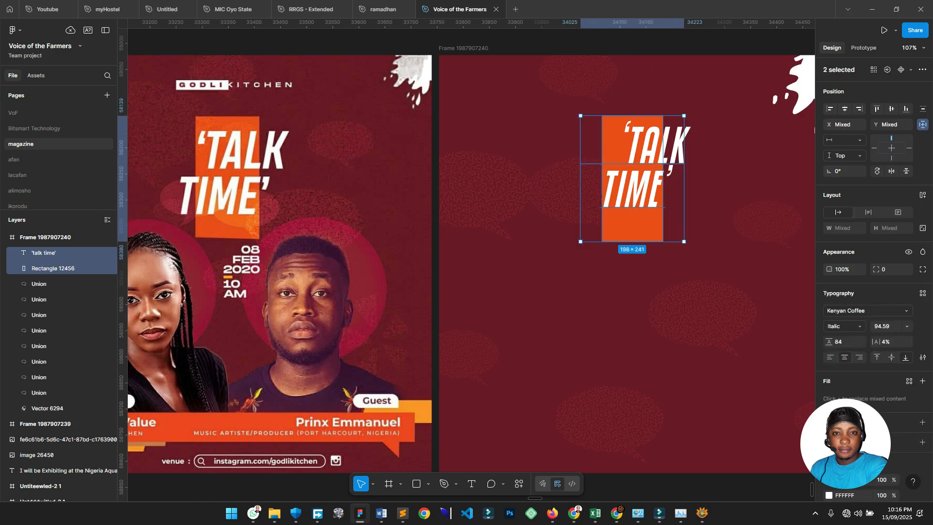
click(634, 188)
key(shift+Left)
key(shift+Left)
key(Left)
key(Left)
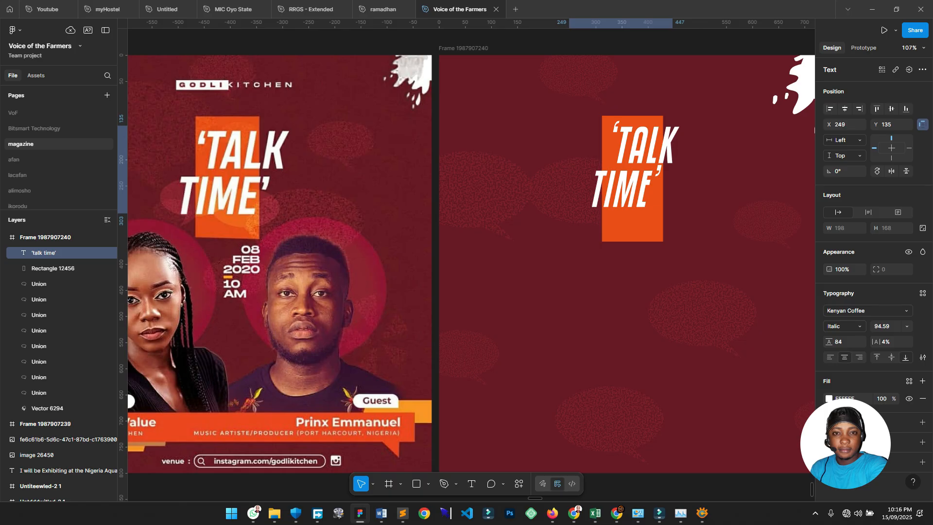
key(Left)
key(Left)
key(Left)
key(Left)
key(Left)
key(Left)
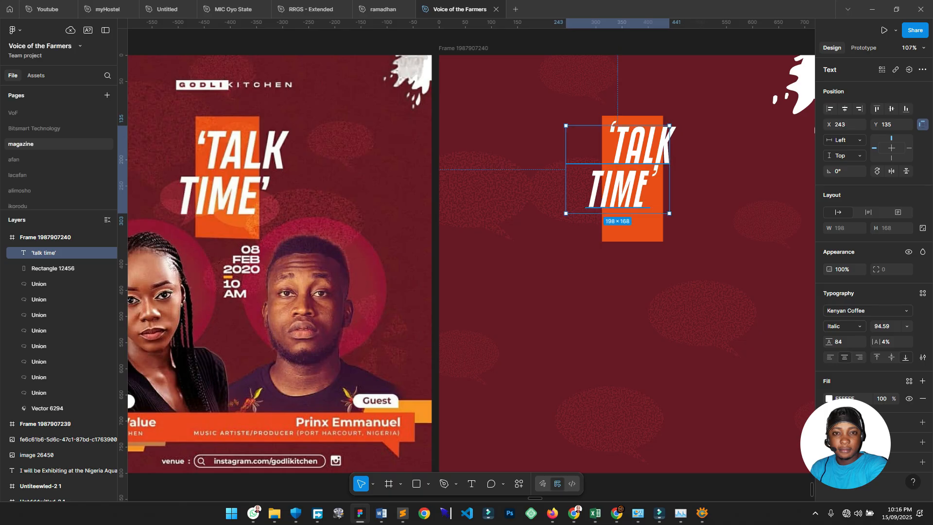
drag(622, 188, 626, 191)
Group the title with the orange rectangle and shift the group up and right.
click(704, 204)
click(627, 192)
shift+click(633, 230)
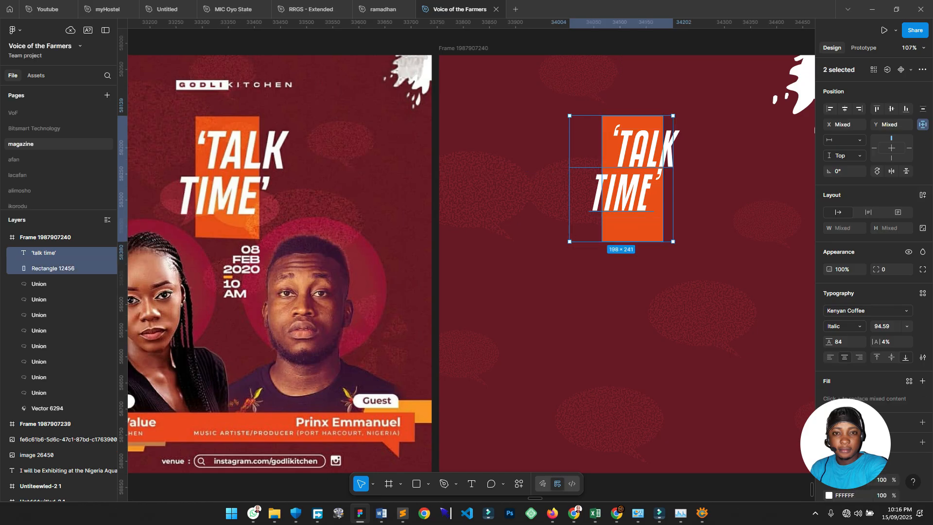
key(ctrl+g)
drag(633, 226, 638, 219)
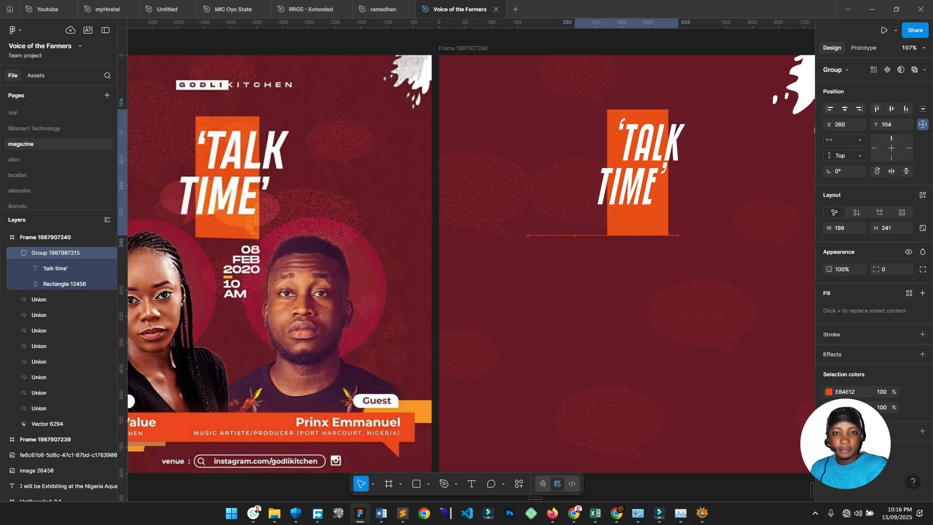
scroll(638, 220, down, 1)
key(Escape)
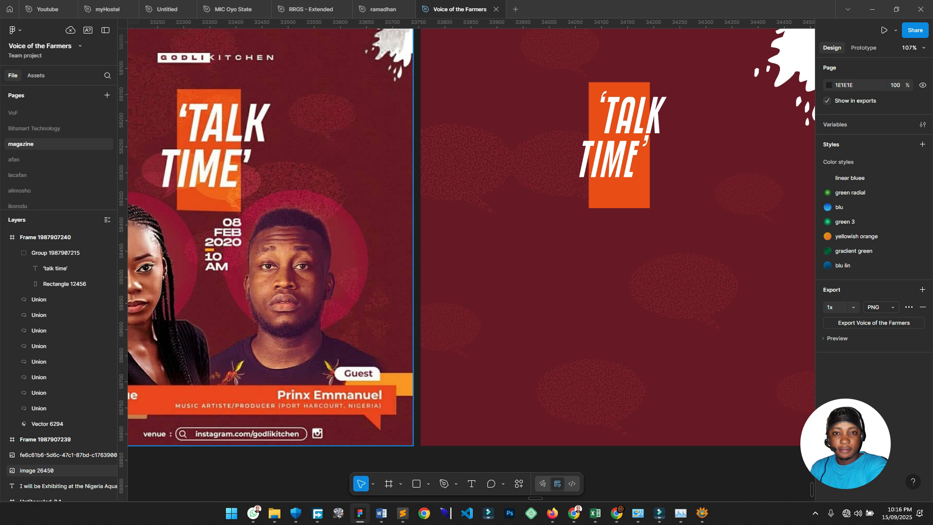
Move the speech bubble onto the TALK TIME block and bring it to the front.
click(749, 196)
drag(748, 195, 649, 192)
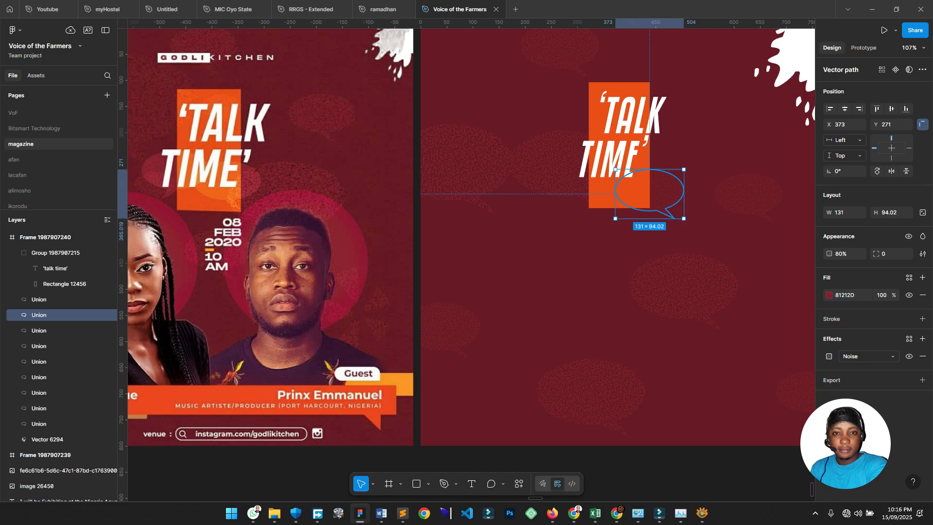
key(ctrl+shift+bracketright)
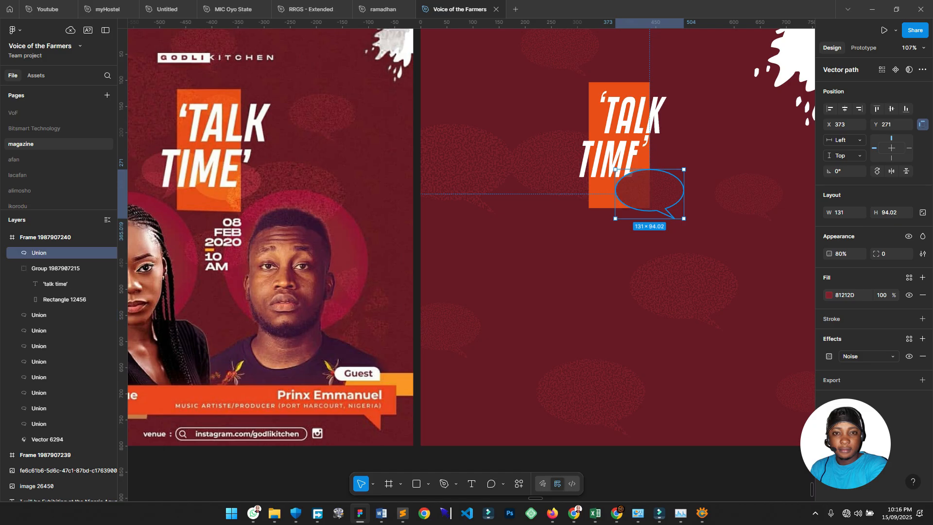
scroll(619, 206, up, 5)
key(Escape)
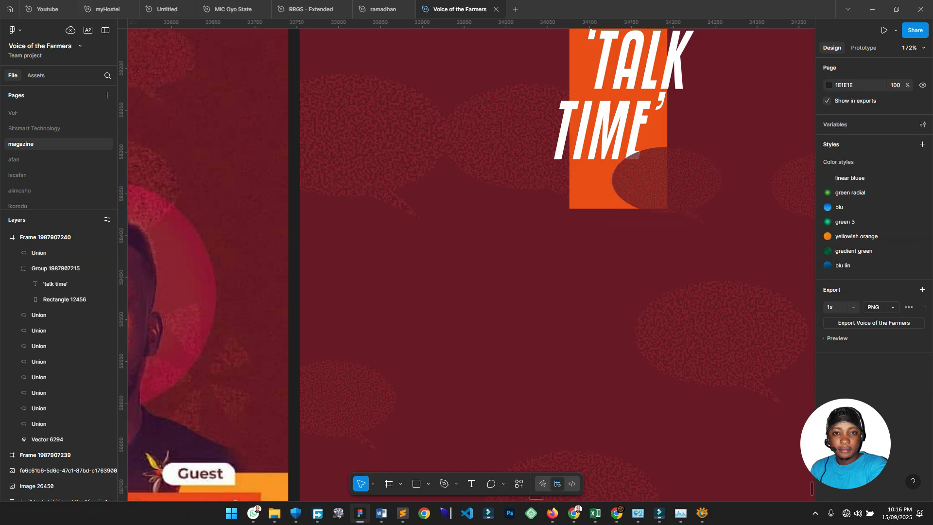
Reselect the speech bubble over the title and show its blend mode list.
scroll(688, 200, down, 6)
scroll(285, 221, up, 5)
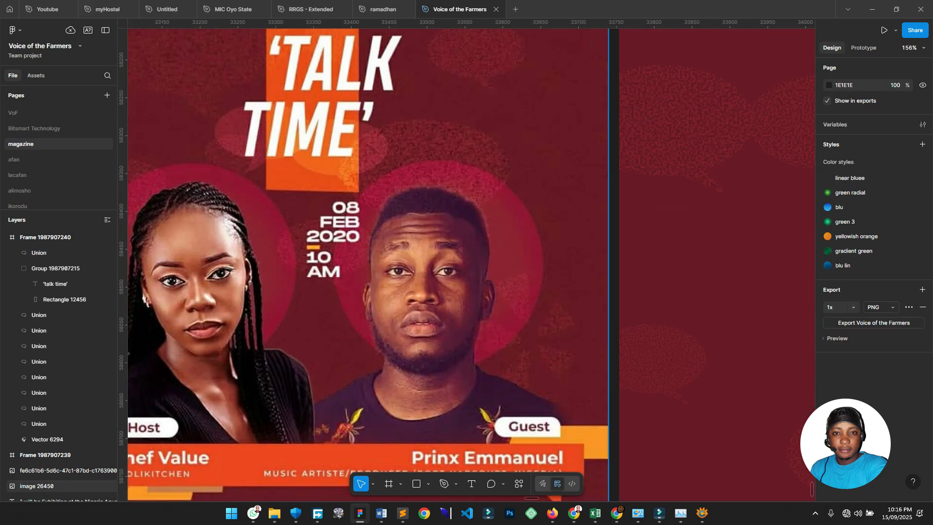
scroll(350, 169, up, 3)
scroll(359, 171, down, 7)
scroll(359, 171, right, 4)
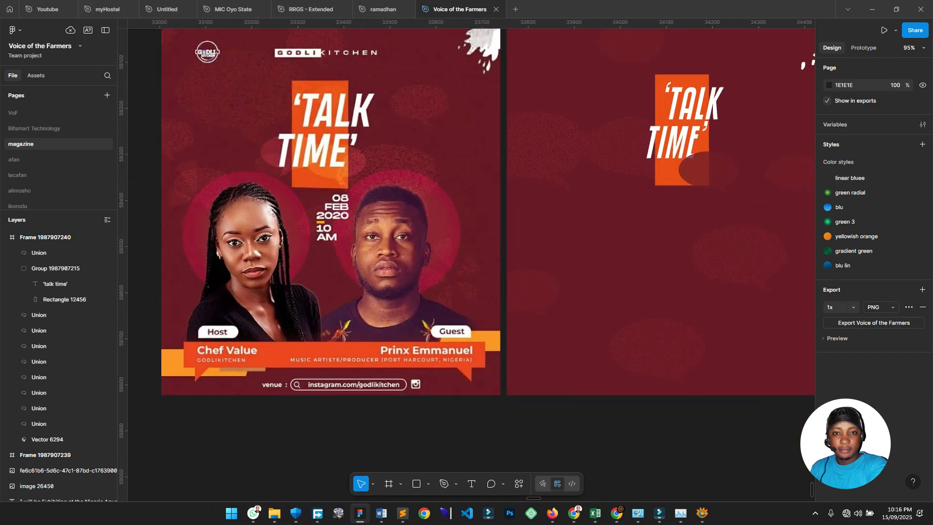
scroll(358, 171, up, 1)
click(519, 231)
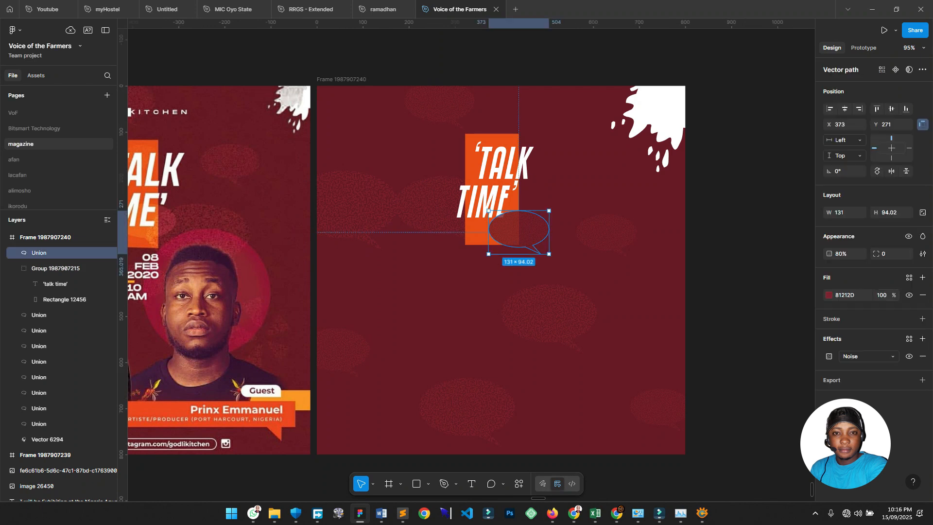
click(922, 236)
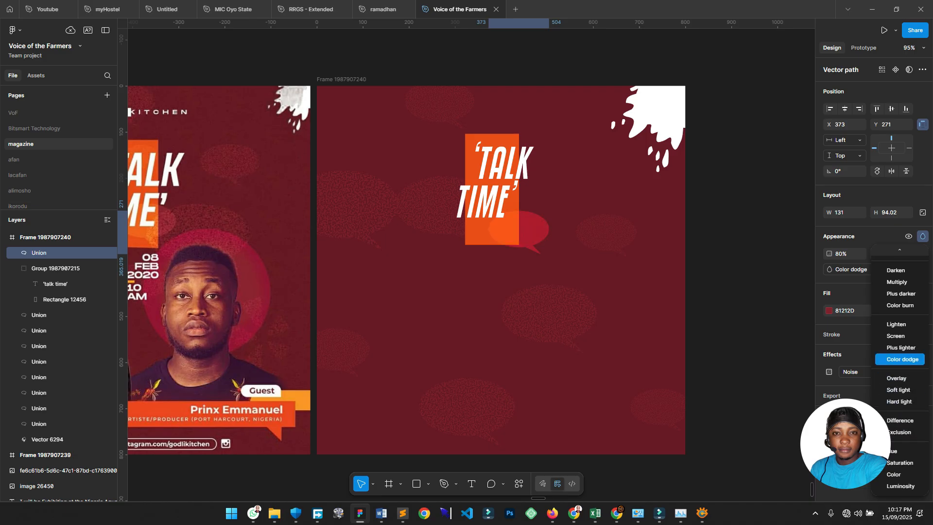
Apply Color dodge blending to the speech bubble.
click(902, 359)
scroll(366, 245, up, 5)
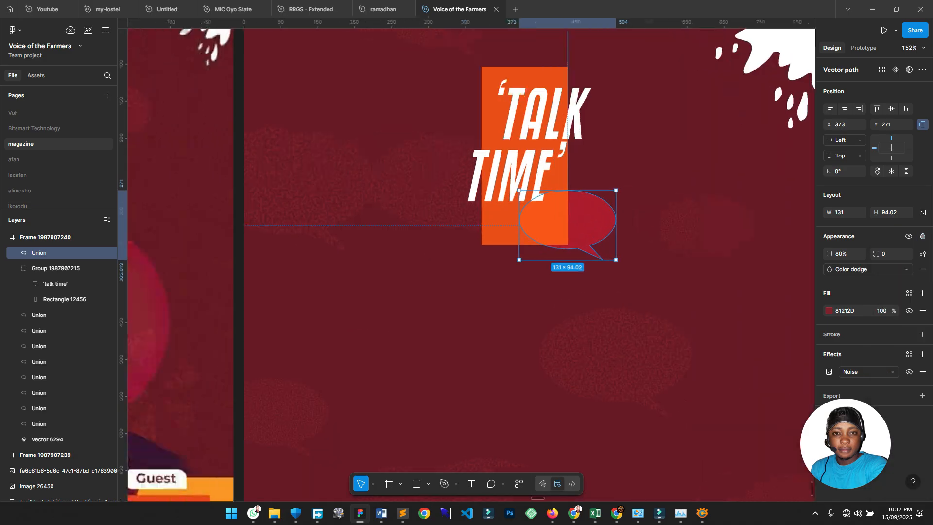
key(Escape)
Alt-drag a copy of the bubble to the left, beside the original.
click(39, 253)
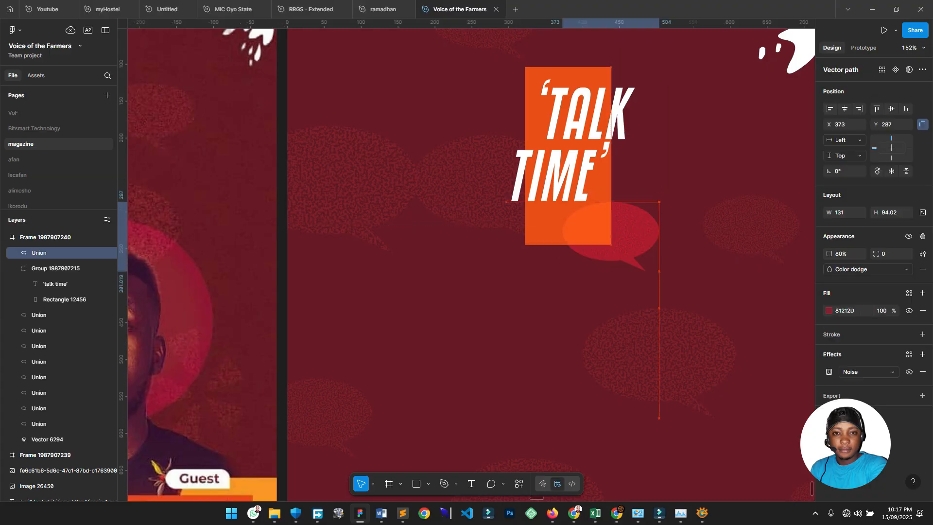
key(Escape)
alt+drag(607, 243, 504, 251)
click(549, 325)
scroll(549, 326, down, 7)
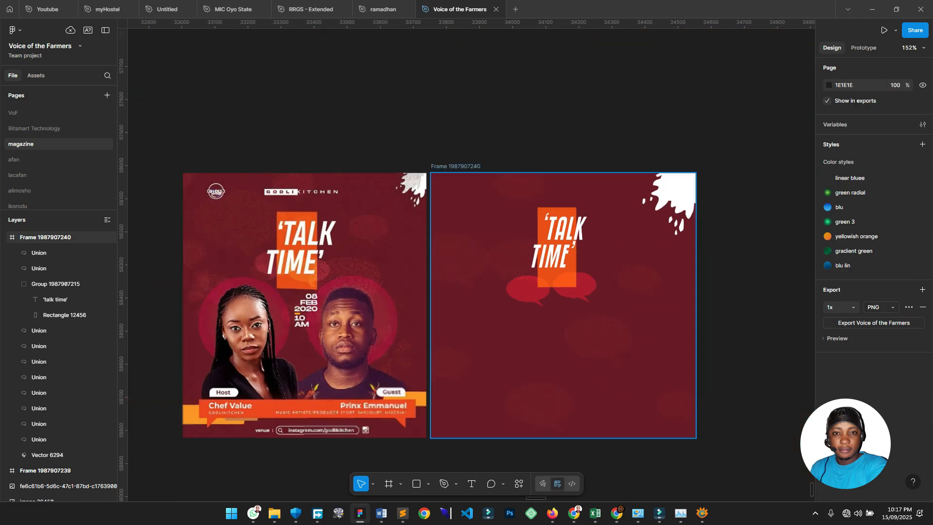
scroll(547, 324, up, 4)
Lower both bubbles' opacity from 80% to 72%.
click(39, 252)
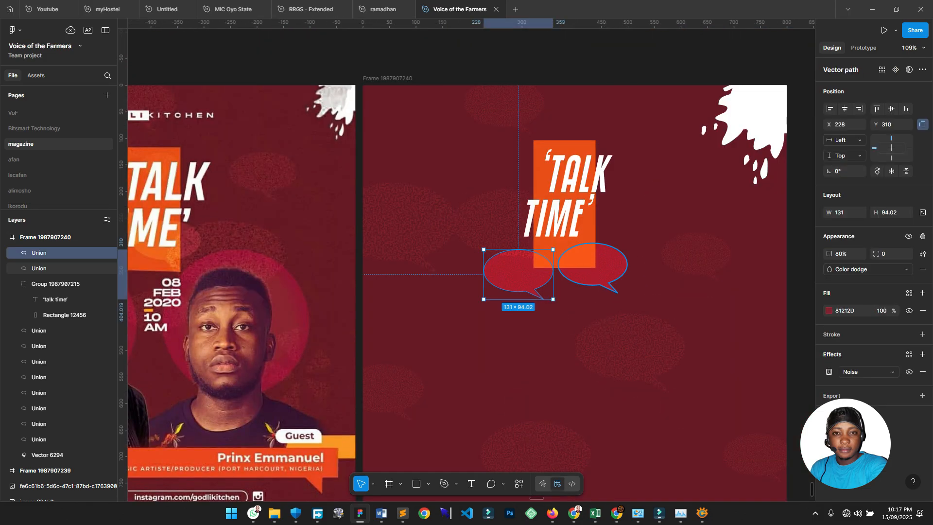
shift+click(39, 268)
click(841, 270)
key(Down)
key(Down)
key(Down)
key(Down)
key(Down)
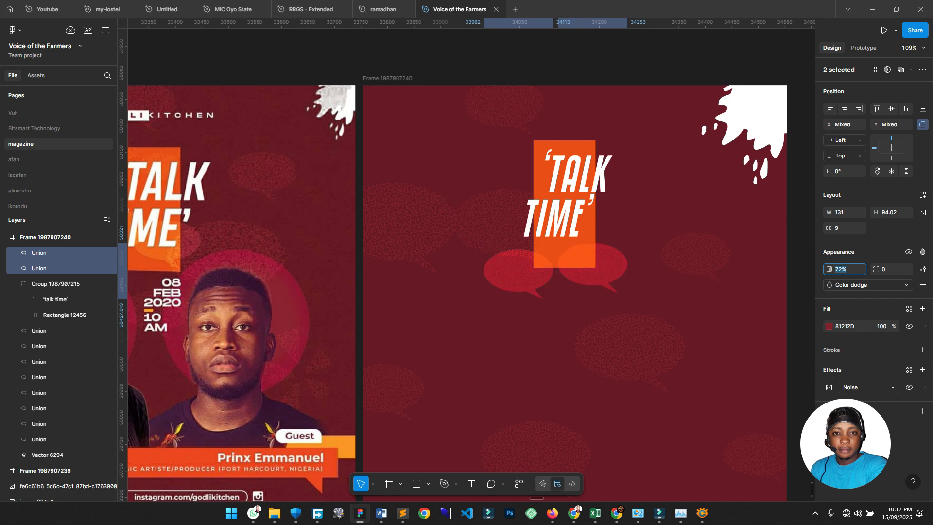
scroll(753, 298, down, 1)
click(753, 298)
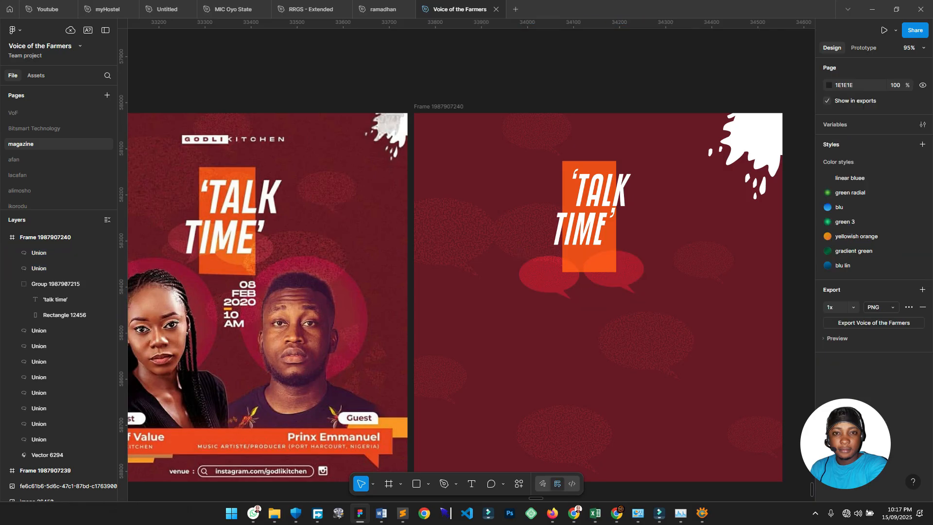
scroll(470, 262, down, 3)
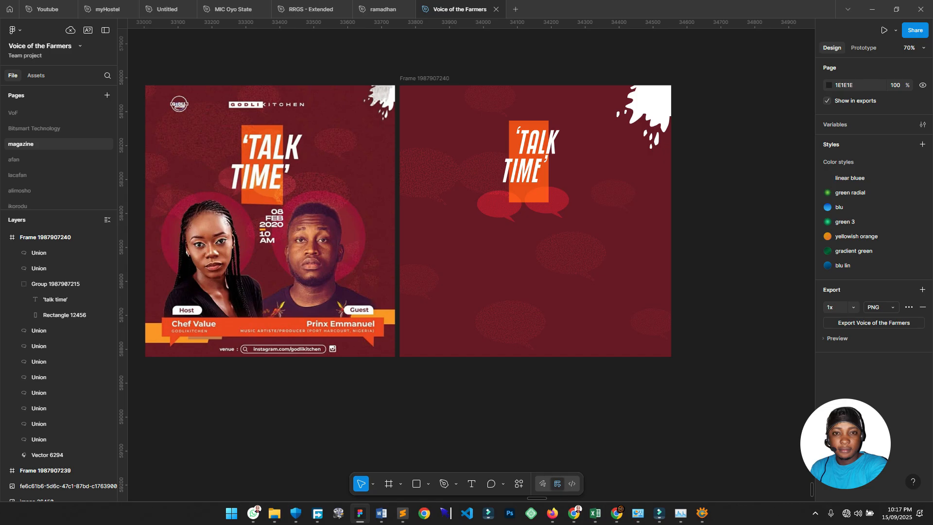
Place four guest photo PNGs chosen from the Downloads folder with Ctrl+Shift+K.
key(ctrl+shift+k)
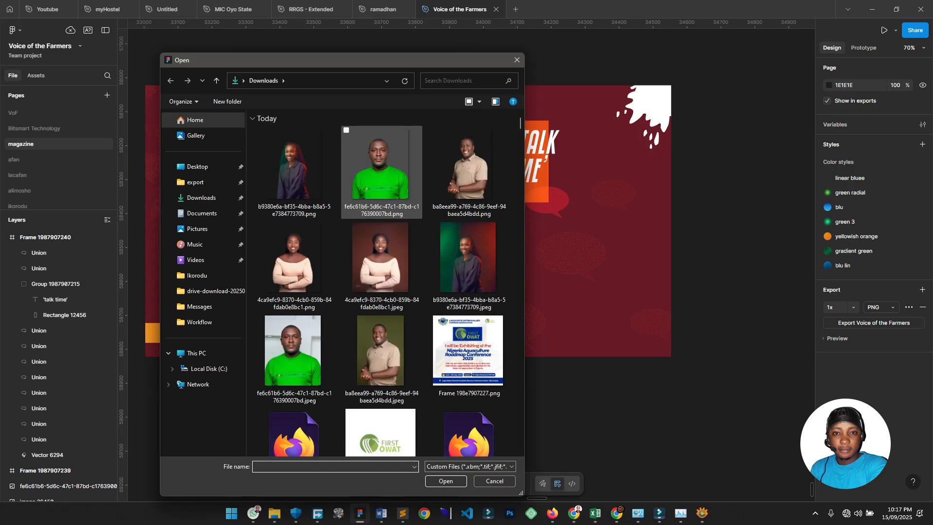
click(381, 172)
ctrl+click(295, 173)
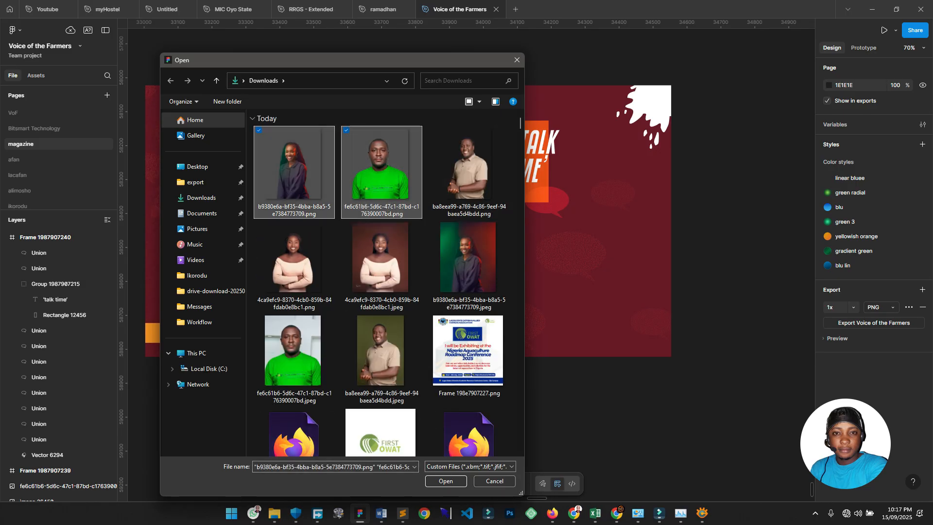
ctrl+click(469, 172)
ctrl+click(294, 265)
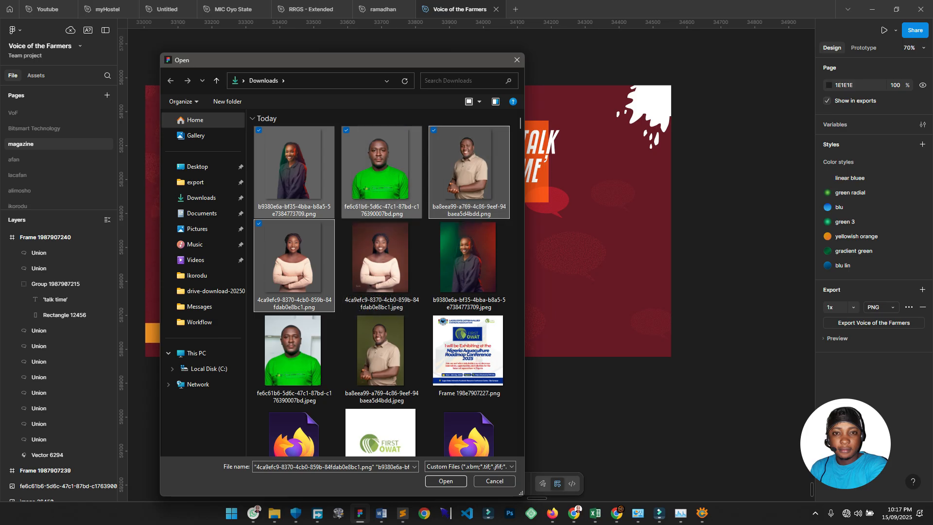
key(Return)
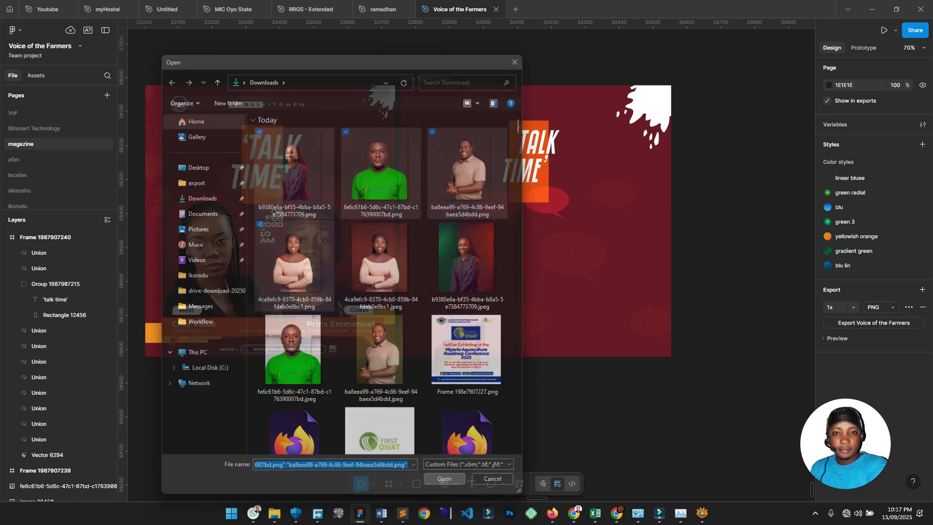
Drop the four guest photos onto the canvas beside the new flyer.
drag(538, 115, 650, 255)
drag(658, 129, 744, 259)
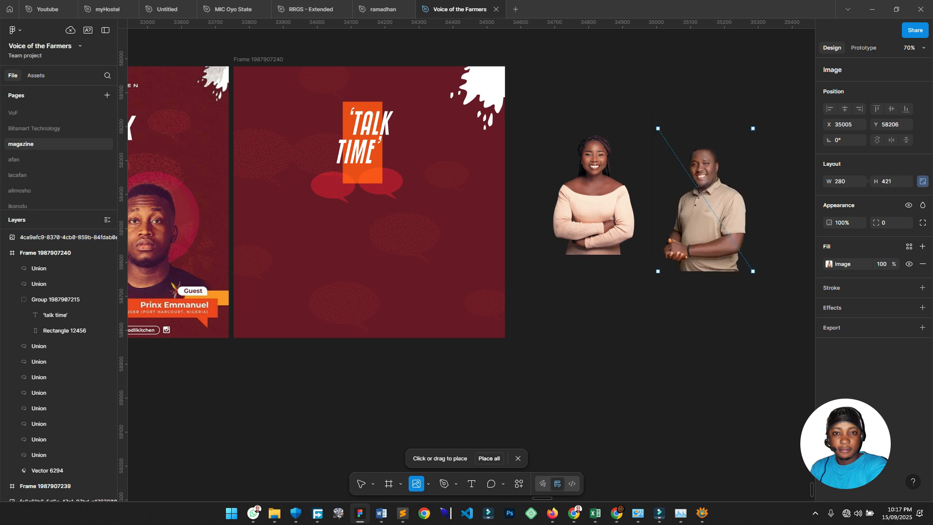
scroll(632, 218, right, 5)
drag(509, 166, 635, 325)
drag(447, 412, 462, 431)
scroll(462, 431, down, 1)
scroll(462, 430, up, 3)
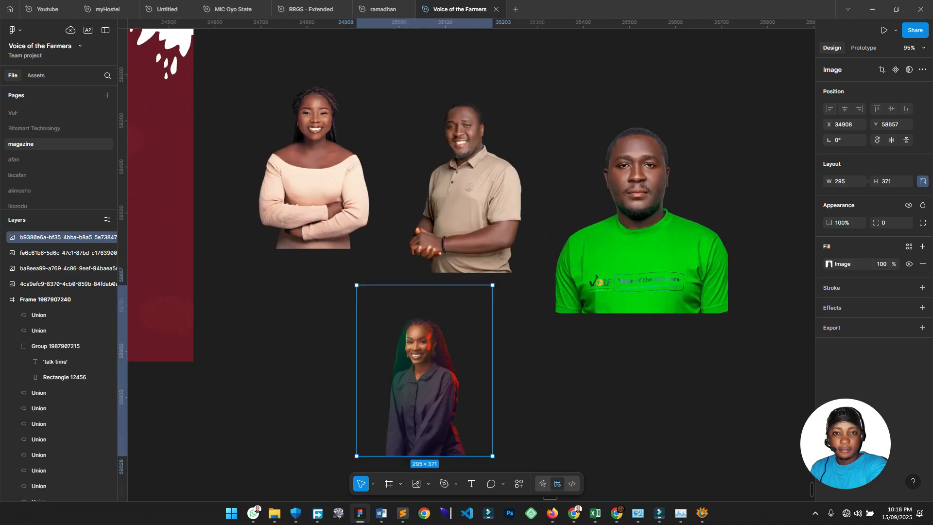
scroll(489, 201, left, 1)
scroll(489, 200, down, 5)
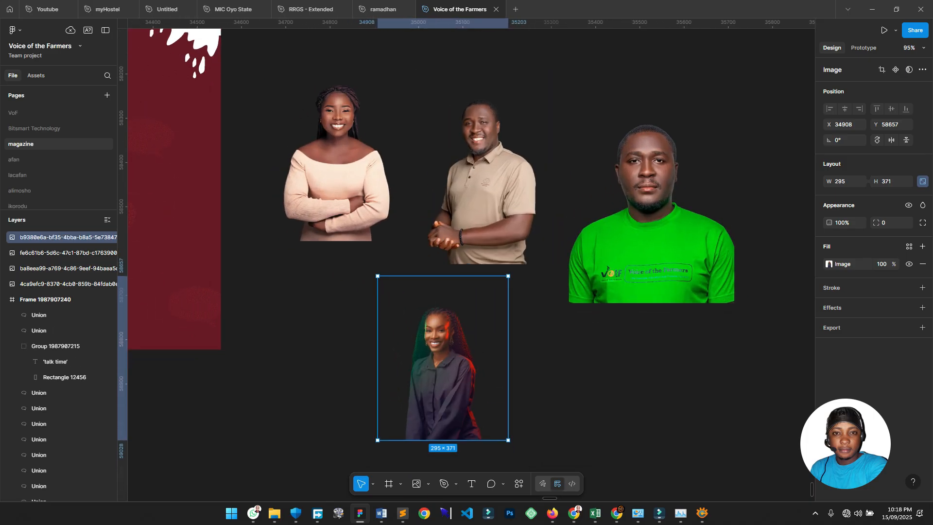
Delete the green-shirt man's photo, keeping three guest portraits.
click(590, 212)
click(487, 195)
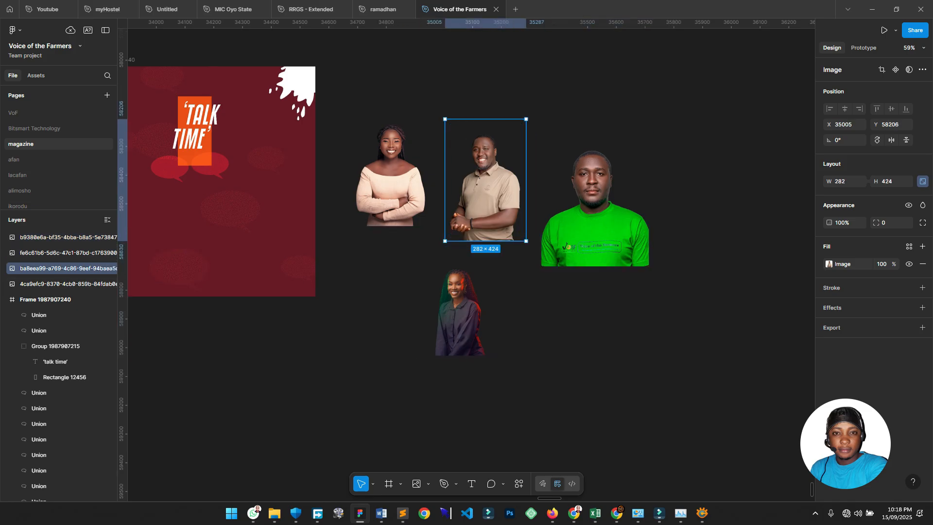
click(594, 209)
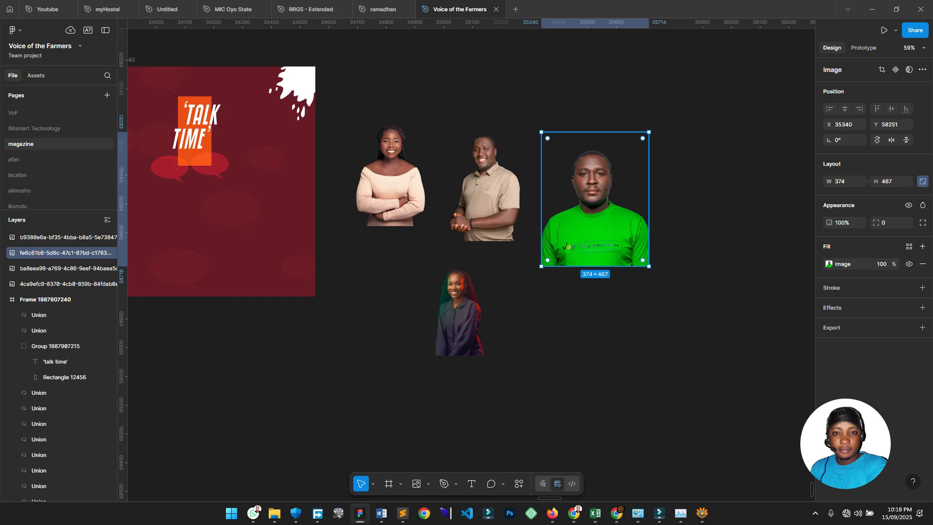
key(Delete)
Pan between the new flyer, the reference flyer and the cut-out photos to compare them.
drag(239, 274, 472, 251)
scroll(499, 228, up, 3)
drag(214, 231, 578, 244)
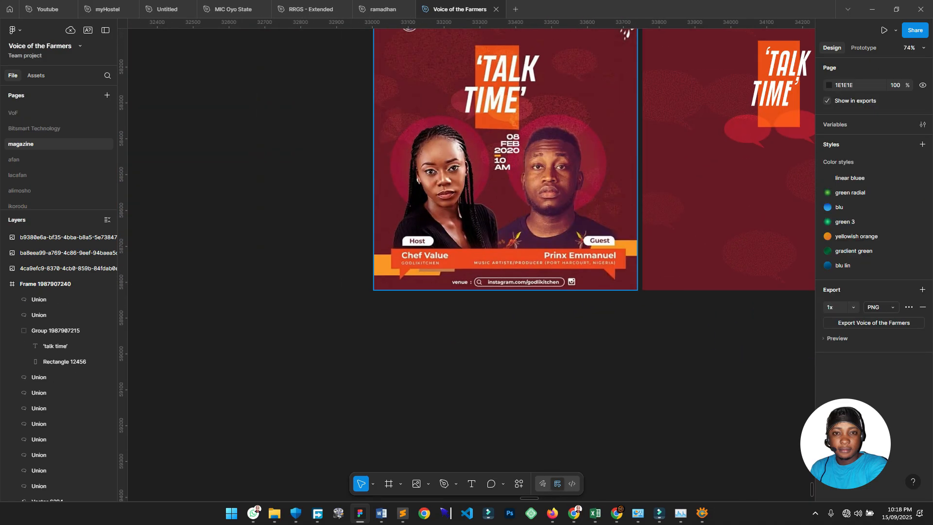
drag(607, 195, 224, 311)
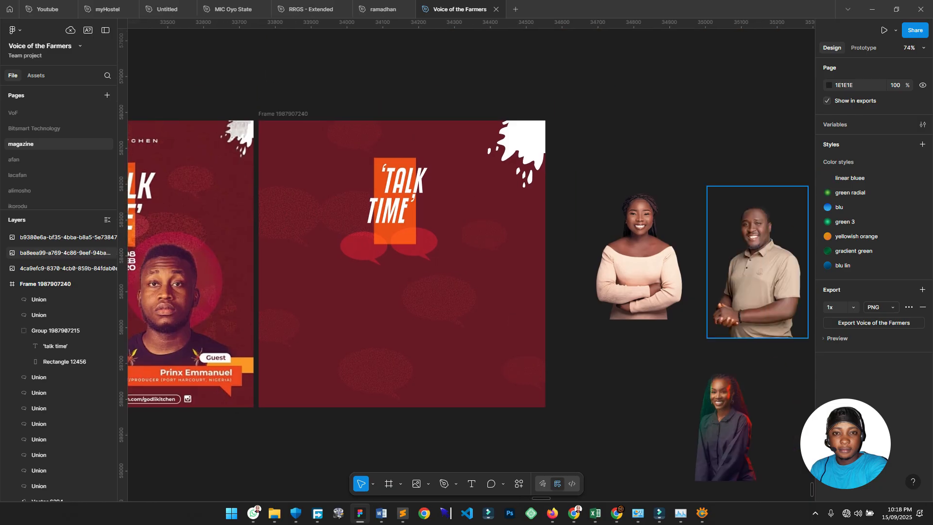
drag(641, 243, 642, 220)
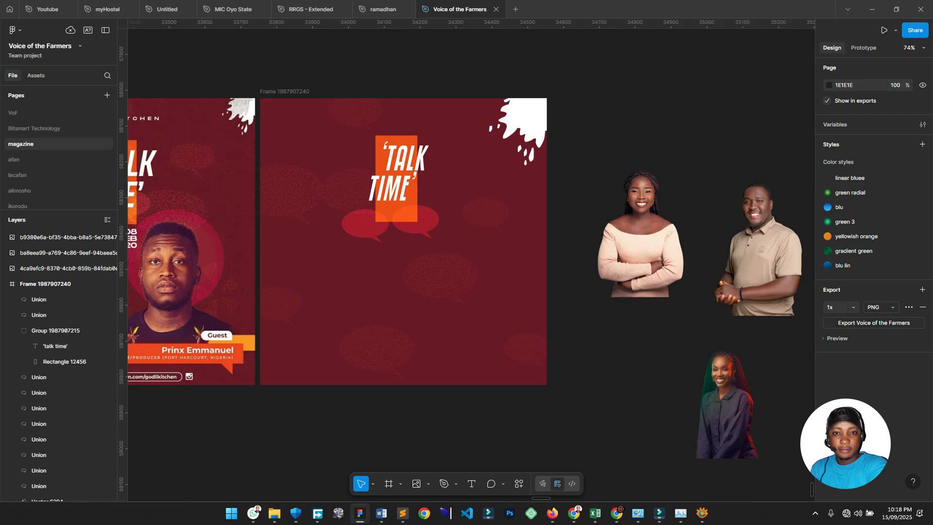
drag(541, 321, 563, 267)
scroll(564, 267, up, 2)
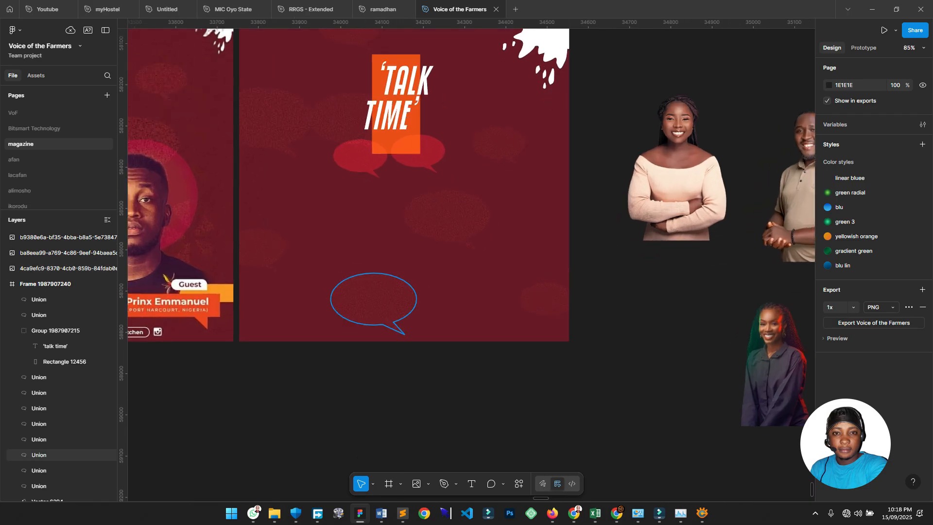
drag(375, 287, 477, 299)
scroll(477, 299, down, 4)
scroll(286, 238, up, 4)
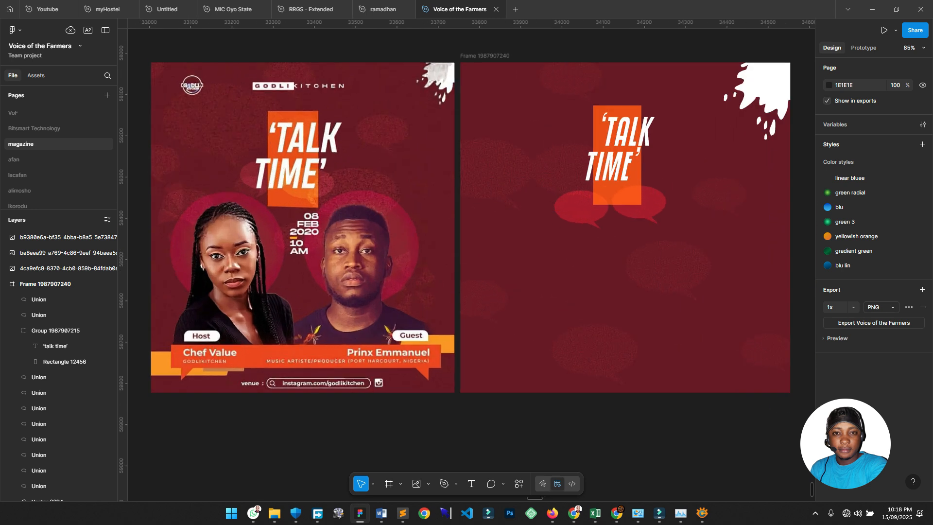
drag(644, 321, 480, 265)
scroll(479, 265, down, 1)
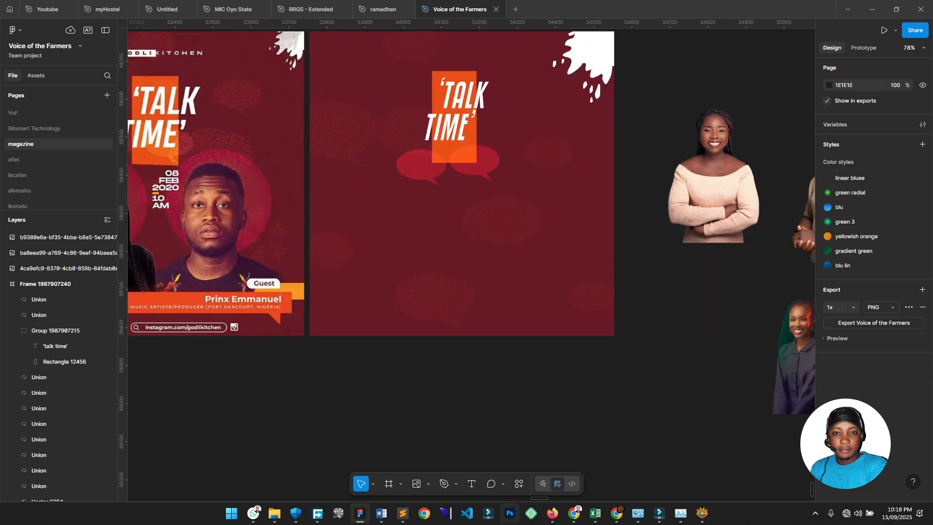
Draw a 202 × 202 circle at the flyer's left, copy it rightward, and select all three circles.
click(428, 483)
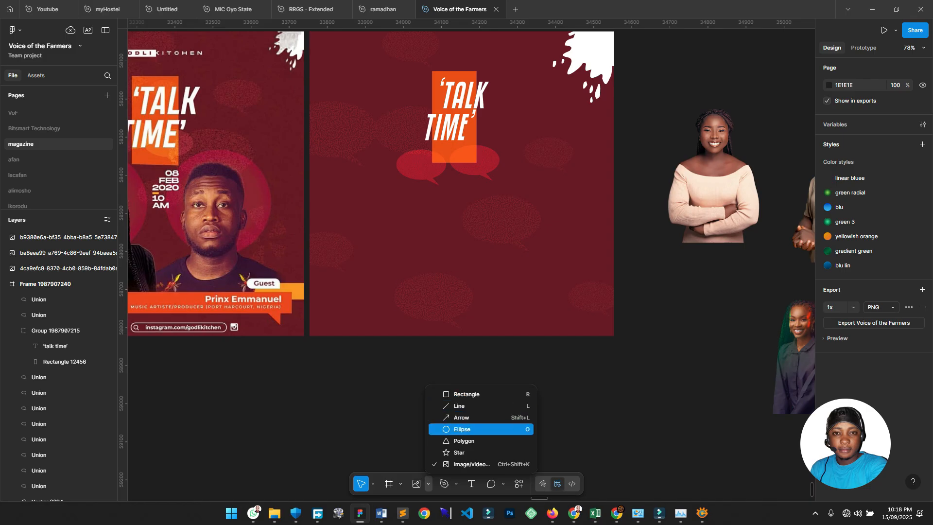
click(461, 429)
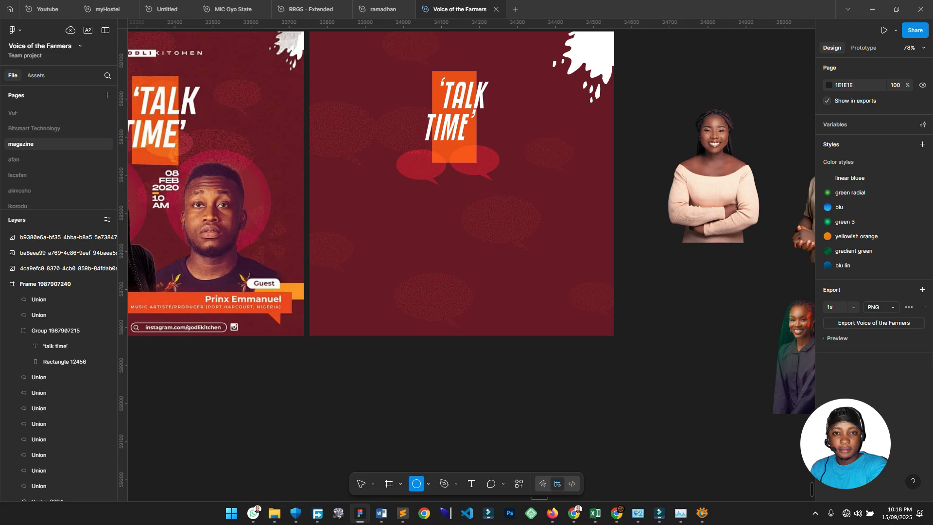
mouse_move(349, 189)
mouse_down()
mouse_move(432, 273)
mouse_move(426, 266)
mouse_up()
mouse_move(387, 228)
mouse_down()
mouse_move(367, 229)
mouse_move(387, 229)
mouse_up()
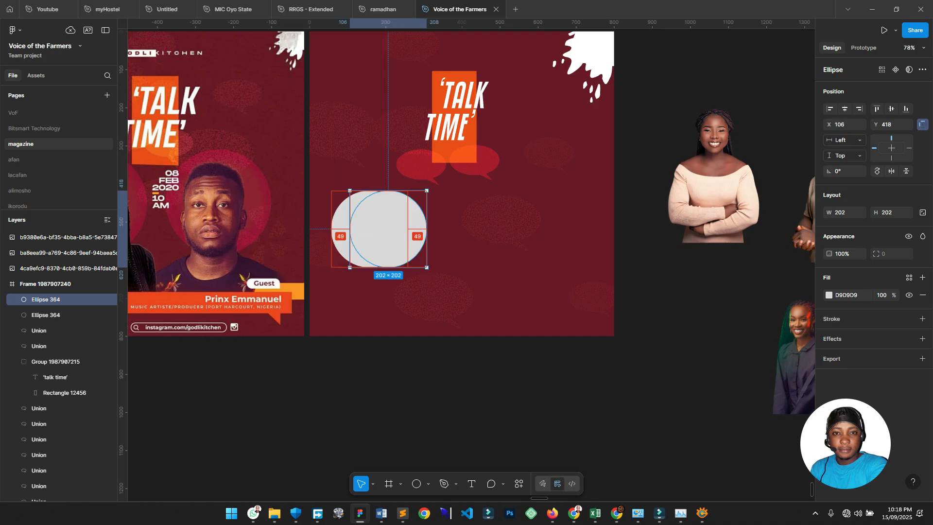
drag(387, 229, 541, 229)
shift+click(452, 229)
shift+click(370, 229)
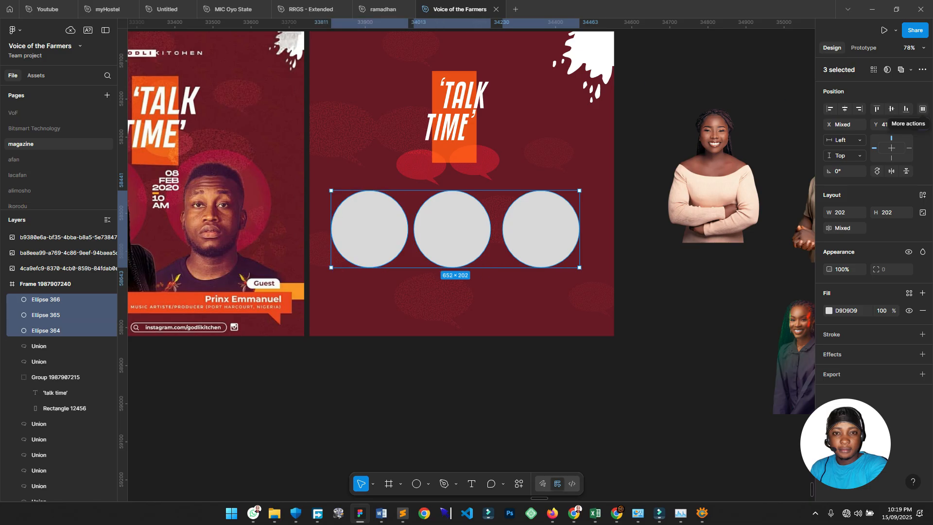
Distribute the three grey circles evenly and centre the row under the title.
click(923, 109)
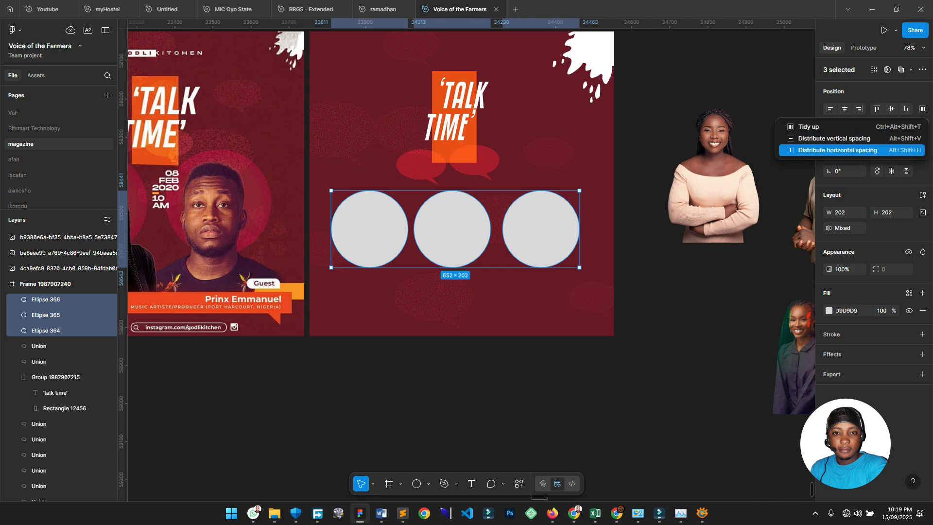
key(alt+shift+h)
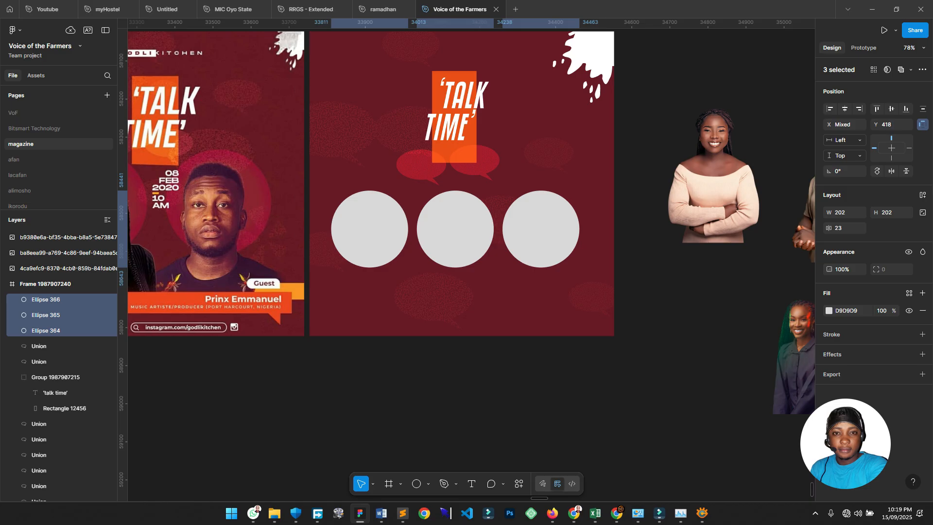
click(845, 228)
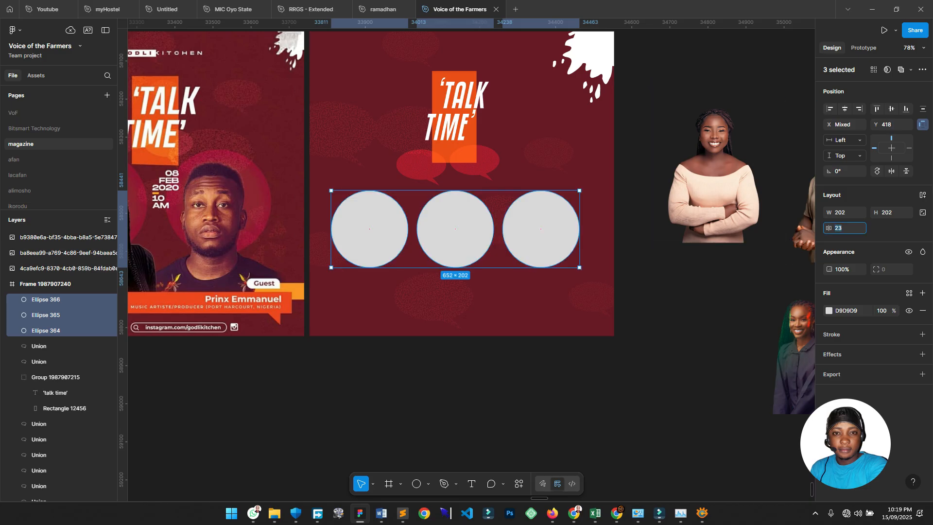
key(Down)
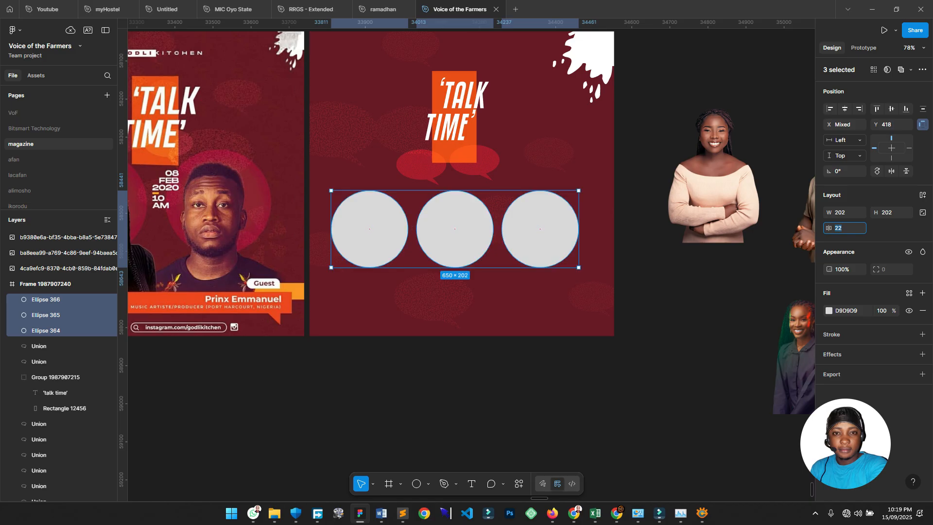
drag(369, 229, 376, 229)
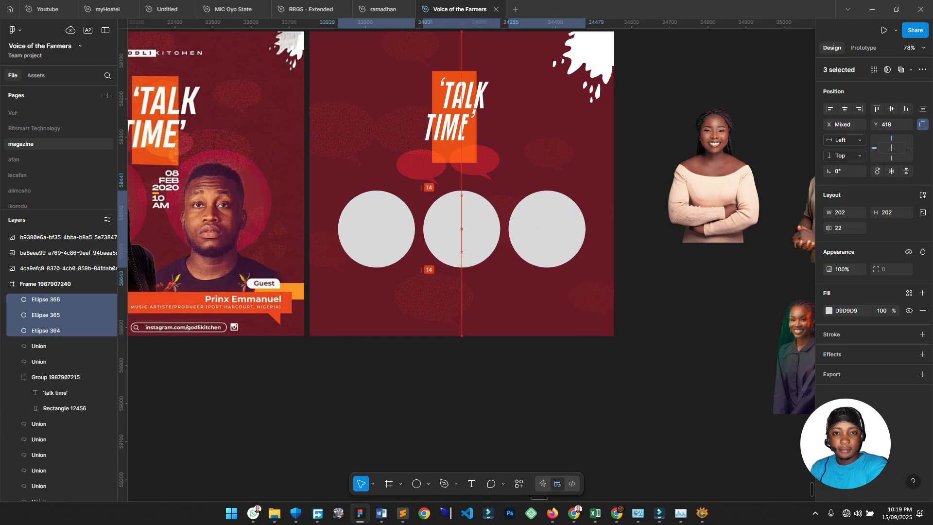
scroll(462, 229, left, 2)
scroll(462, 229, down, 1)
scroll(462, 229, right, 1)
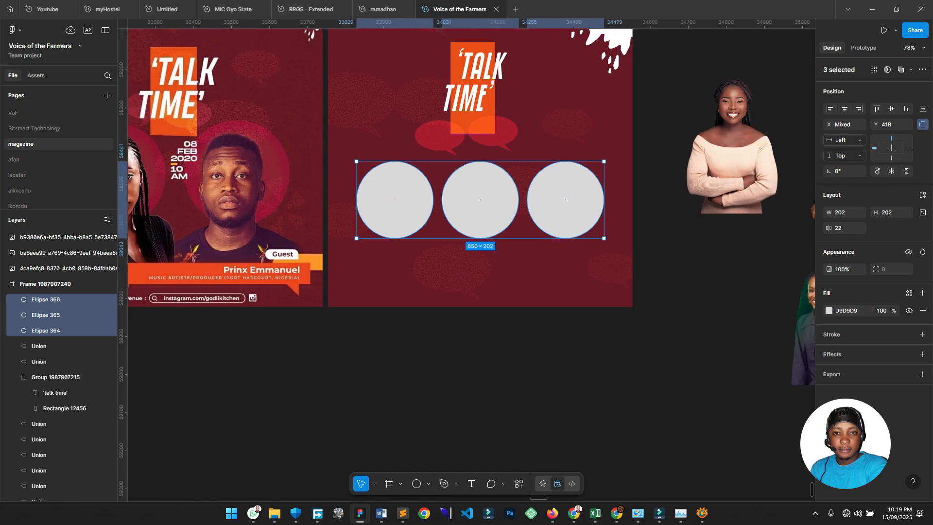
Scale the circles proportionally to 216 px each and tighten their gap to 14.
key(k)
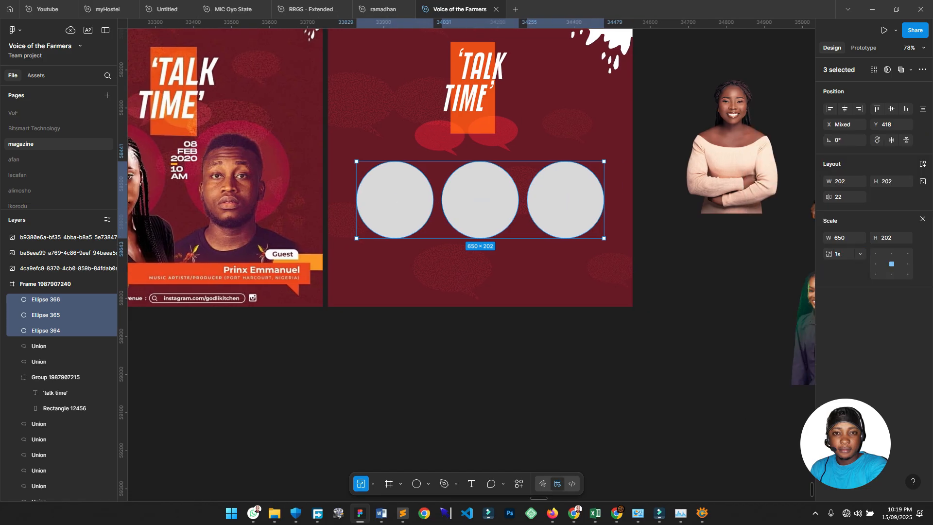
drag(480, 239, 480, 244)
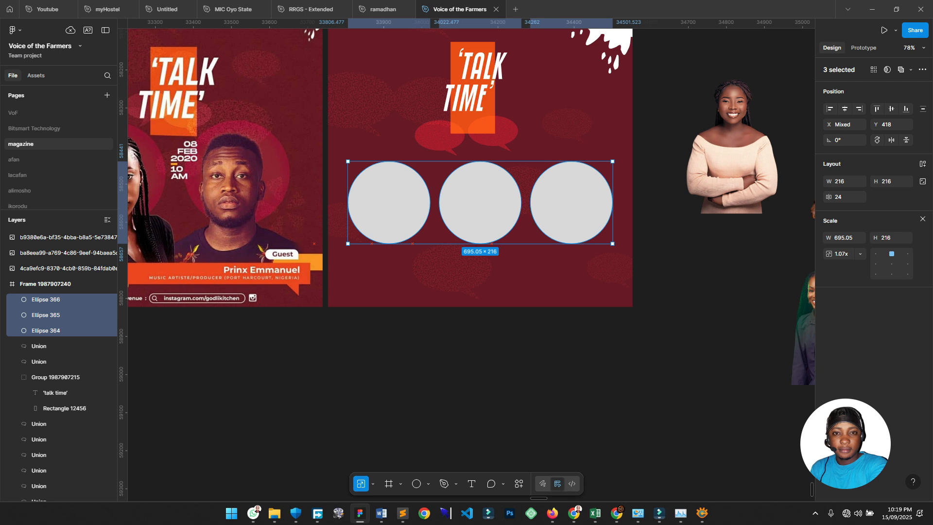
scroll(452, 272, left, 2)
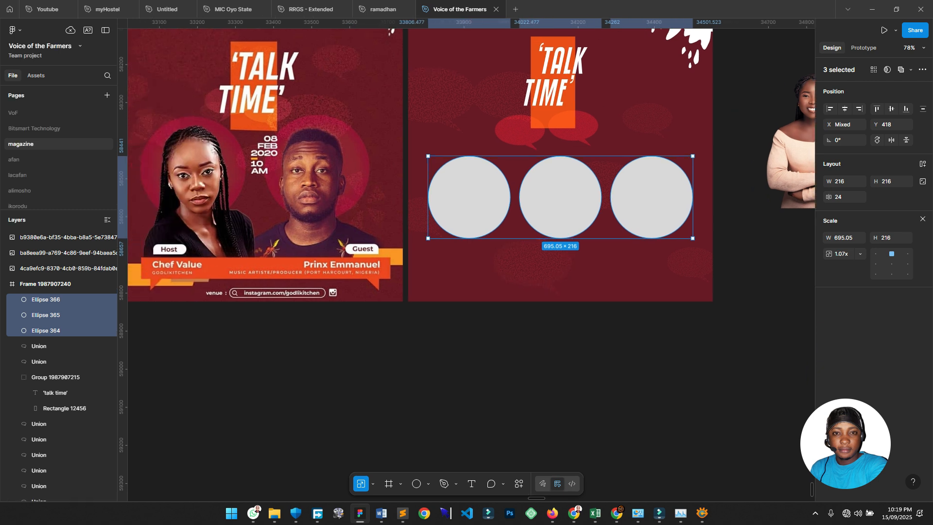
drag(828, 196, 821, 196)
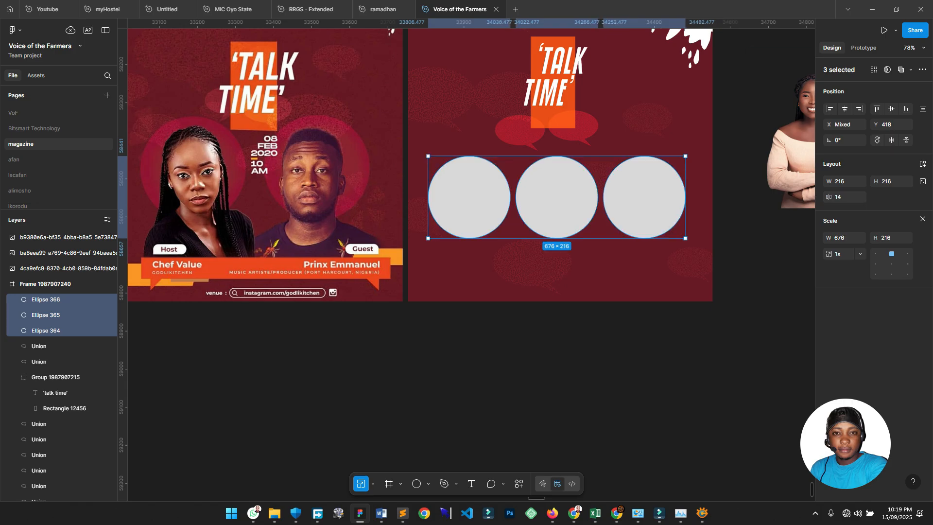
scroll(466, 195, left, 1)
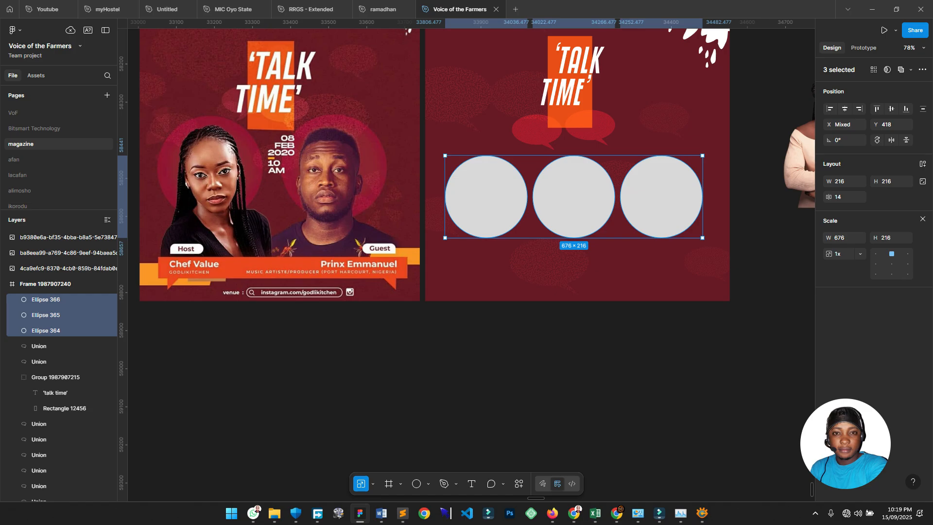
Fill the three circles with the reference poster's maroon 8D1C30 using the eyedropper.
key(i)
click(396, 175)
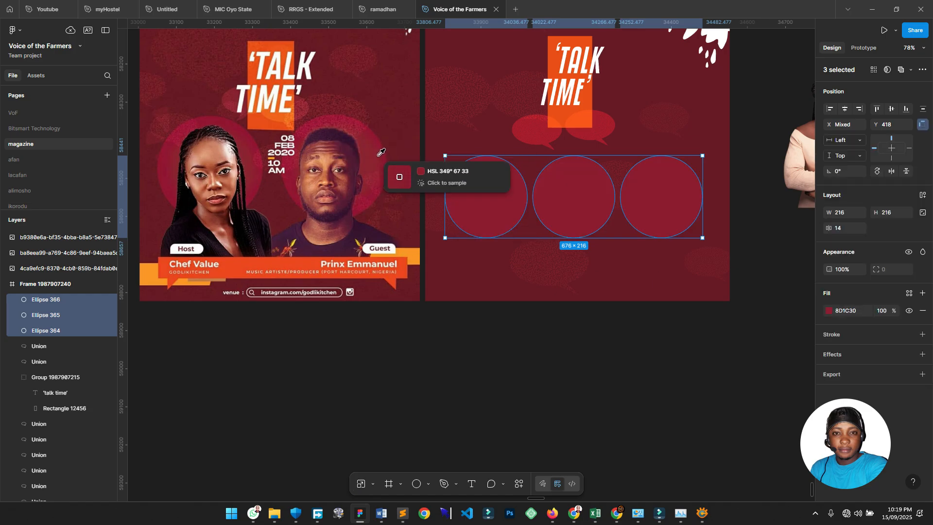
scroll(467, 194, right, 5)
click(542, 322)
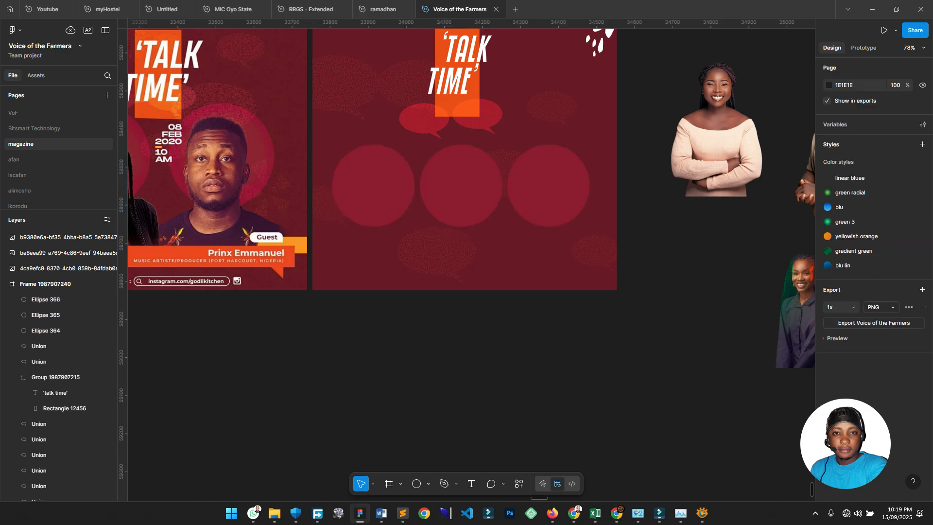
scroll(540, 323, right, 2)
scroll(540, 325, down, 2)
scroll(505, 213, left, 4)
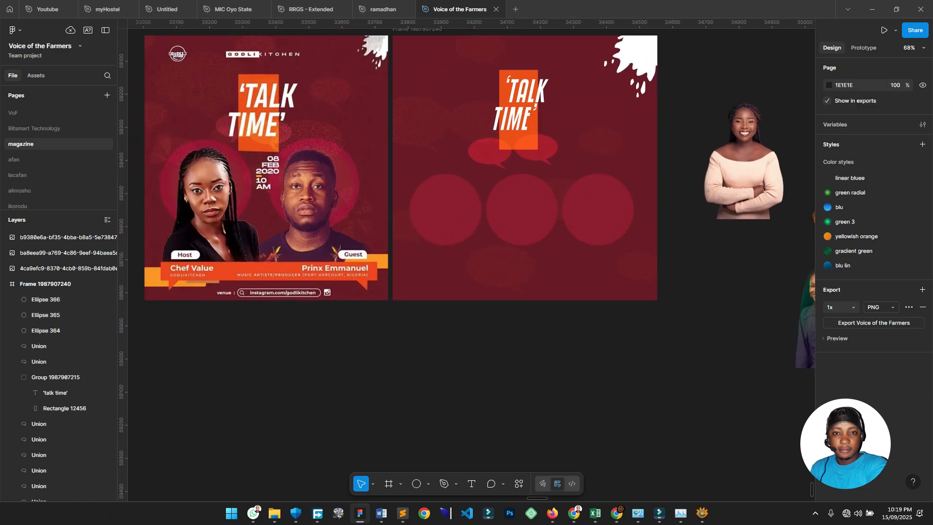
Move the two speech-bubble shapes lower and further left in the flyer.
click(39, 439)
drag(600, 143, 601, 178)
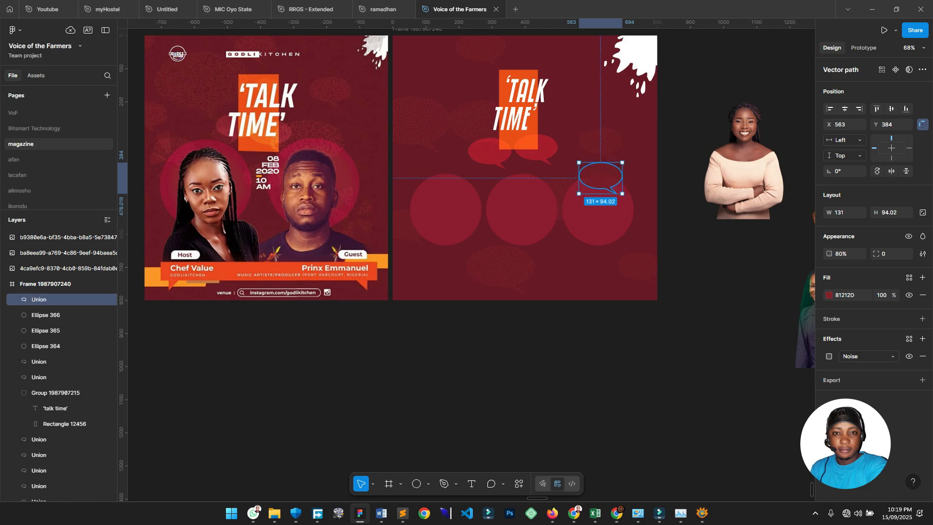
click(680, 218)
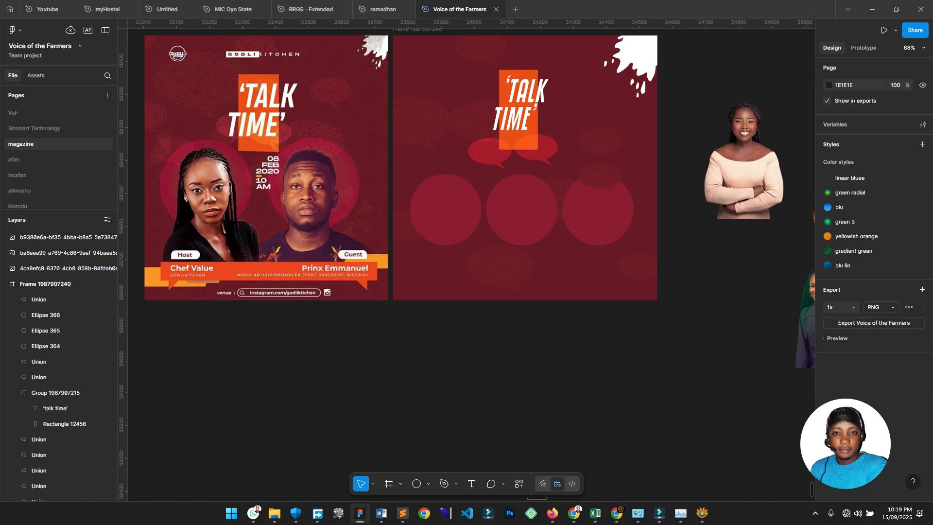
click(601, 177)
drag(601, 178, 421, 218)
drag(532, 182, 446, 188)
scroll(513, 190, down, 1)
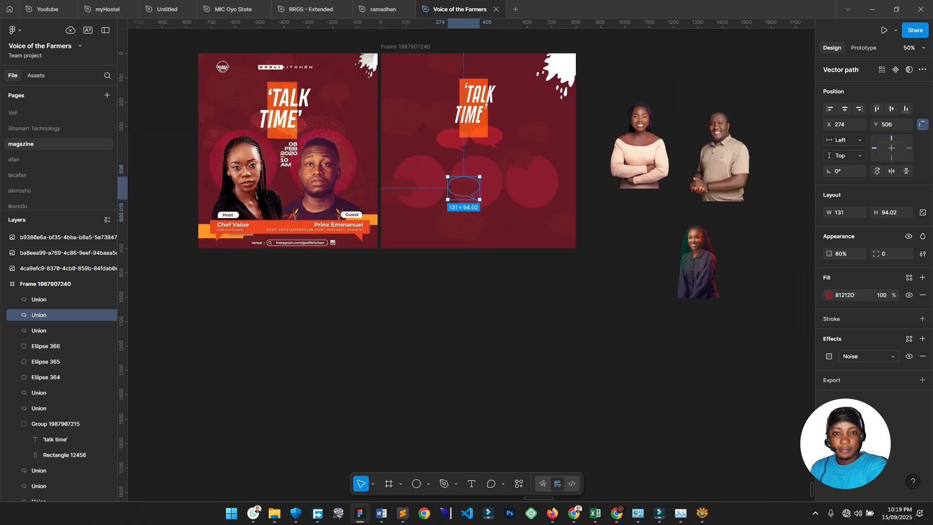
click(525, 272)
scroll(489, 212, up, 1)
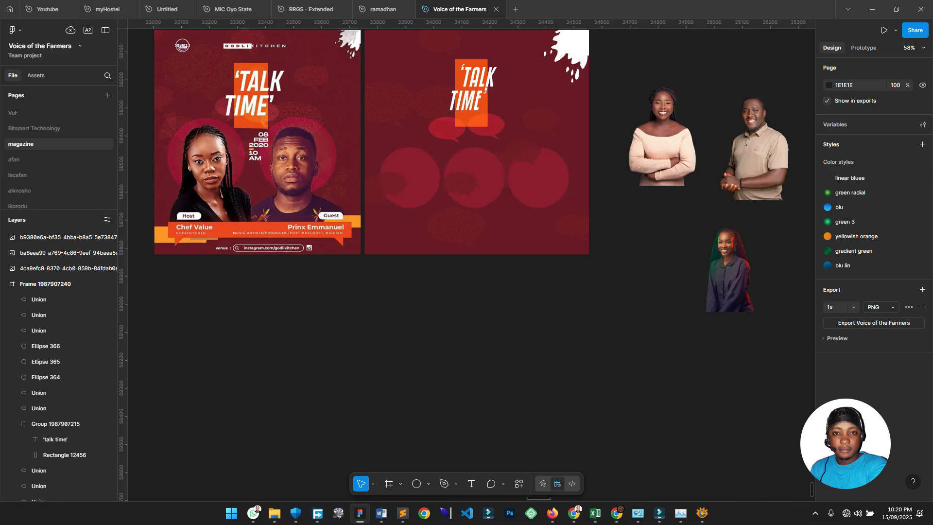
Line up the dark-shirt woman's photo beside the man's photo next to the flyer.
click(661, 141)
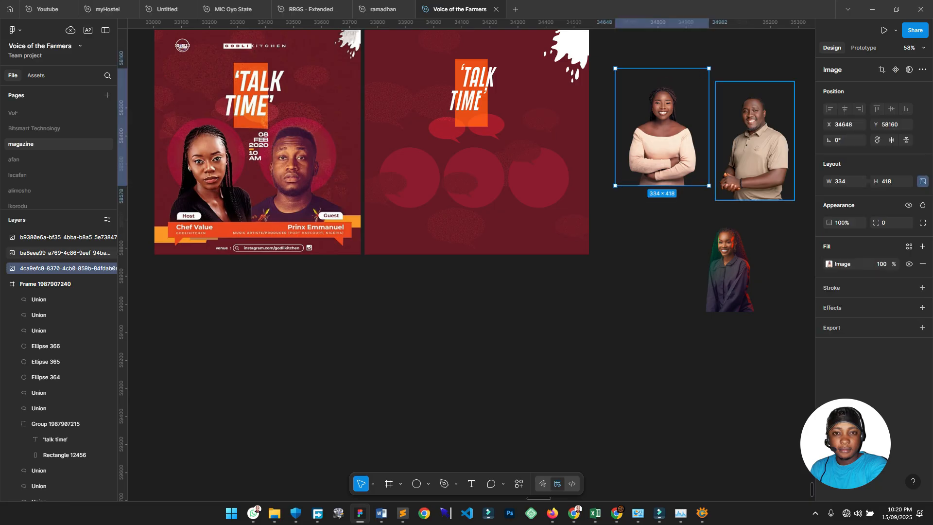
drag(733, 260, 681, 222)
scroll(706, 211, up, 5)
scroll(748, 165, up, 1)
drag(749, 165, 502, 298)
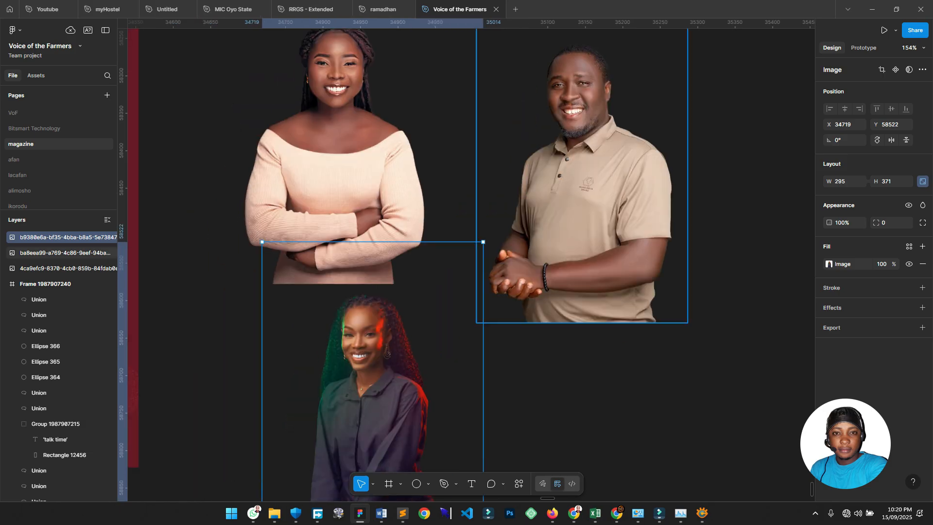
drag(383, 335, 690, 145)
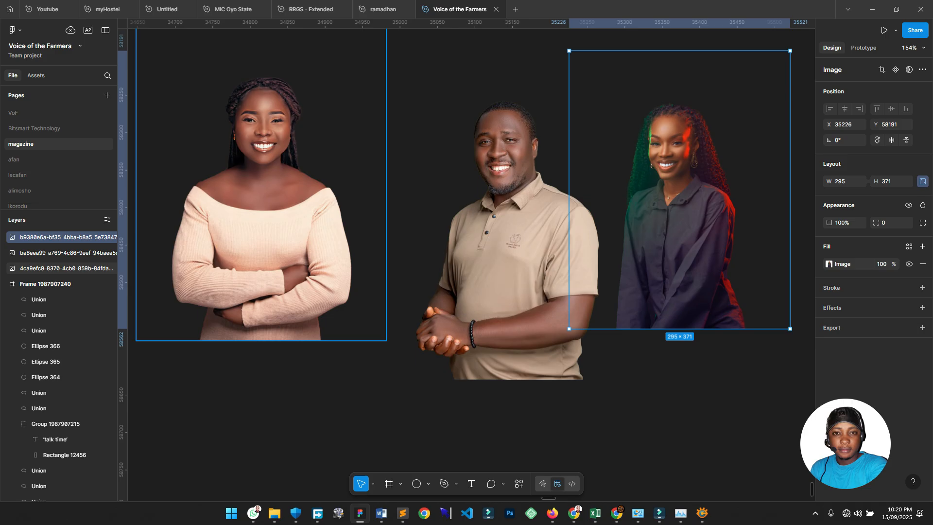
Place the cream-top woman's photo over the centre of the flyer frame.
scroll(711, 160, down, 5)
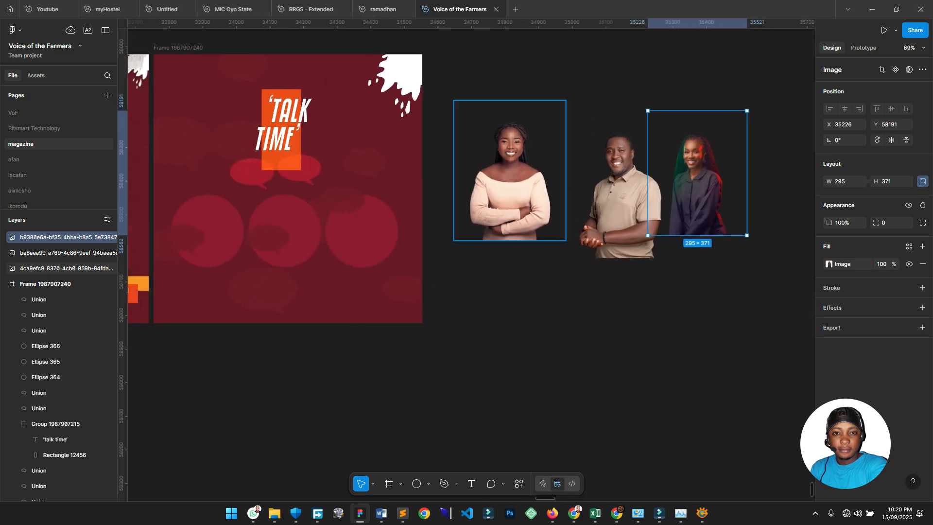
scroll(510, 171, left, 1)
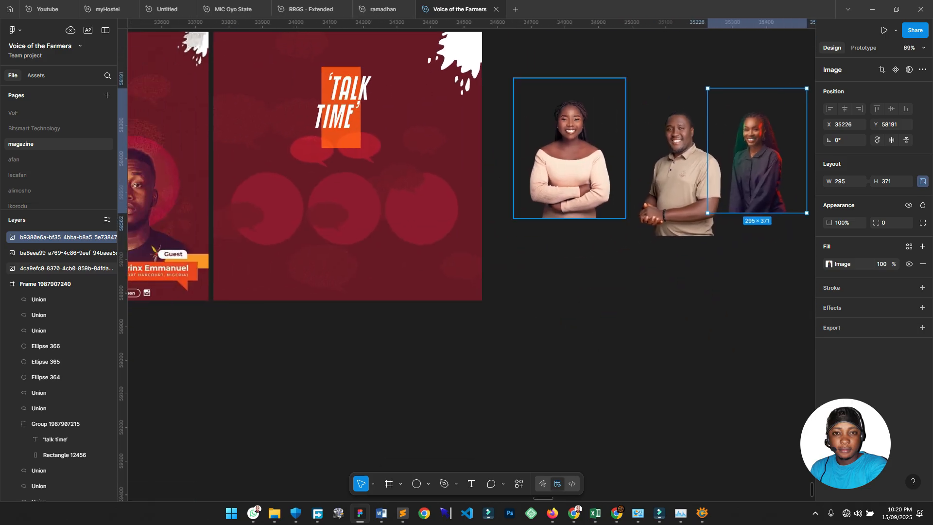
scroll(523, 175, up, 1)
scroll(524, 175, left, 1)
drag(642, 145, 382, 240)
Place the man's photo inside the flyer on the right, beside the centre woman.
scroll(466, 204, right, 1)
click(748, 156)
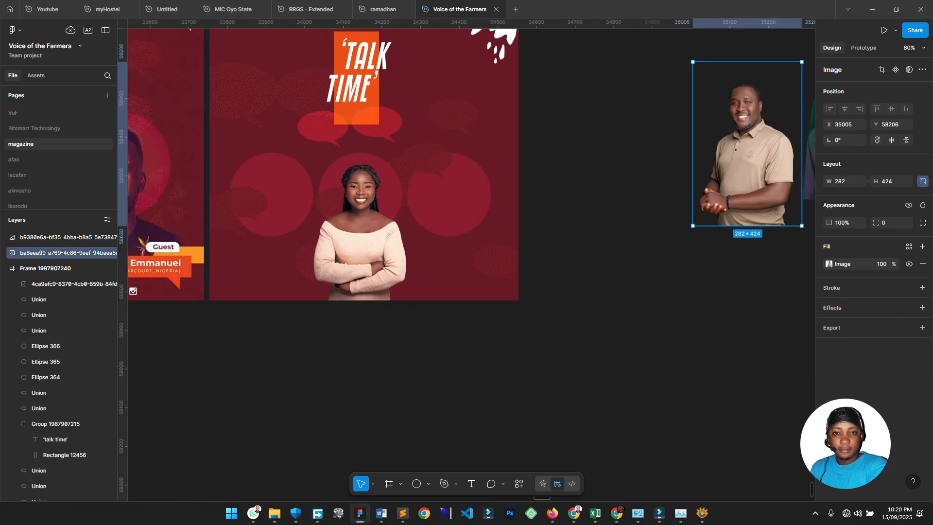
drag(747, 155, 449, 232)
Move the dark-shirt woman's photo into the frame over the left circle.
scroll(449, 231, right, 1)
drag(774, 141, 214, 226)
scroll(215, 226, left, 3)
scroll(390, 142, up, 5)
scroll(389, 141, down, 2)
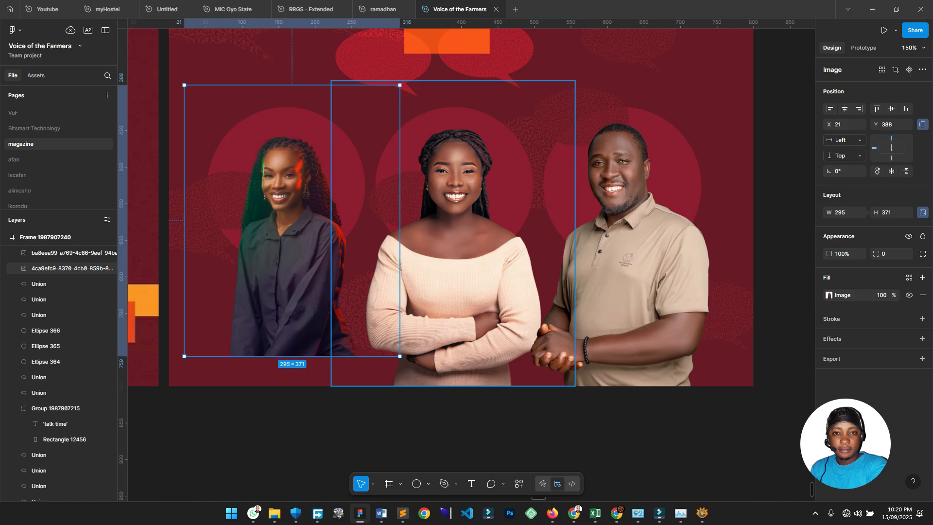
scroll(462, 209, down, 2)
scroll(461, 209, left, 2)
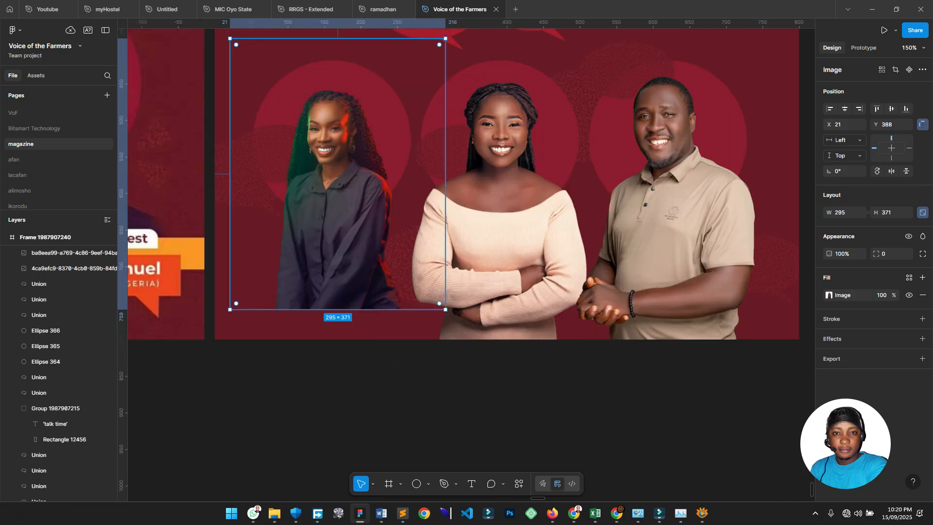
scroll(166, 228, down, 3)
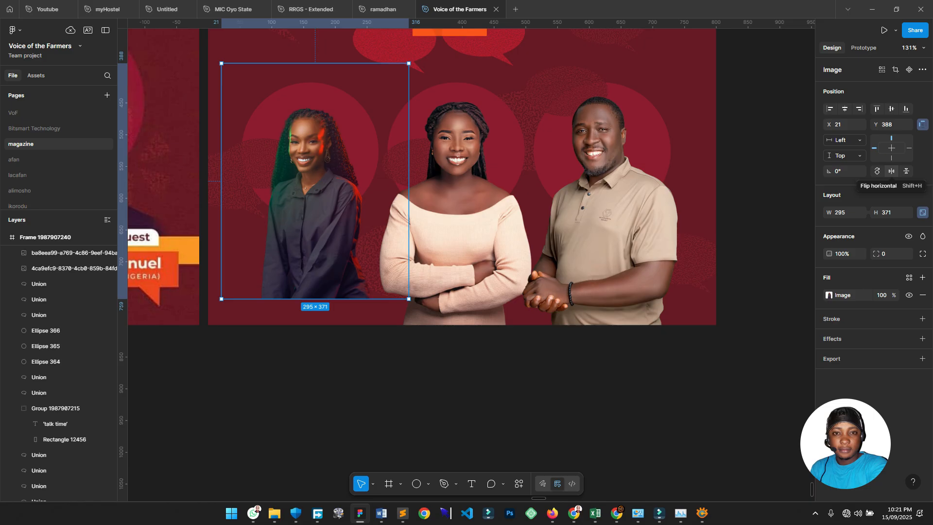
Flip the dark-shirt woman's photo horizontally, enlarge it proportionally and reposition it on the left.
click(891, 171)
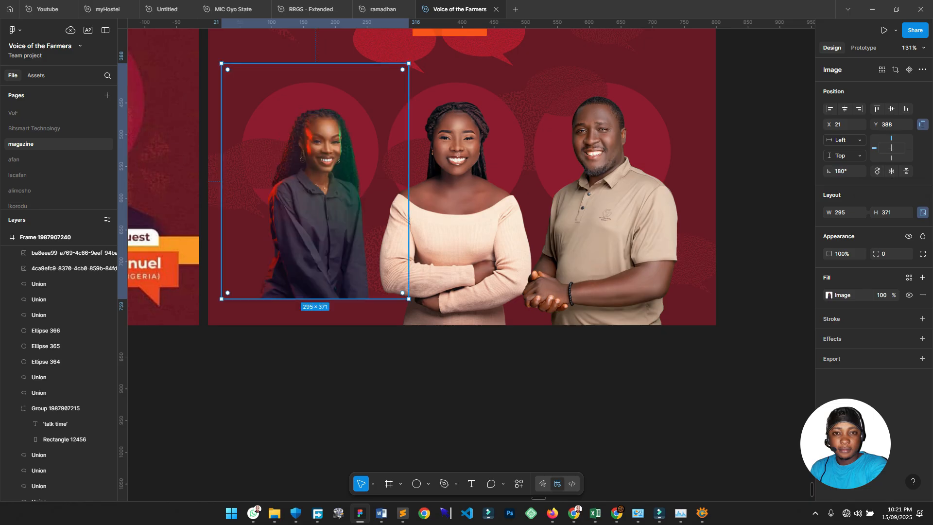
scroll(399, 159, up, 3)
drag(396, 181, 432, 155)
scroll(433, 155, down, 1)
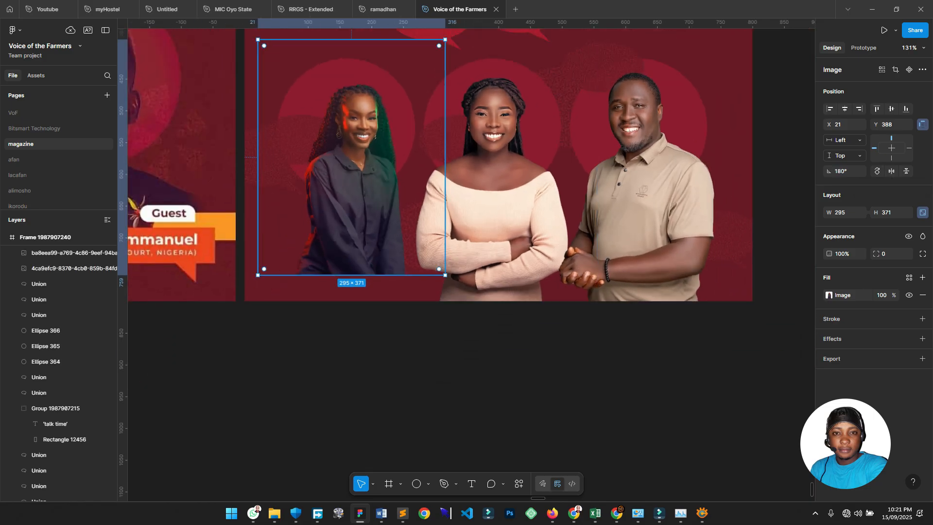
key(k)
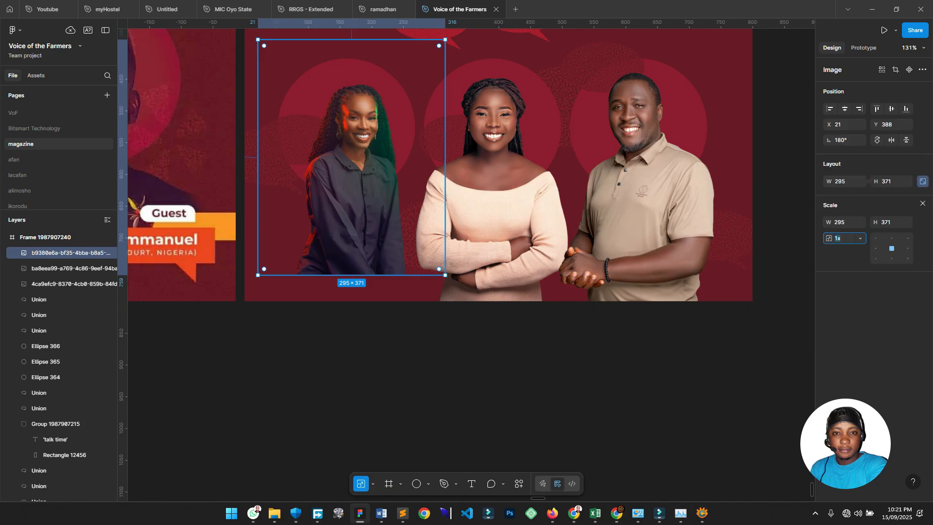
drag(360, 275, 359, 375)
drag(362, 252, 345, 223)
drag(350, 194, 354, 195)
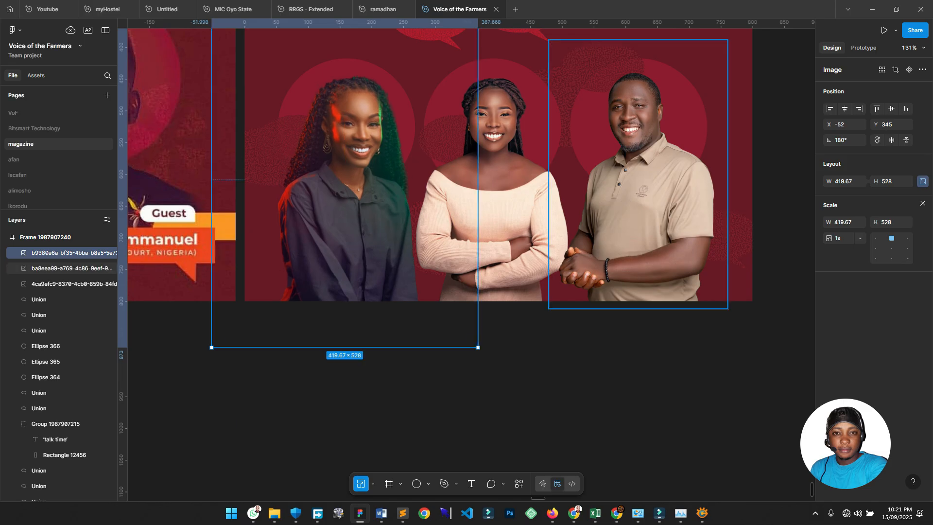
Enlarge the centre woman's photo 1.3x and re-centre it.
click(505, 204)
drag(597, 301, 631, 368)
drag(501, 213, 497, 211)
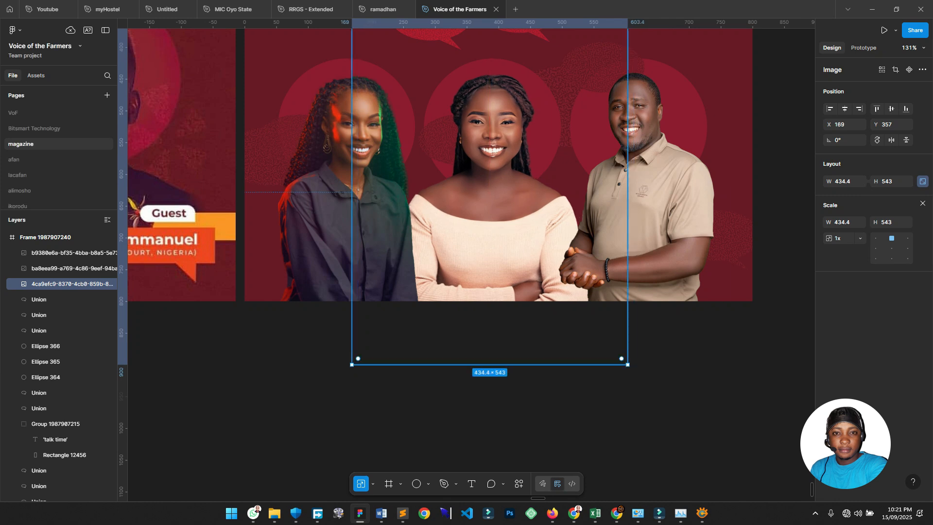
Scale the man's photo to 400.28 × 601 and raise it to Y 357.
click(636, 204)
drag(549, 308, 522, 389)
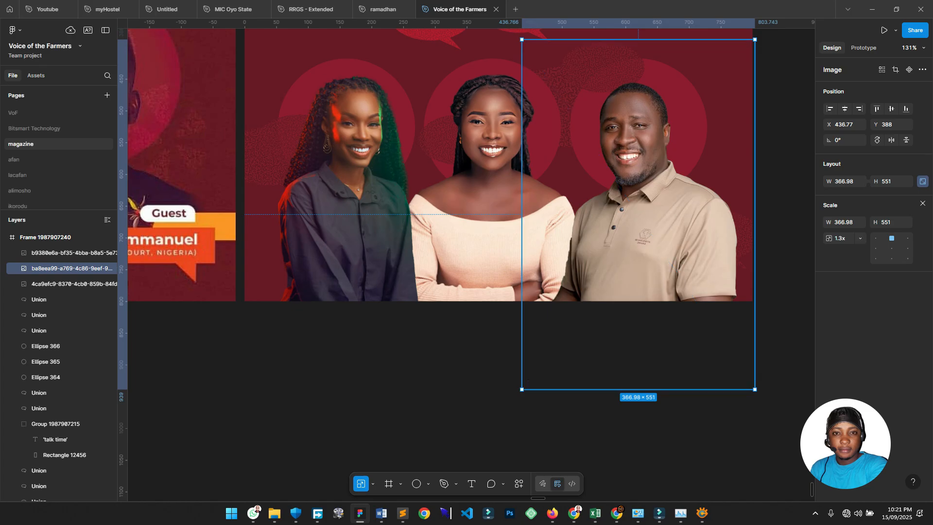
drag(634, 229, 634, 216)
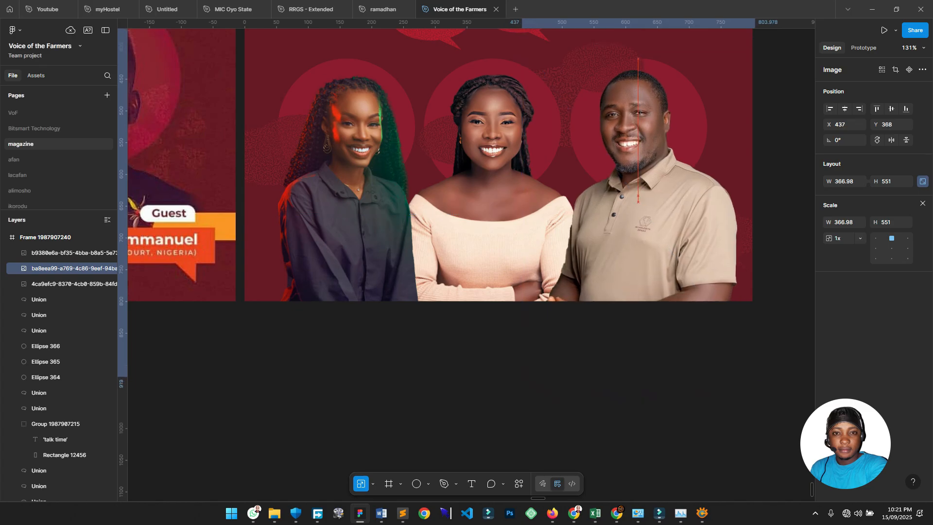
scroll(634, 216, right, 1)
scroll(583, 291, down, 4)
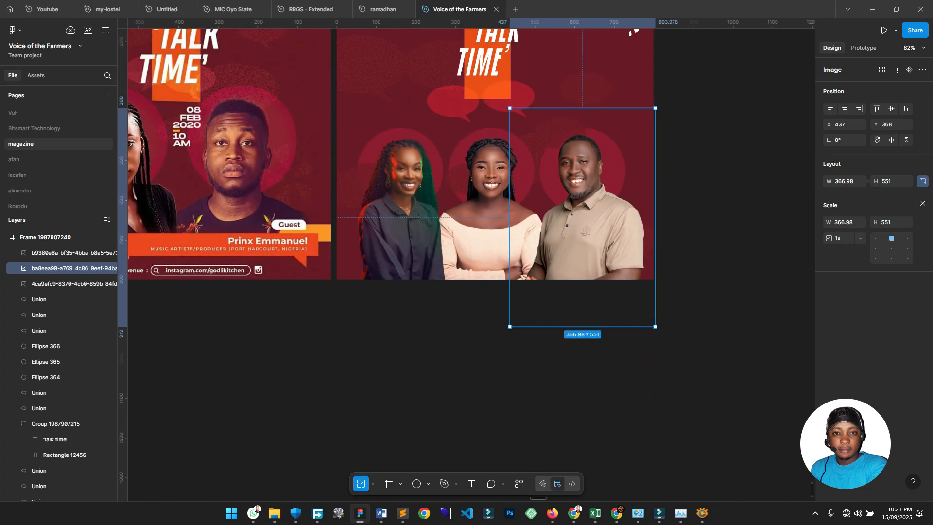
click(598, 347)
click(594, 243)
drag(589, 327, 589, 346)
drag(587, 272, 587, 267)
scroll(587, 267, left, 2)
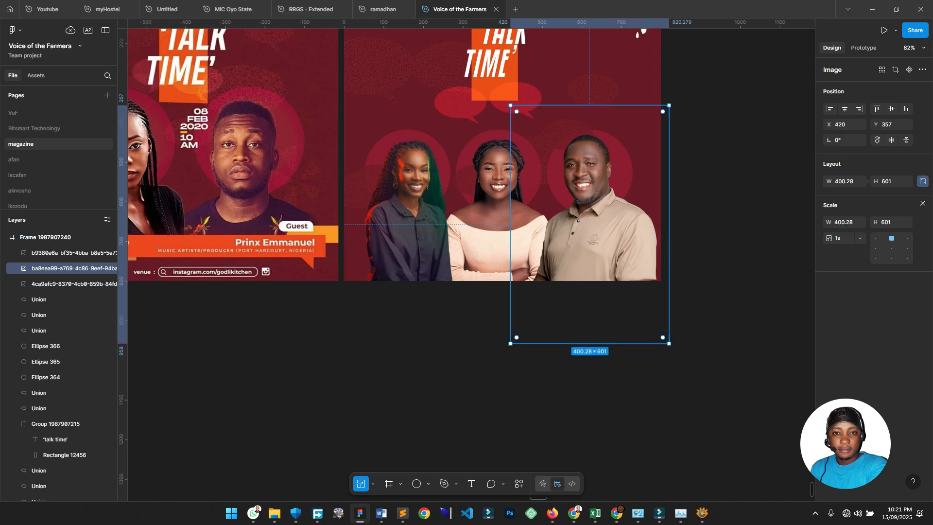
scroll(578, 292, down, 1)
key(Escape)
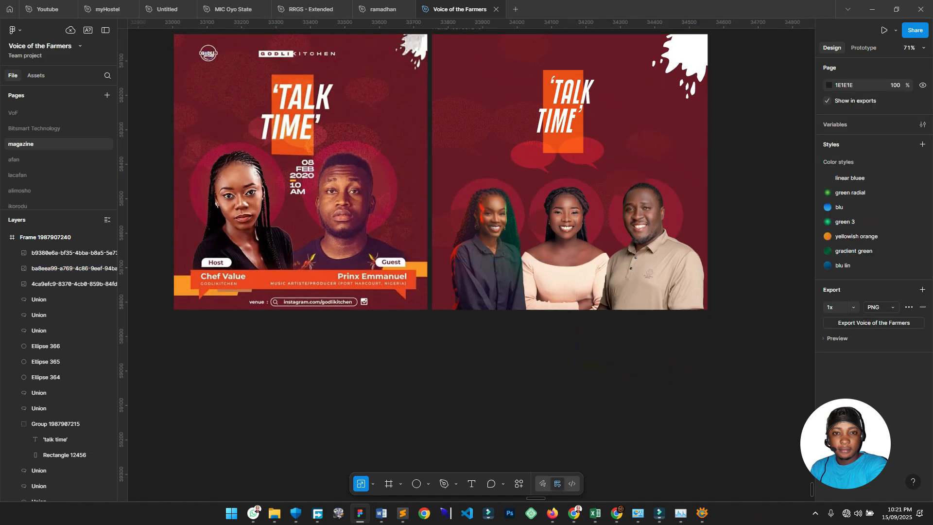
scroll(492, 344, up, 3)
scroll(467, 163, left, 3)
scroll(467, 163, down, 1)
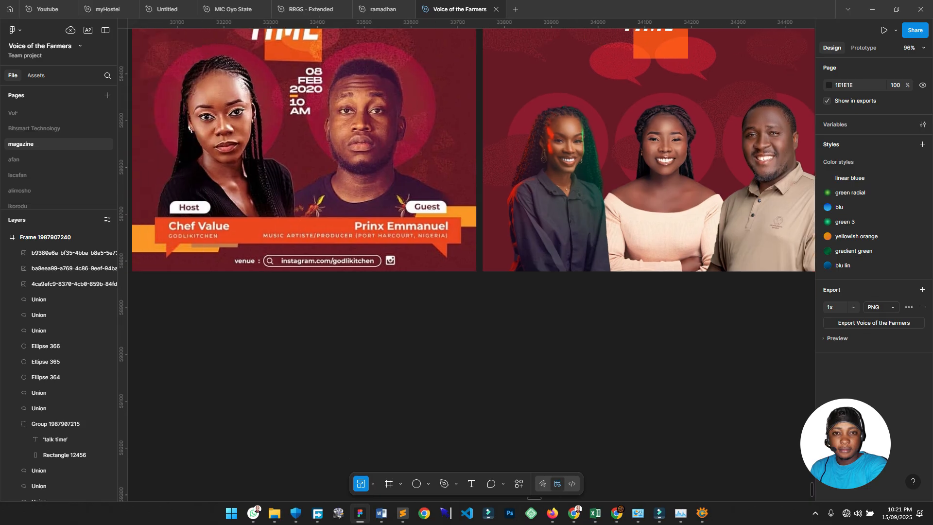
scroll(468, 164, left, 3)
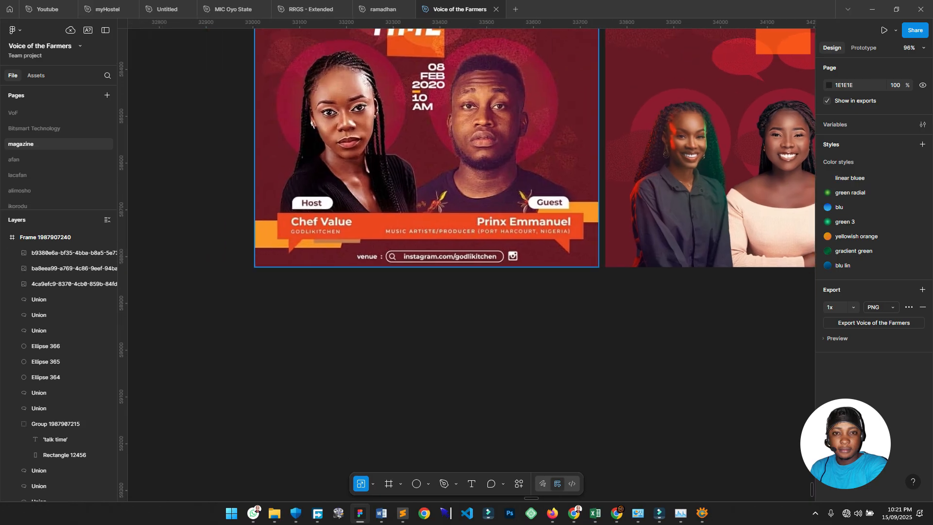
scroll(497, 230, up, 5)
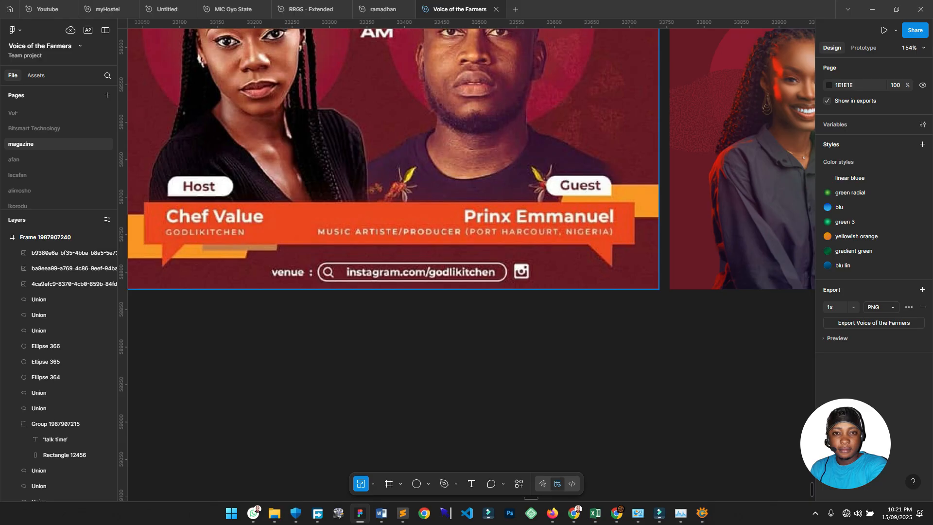
scroll(619, 396, down, 4)
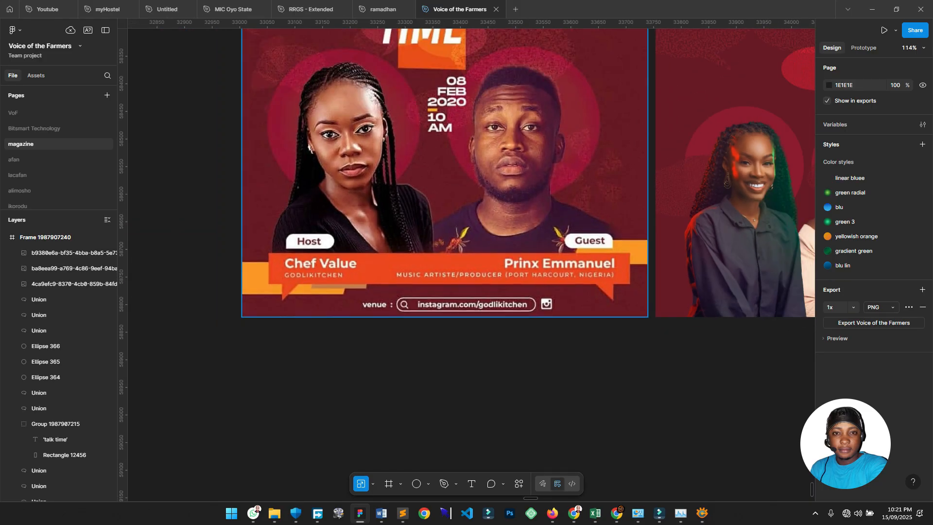
drag(655, 232, 507, 195)
scroll(506, 195, down, 5)
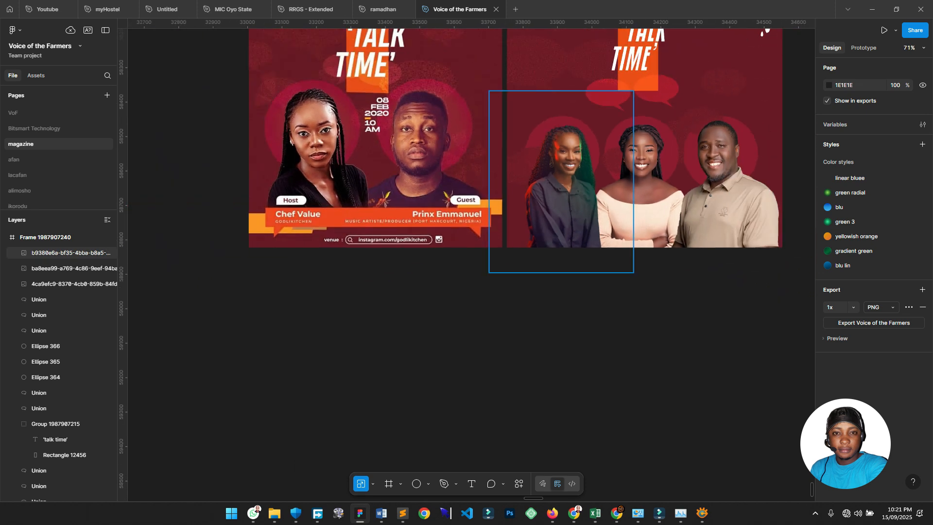
scroll(466, 137, up, 2)
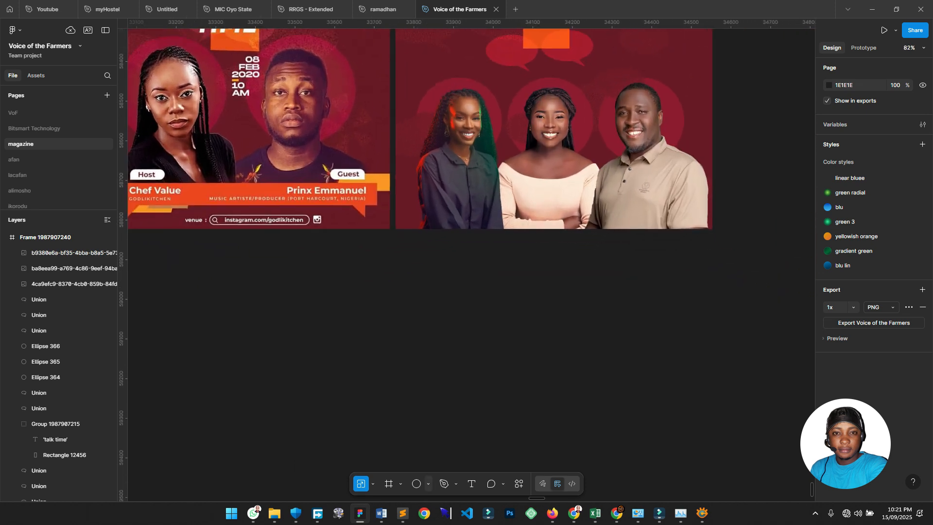
Draw a rectangle strip about 839 × 165 along the flyer's bottom edge.
click(428, 483)
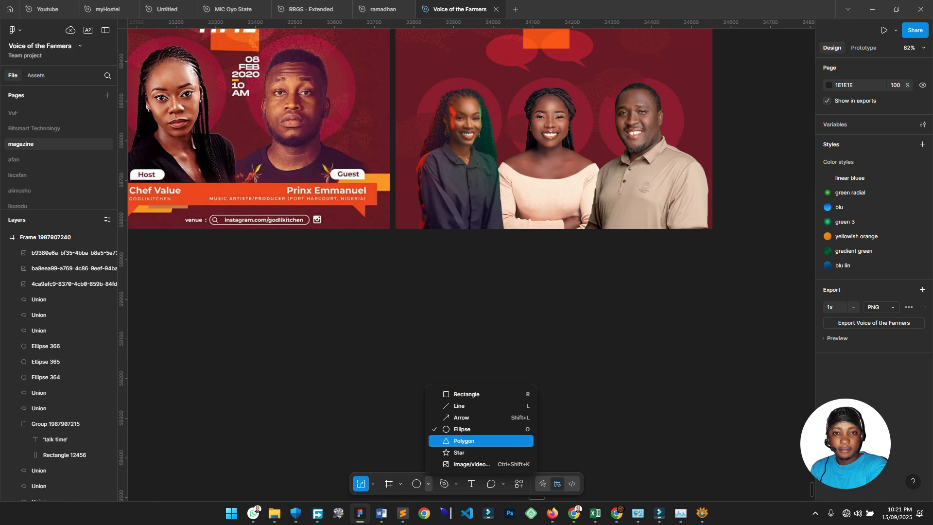
click(466, 394)
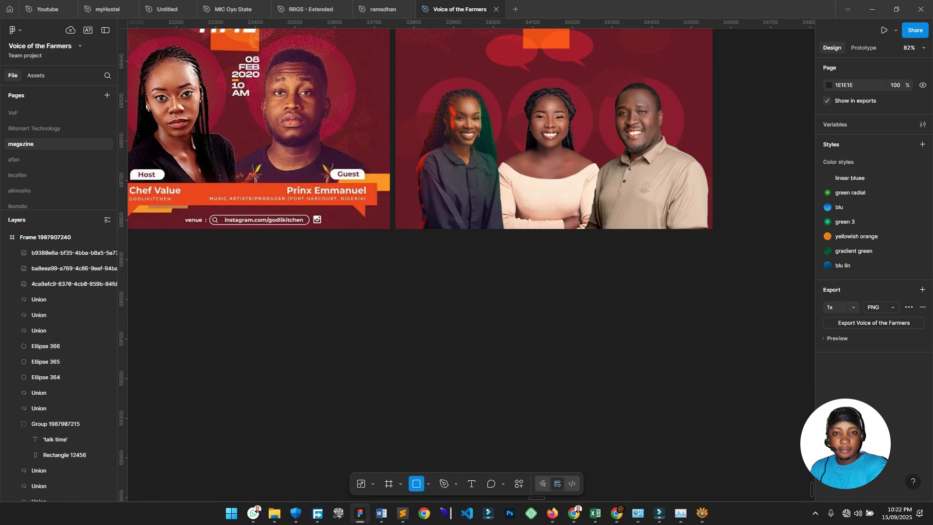
drag(712, 199, 388, 252)
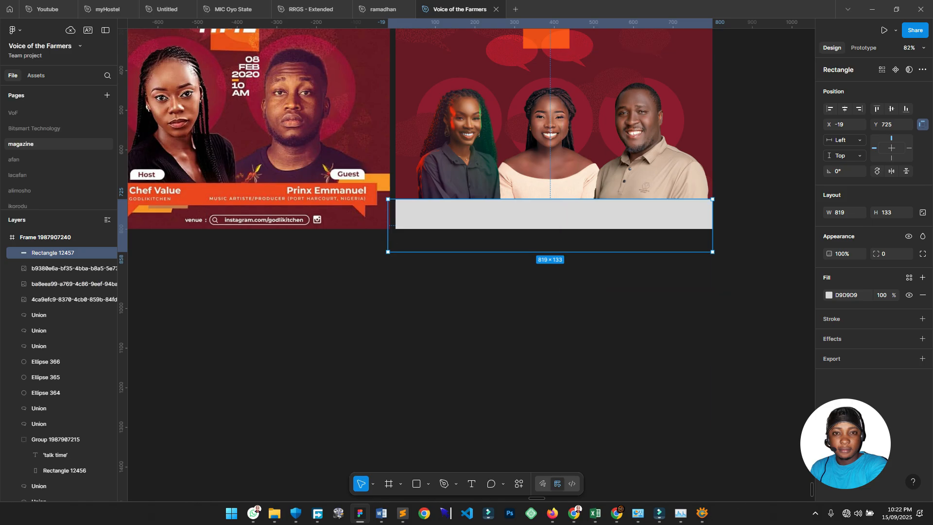
drag(603, 199, 602, 186)
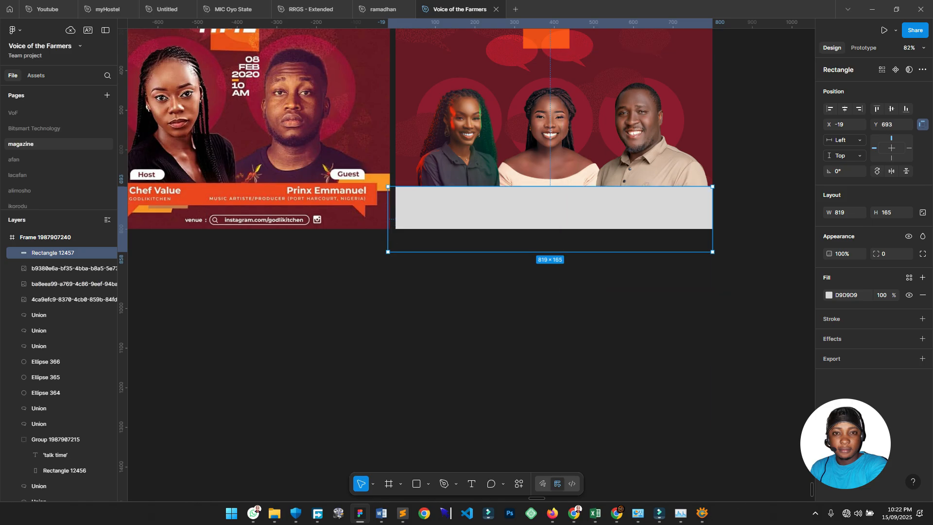
scroll(466, 252, up, 3)
scroll(466, 252, right, 1)
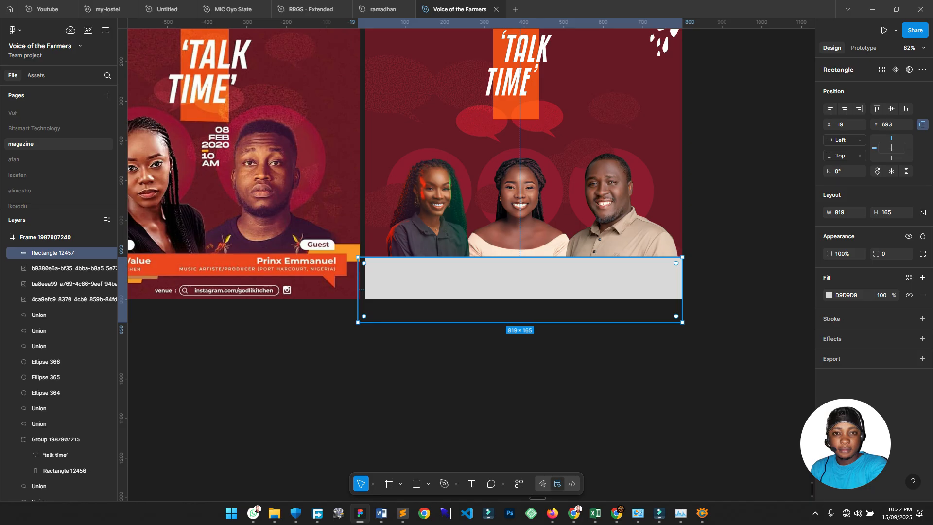
key(ctrl+shift+Right)
key(ctrl+shift+Right)
Fill the strip with the flyer's maroon, then zoom in on the reference poster's banner.
key(i)
key(Escape)
key(Escape)
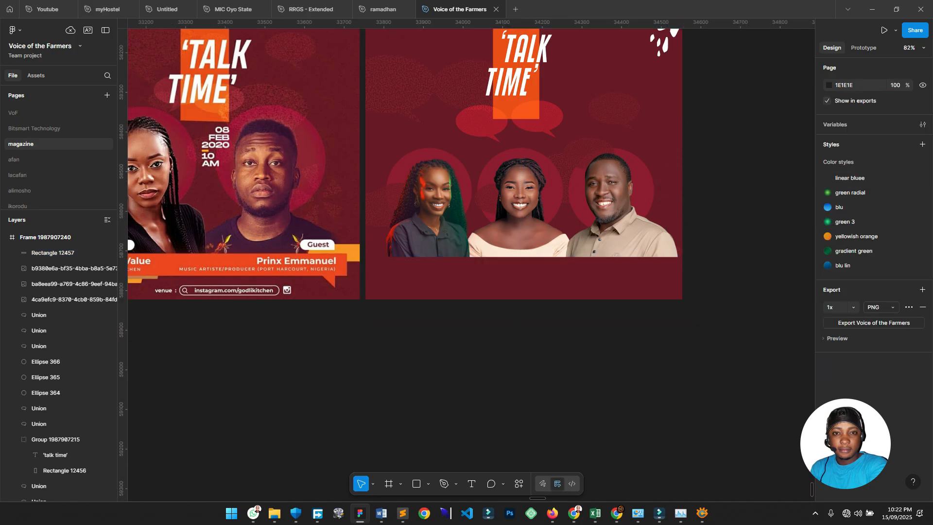
drag(433, 343, 538, 305)
scroll(538, 305, up, 1)
drag(369, 218, 408, 200)
drag(193, 260, 340, 254)
scroll(340, 253, up, 1)
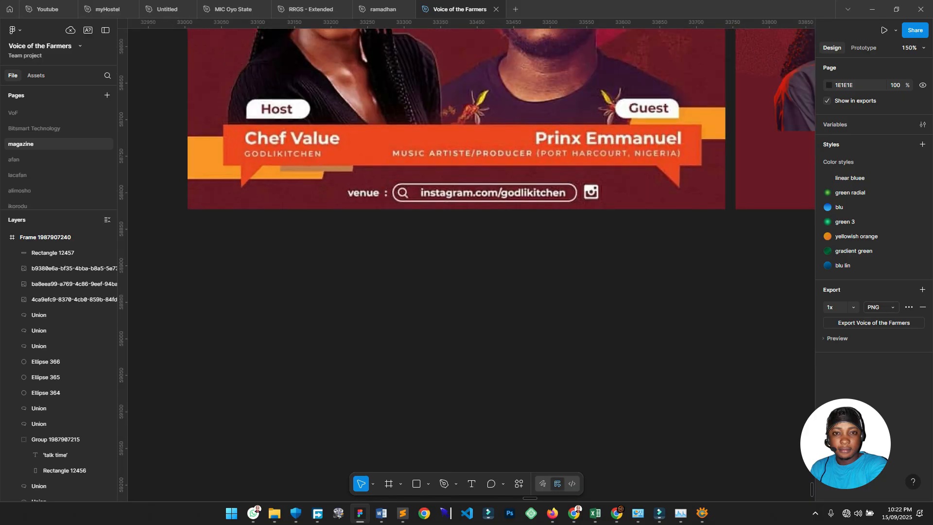
Trace the reference banner's outline with the Pen tool, including a folded tab at each end.
key(p)
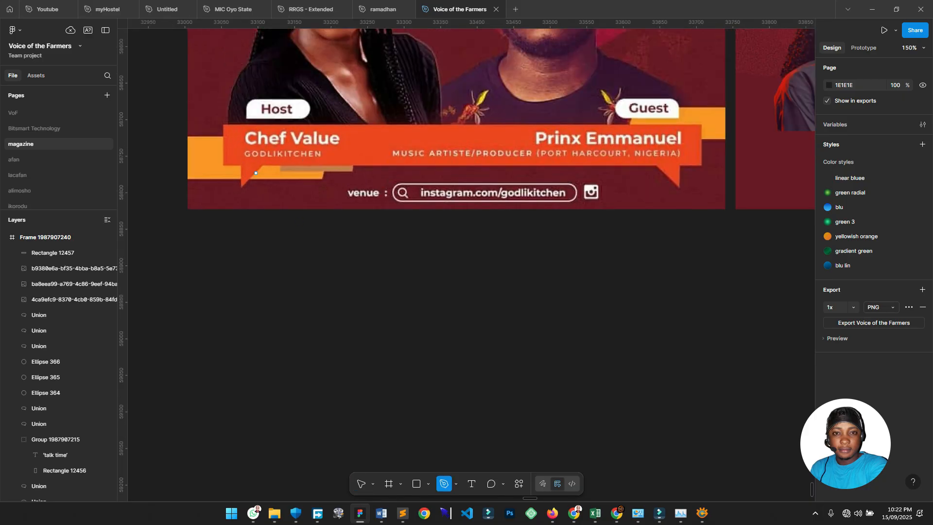
click(224, 125)
click(700, 125)
click(700, 163)
click(680, 163)
click(680, 187)
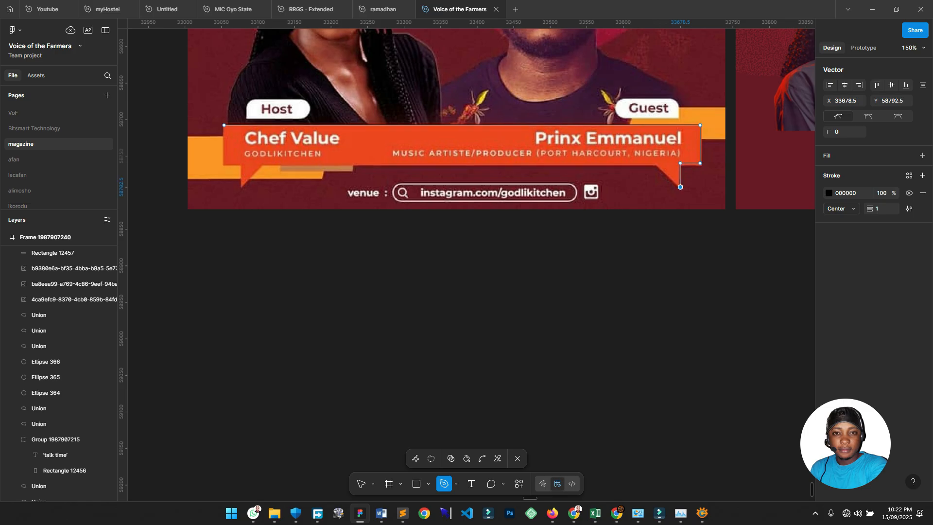
click(658, 166)
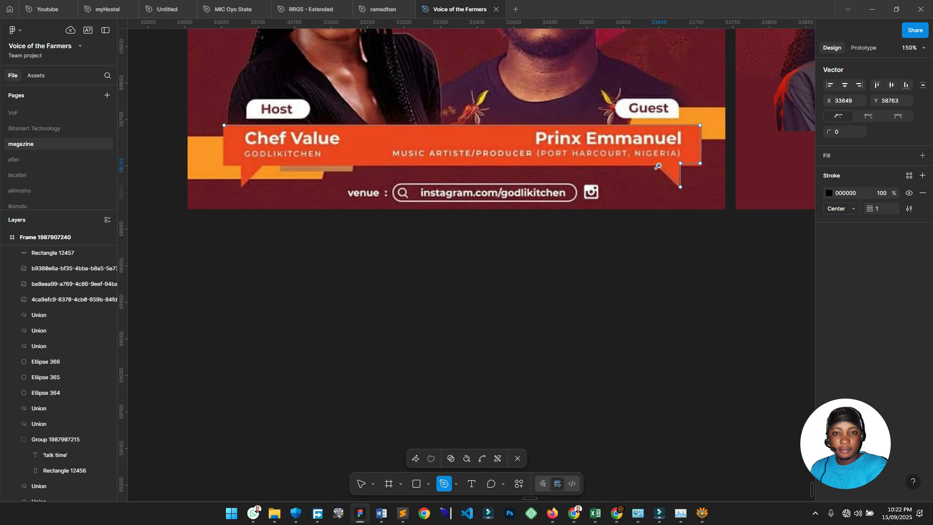
click(259, 166)
click(238, 187)
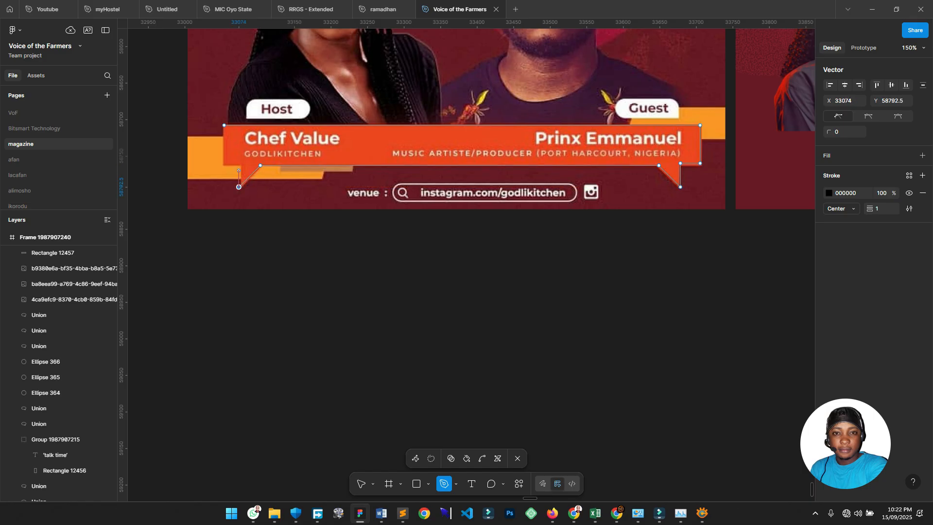
click(238, 166)
click(223, 169)
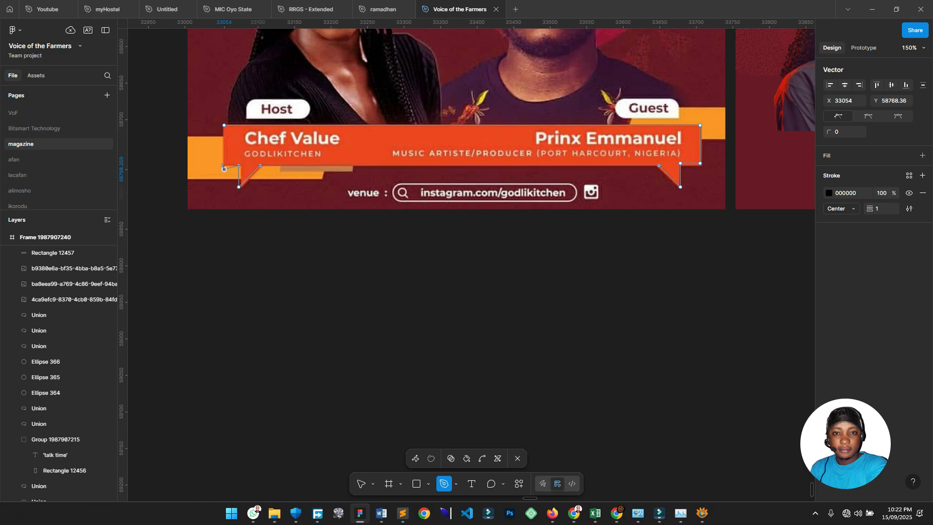
key(Escape)
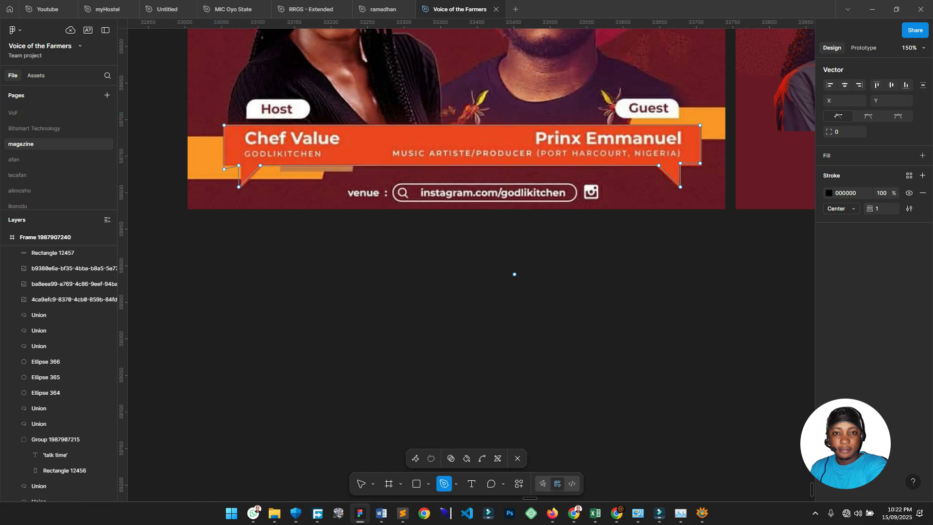
key(Escape)
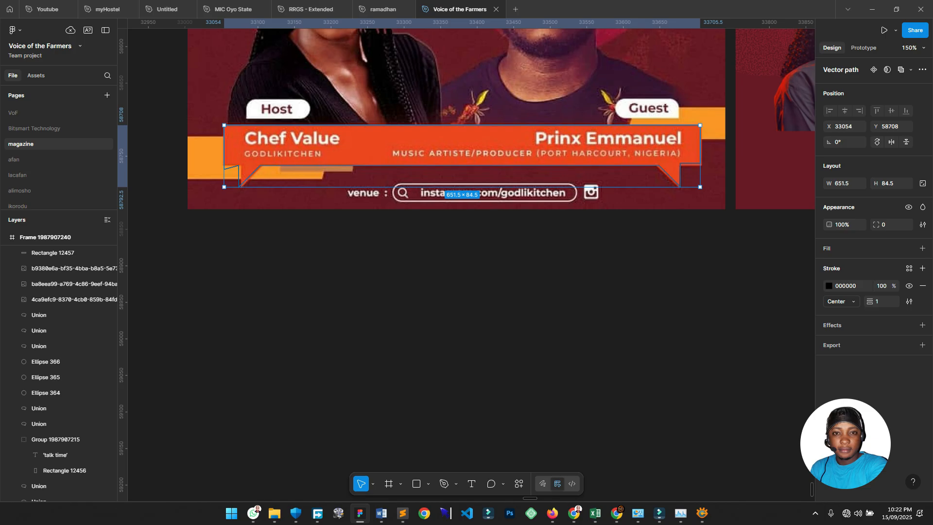
Swap the outline to a solid black fill and move the banner onto empty canvas.
key(shift+x)
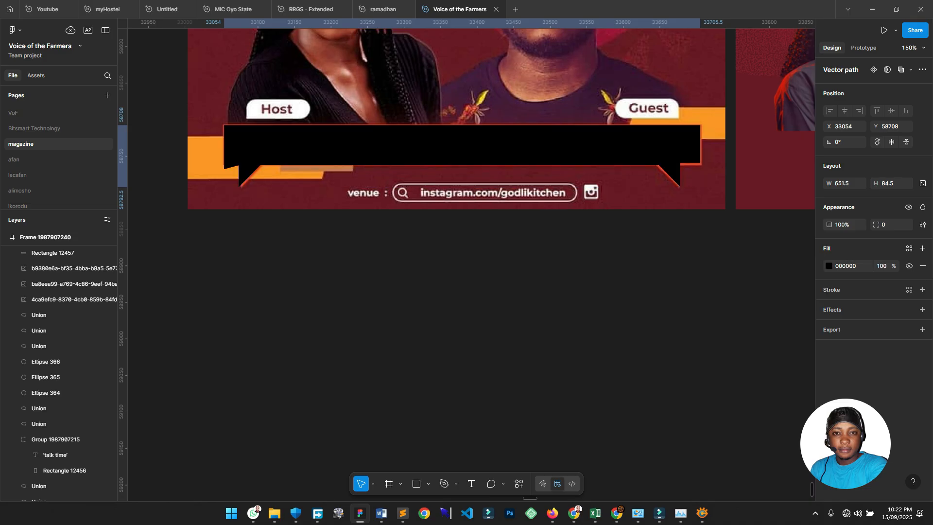
scroll(394, 146, down, 2)
drag(558, 127, 614, 178)
scroll(614, 180, up, 3)
click(614, 218)
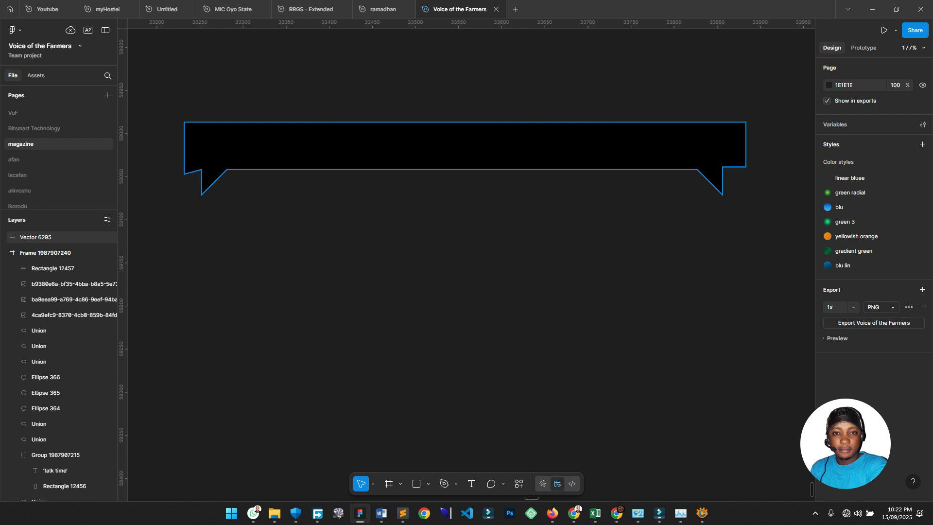
Draw a rectangle covering the black banner's left half up to its middle.
scroll(485, 84, down, 2)
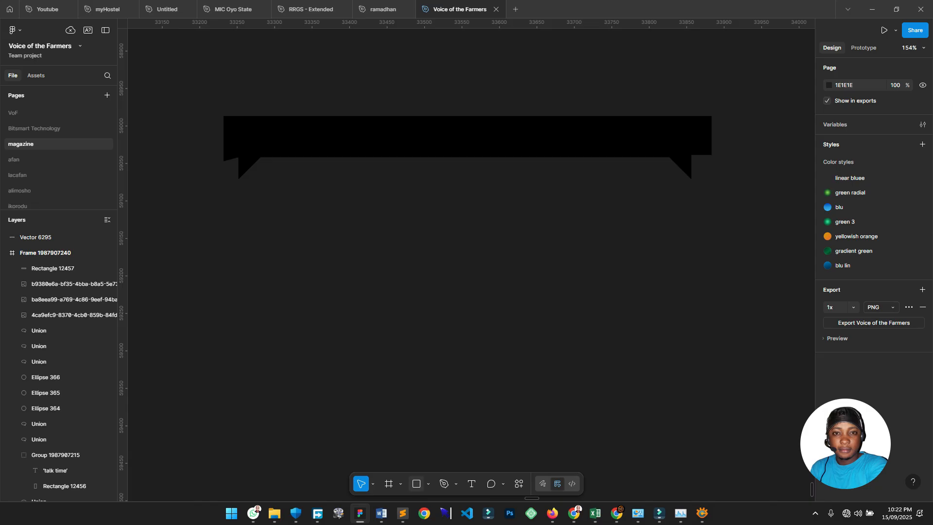
key(r)
drag(204, 77, 442, 208)
drag(374, 165, 353, 156)
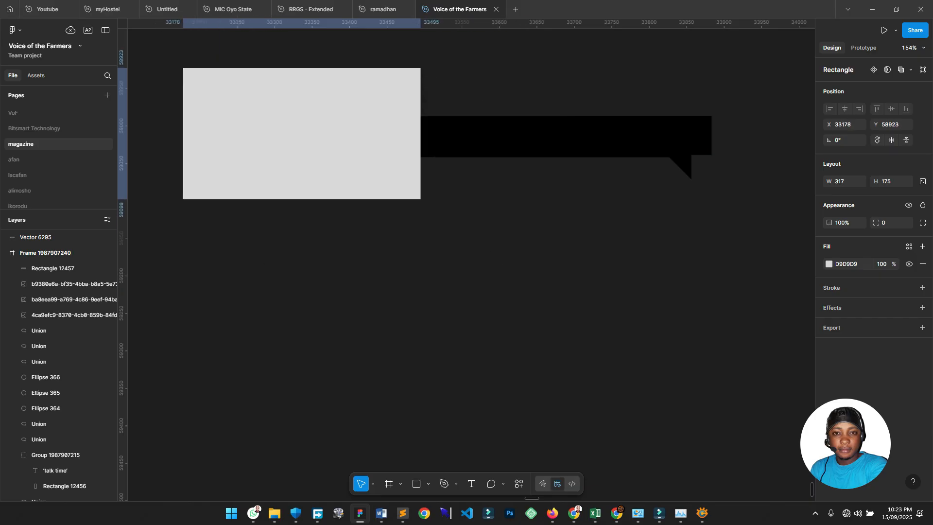
drag(421, 134, 426, 133)
Subtract the rectangle from the banner and flatten the result into one path.
drag(520, 242, 362, 77)
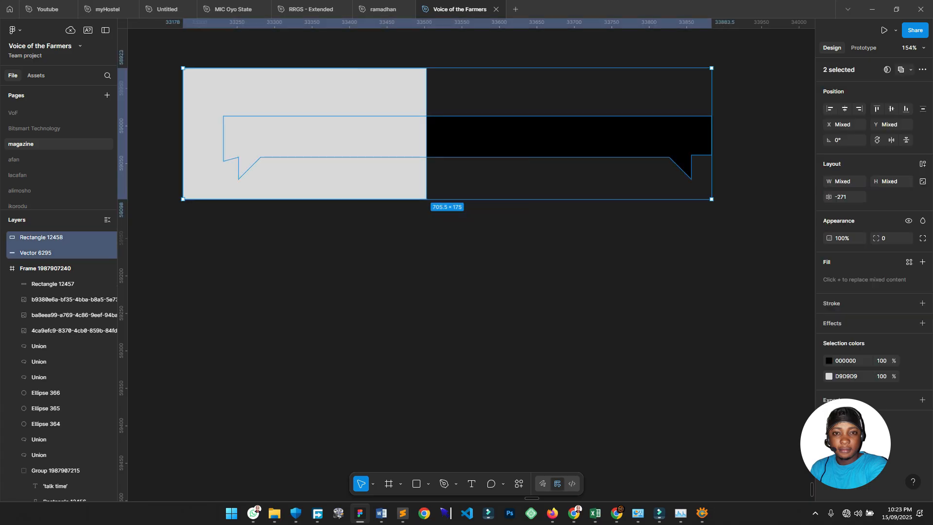
click(911, 70)
click(859, 98)
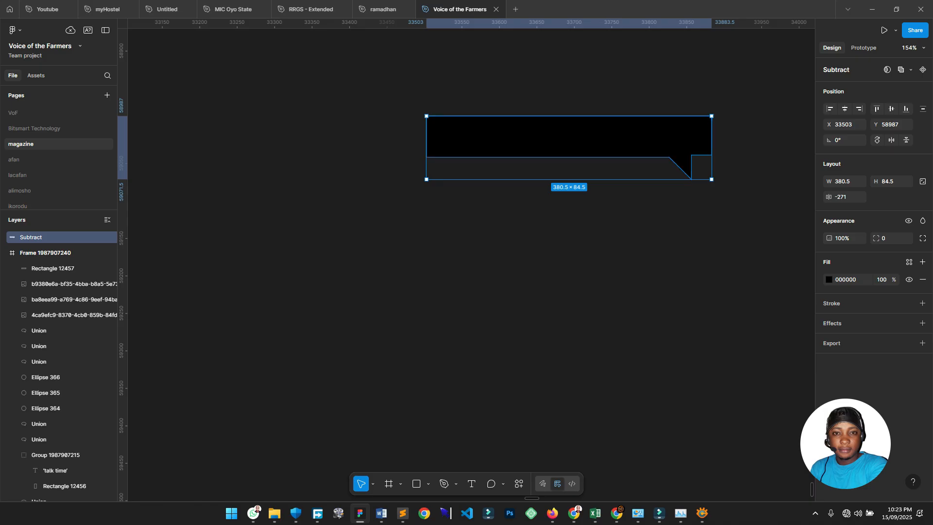
key(ctrl+e)
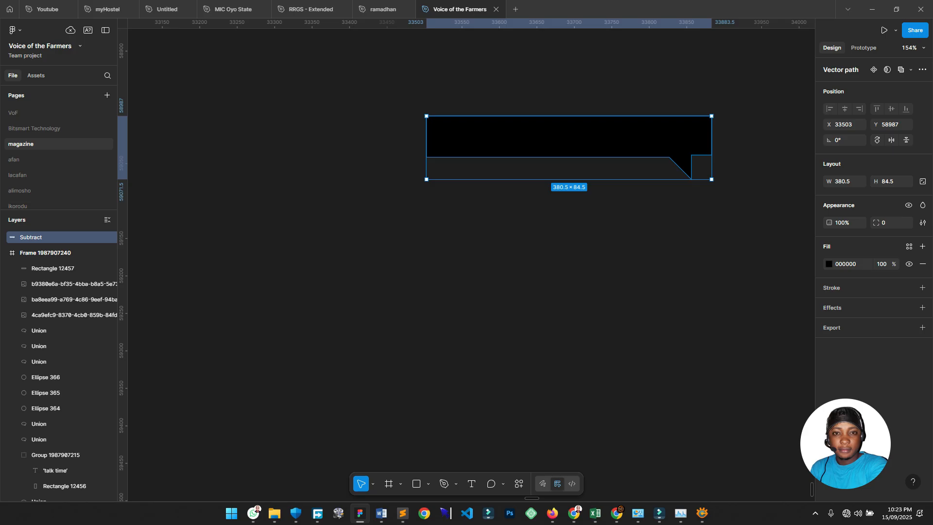
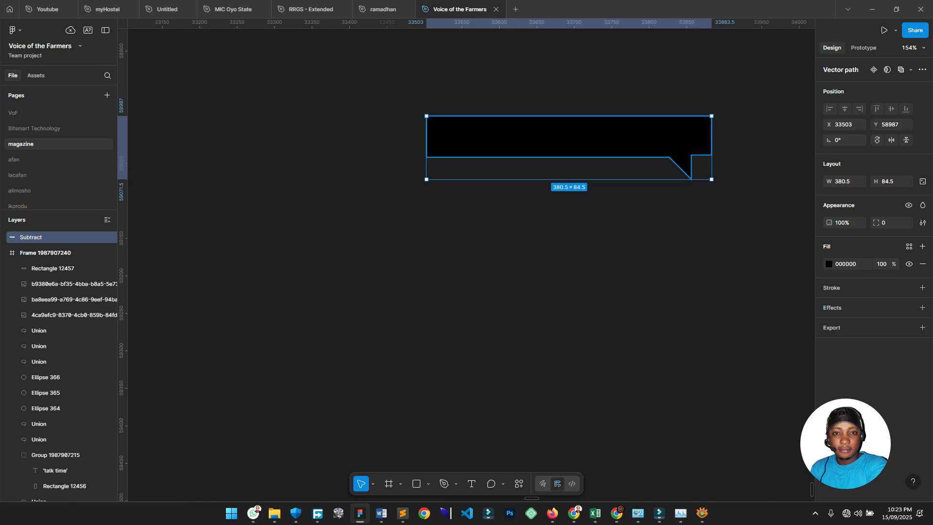
Duplicate and mirror the banner half, join both halves, then union and flatten into a 584.5 × 84.5 banner.
drag(569, 137, 322, 136)
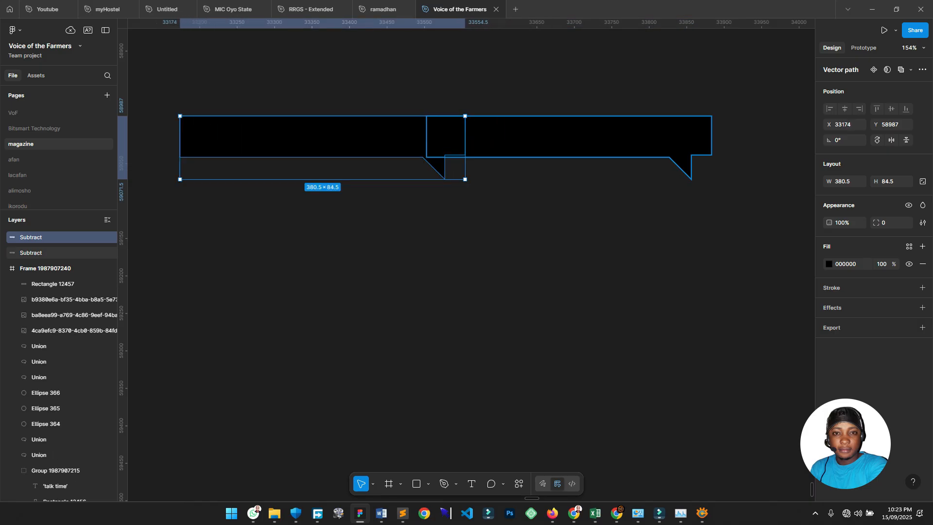
key(shift+h)
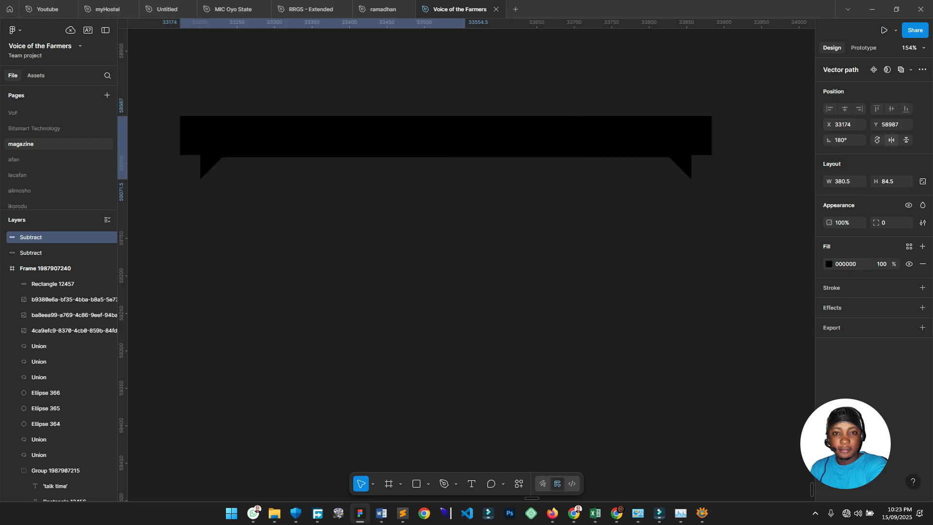
drag(322, 137, 417, 136)
mouse_move(487, 62)
mouse_down()
mouse_move(597, 181)
mouse_move(484, 62)
mouse_up()
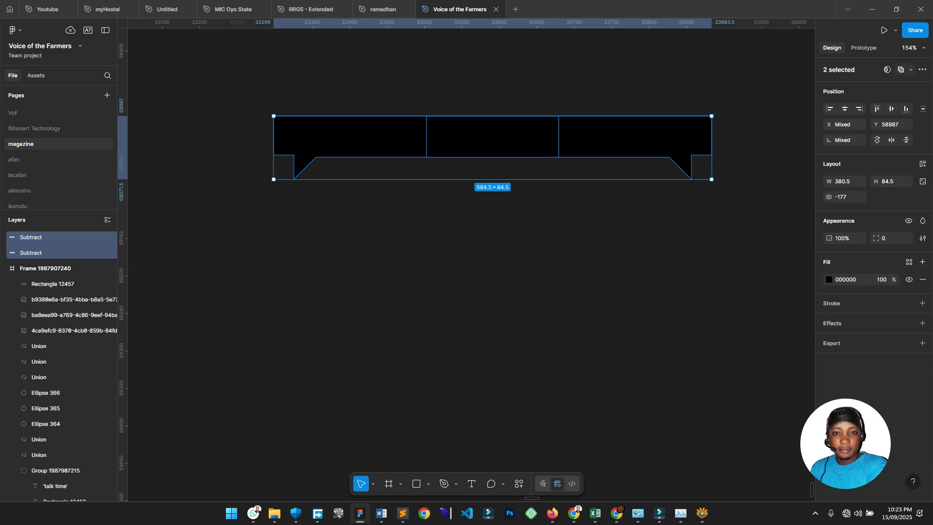
click(901, 69)
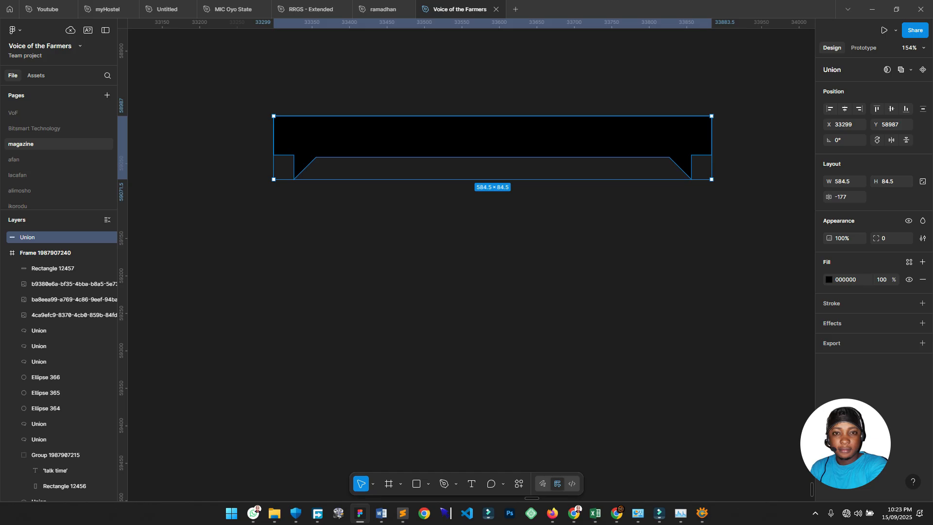
key(ctrl+e)
Move the black banner into the right poster below the three people and fill it orange ED481B.
scroll(510, 308, right, 2)
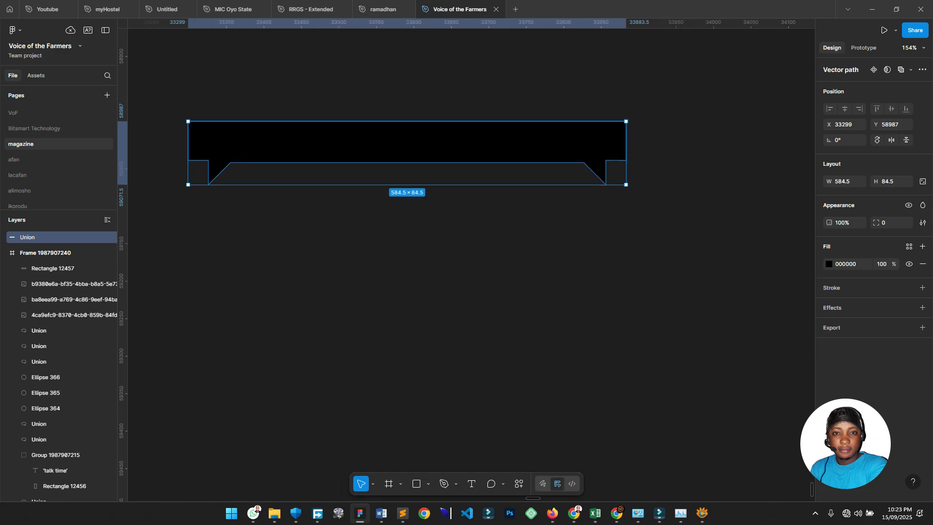
scroll(510, 307, down, 5)
scroll(719, 249, up, 5)
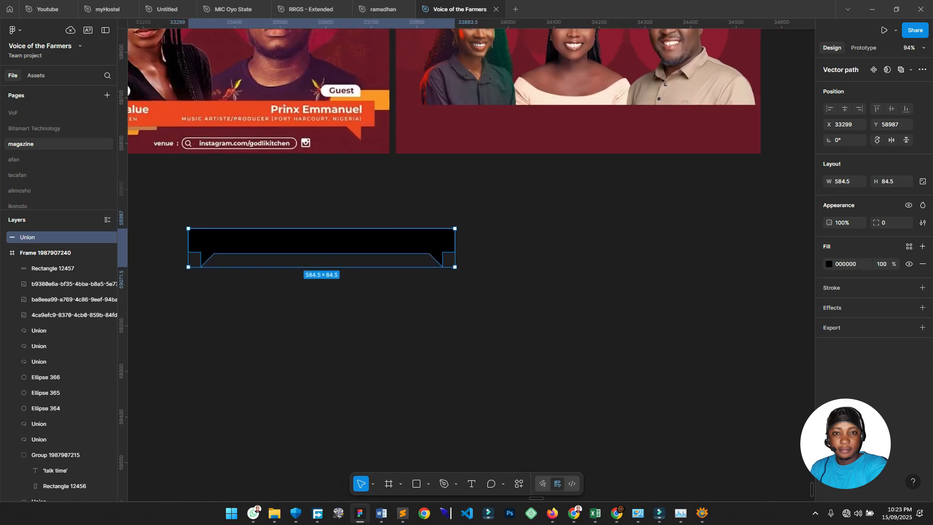
key(Escape)
scroll(470, 265, left, 2)
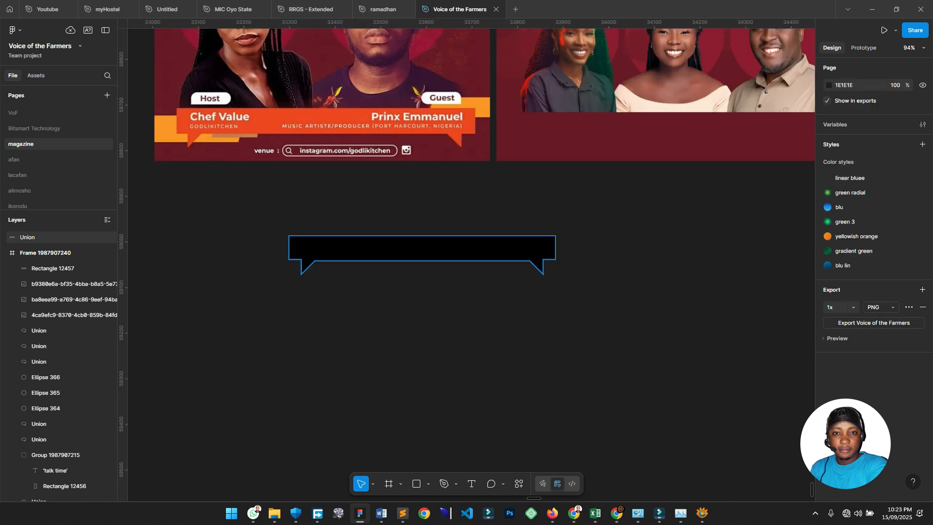
click(421, 248)
scroll(422, 248, right, 1)
scroll(422, 248, up, 1)
drag(366, 281, 593, 142)
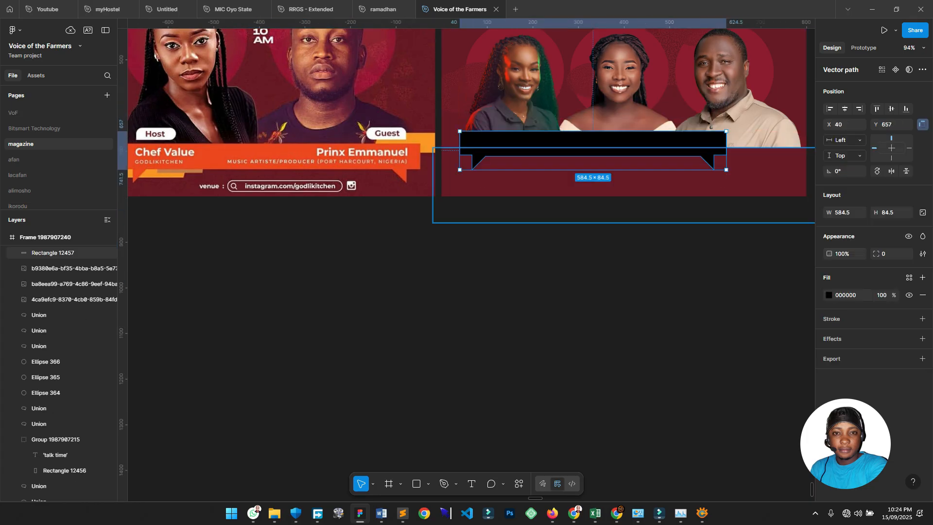
key(i)
click(309, 155)
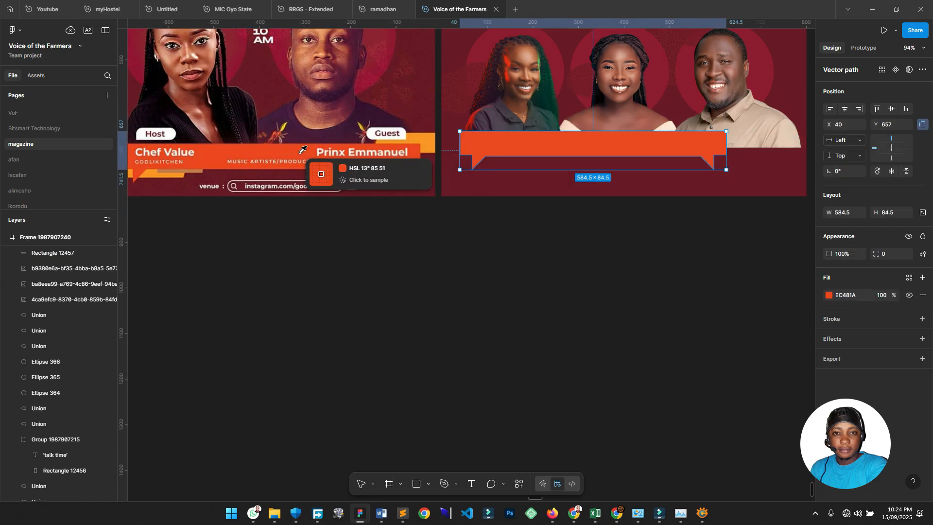
Stretch the banner's right-end points 70 units right so it is 704.5 wide.
scroll(486, 219, right, 4)
scroll(486, 218, up, 1)
drag(533, 204, 597, 204)
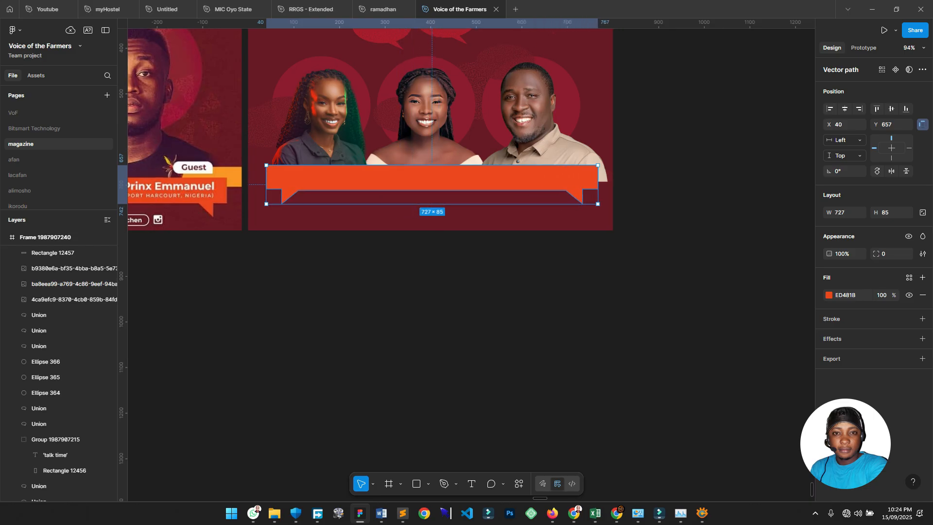
key(ctrl+z)
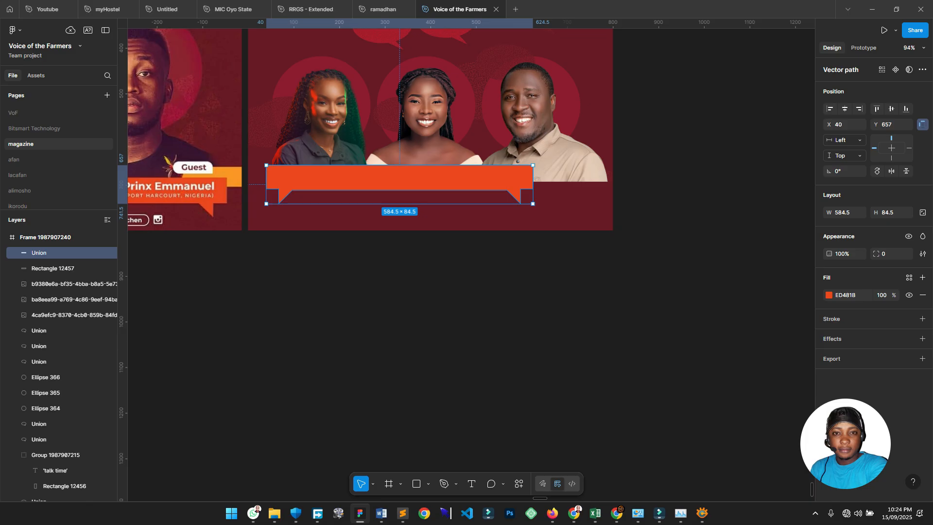
scroll(481, 211, up, 5)
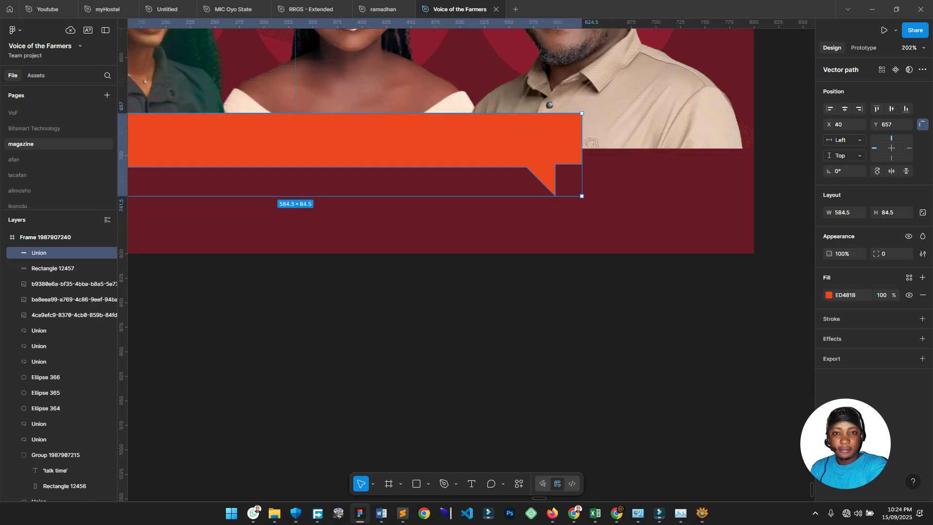
scroll(636, 303, down, 8)
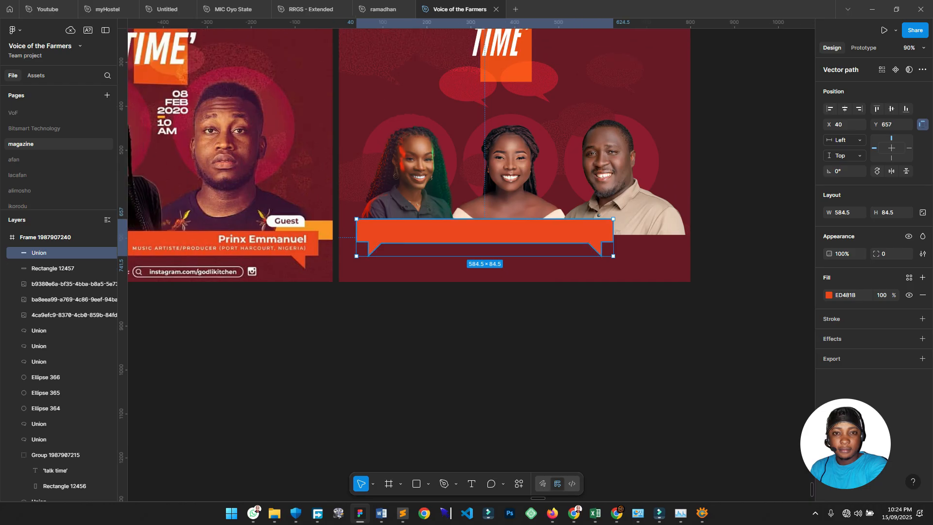
key(Return)
drag(676, 298, 539, 182)
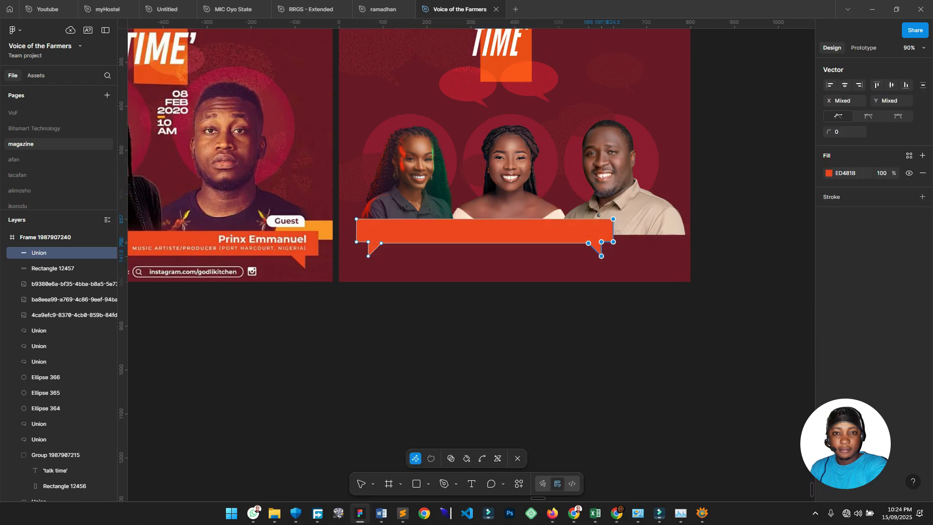
key(shift+Right)
key(shift+Right)
key(shift+Right)
key(shift+Right)
key(shift+Right)
key(shift+Right)
key(shift+Right)
key(shift+Right)
key(shift+Right)
key(shift+Right)
key(shift+Right)
key(shift+Right)
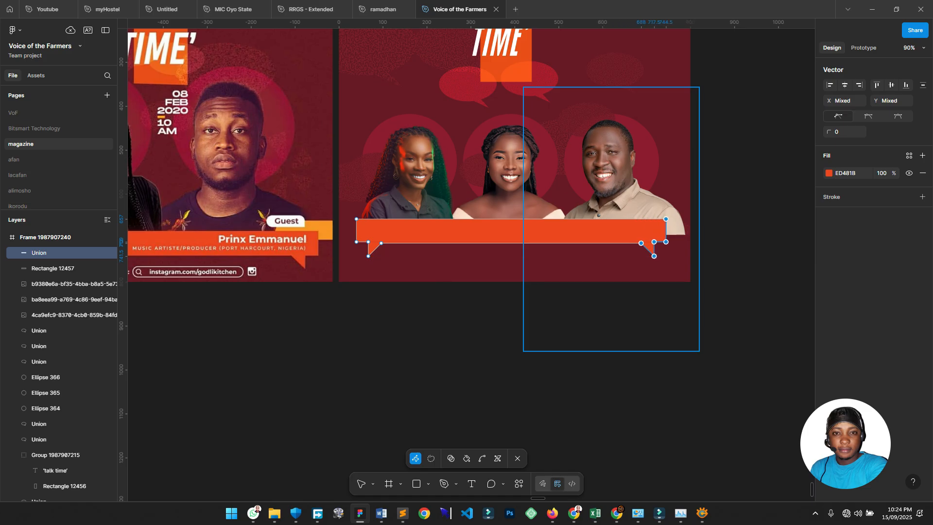
key(Escape)
key(Escape)
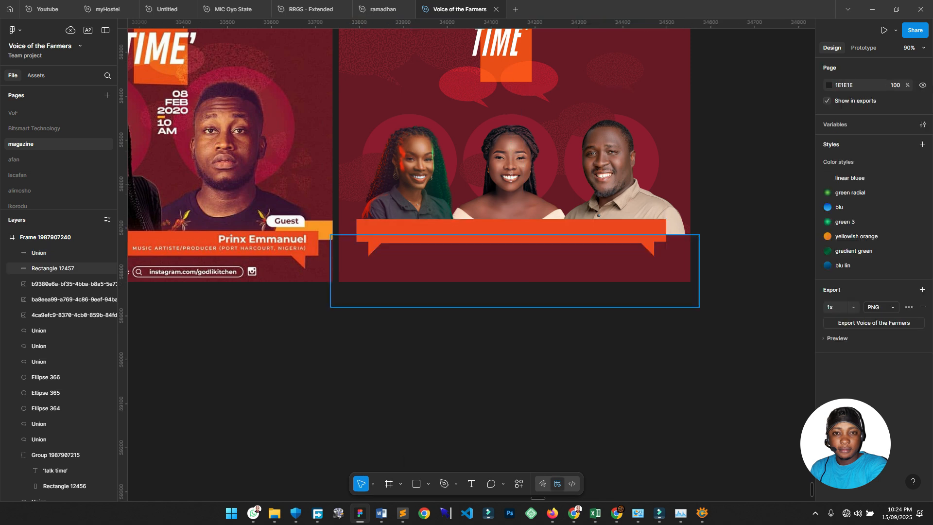
Centre the orange banner horizontally in the poster, leaving the man's photo where it was.
click(511, 232)
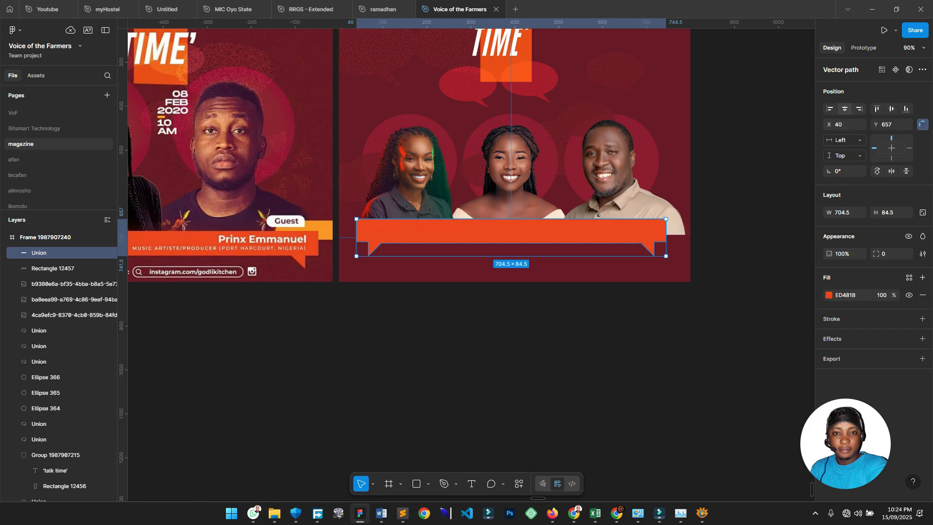
click(845, 109)
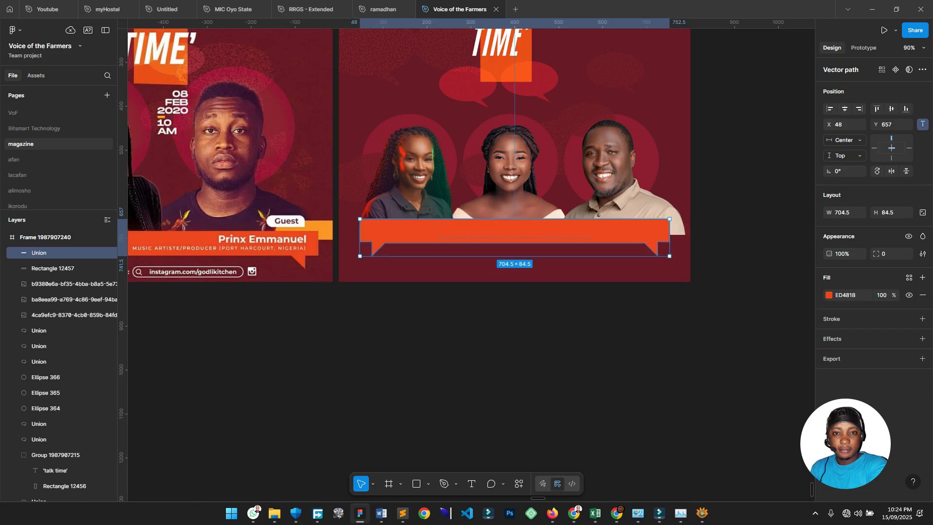
scroll(515, 243, up, 1)
drag(626, 199, 608, 199)
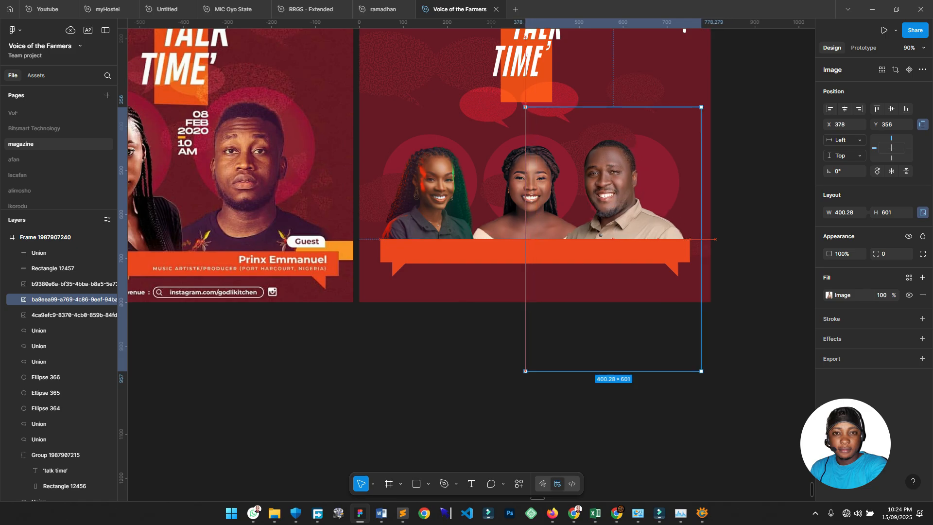
key(ctrl+z)
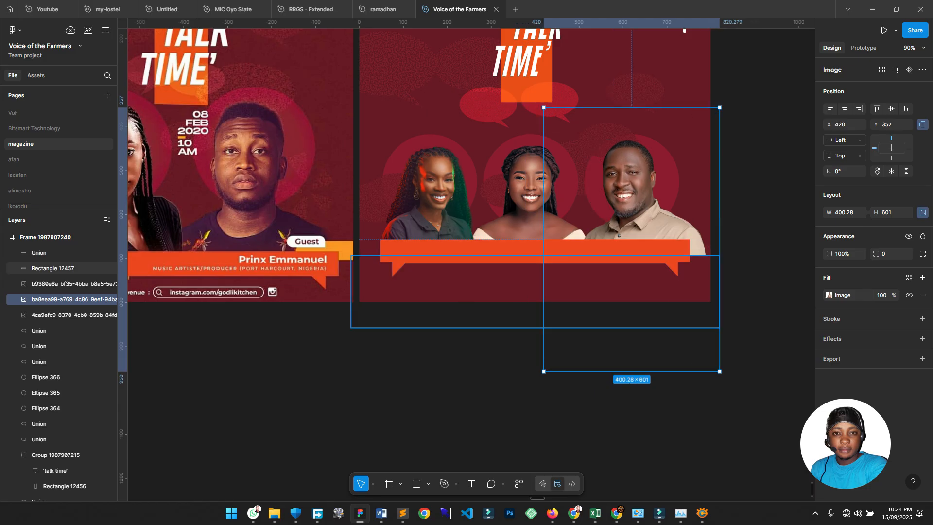
click(602, 290)
click(603, 354)
scroll(535, 340, left, 4)
scroll(534, 340, down, 1)
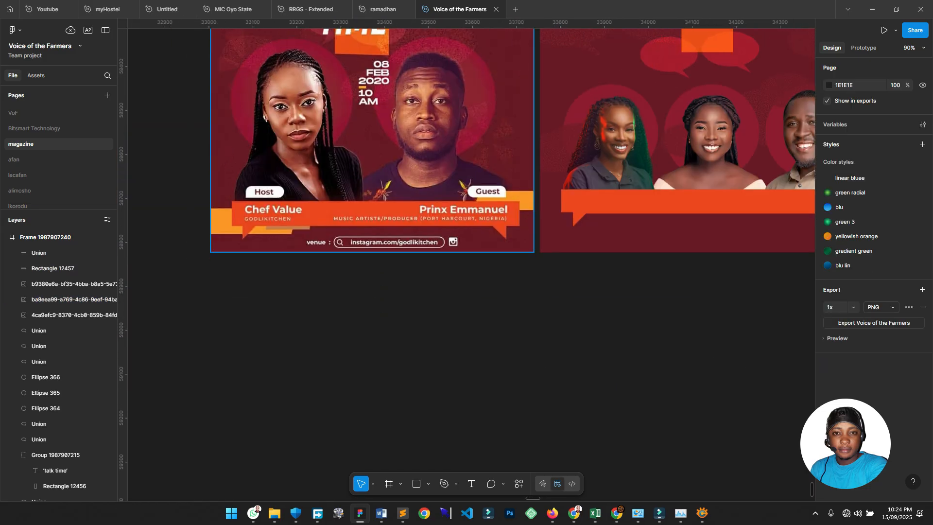
scroll(486, 243, right, 2)
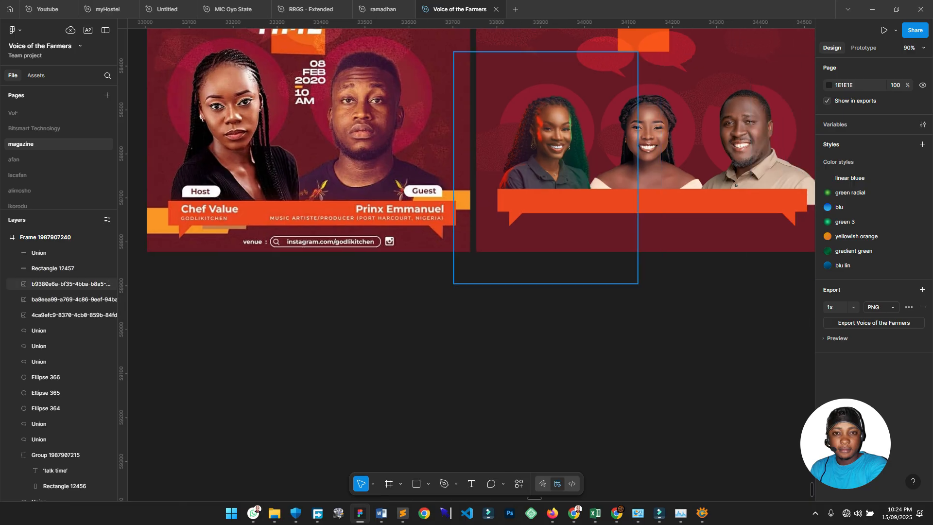
scroll(560, 217, up, 3)
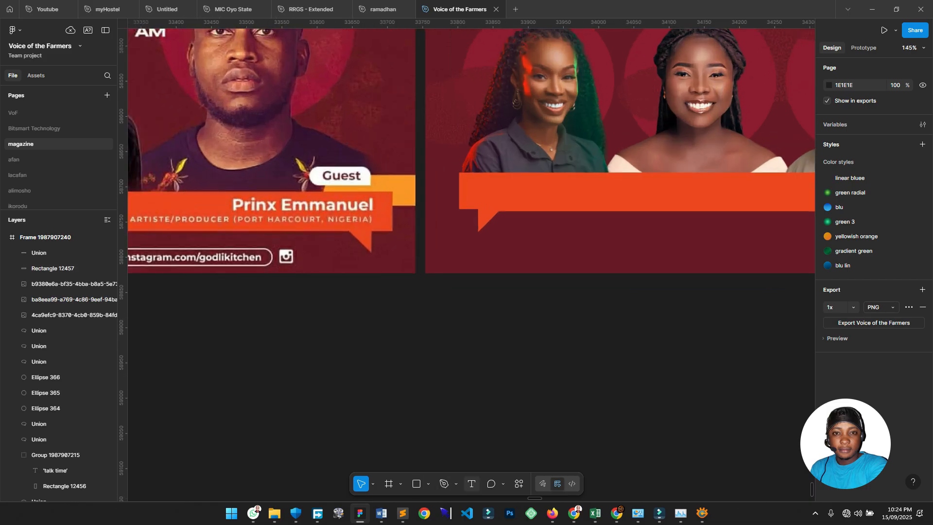
Add a text layer reading 'host' on the orange banner.
click(472, 483)
click(542, 220)
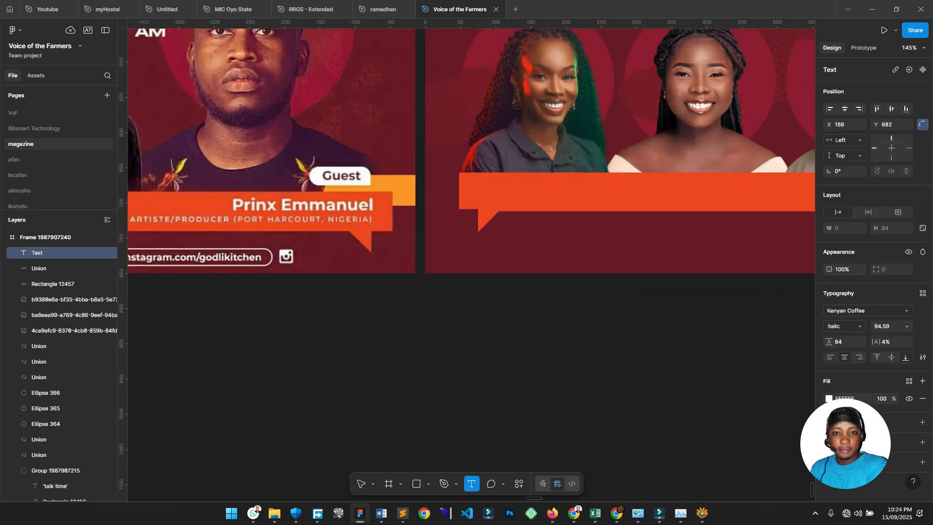
text(ho)
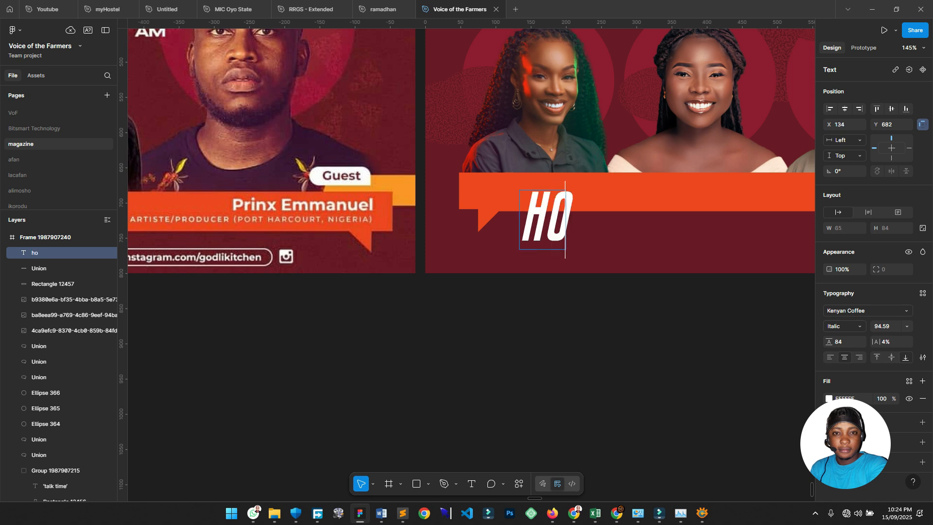
text(st)
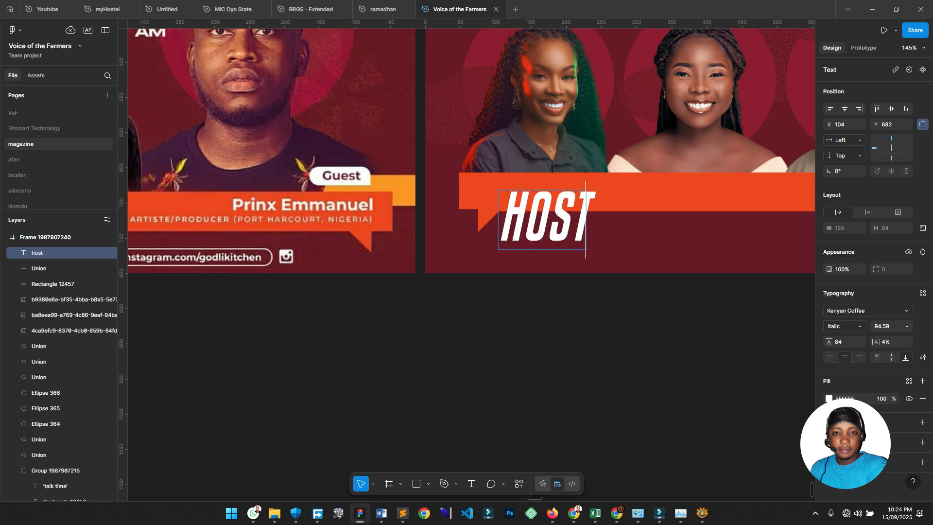
scroll(470, 264, up, 2)
scroll(471, 265, down, 2)
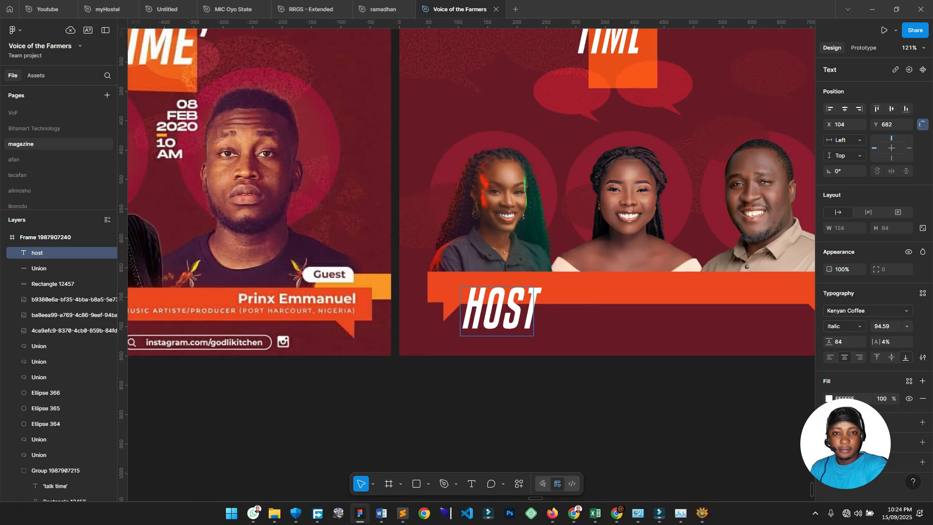
scroll(470, 265, down, 2)
scroll(470, 265, left, 2)
scroll(470, 265, left, 1)
scroll(471, 265, right, 2)
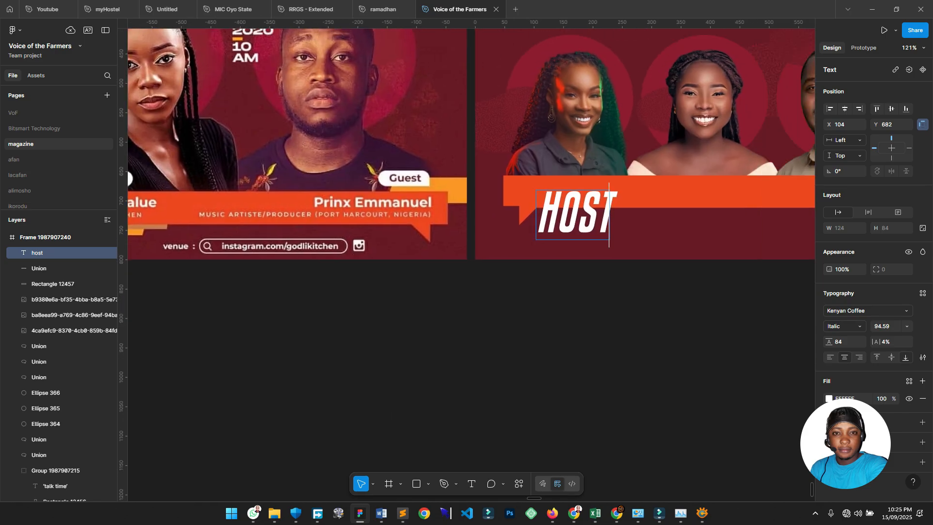
scroll(471, 265, up, 3)
scroll(470, 265, up, 2)
key(Escape)
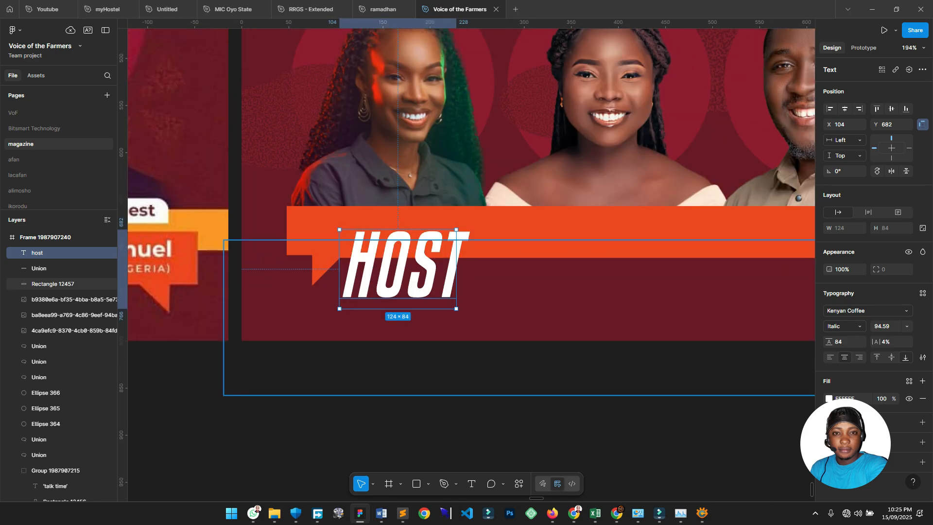
Remove the all-caps styling and change the lowercase h to a capital, giving 'Host'.
click(922, 357)
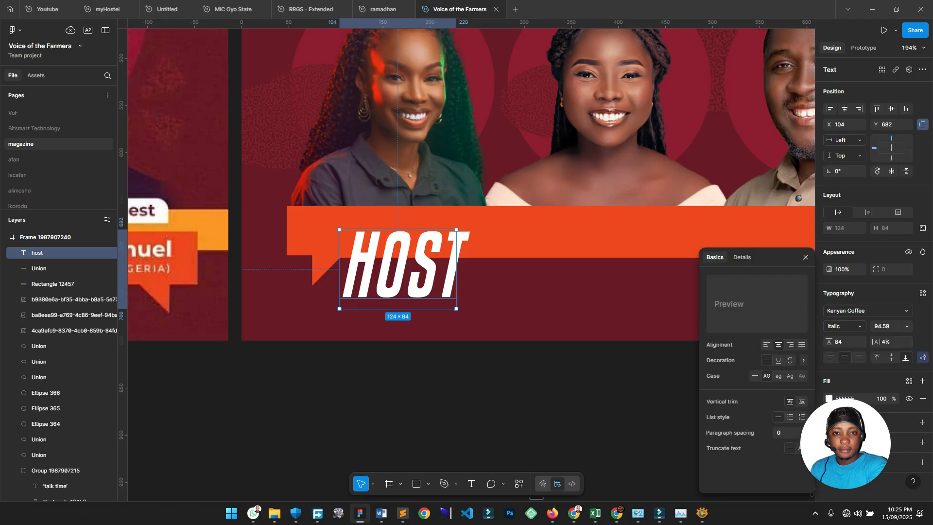
click(754, 376)
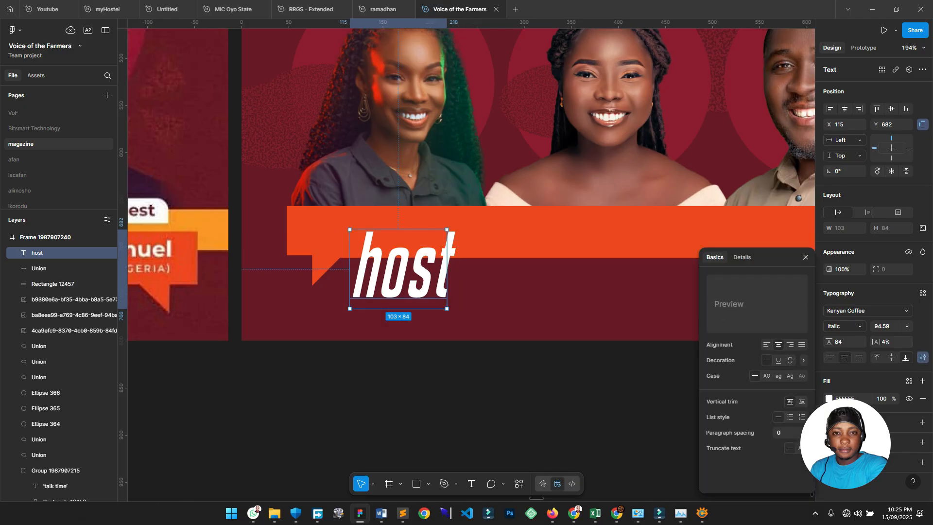
double_click(399, 268)
key(Left)
key(Right)
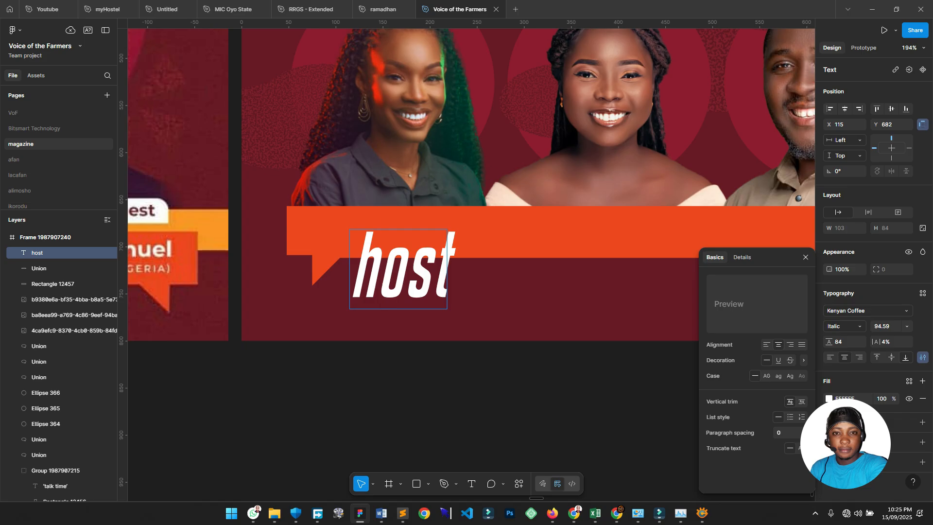
key(shift+Left)
text(H)
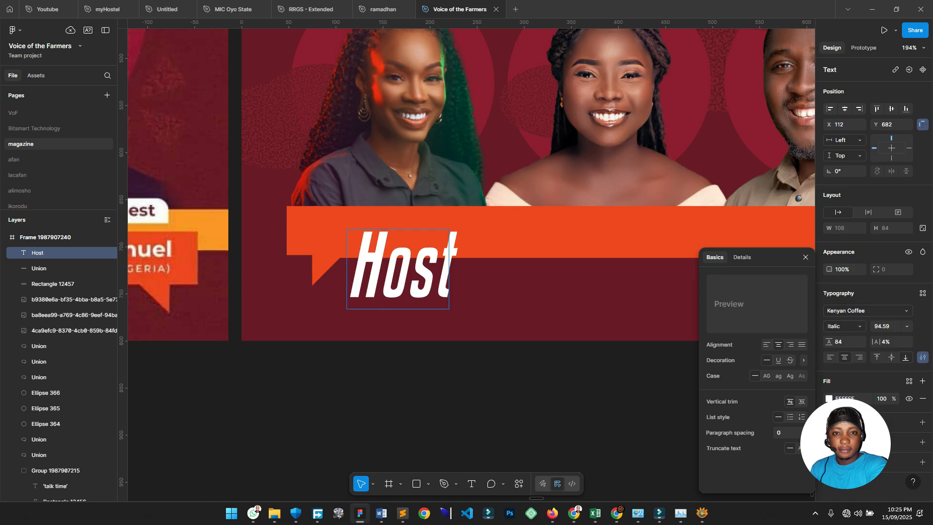
scroll(216, 142, down, 3)
key(Escape)
Move 'Host' to X 188, Y 693, just below the banner beside the bubble tail.
drag(350, 235, 524, 230)
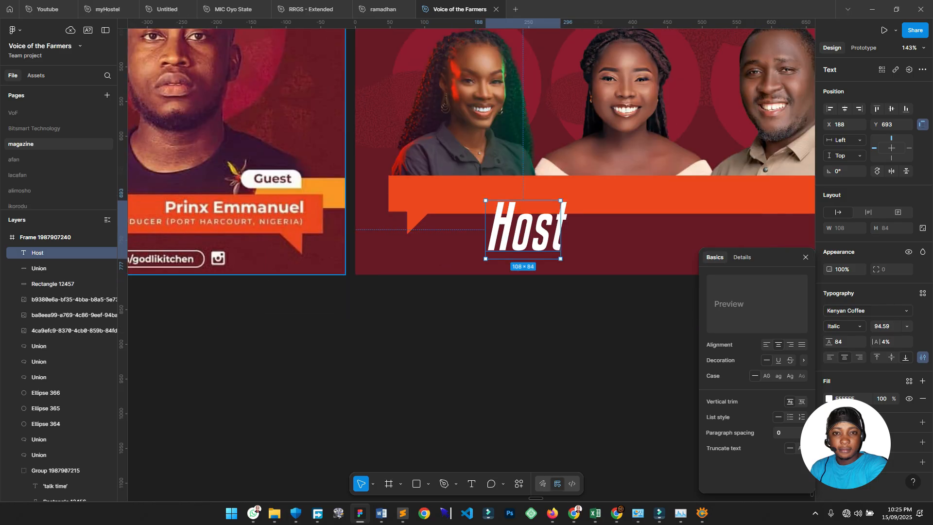
drag(272, 178, 479, 156)
scroll(478, 156, up, 3)
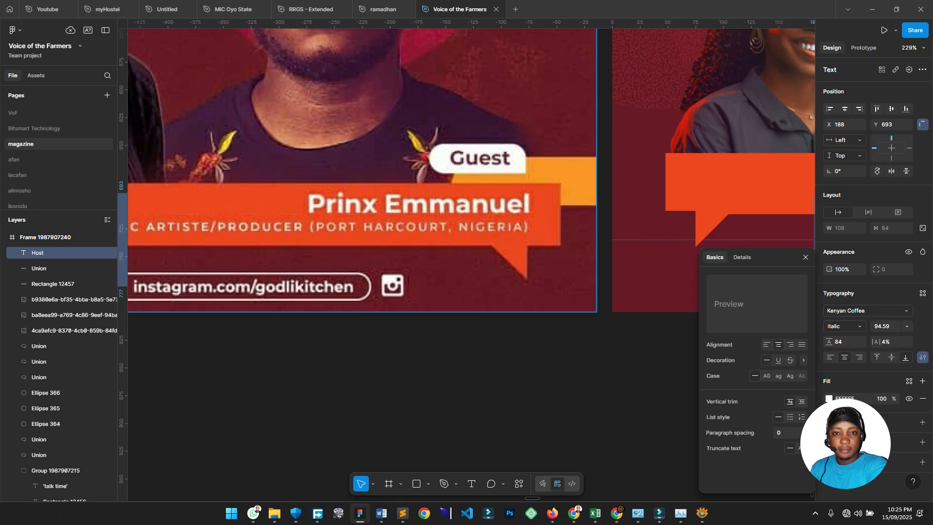
drag(656, 233, 140, 218)
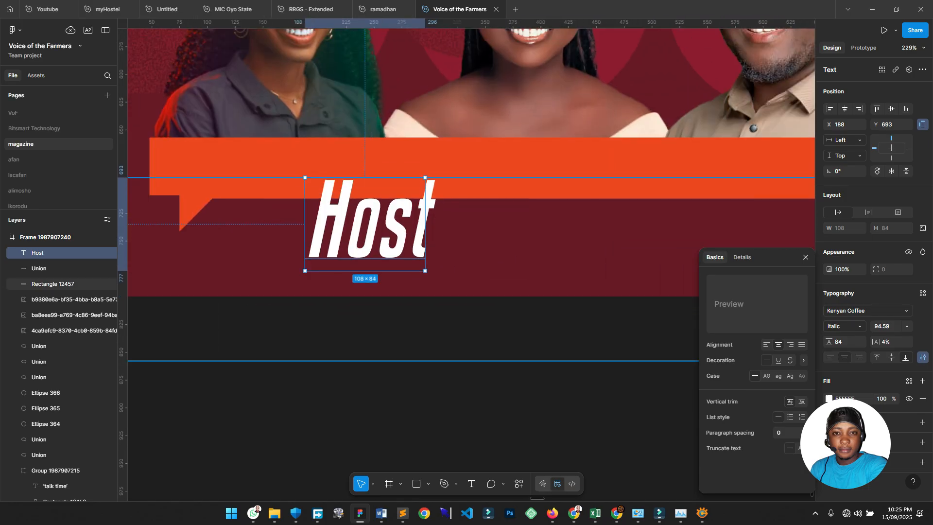
Set the Host text's font to MTN Brighter Sans in Bold weight.
click(855, 310)
text(mtn)
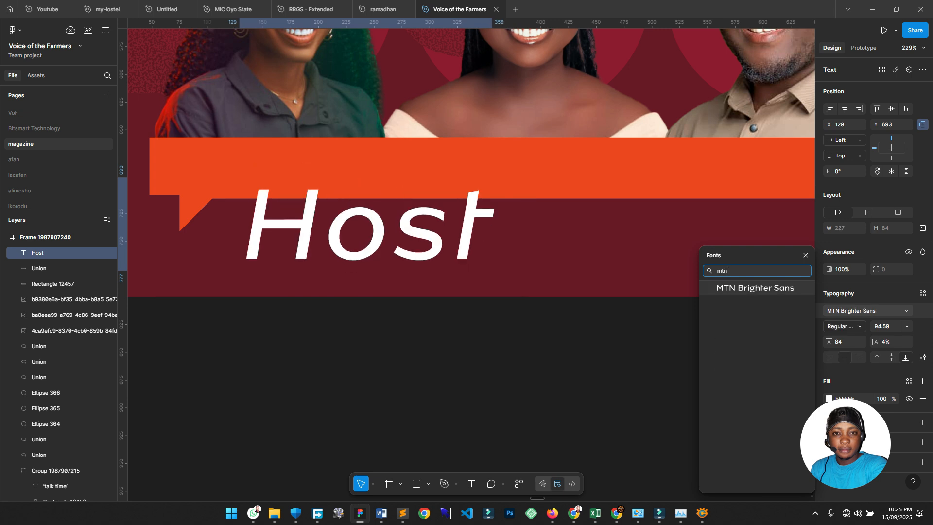
key(Return)
scroll(636, 345, left, 3)
scroll(636, 346, down, 5)
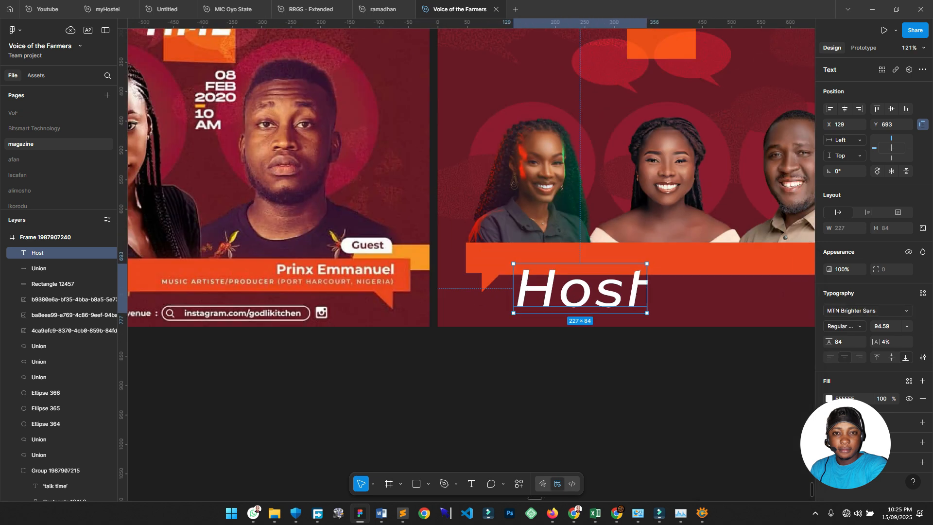
scroll(465, 263, left, 4)
scroll(465, 262, down, 1)
scroll(615, 286, right, 4)
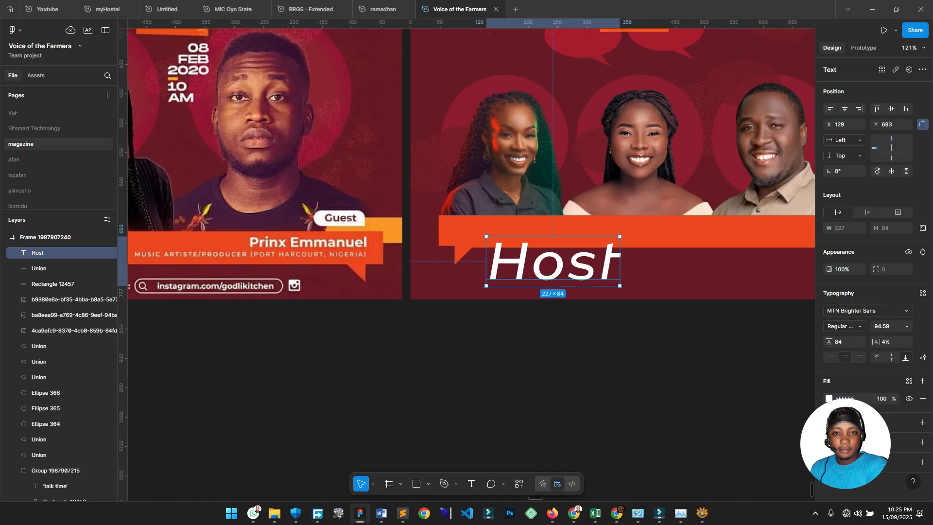
scroll(615, 286, up, 5)
scroll(614, 286, right, 1)
scroll(466, 262, right, 1)
scroll(466, 262, up, 1)
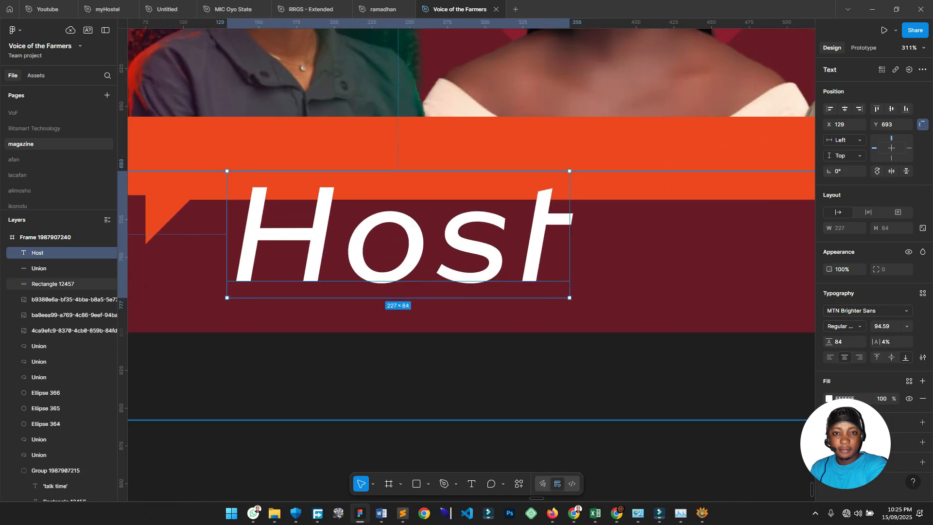
click(844, 326)
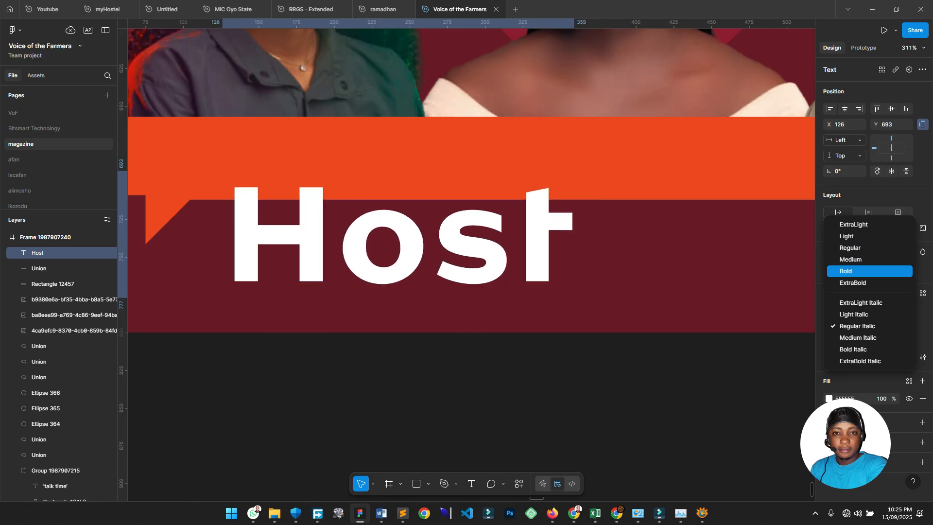
click(855, 271)
scroll(631, 343, down, 5)
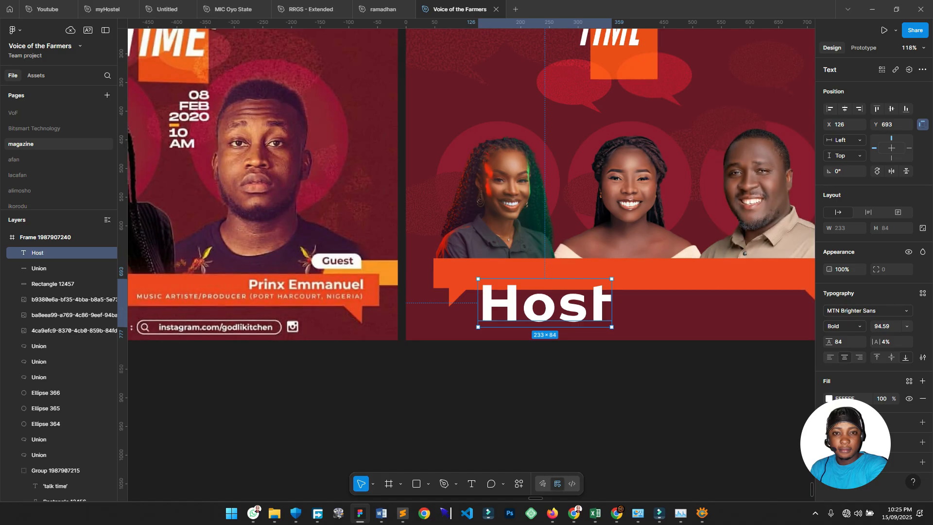
Scale the Host label proportionally down to 64 × 24.
key(k)
drag(611, 327, 529, 311)
scroll(529, 311, up, 3)
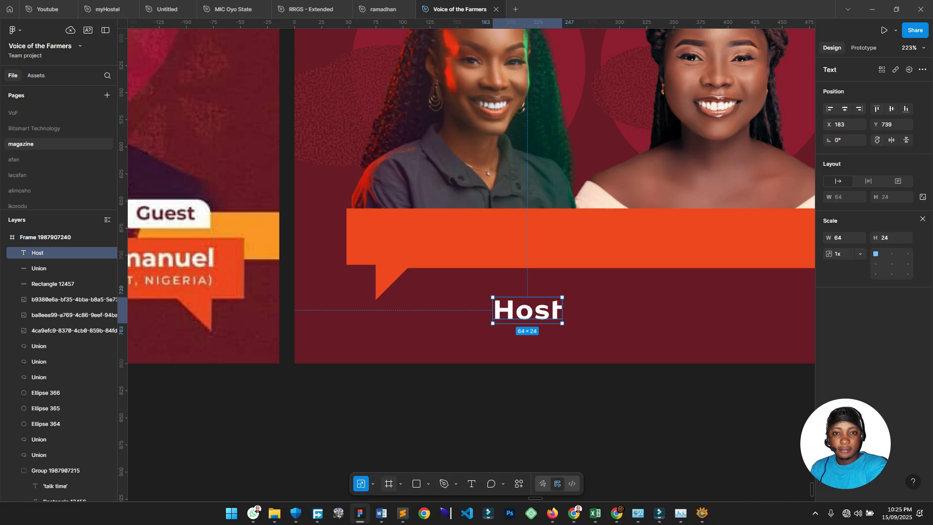
Draw an 81 × 38 frame around the Host text and fill it white.
key(f)
drag(484, 288, 572, 330)
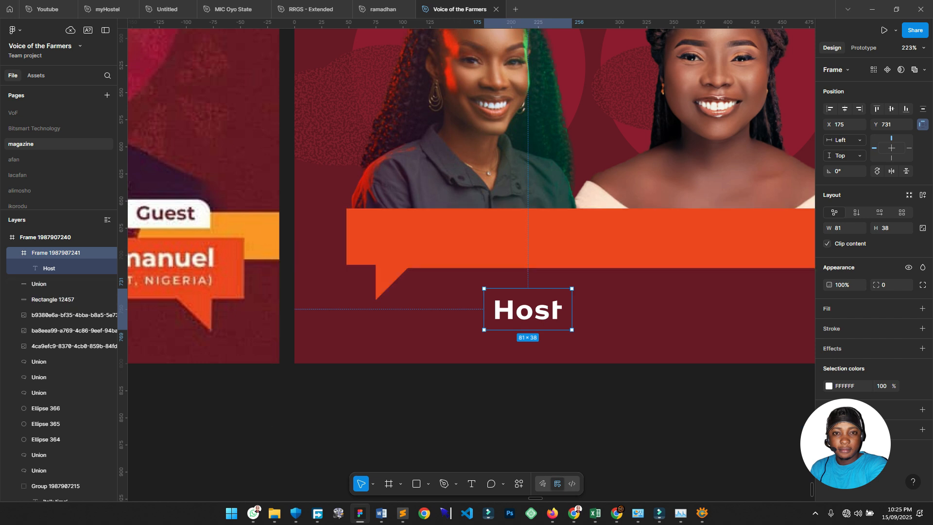
scroll(583, 335, left, 1)
scroll(583, 335, down, 1)
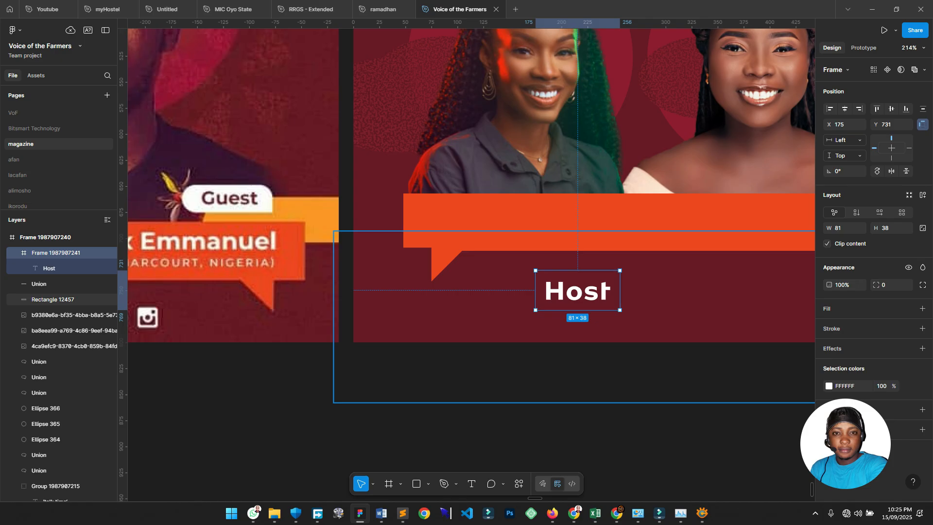
key(i)
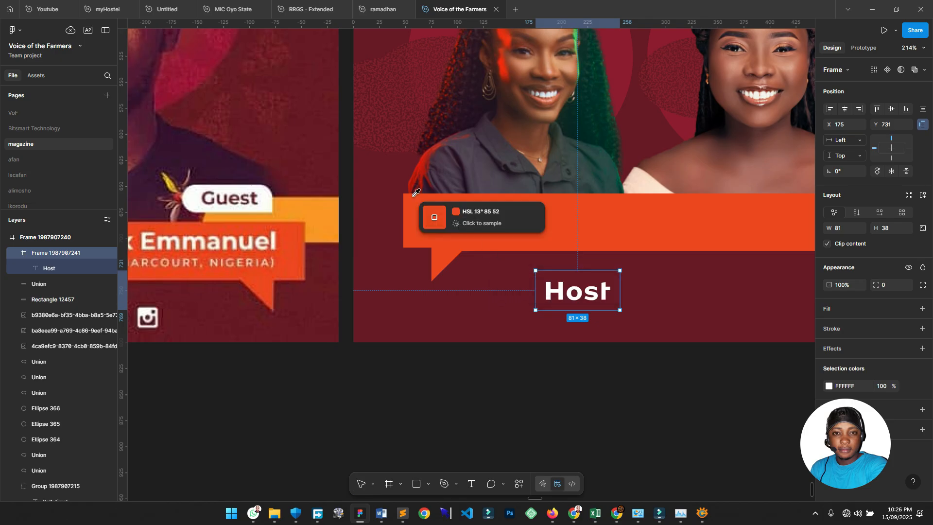
click(265, 191)
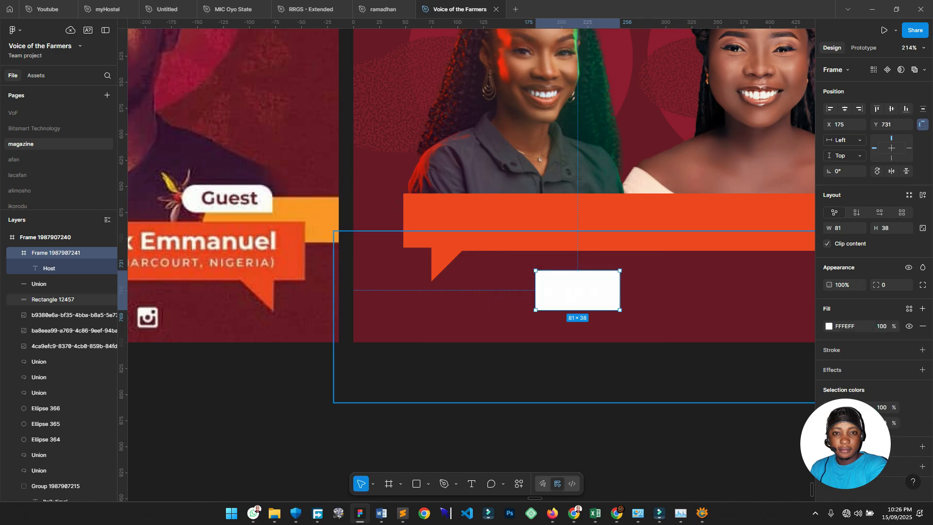
click(578, 371)
Recolour the Host text with the flyer's maroon background colour.
ctrl+click(578, 292)
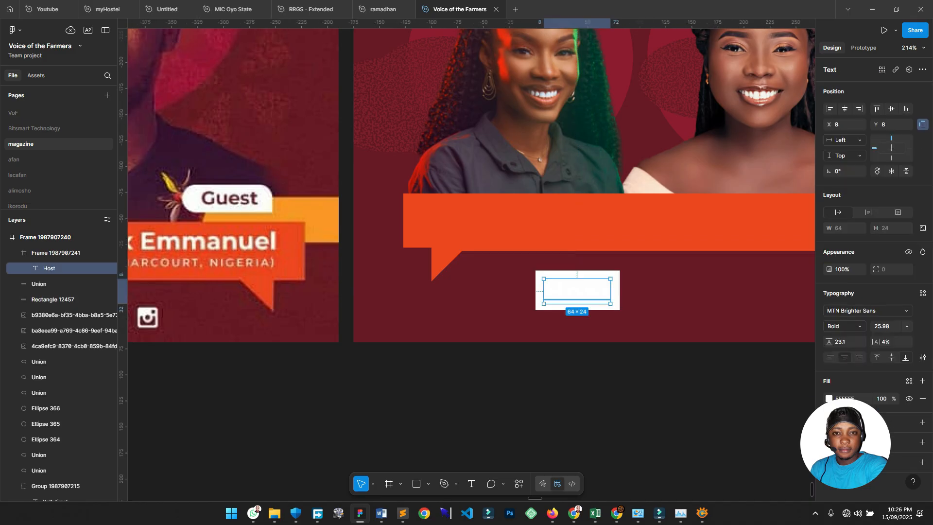
key(i)
click(690, 290)
click(632, 388)
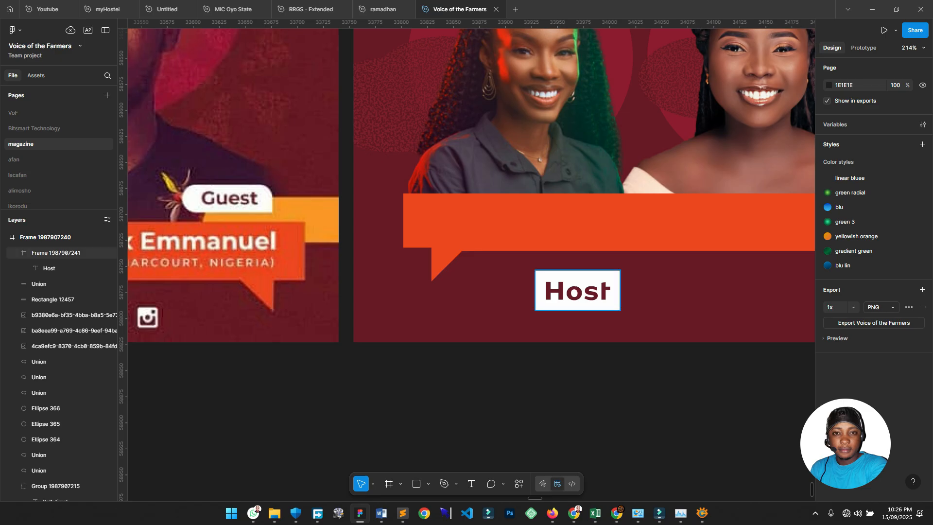
click(577, 290)
scroll(577, 290, left, 5)
scroll(577, 290, down, 1)
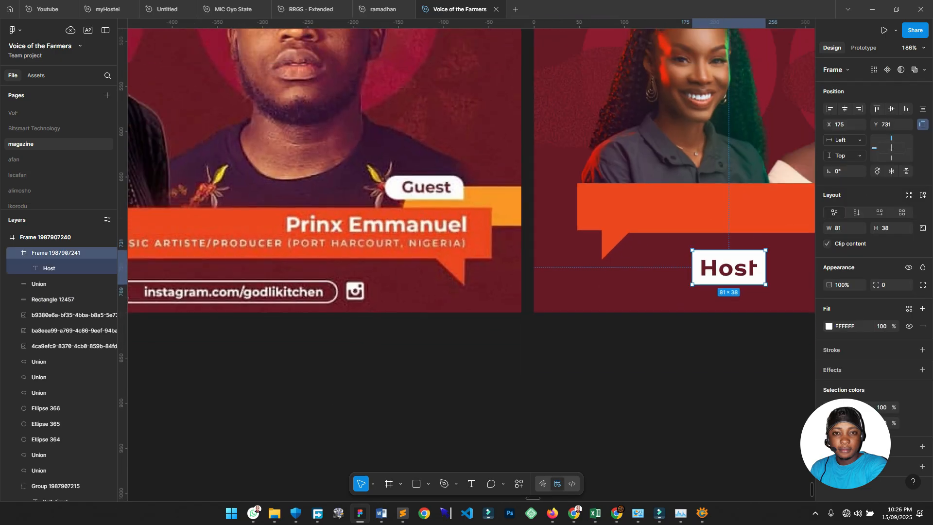
scroll(577, 290, left, 2)
scroll(577, 290, right, 3)
Give the Host box a corner radius of 50.
click(892, 285)
text(50)
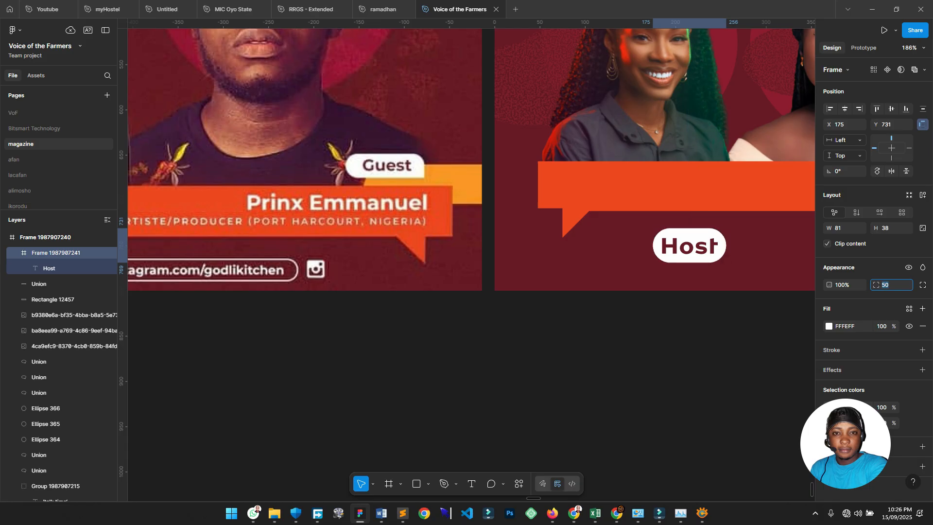
mouse_move(514, 273)
mouse_down()
mouse_move(649, 267)
mouse_move(517, 270)
mouse_up()
scroll(649, 267, down, 1)
click(892, 285)
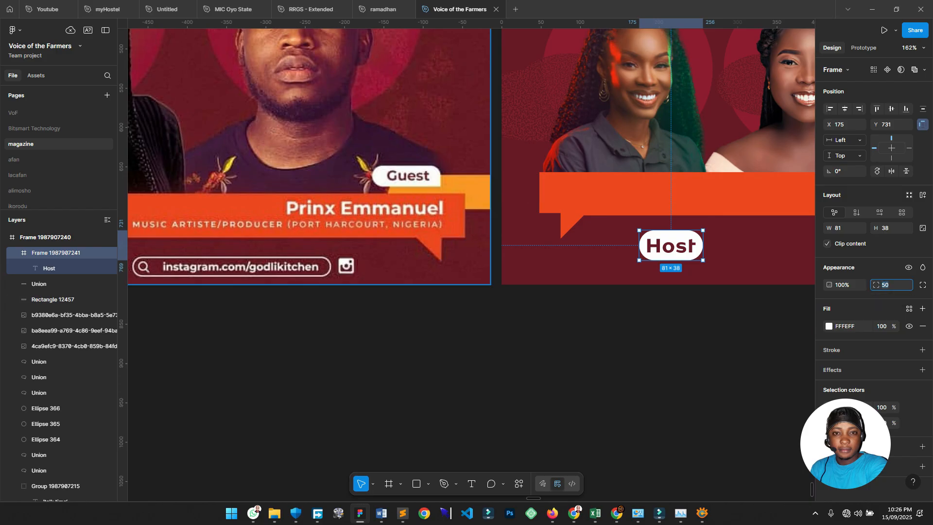
scroll(467, 168, up, 1)
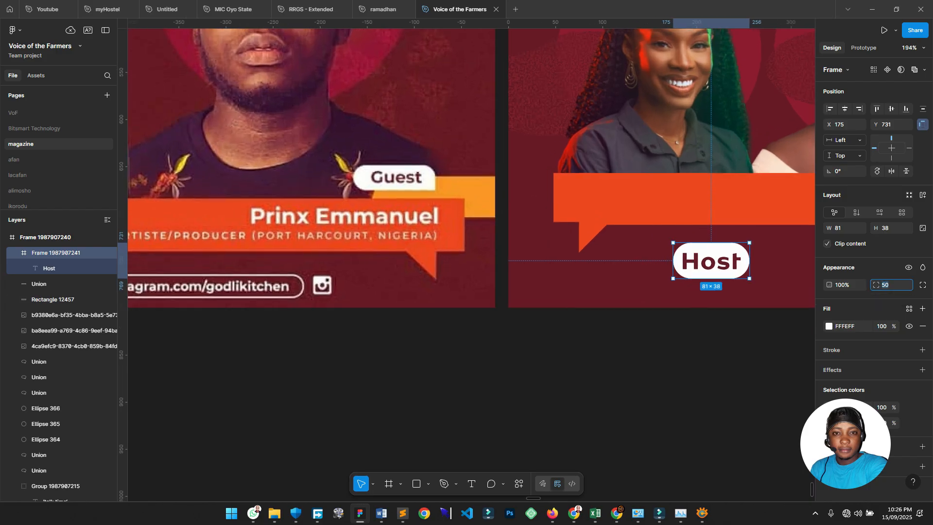
Switch to independent corners, make the bottom-right corner 0, and try top-right radius values.
click(922, 285)
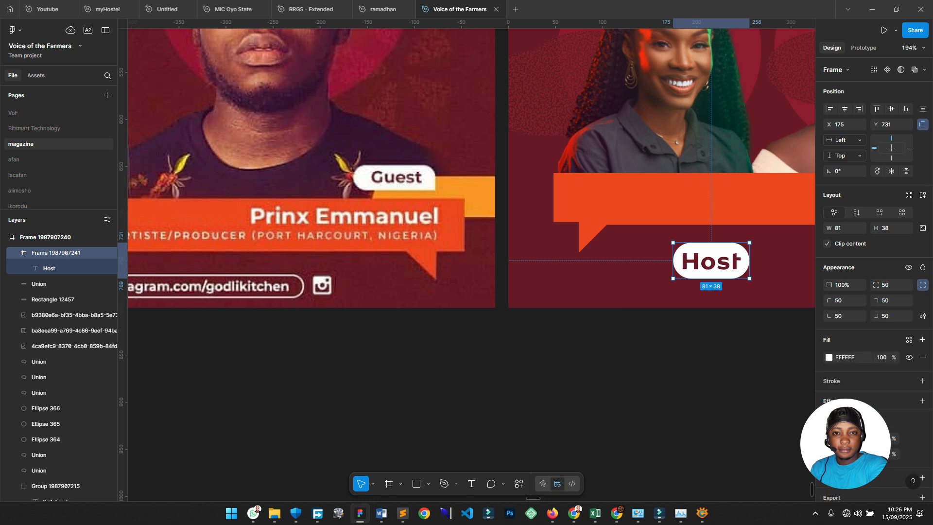
click(888, 316)
text(o)
key(Return)
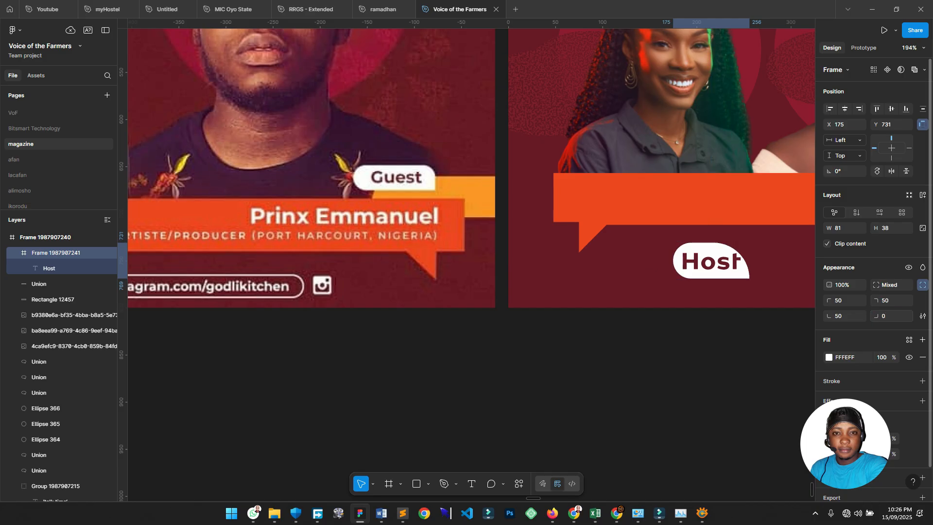
click(890, 301)
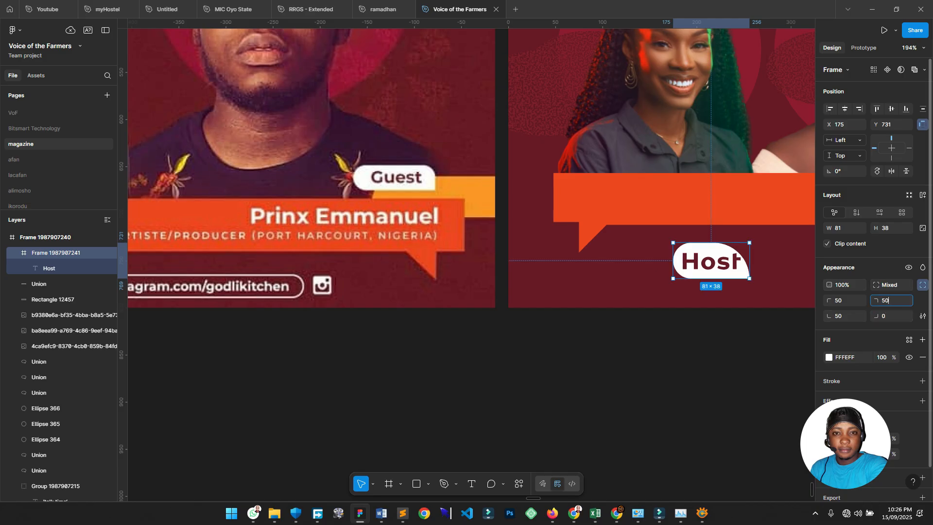
key(BackSpace)
key(BackSpace)
text(20)
key(Return)
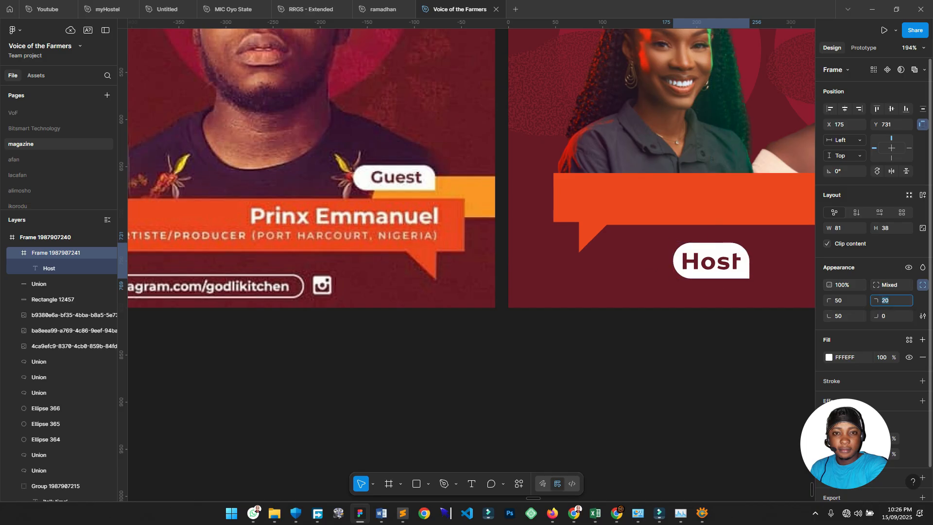
text(10)
key(Return)
text(8)
key(Up)
key(shift+Up)
key(shift+Up)
key(Down)
key(Down)
key(Down)
key(Down)
key(Down)
key(Down)
key(Down)
key(Down)
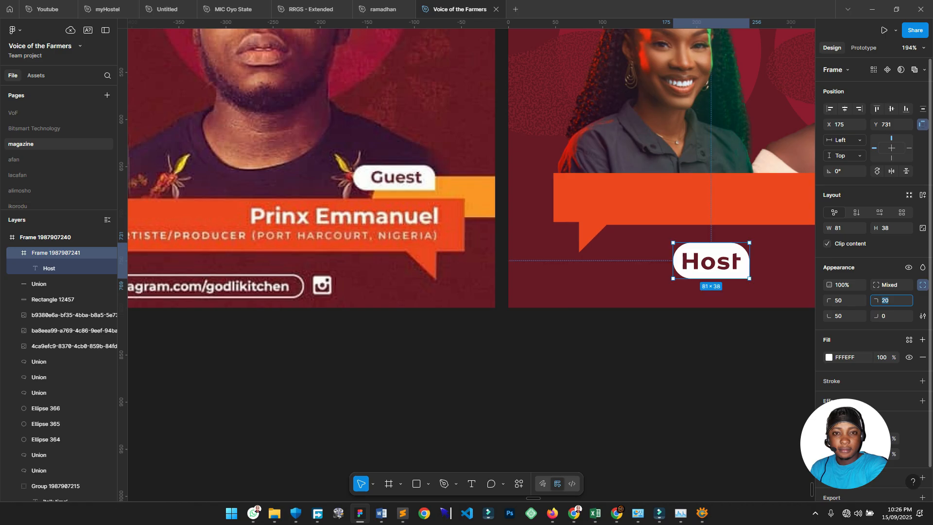
Settle the top-right corner radius at 16 after previewing a 61 radius.
click(739, 386)
scroll(642, 369, down, 5)
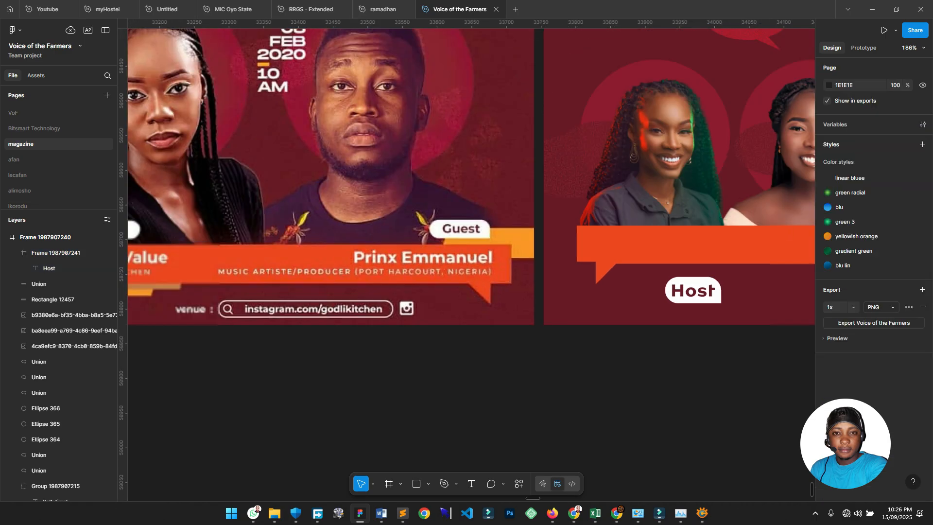
scroll(684, 374, up, 2)
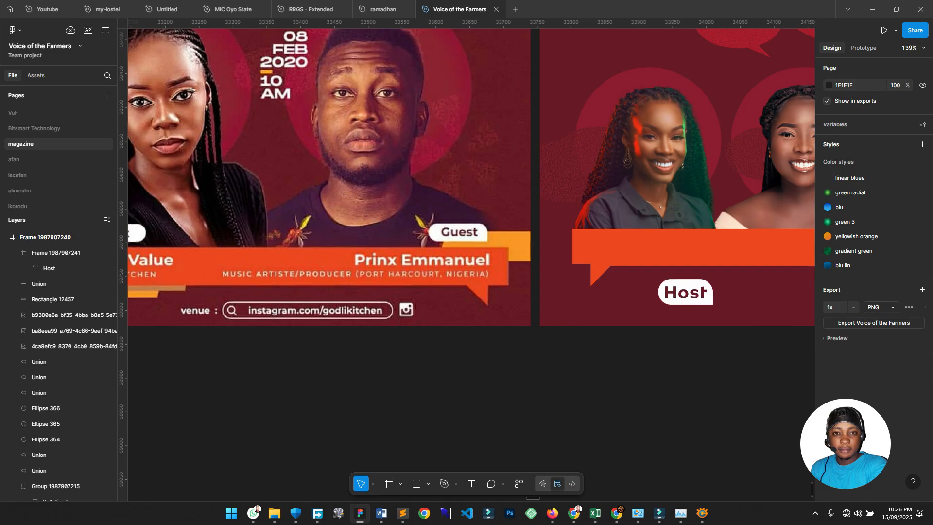
click(685, 292)
click(885, 301)
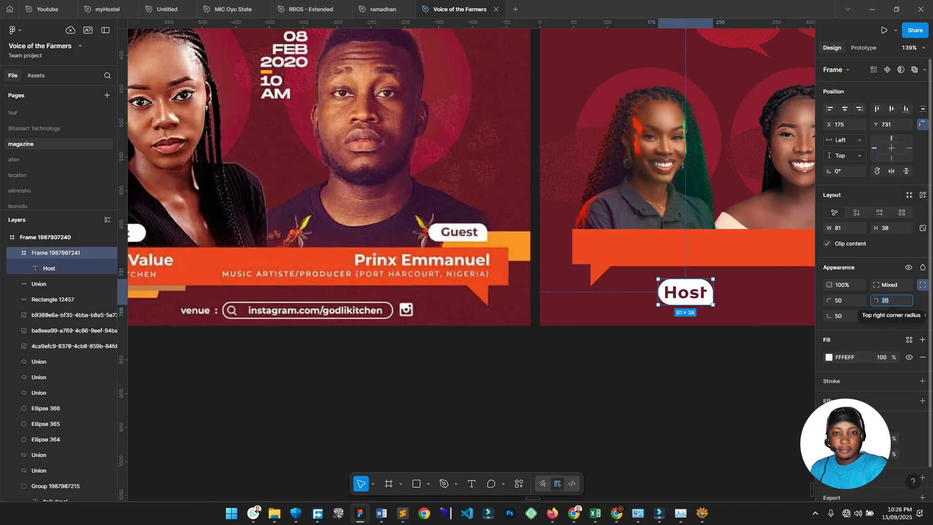
text(61)
key(Return)
click(885, 300)
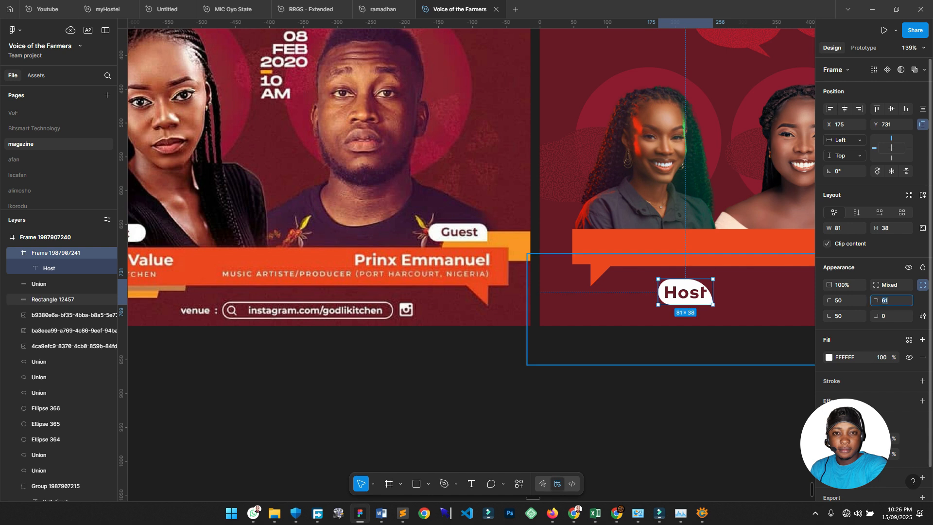
text(16)
key(Return)
key(Escape)
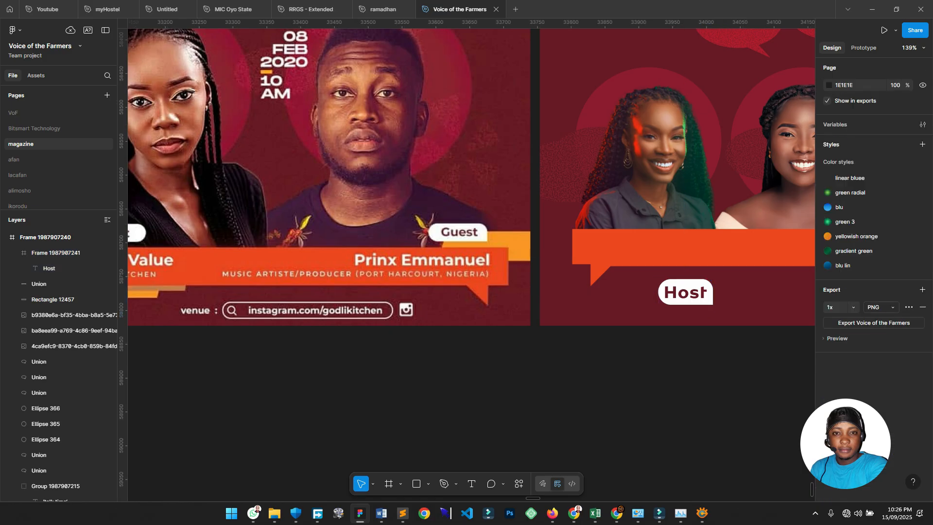
scroll(694, 336, down, 3)
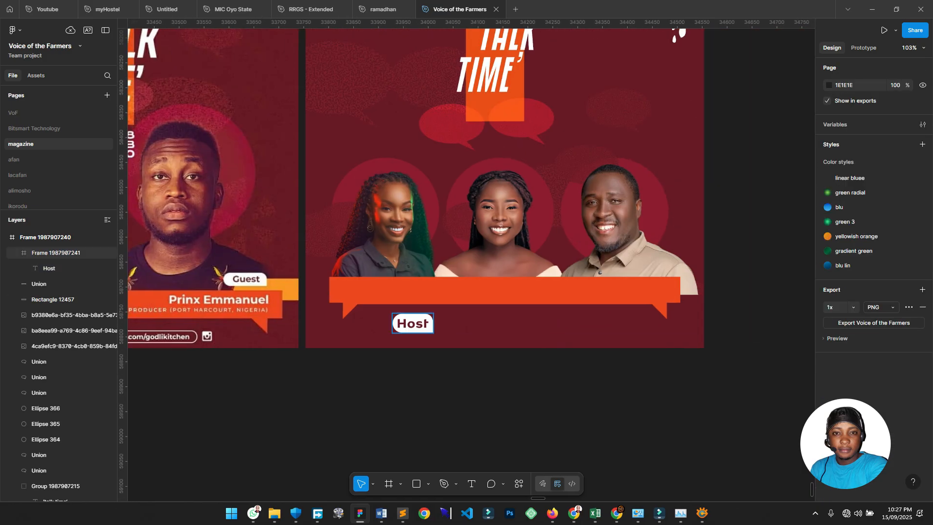
Widen the Host pill to 107, center its text, and copy it onto the banner.
click(412, 323)
drag(432, 323, 446, 323)
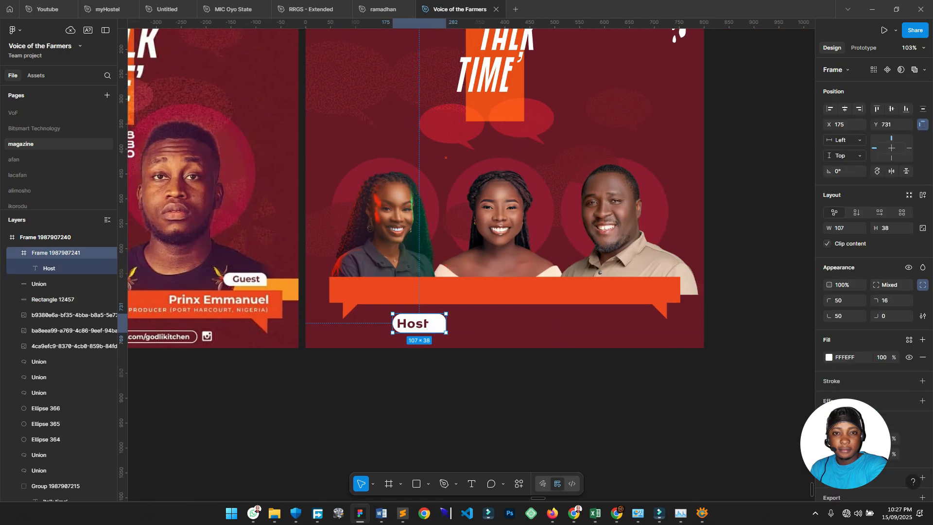
double_click(413, 323)
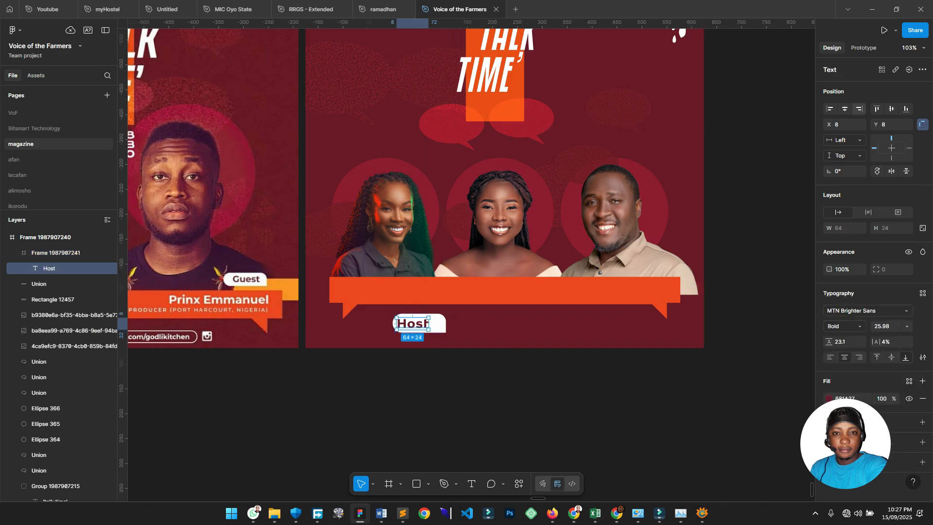
click(845, 109)
click(447, 381)
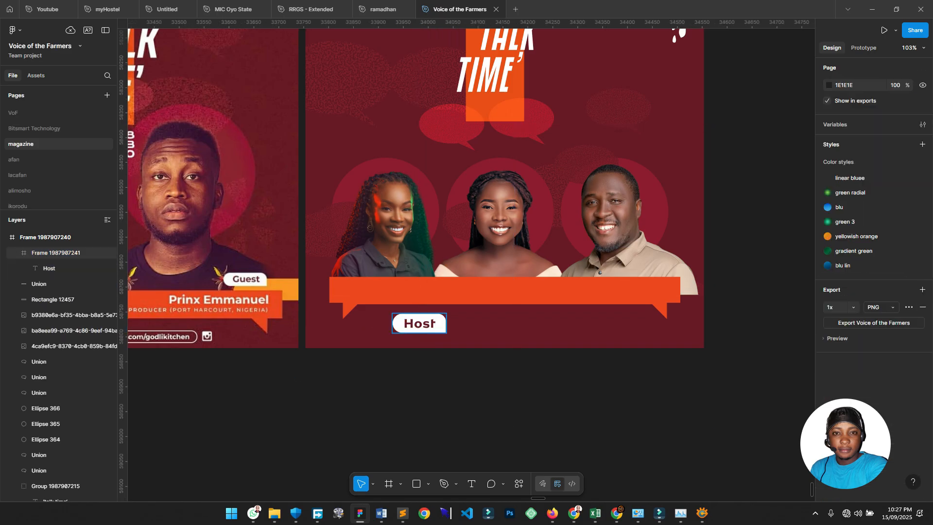
click(420, 323)
drag(420, 324, 505, 269)
Retype the copied middle pill's text as 'Guest'.
double_click(505, 268)
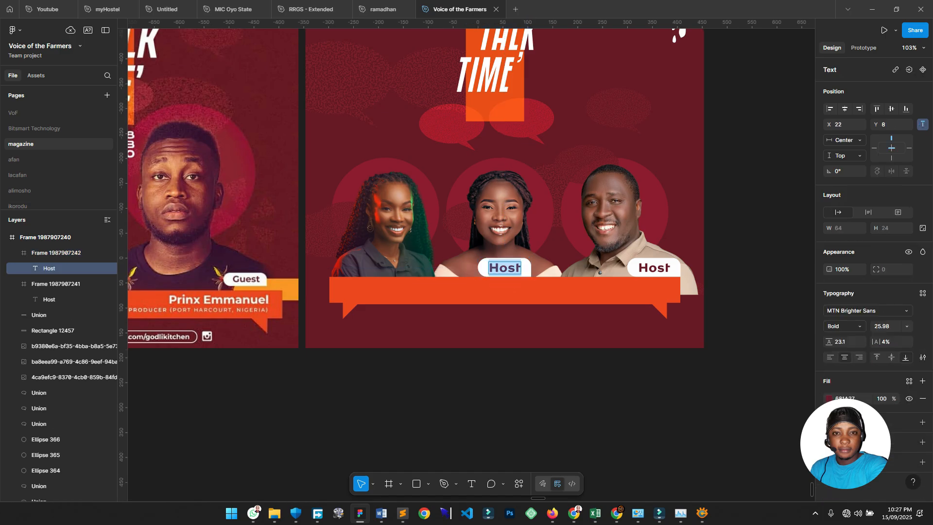
text(Guest)
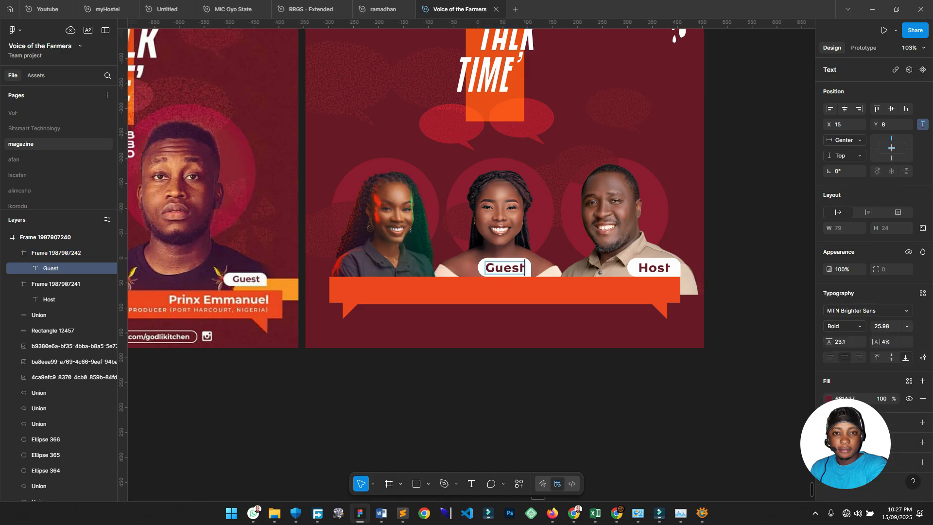
click(542, 363)
scroll(541, 363, up, 2)
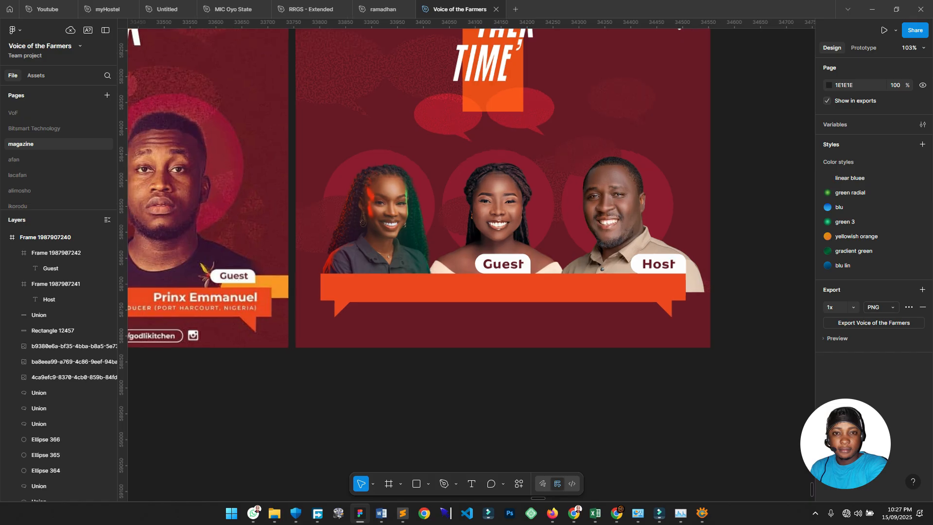
scroll(541, 364, left, 1)
click(541, 253)
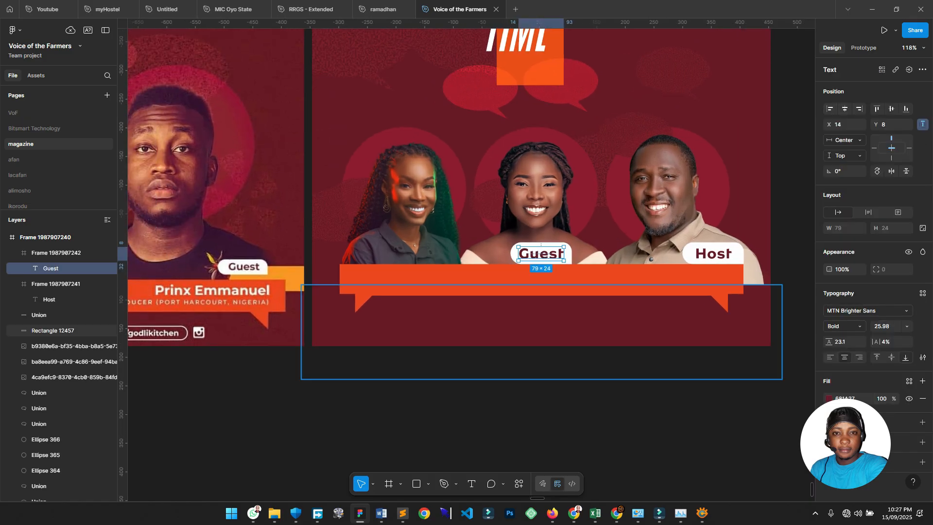
click(541, 369)
Copy the Guest pill above the first speaker as a mirrored copy with its text flipped back readable.
click(541, 254)
click(922, 285)
drag(541, 253, 370, 253)
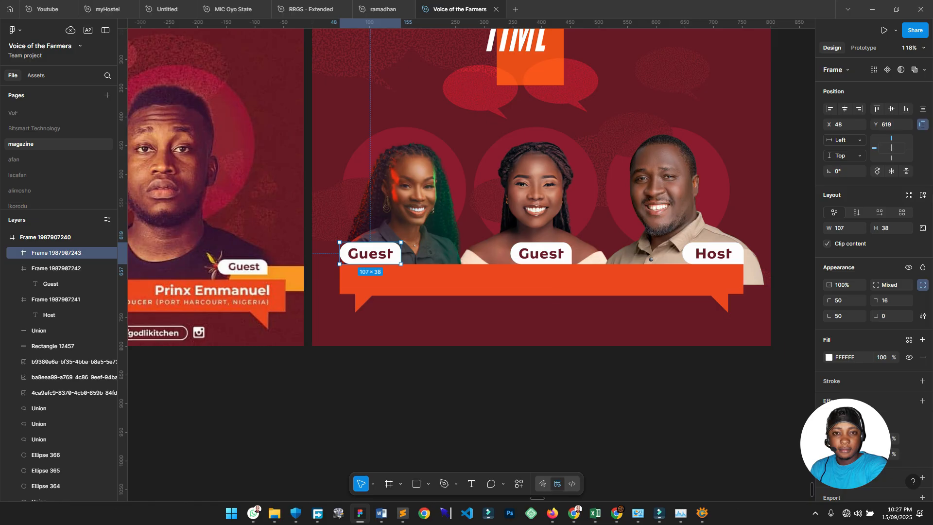
click(891, 171)
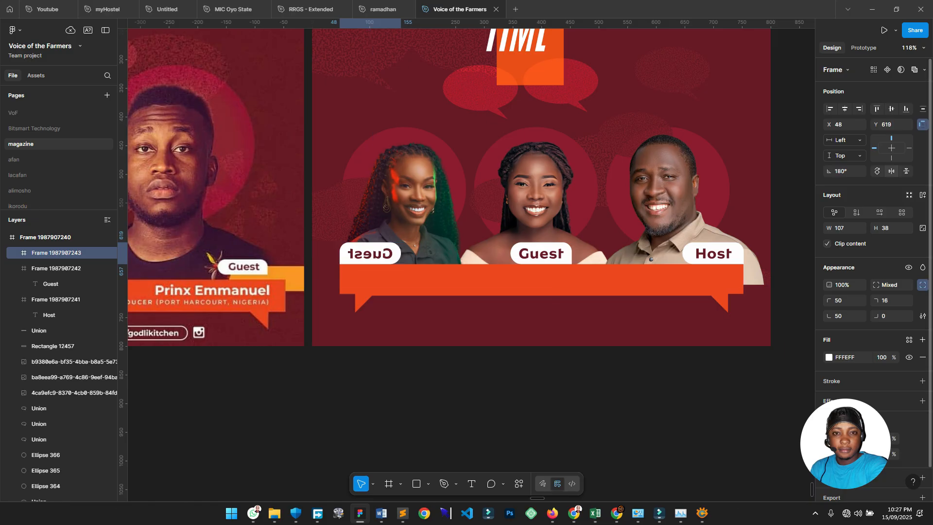
double_click(371, 254)
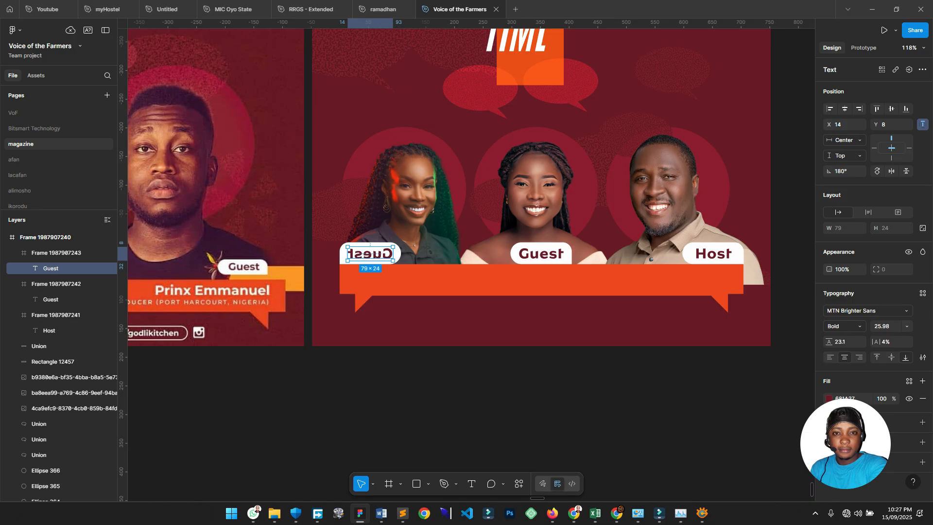
click(891, 171)
key(Escape)
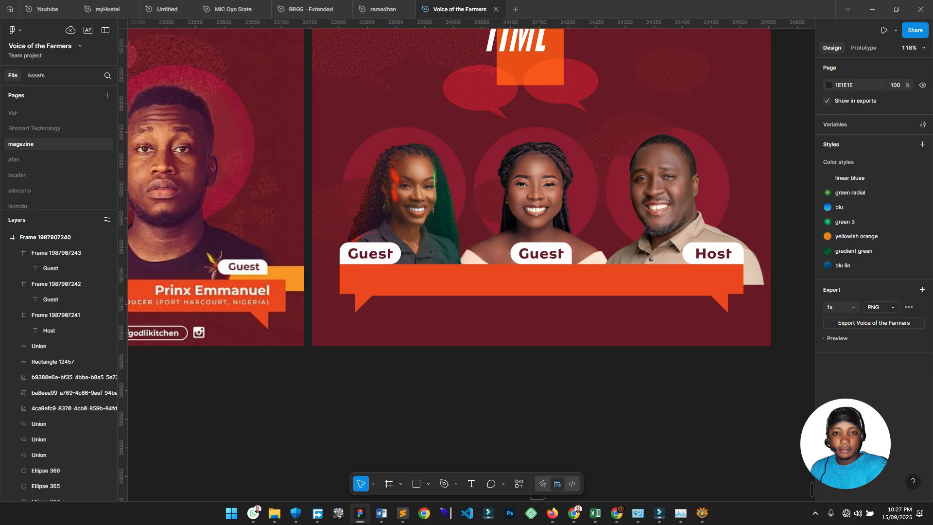
Round the middle Guest pill's corners to a radius of 50.
scroll(509, 262, up, 3)
click(543, 250)
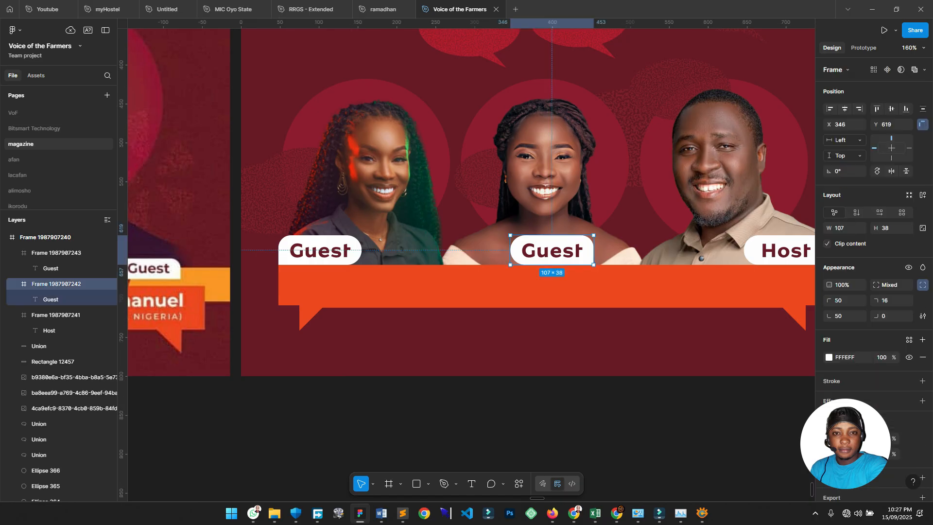
scroll(584, 256, up, 3)
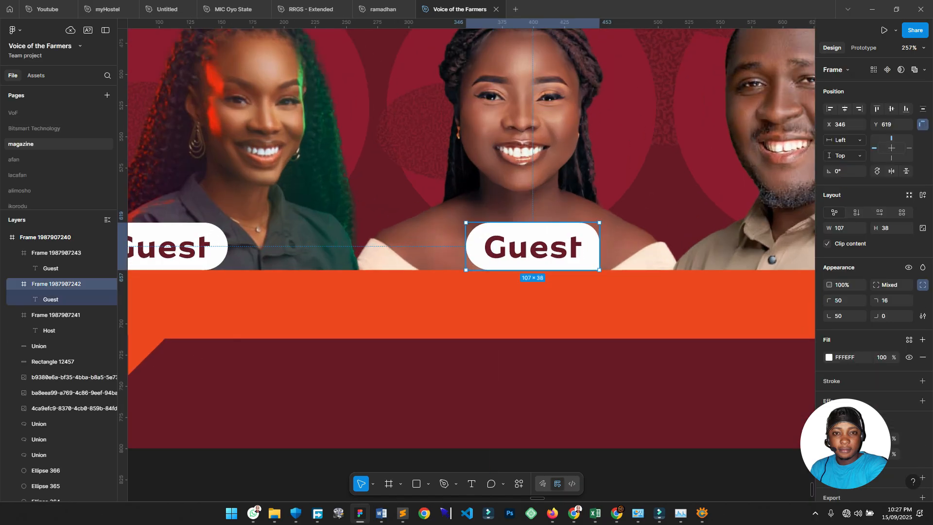
click(893, 300)
text(10)
key(Return)
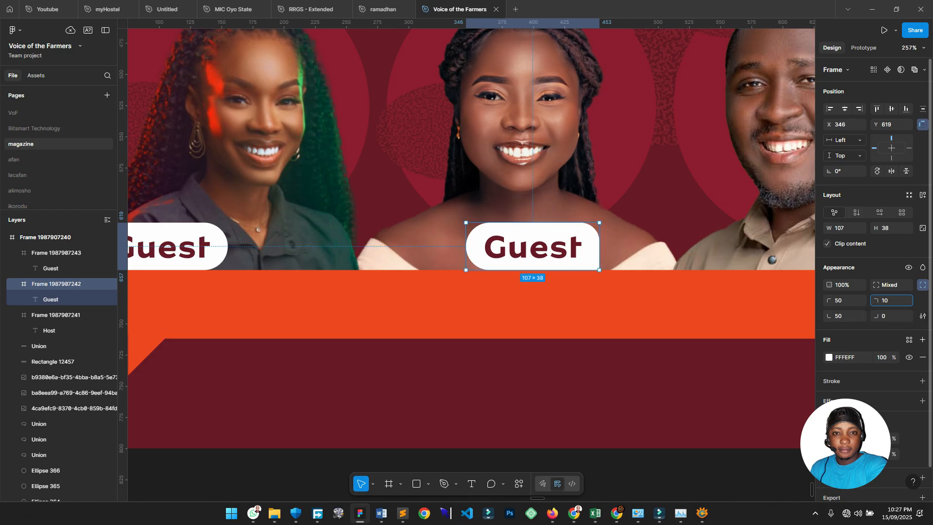
text(50)
click(889, 316)
text(50)
key(Return)
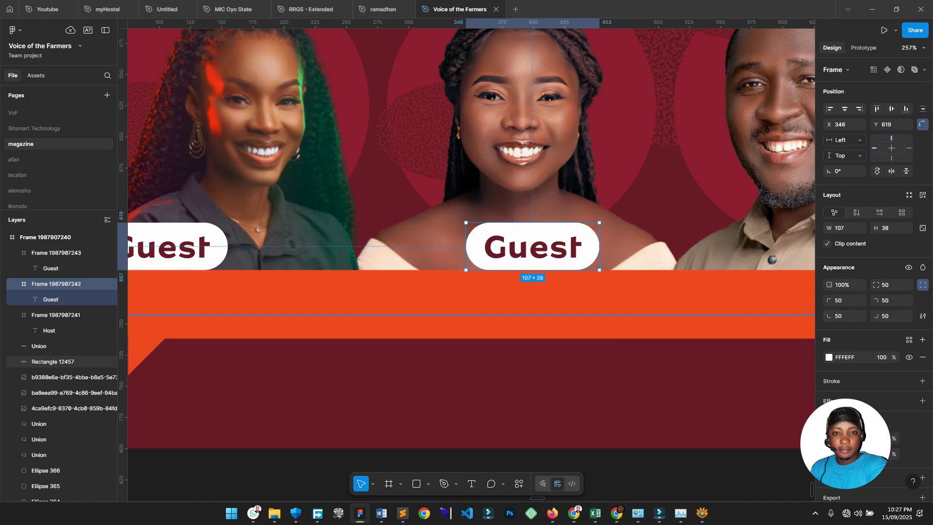
double_click(534, 375)
scroll(535, 375, down, 3)
drag(534, 374, 414, 331)
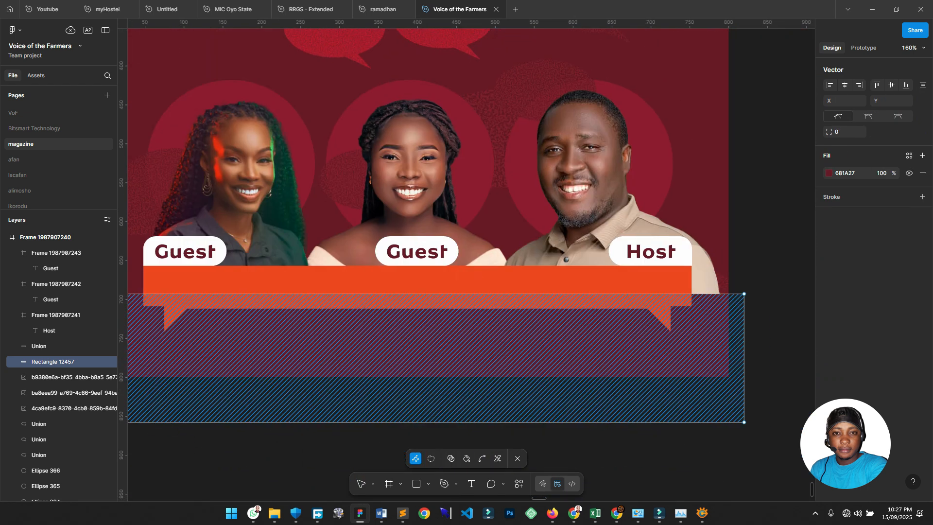
scroll(477, 298, down, 1)
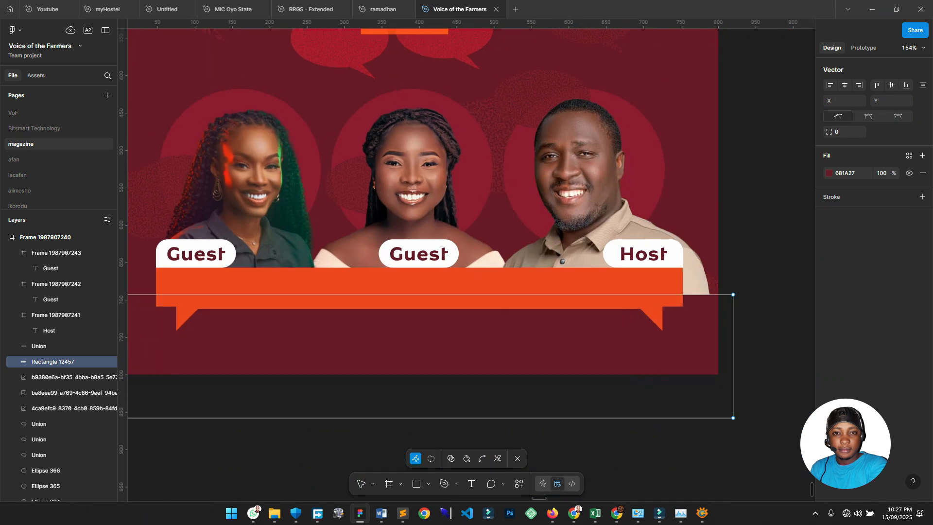
key(Escape)
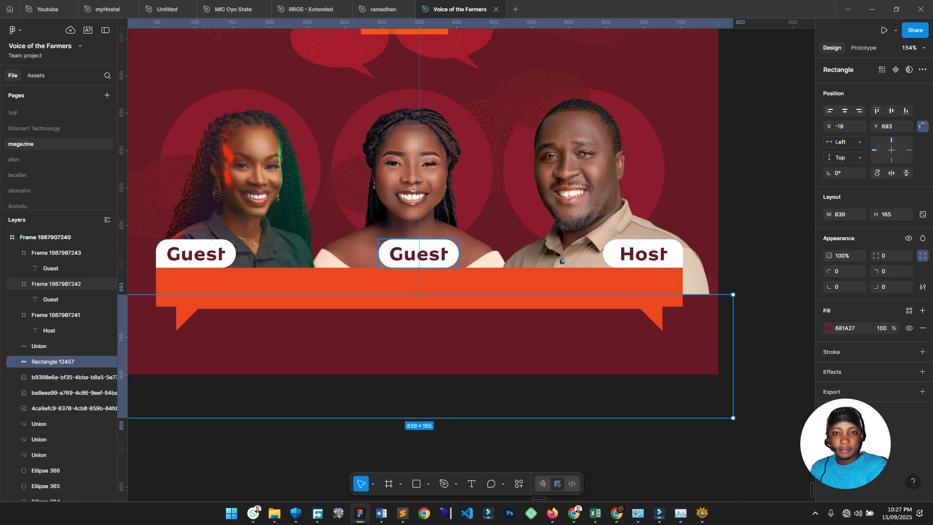
scroll(419, 254, down, 5)
scroll(362, 293, left, 4)
scroll(361, 294, up, 3)
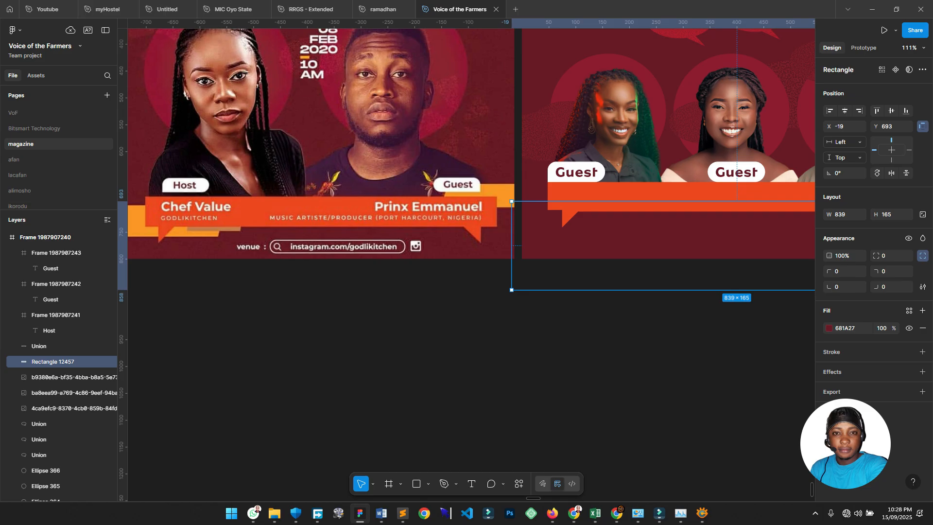
scroll(437, 381, right, 1)
scroll(438, 381, down, 2)
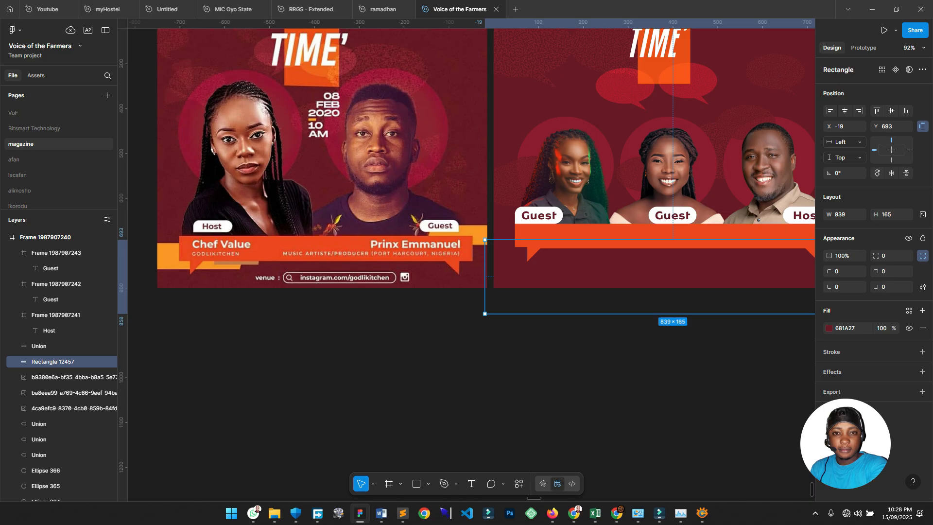
key(Escape)
scroll(551, 278, up, 2)
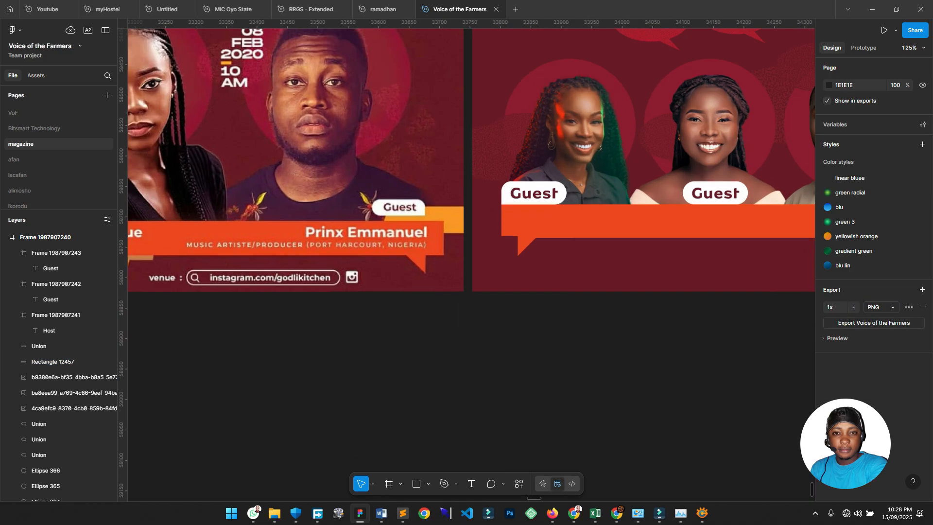
scroll(515, 265, right, 3)
Copy the Guest text onto the orange banner in white at 18 pt.
scroll(440, 245, up, 2)
ctrl+click(399, 171)
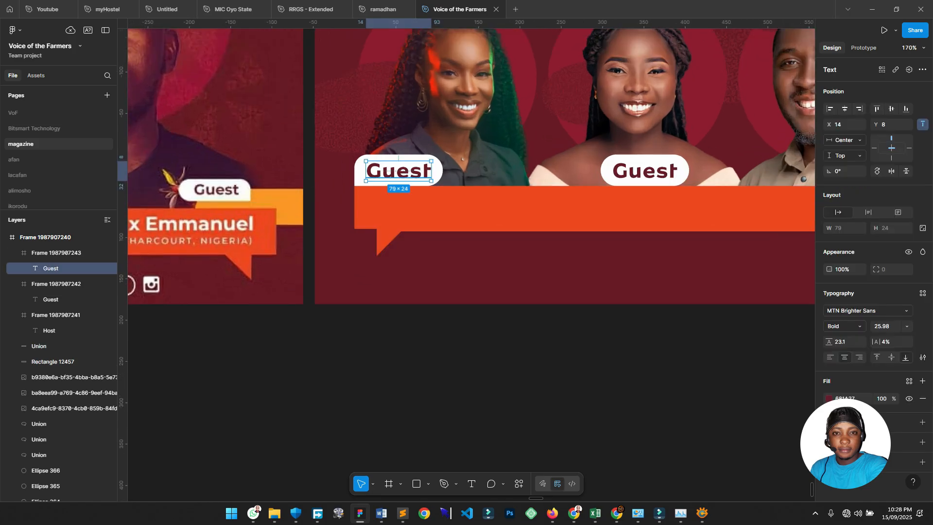
drag(399, 171, 407, 201)
key(i)
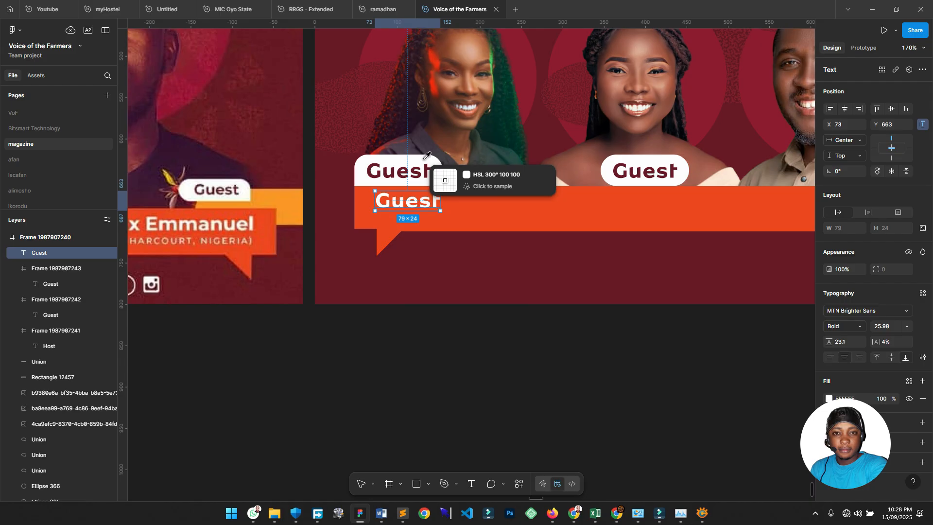
click(430, 171)
scroll(400, 210, up, 3)
click(883, 326)
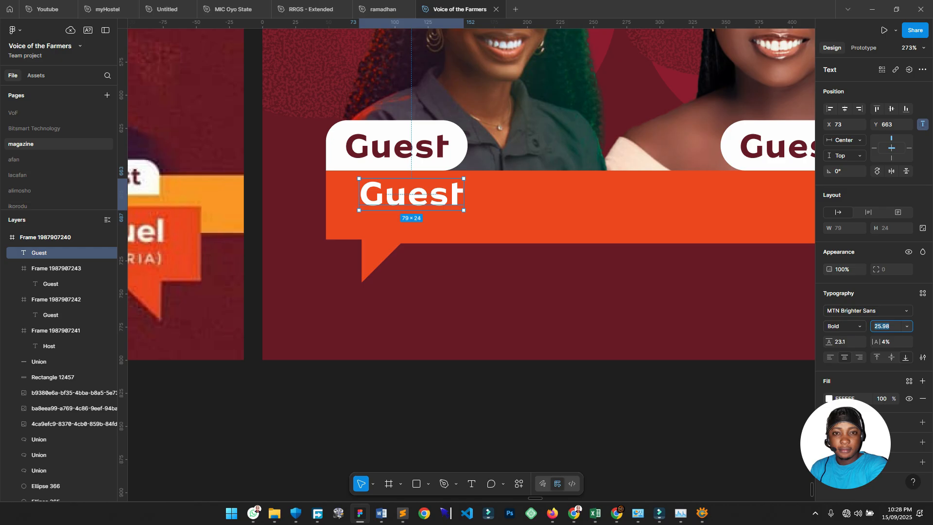
text(18)
key(Return)
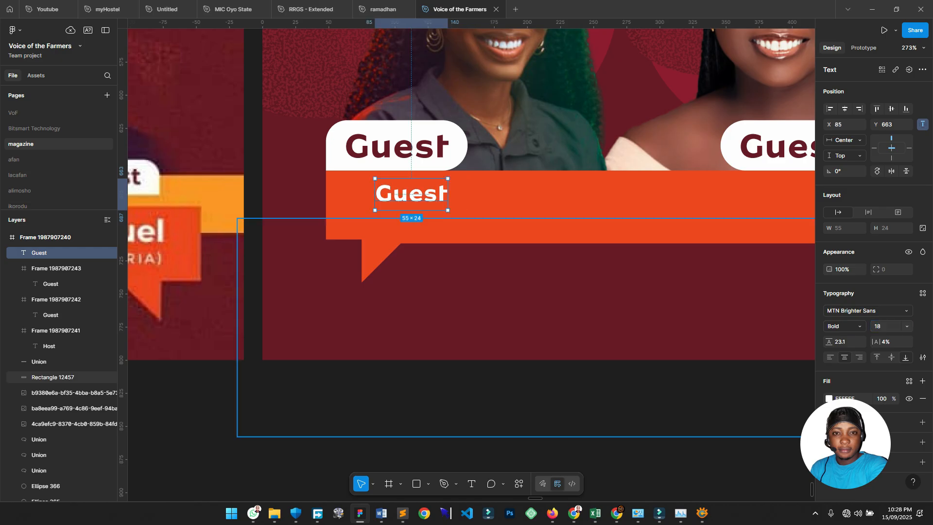
Replace the white banner text with the guest's full name and move it into the banner.
drag(409, 196, 392, 194)
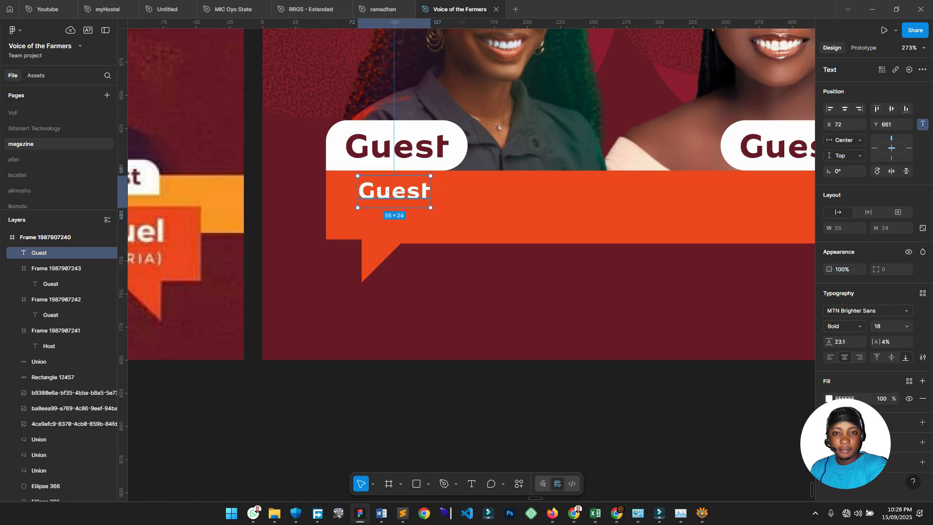
key(Return)
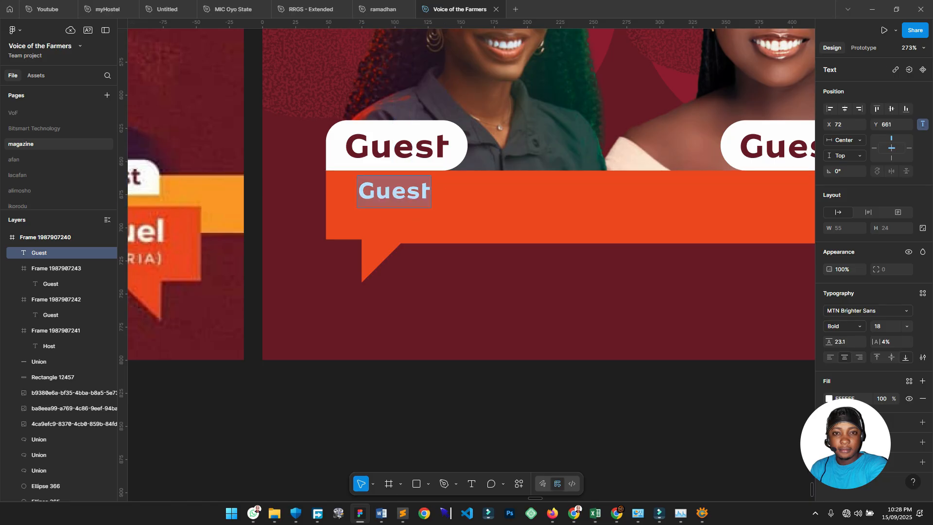
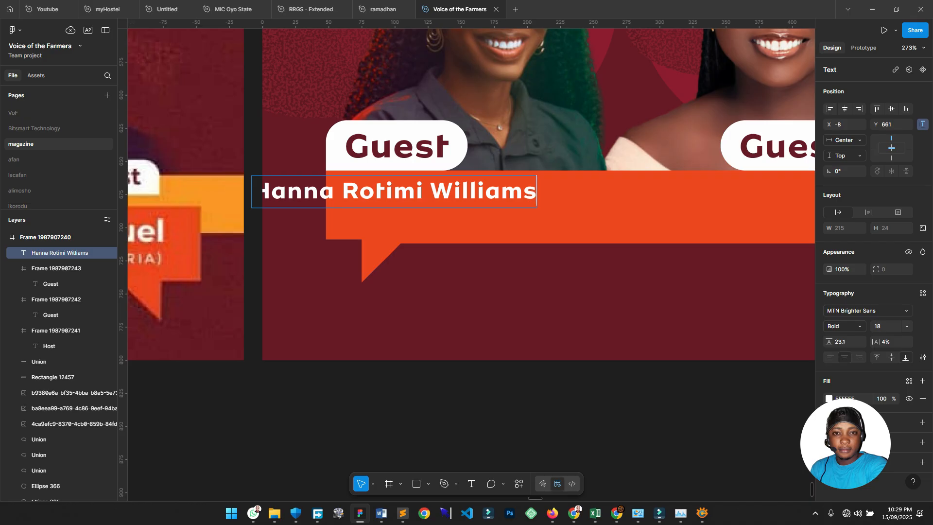
key(Escape)
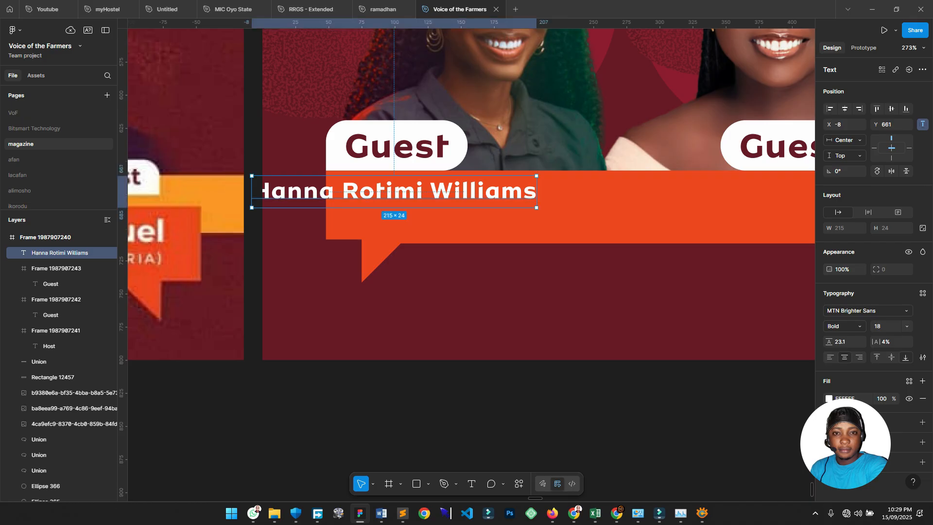
drag(394, 192, 483, 194)
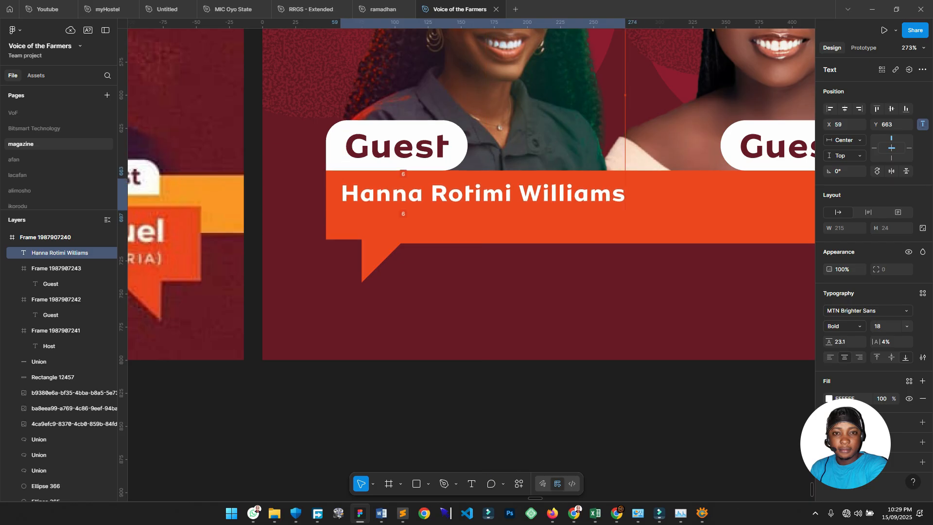
Set the name's letter spacing to -5%, position it, and duplicate it just below.
scroll(474, 187, right, 2)
scroll(474, 187, up, 1)
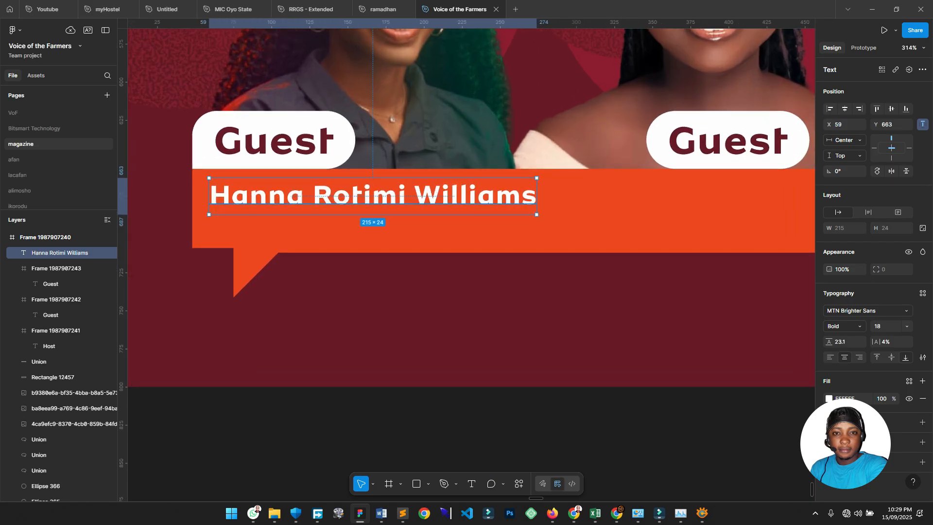
click(892, 342)
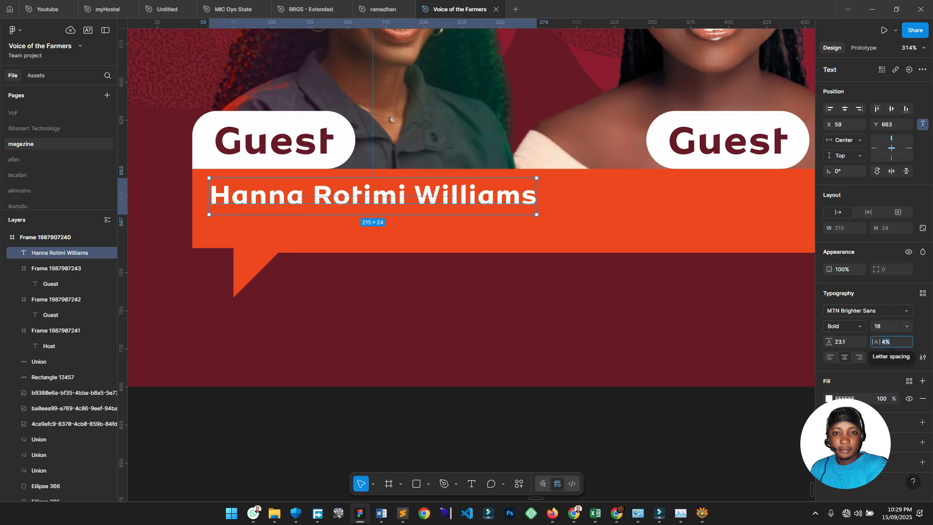
text(-6)
key(Return)
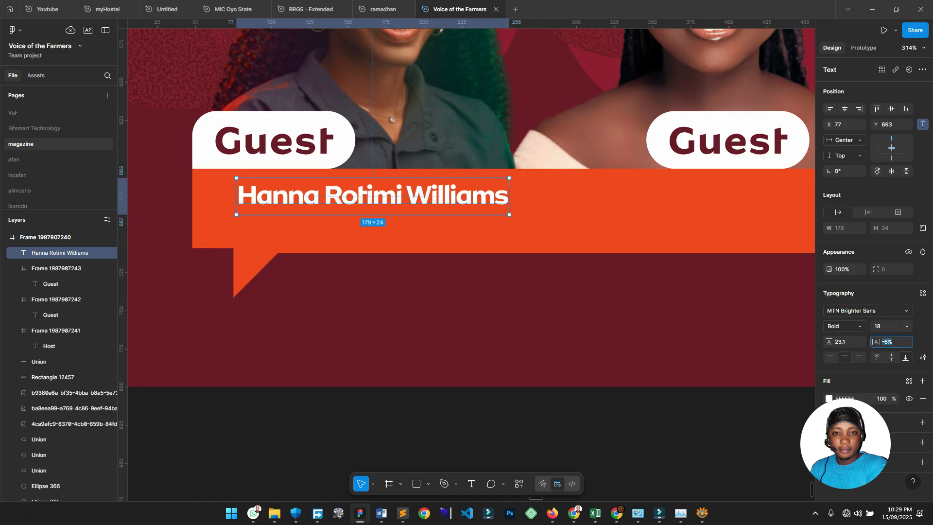
key(Up)
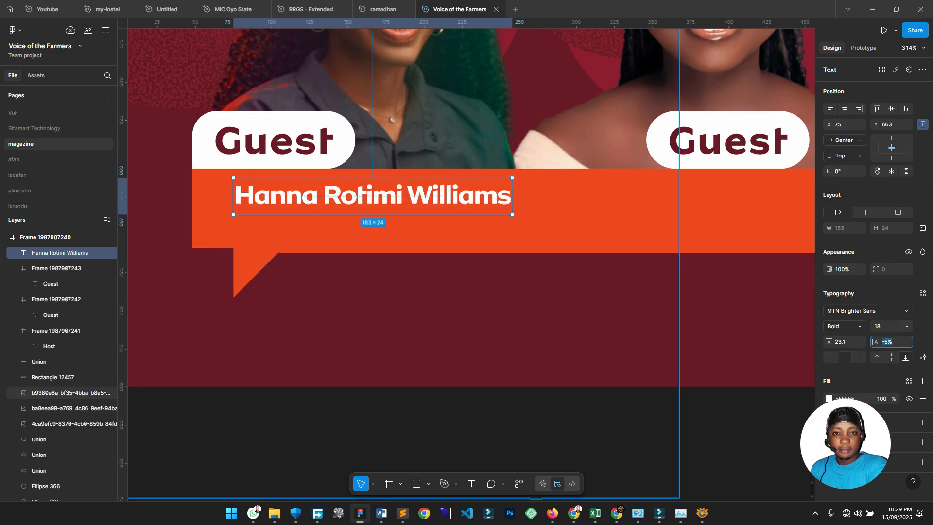
drag(466, 145, 543, 192)
drag(459, 241, 438, 268)
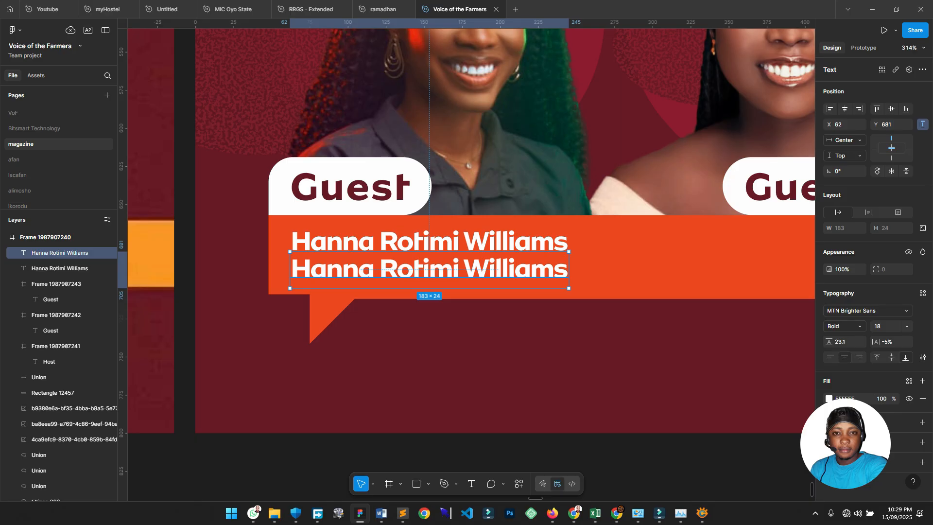
Retype the copy as 'Founder Carmella Farms' and scale it to 0.67x.
key(Return)
text(Fou)
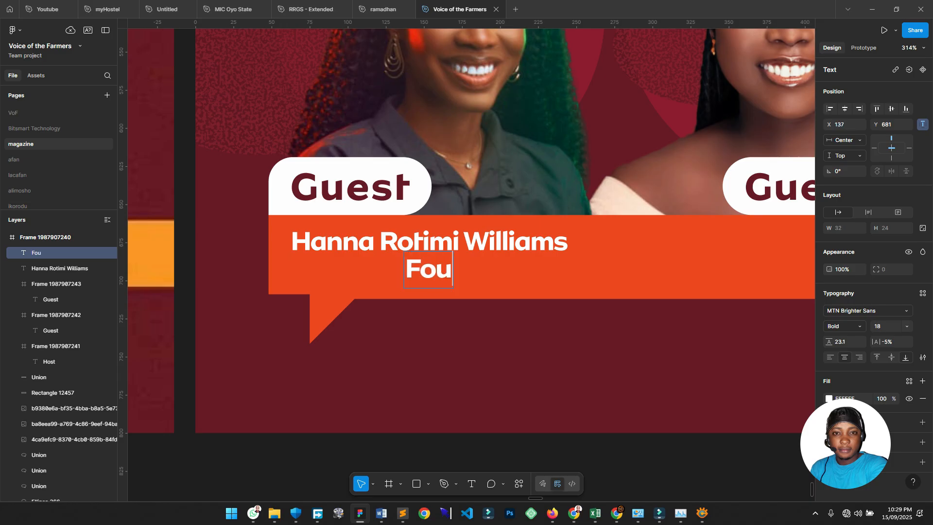
text(nder Car)
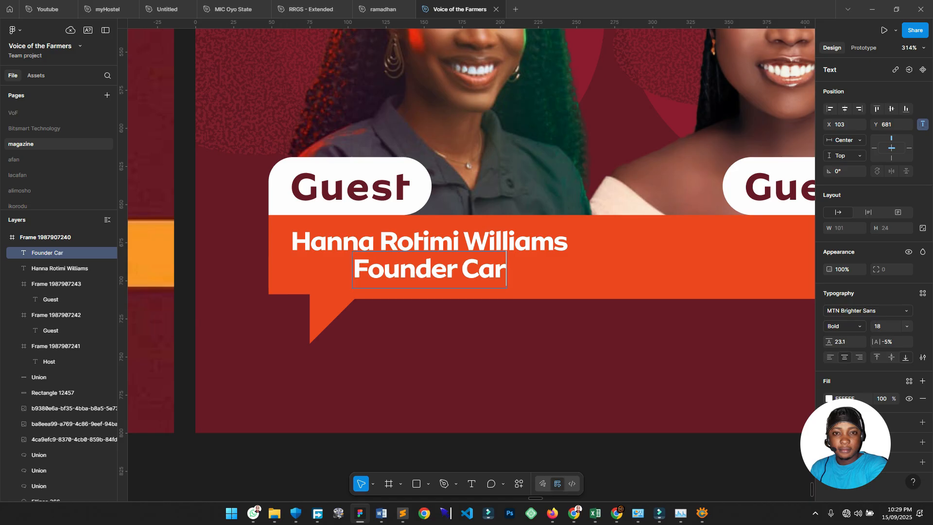
text(mella f)
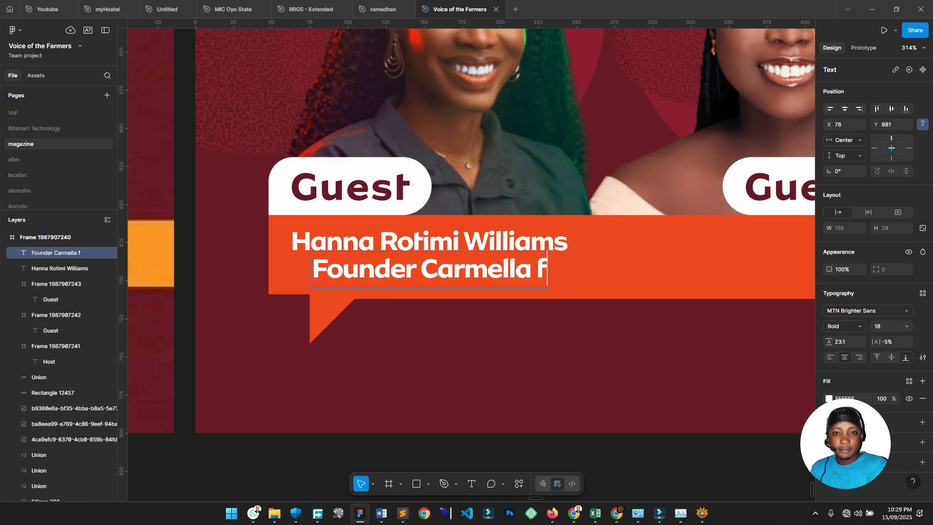
key(BackSpace)
text(Far)
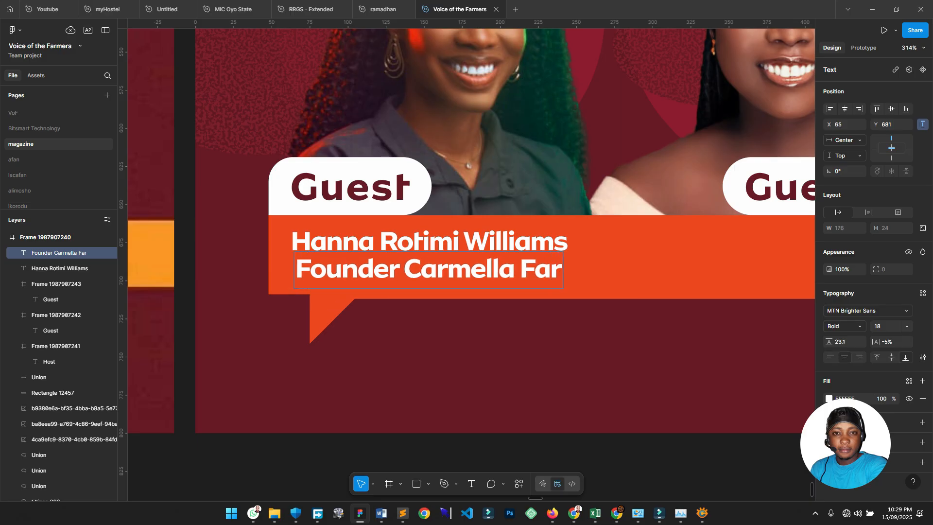
text(ms)
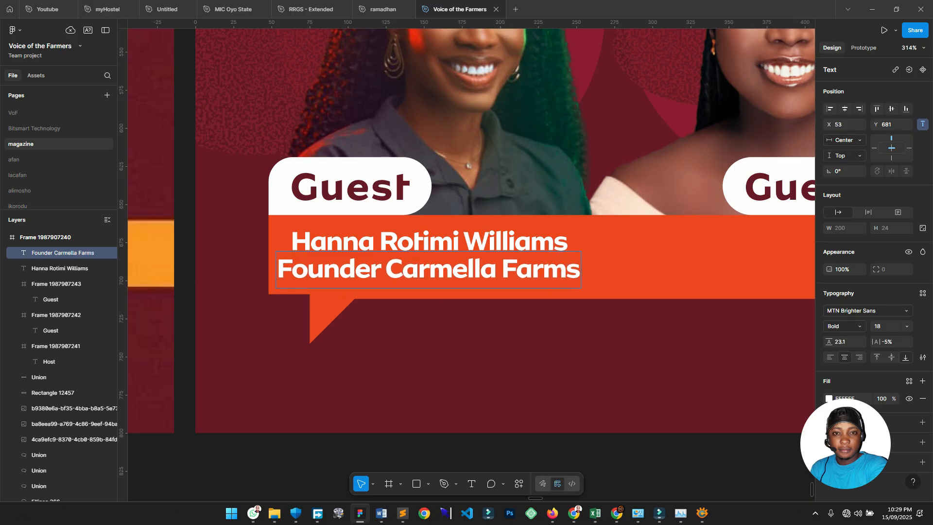
key(Escape)
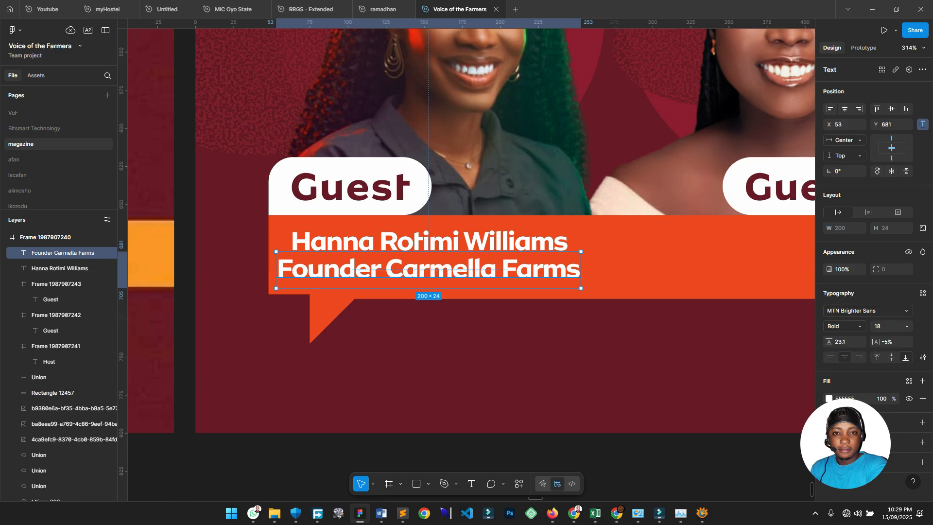
text(k0.67)
key(Return)
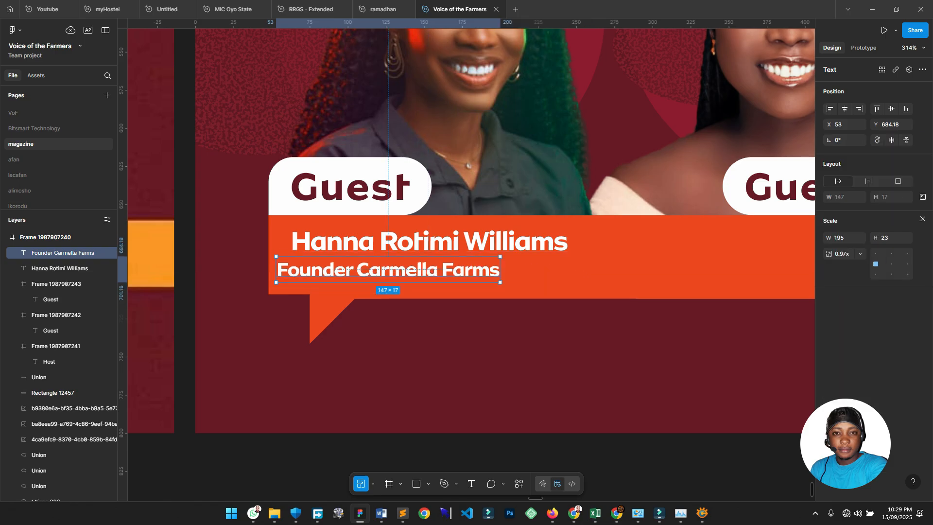
Resize the subtitle to about 140 wide and place it beneath the guest's name.
drag(378, 282, 378, 274)
drag(448, 266, 522, 265)
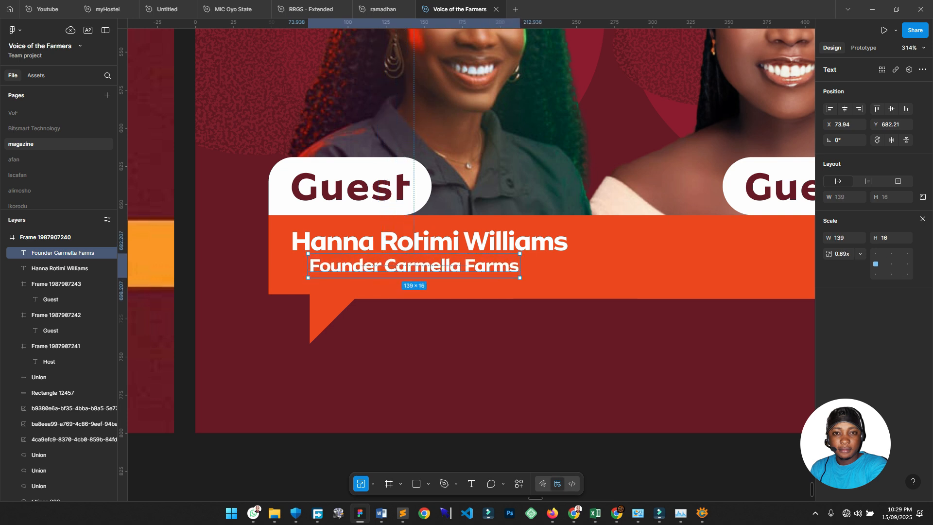
drag(456, 265, 466, 263)
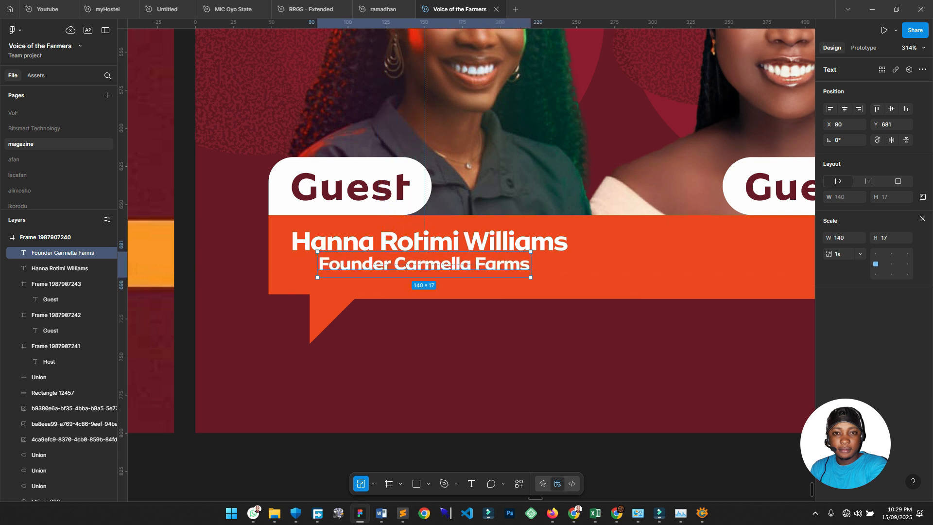
scroll(466, 264, left, 3)
scroll(466, 263, down, 1)
Color the subtitle yellow and nudge it slightly left and up.
key(i)
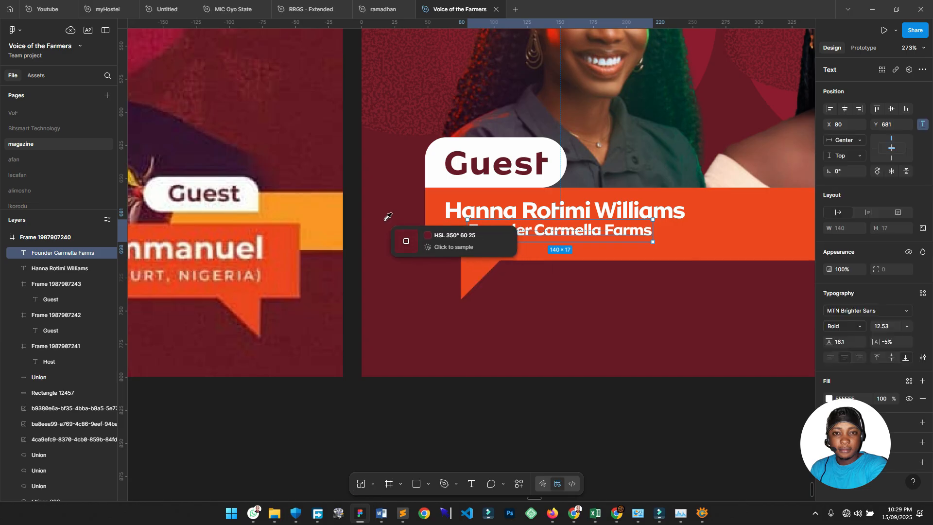
click(340, 228)
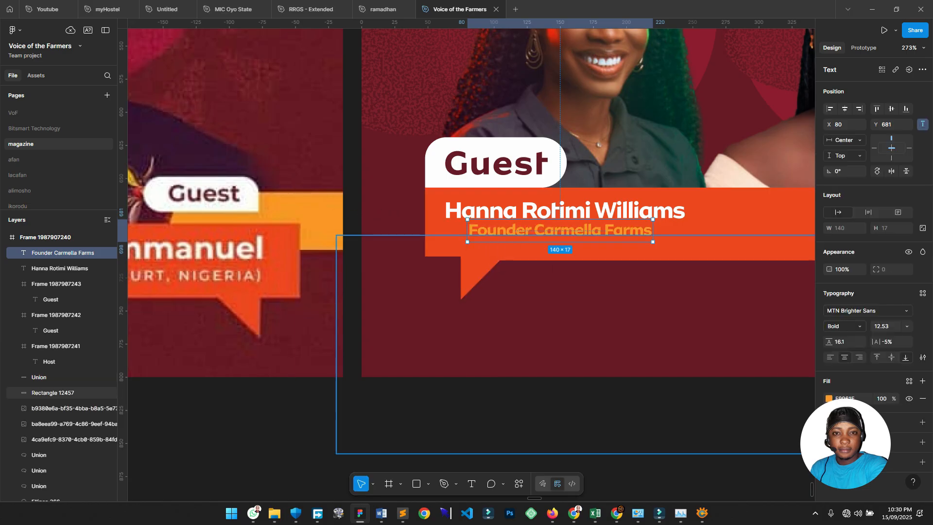
click(828, 399)
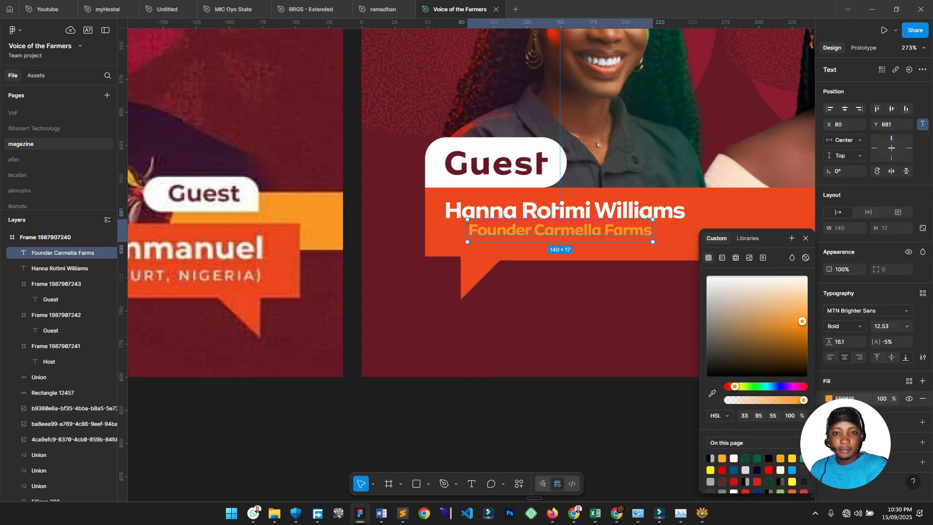
click(792, 458)
scroll(466, 199, right, 5)
drag(382, 221, 376, 220)
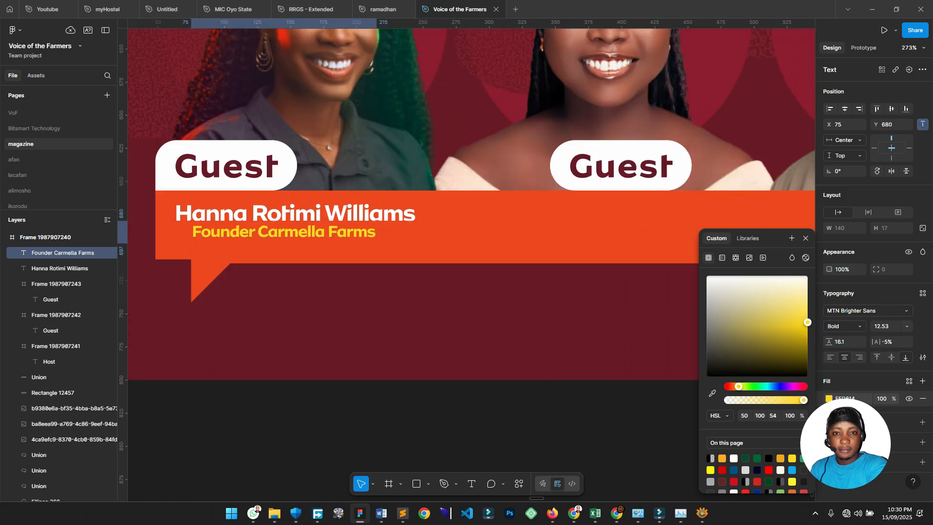
Copy the guest's name and subtitle pair under the second Guest label, then toward the Host label.
scroll(292, 230, right, 2)
shift+click(263, 224)
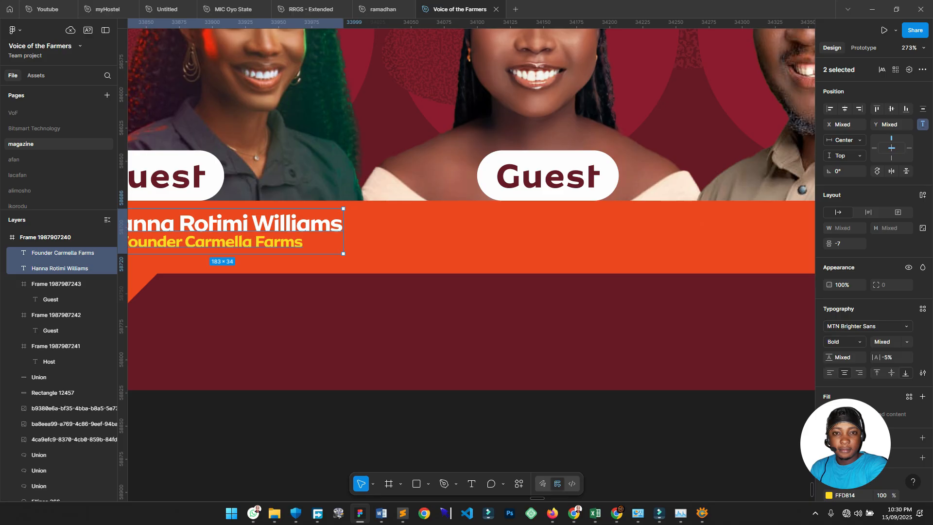
drag(262, 231, 588, 231)
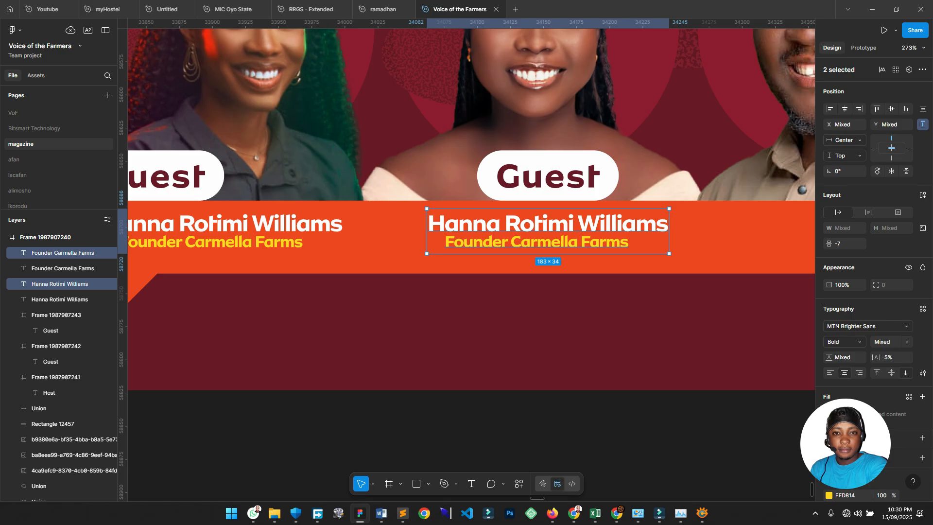
scroll(534, 236, down, 1)
scroll(410, 296, right, 4)
scroll(410, 296, up, 2)
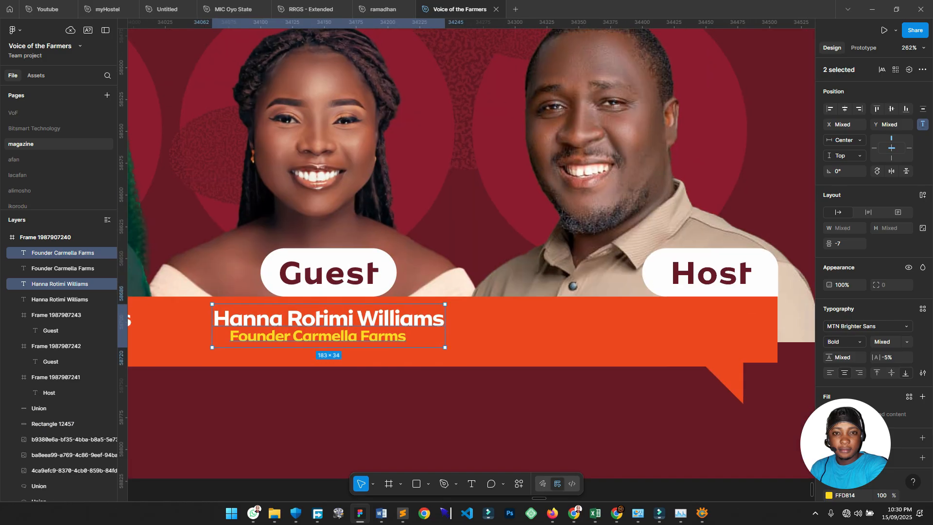
scroll(410, 296, down, 4)
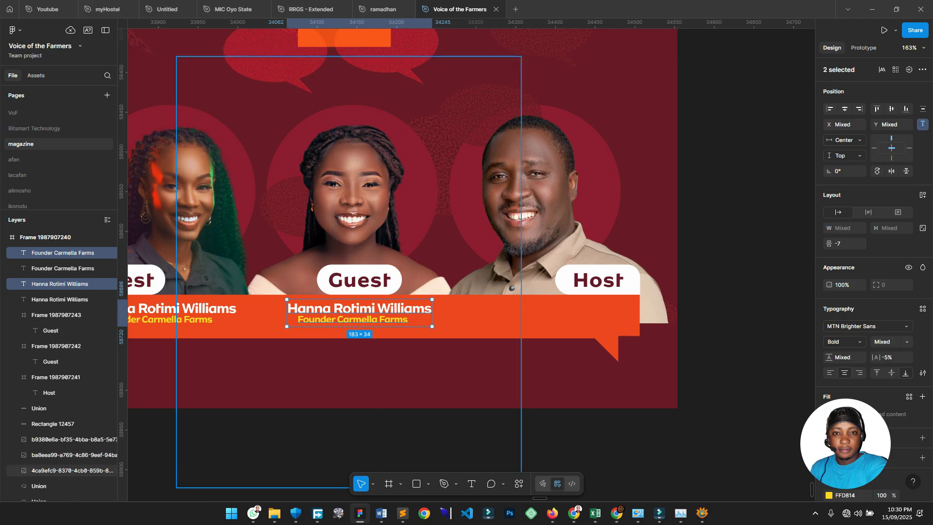
scroll(400, 290, up, 3)
drag(360, 323, 676, 322)
Replace the copied name under Host with the host's full name and shift it left.
double_click(676, 322)
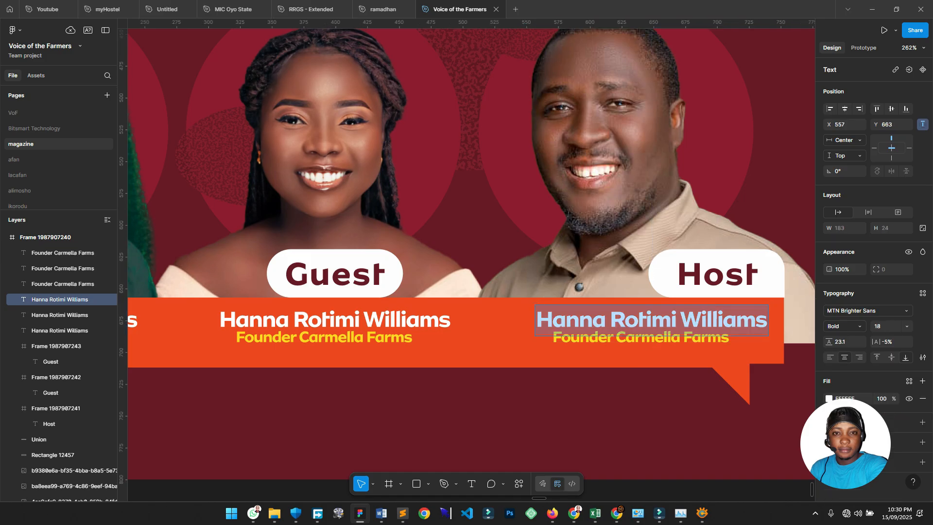
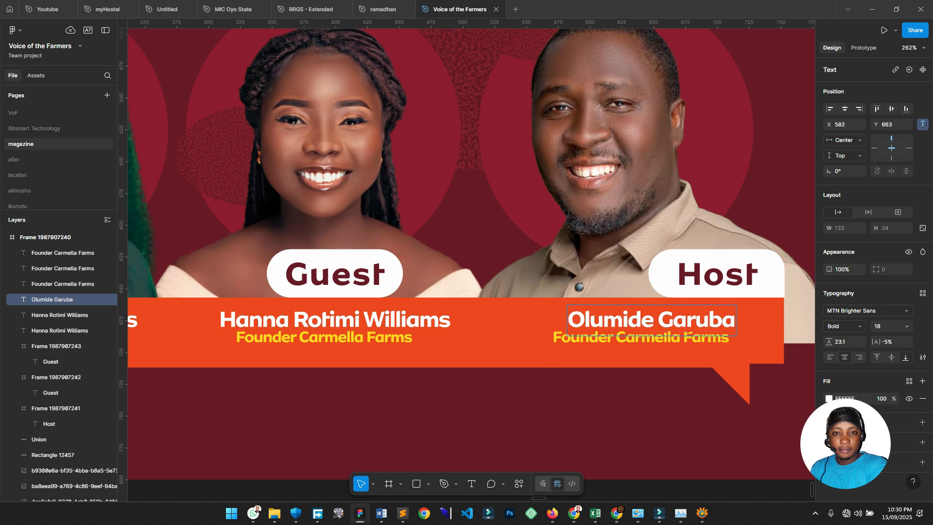
text(A)
key(Escape)
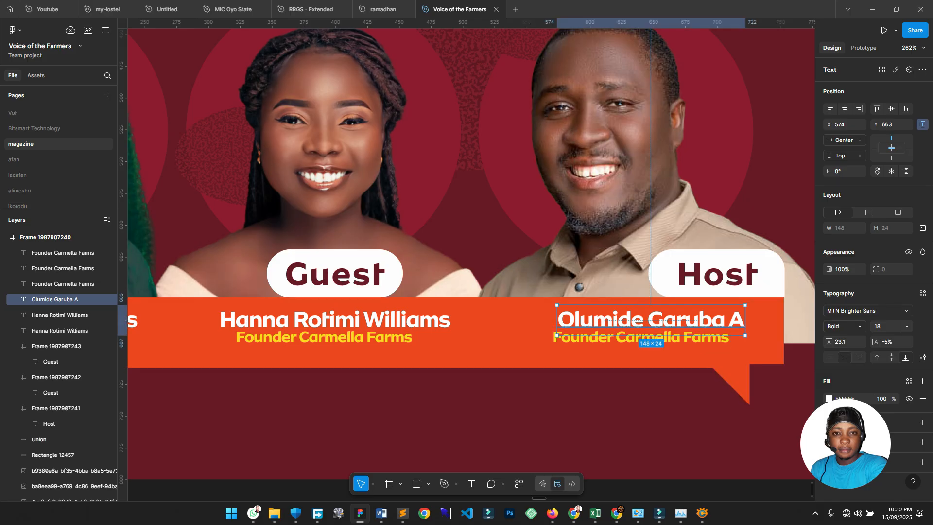
drag(651, 322, 730, 338)
Change the Host subtitle to 'Founder VOF' and nudge it into place beneath the name.
double_click(641, 337)
click(641, 337)
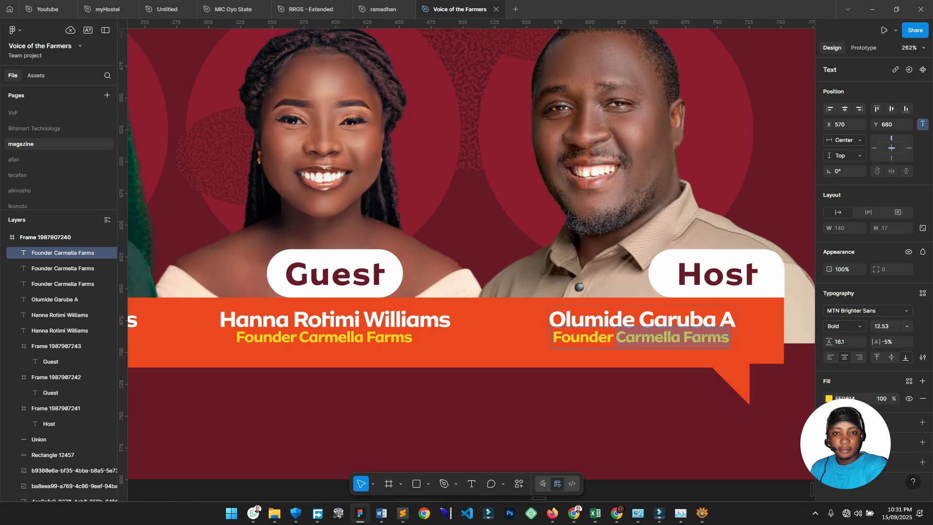
text(VOF)
key(Escape)
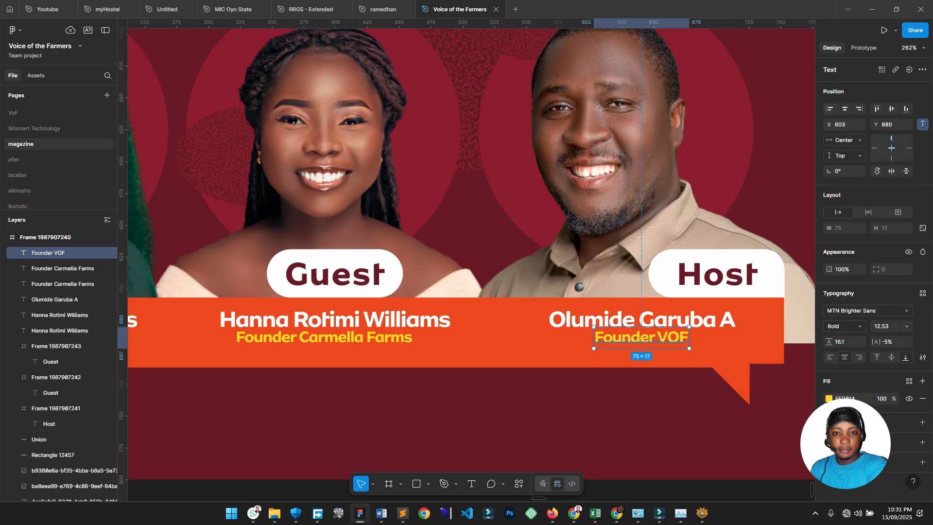
key(Left)
key(Left)
key(Down)
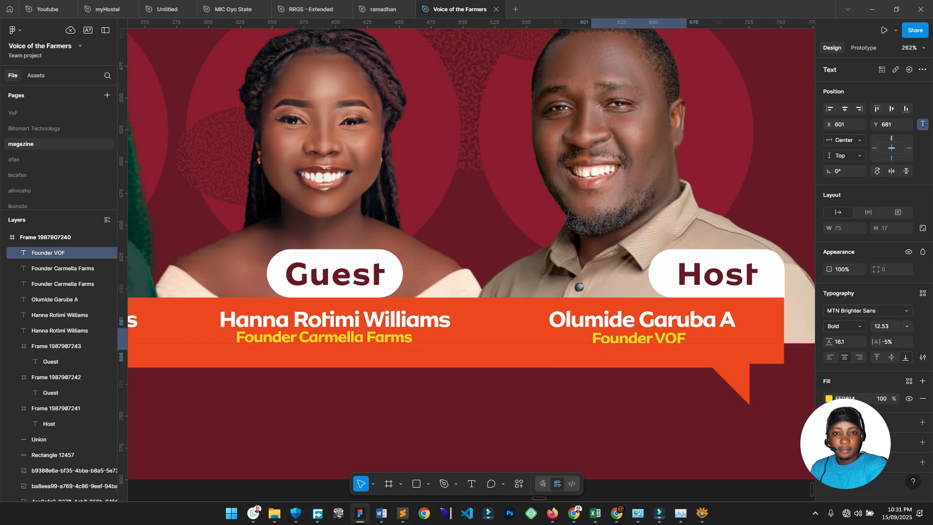
Frame the three-person poster's name banner with nothing selected and pick the Rectangle tool.
drag(643, 365, 685, 332)
scroll(685, 331, down, 3)
click(682, 344)
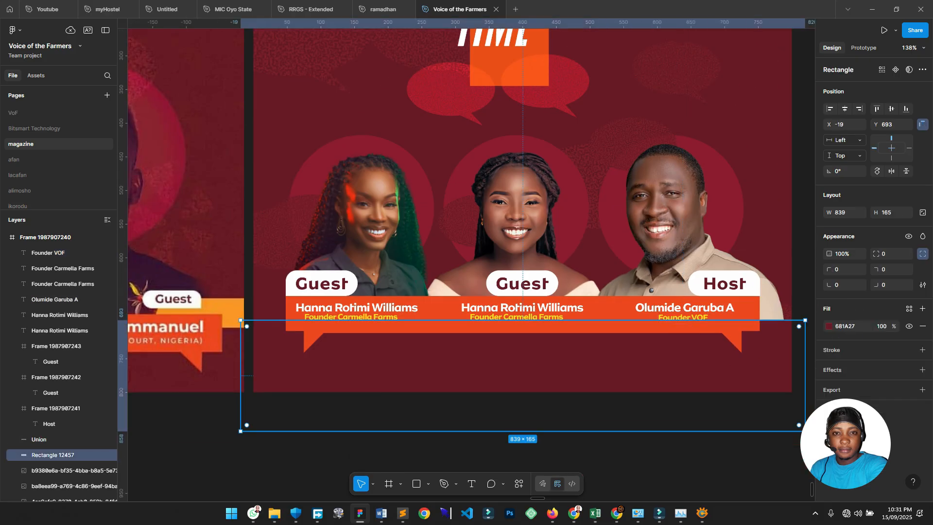
scroll(491, 285, up, 2)
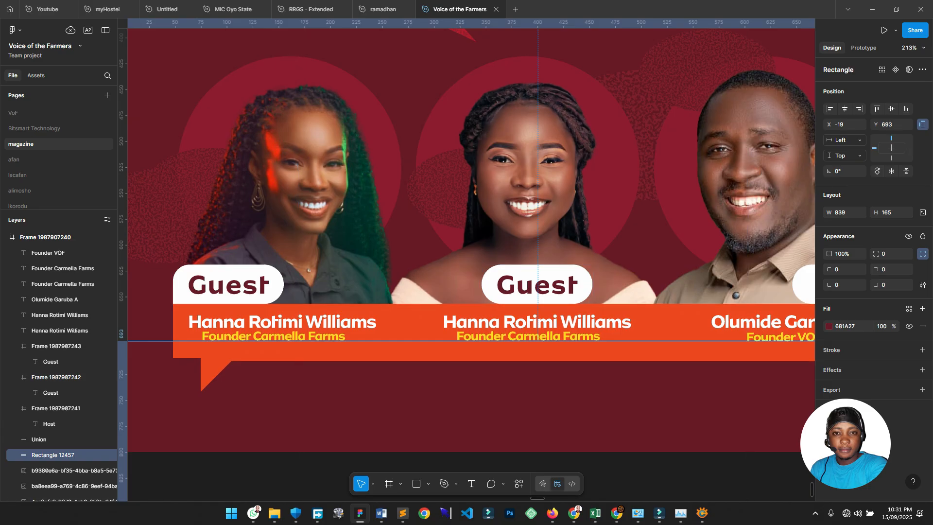
scroll(499, 338, down, 3)
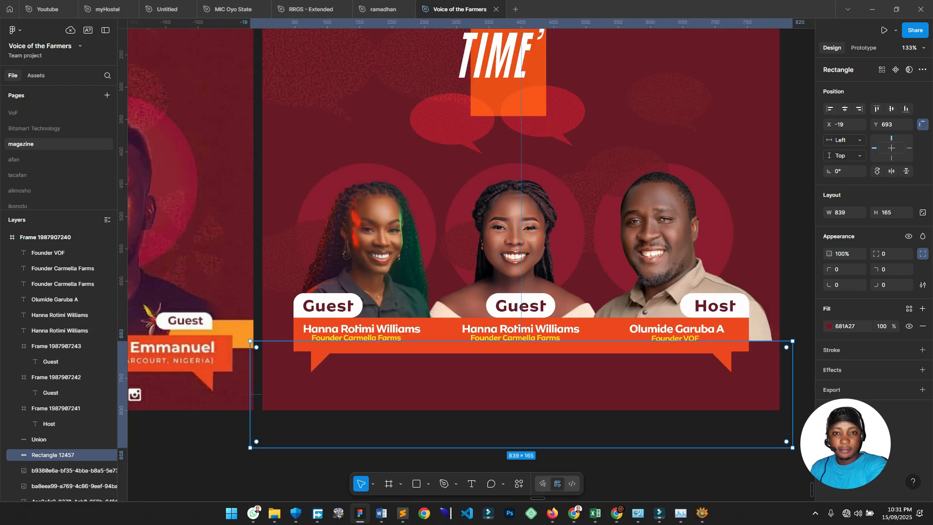
drag(491, 330, 609, 232)
scroll(597, 296, down, 3)
click(534, 374)
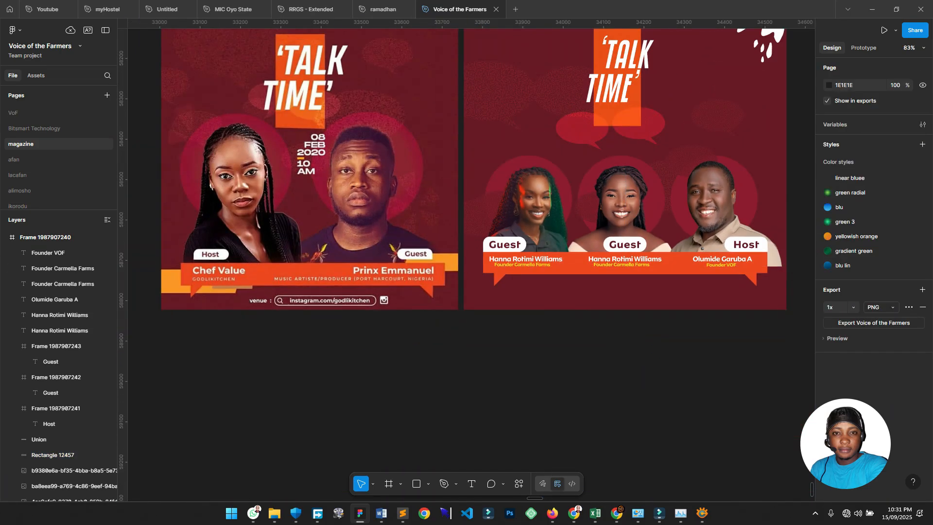
drag(228, 300, 407, 249)
scroll(406, 249, up, 3)
drag(629, 224, 303, 323)
scroll(450, 310, down, 1)
drag(806, 310, 371, 370)
scroll(423, 328, down, 1)
click(416, 483)
Draw a bar over the host banner's right end and fill it with orange F99215 sampled from the left poster.
drag(559, 287, 661, 313)
drag(560, 314, 555, 313)
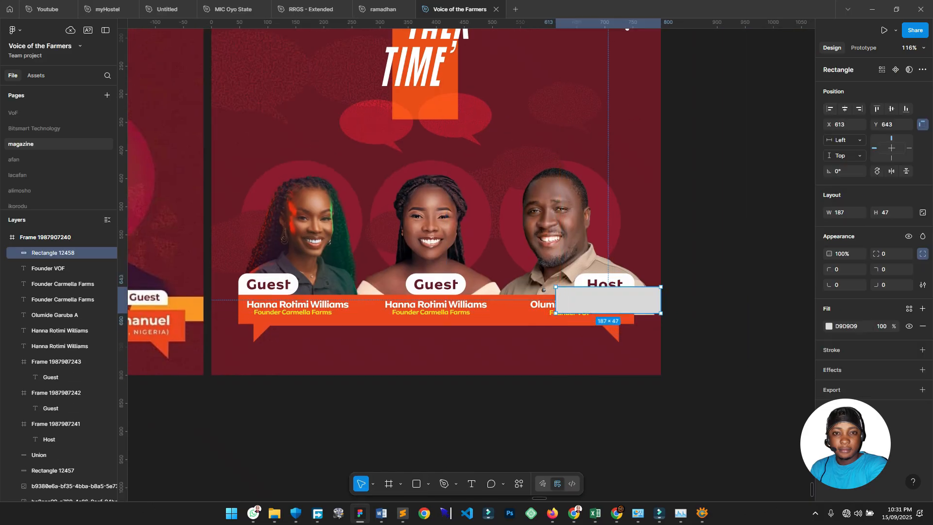
key(i)
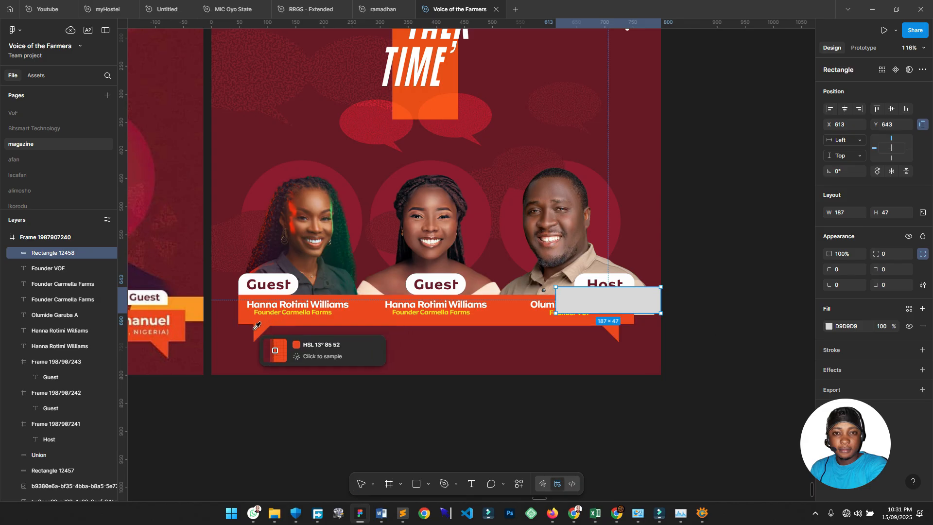
click(197, 306)
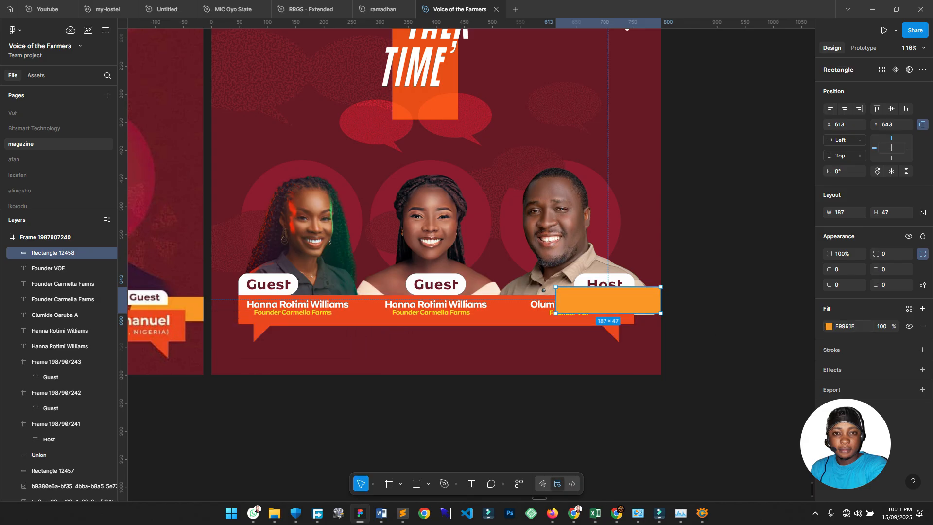
click(829, 326)
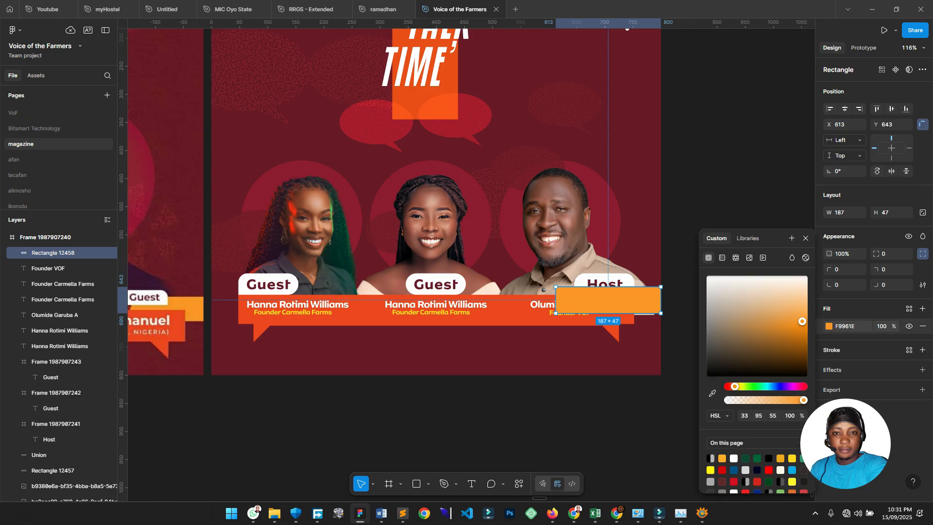
mouse_move(803, 322)
mouse_down()
mouse_move(803, 309)
mouse_move(803, 324)
mouse_move(793, 318)
mouse_move(802, 323)
mouse_up()
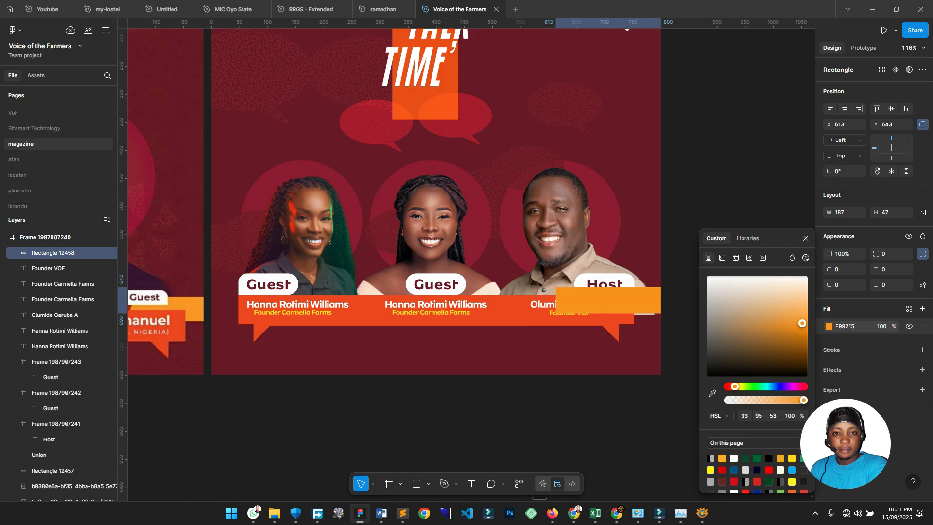
scroll(558, 312, up, 3)
Round the orange bar's two left corners with a corner radius of 30.
key(Return)
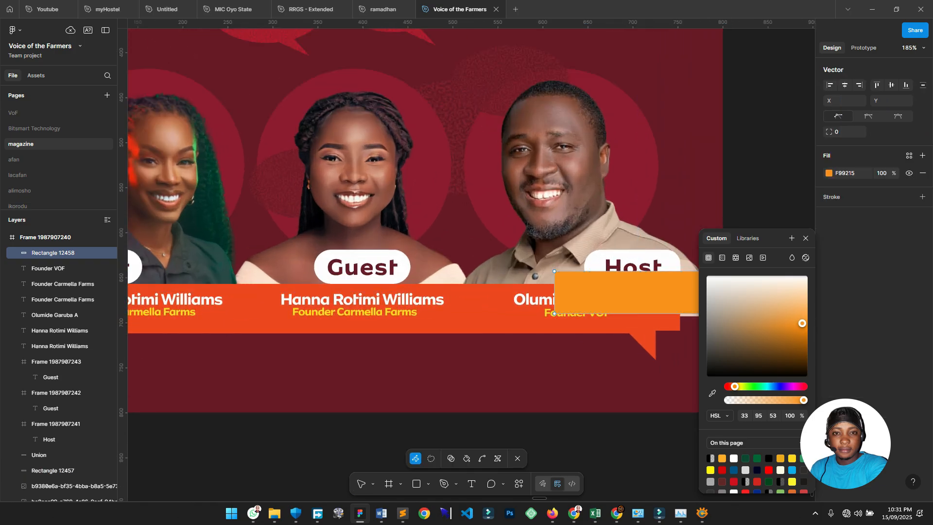
drag(653, 292, 500, 280)
drag(362, 232, 431, 340)
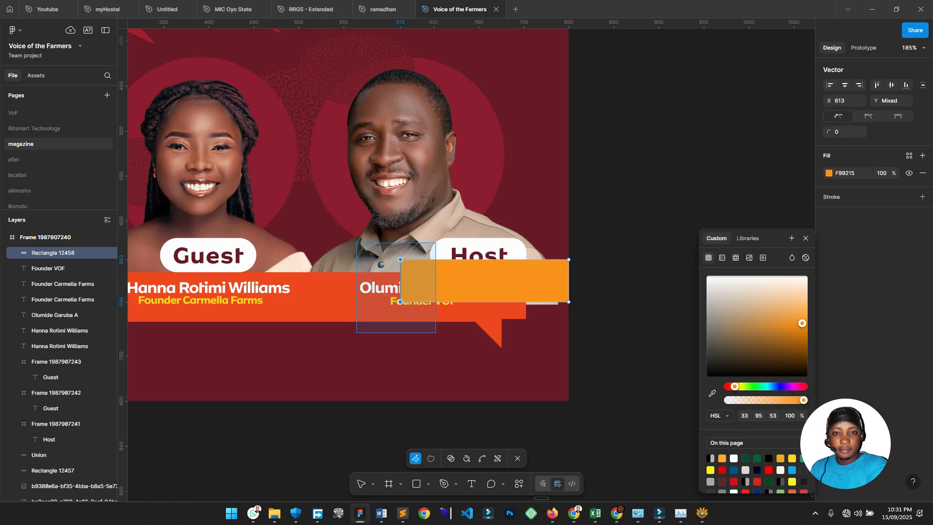
click(845, 132)
text(30)
key(Return)
scroll(467, 262, left, 3)
scroll(466, 263, down, 2)
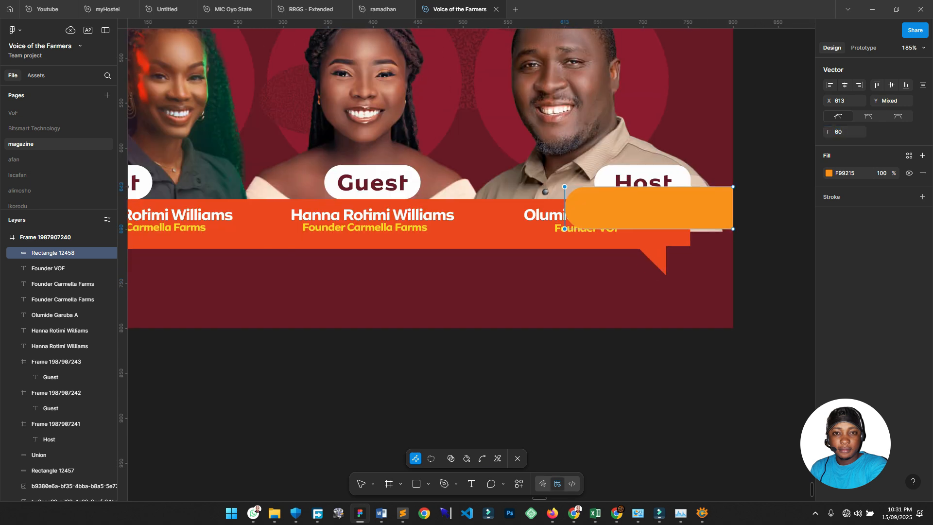
key(Escape)
key(Escape)
Widen the bar slightly and send it behind the Founder VOF caption and the host's name.
scroll(467, 262, right, 2)
scroll(466, 262, up, 1)
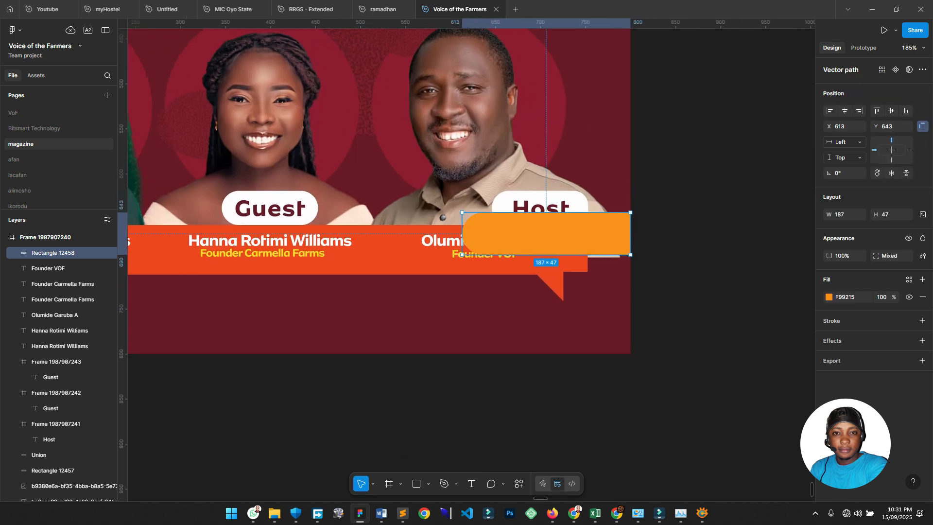
drag(630, 234, 640, 233)
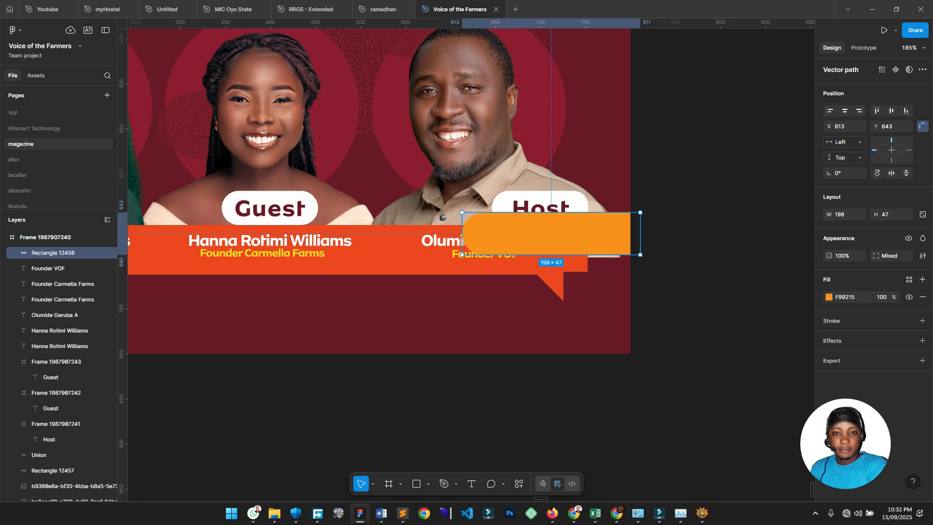
key(ctrl+bracketleft)
key(ctrl+bracketleft)
key(ctrl+bracketleft)
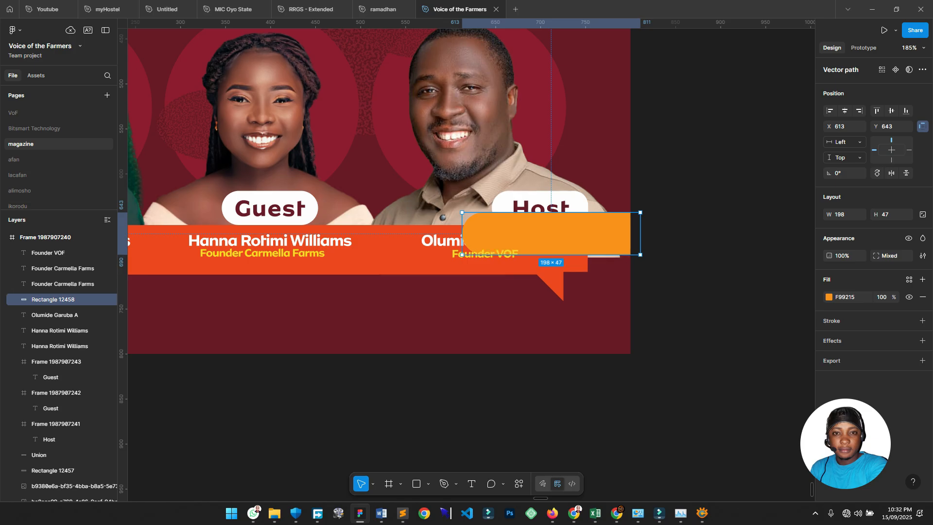
key(ctrl+bracketleft)
key(ctrl+bracketleft)
key(ctrl+bracketleft)
key(ctrl+bracketleft)
key(ctrl+bracketleft)
key(ctrl+bracketleft)
key(ctrl+bracketleft)
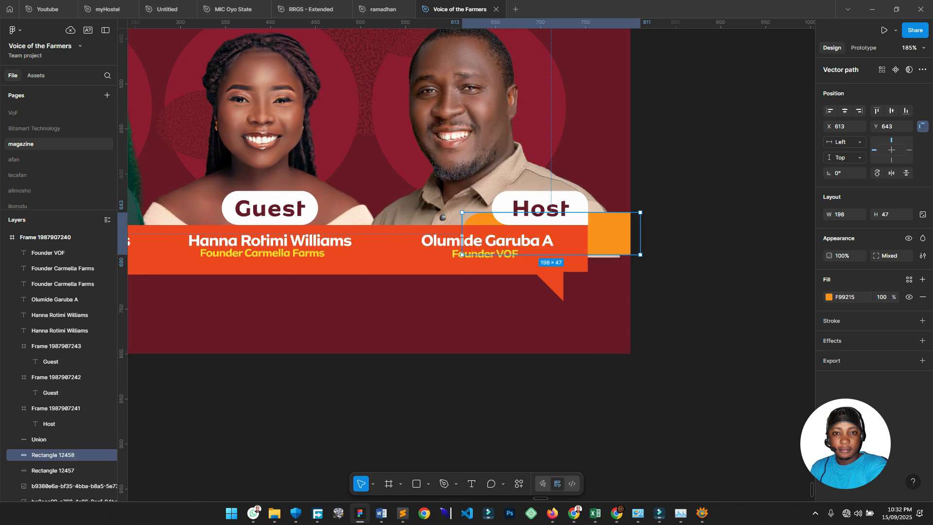
Slim the orange bar down to 198 × 38 by raising its bottom edge.
scroll(678, 279, down, 5)
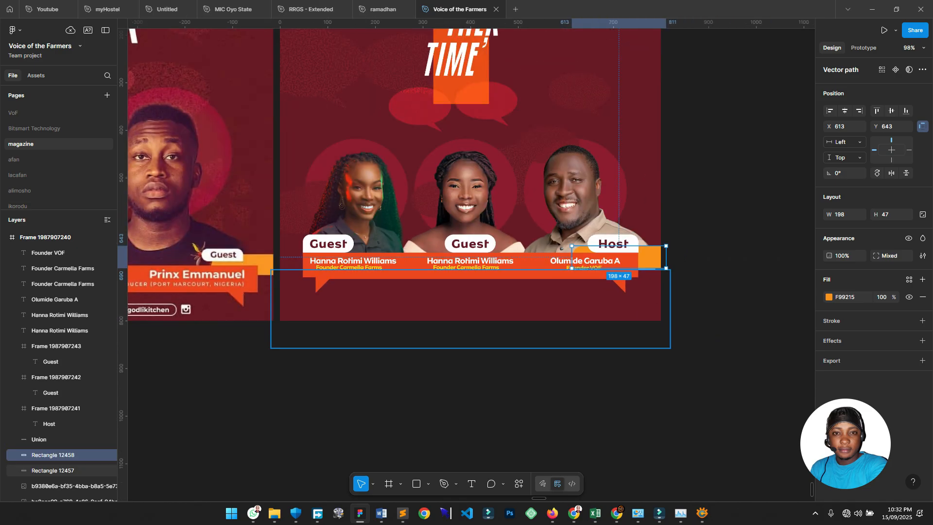
scroll(678, 278, left, 3)
scroll(678, 279, down, 1)
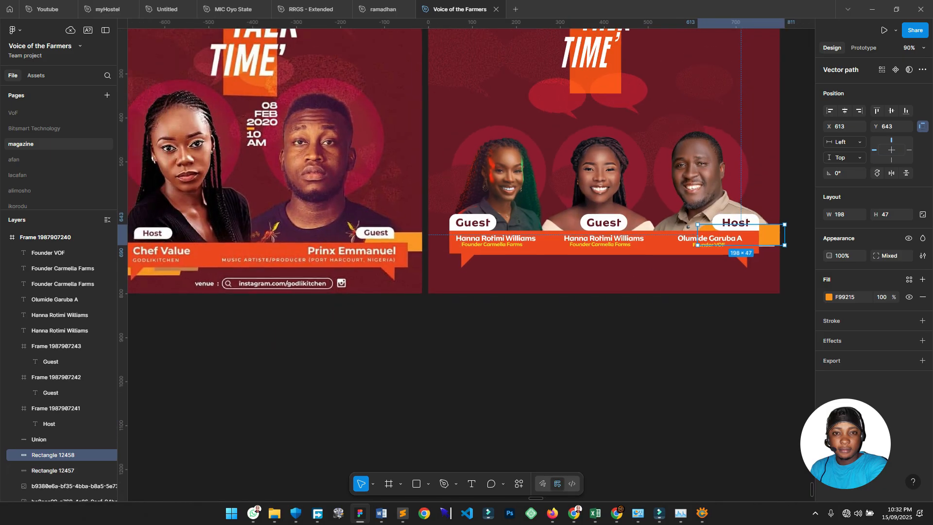
scroll(677, 279, left, 3)
scroll(677, 279, right, 2)
scroll(677, 279, left, 1)
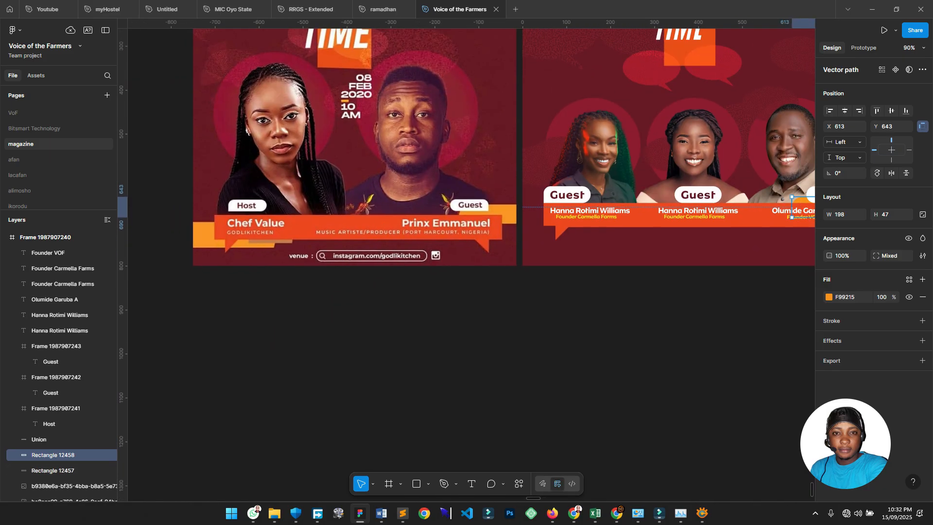
scroll(678, 278, right, 1)
scroll(678, 279, up, 3)
scroll(678, 279, right, 4)
drag(511, 264, 511, 259)
scroll(511, 259, left, 2)
scroll(511, 258, down, 1)
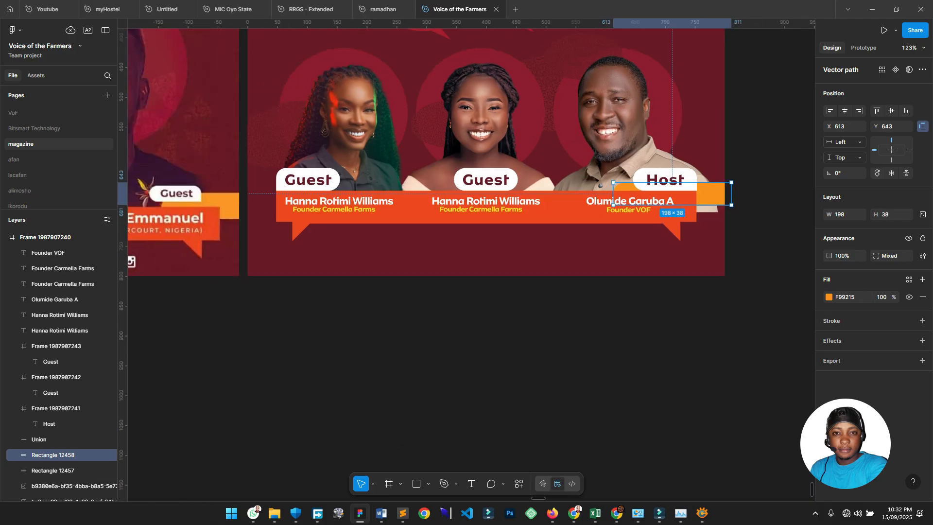
key(Escape)
click(710, 195)
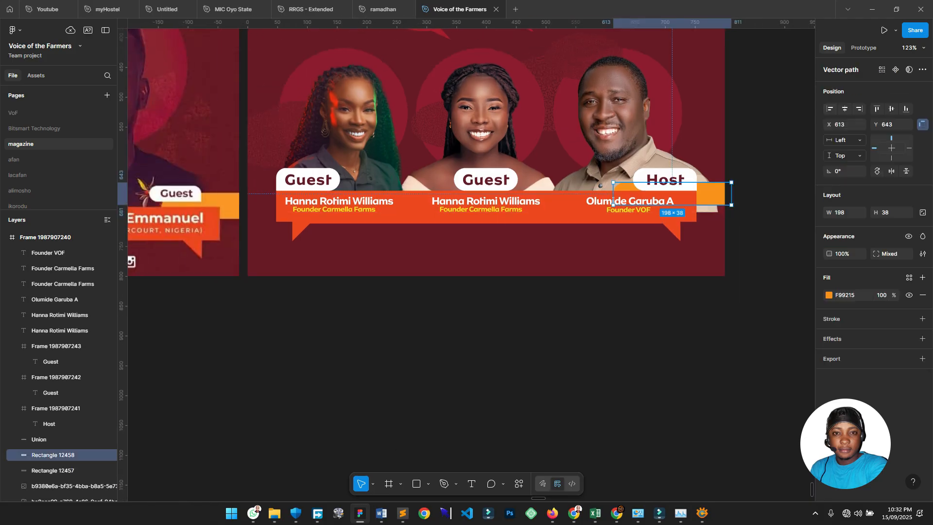
Duplicate the orange bar and nudge the copy to the poster's lower-left edge.
key(ctrl+d)
key(shift+Left)
key(shift+Left)
key(shift+Left)
key(shift+Left)
key(shift+Left)
key(shift+Left)
key(shift+Left)
key(shift+Left)
key(shift+Left)
key(shift+Left)
key(shift+Left)
key(shift+Left)
key(shift+Left)
key(shift+Left)
key(shift+Left)
key(shift+Left)
key(shift+Left)
key(shift+Left)
key(shift+Left)
key(shift+Left)
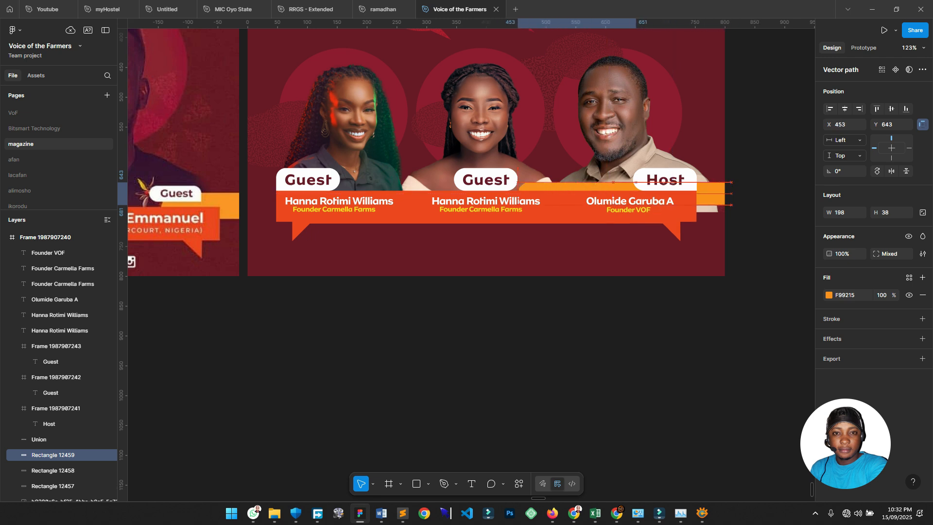
key(shift+Left)
key(shift+Left)
key(shift+Left)
key(shift+Left)
key(shift+Left)
key(shift+Left)
key(shift+Left)
key(shift+Left)
key(shift+Left)
key(shift+Left)
key(shift+Left)
key(shift+Left)
key(shift+Left)
key(shift+Left)
key(shift+Left)
key(shift+Left)
key(shift+Down)
key(shift+Down)
key(shift+Down)
key(shift+Down)
key(shift+Down)
key(shift+Down)
key(shift+Right)
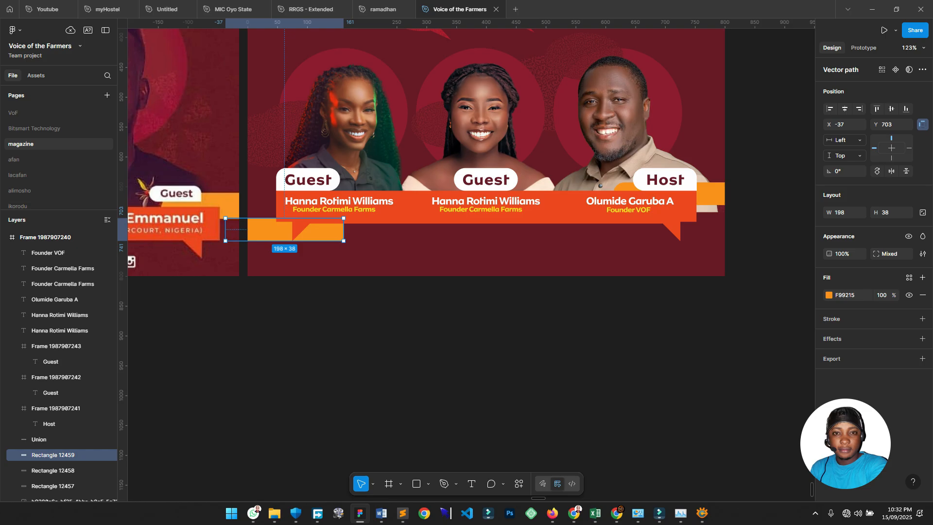
Flip the copy with Shift+H and stretch it taller to 198 × 56.
key(shift+h)
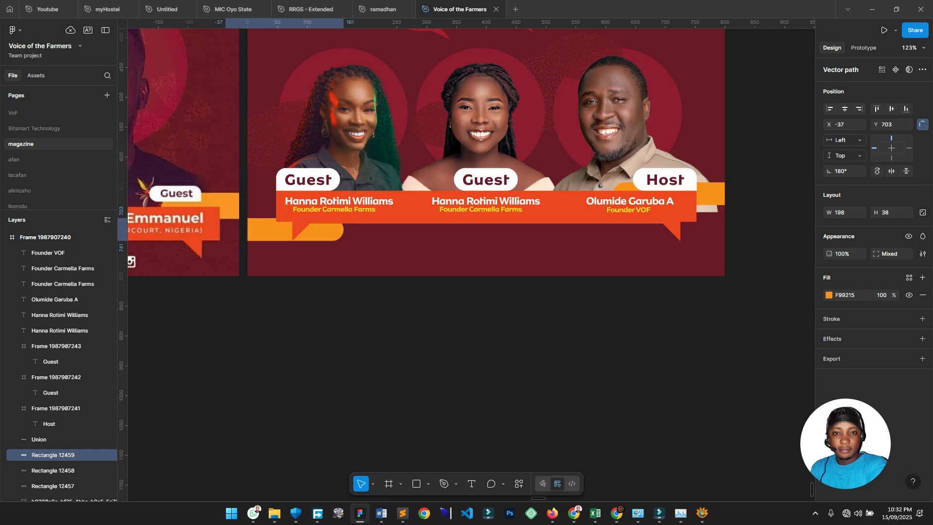
scroll(465, 151, left, 5)
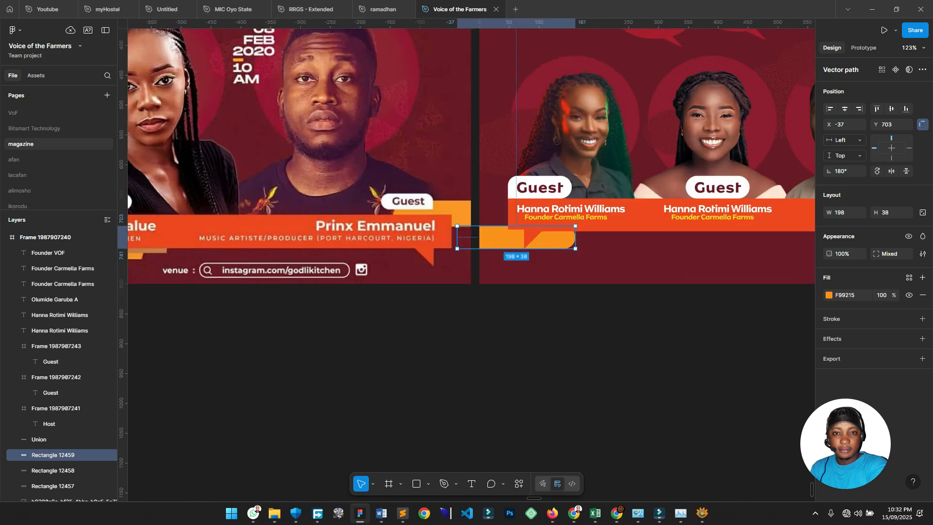
scroll(466, 151, left, 4)
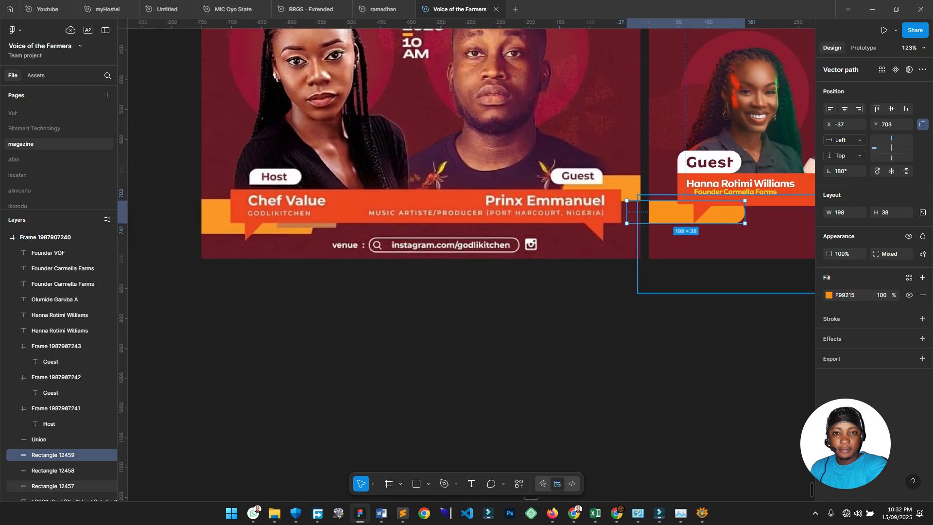
drag(685, 224, 685, 234)
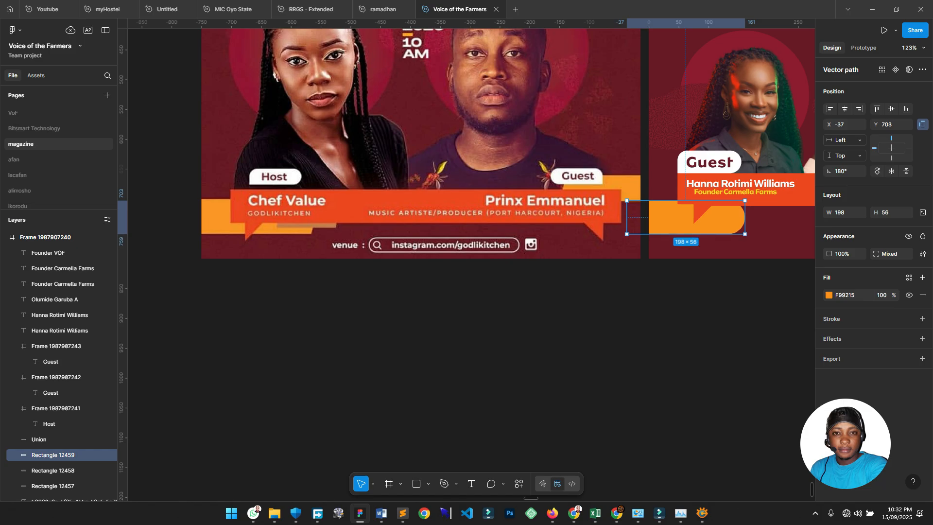
click(724, 359)
drag(724, 360, 548, 352)
scroll(453, 405, down, 2)
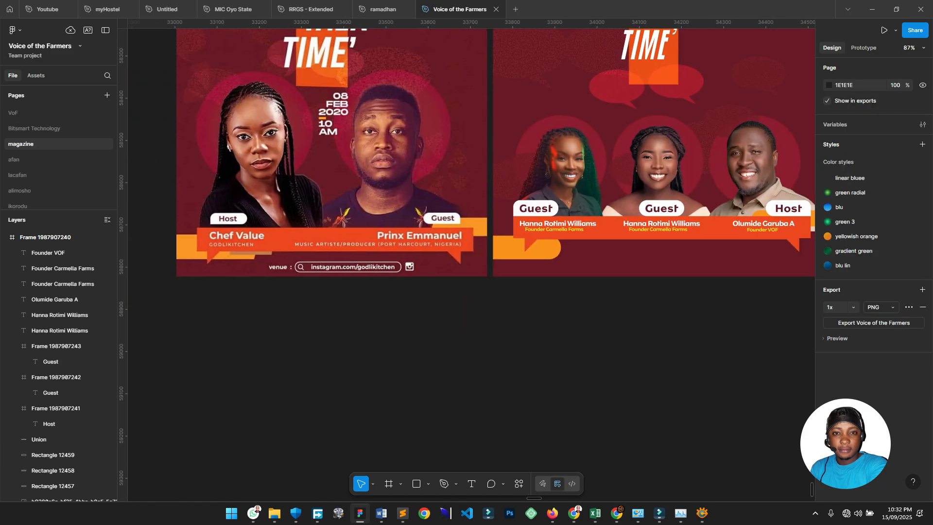
Add a text label reading 'venue' below the guest banner.
scroll(579, 343, up, 2)
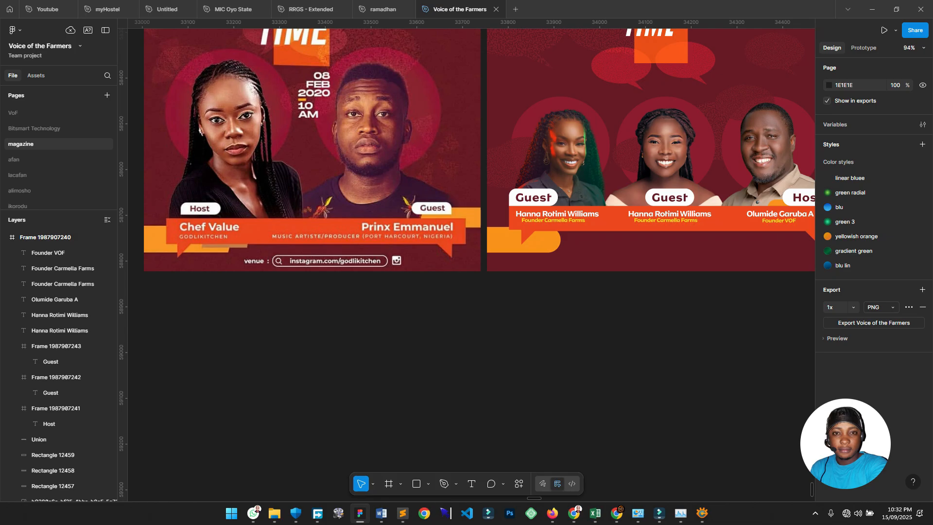
scroll(319, 287, up, 3)
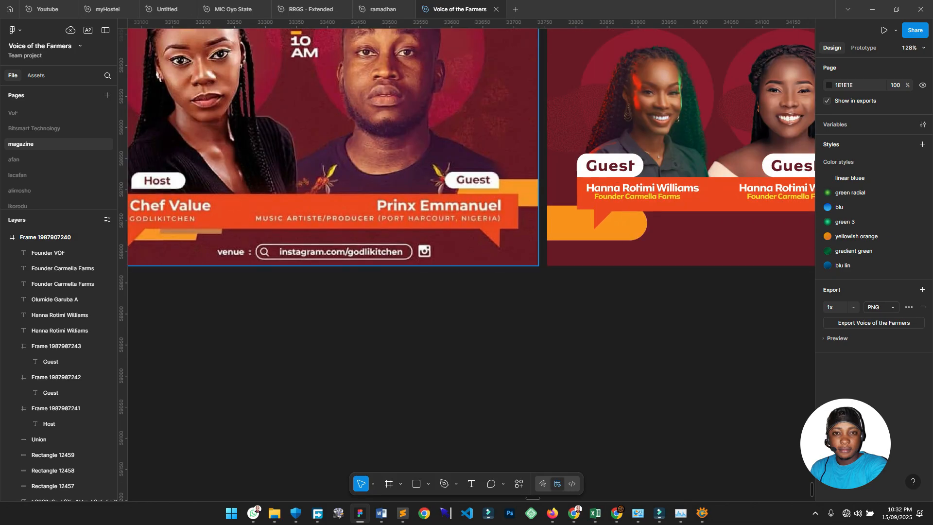
scroll(212, 333, down, 9)
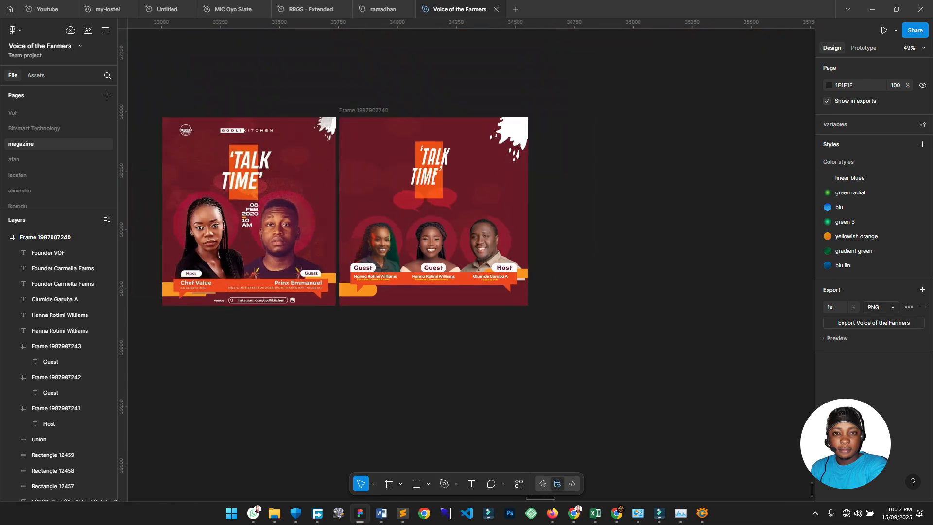
scroll(242, 304, up, 8)
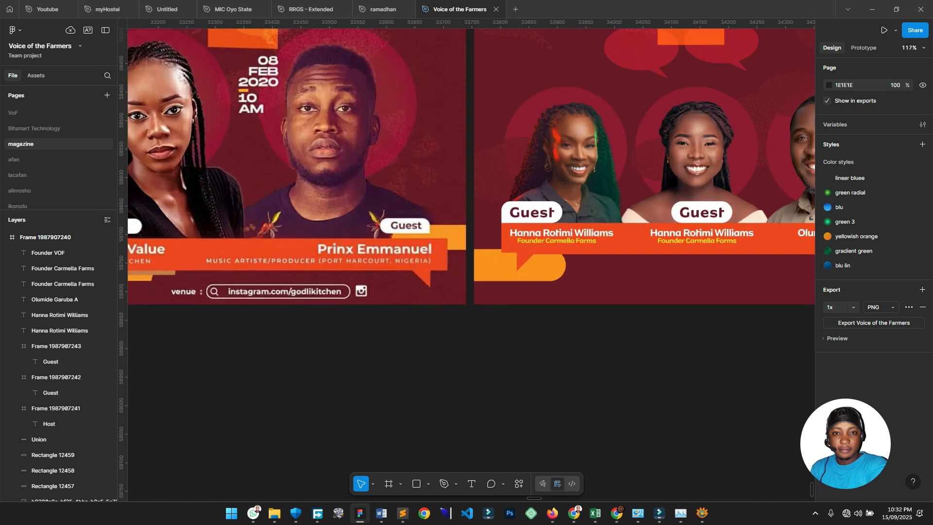
key(t)
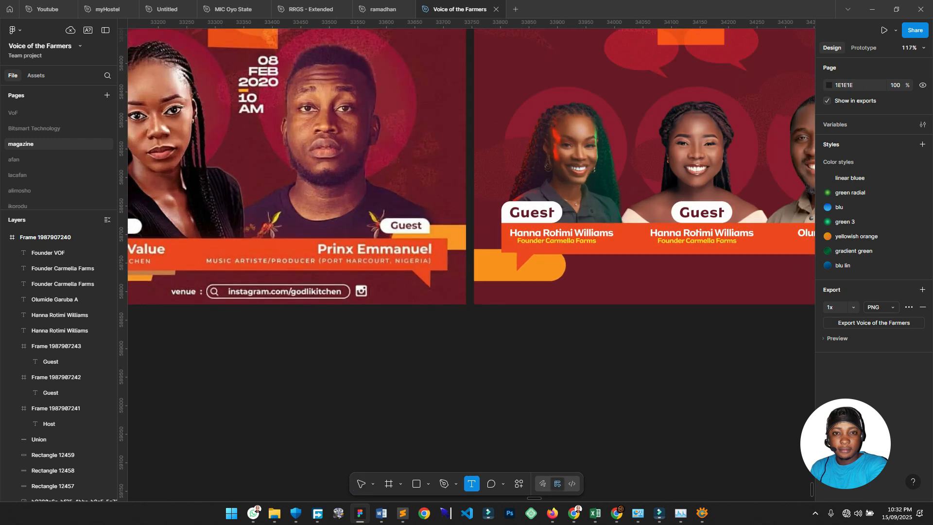
click(604, 273)
text(ve)
key(BackSpace)
text(venu)
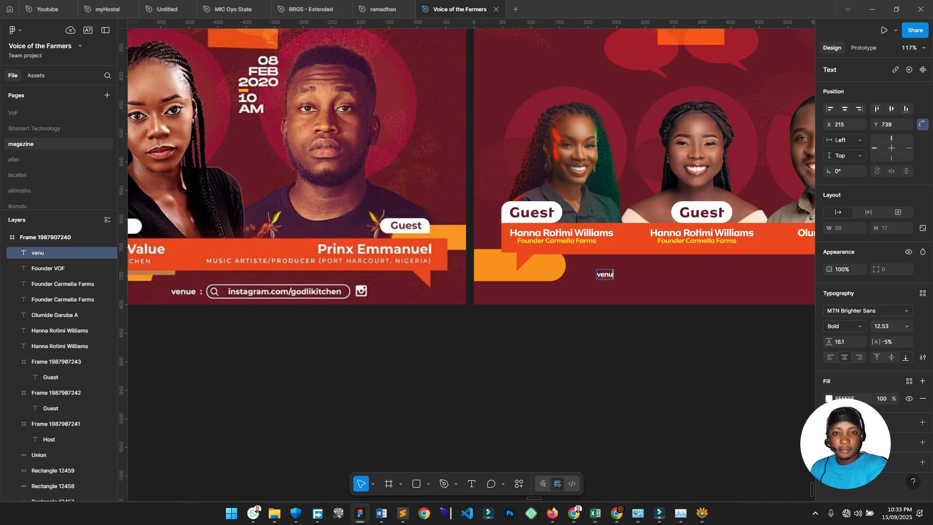
text(e)
key(Escape)
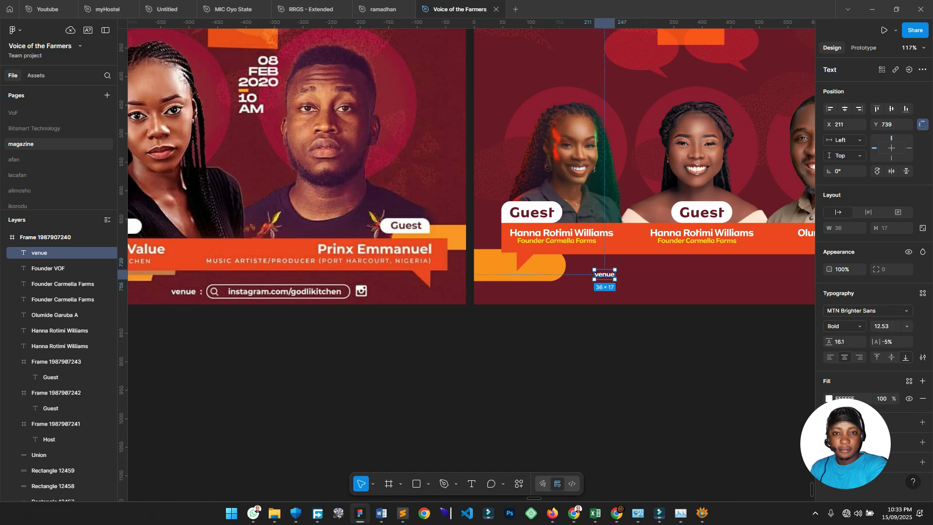
Scale the label to about double size and append ' :' so it reads 'venue :'.
key(k)
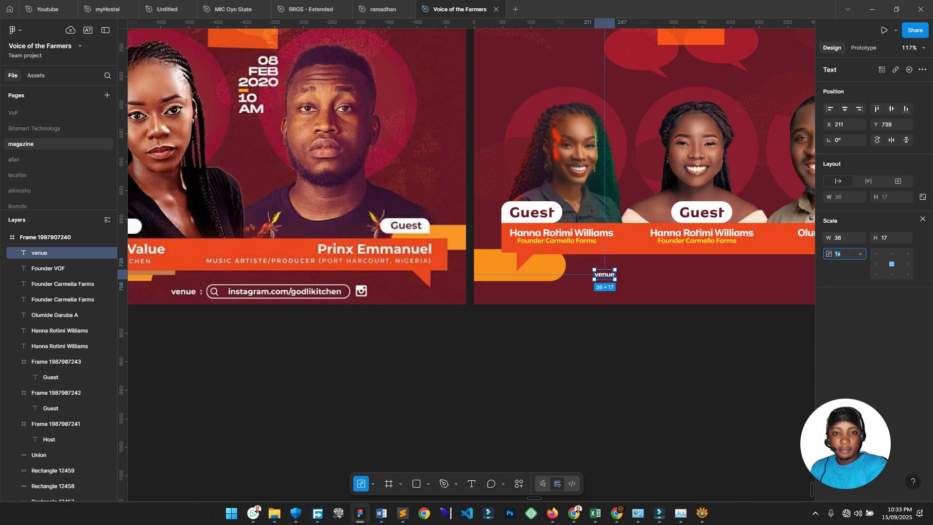
mouse_move(615, 274)
mouse_down()
mouse_move(634, 275)
mouse_move(607, 286)
mouse_up()
key(Return)
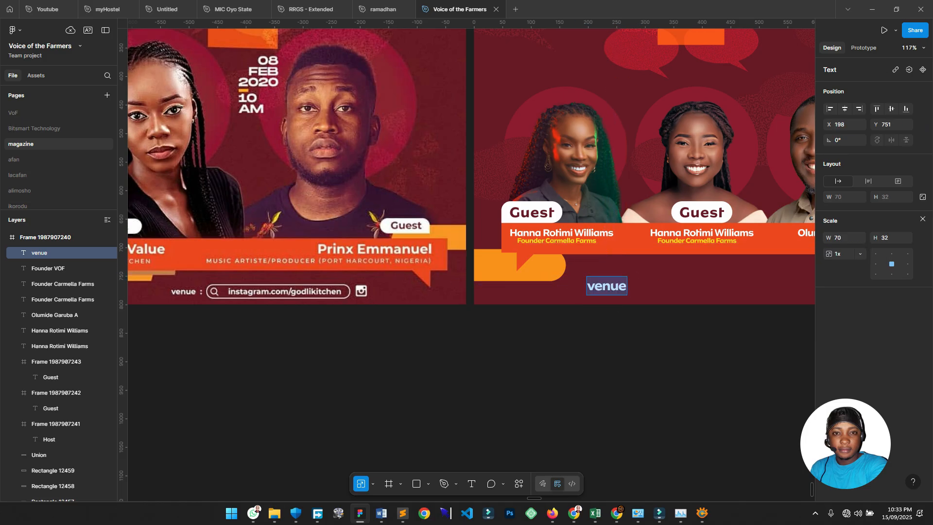
key(Right)
text(:)
key(Escape)
key(Escape)
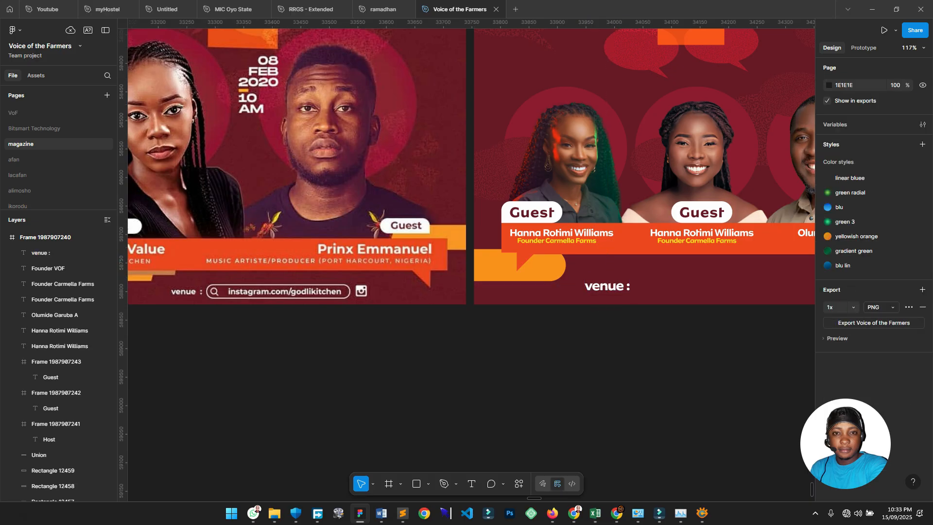
scroll(352, 297, up, 2)
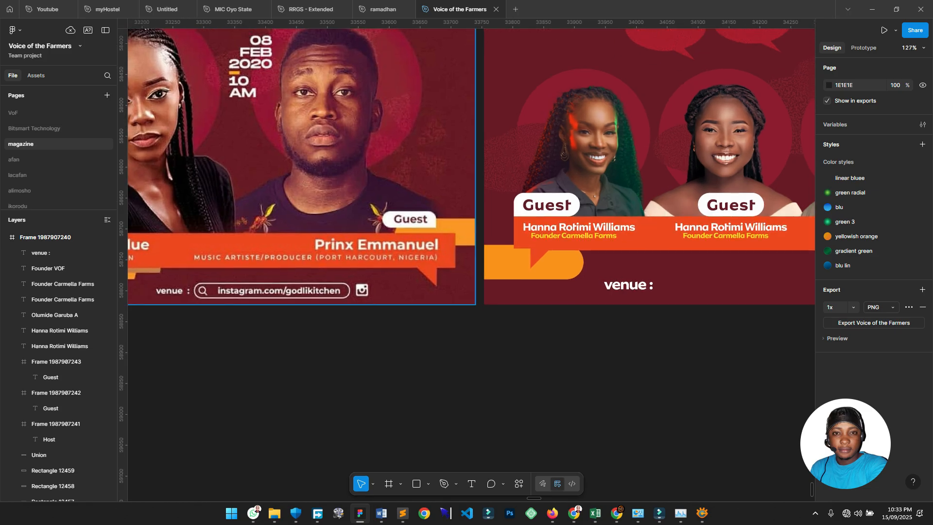
drag(575, 227, 416, 347)
scroll(414, 338, down, 8)
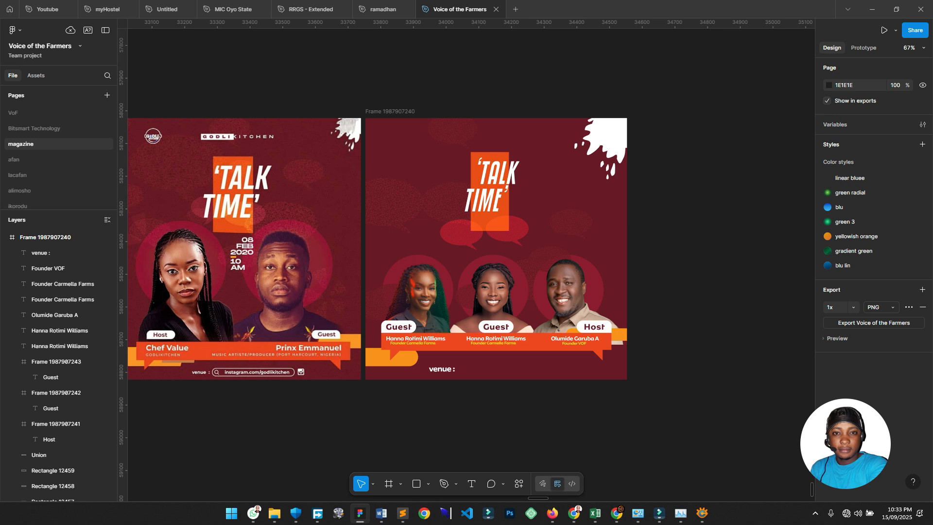
scroll(653, 288, up, 3)
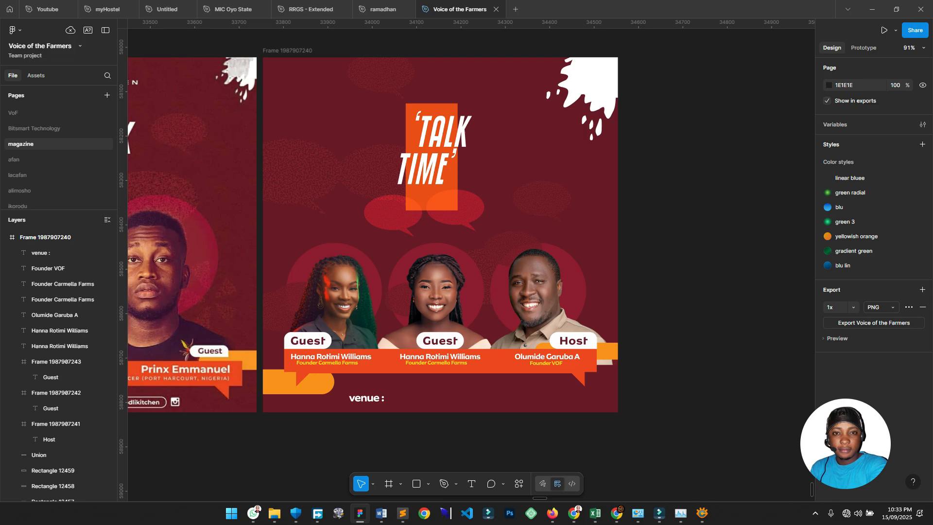
scroll(430, 279, down, 5)
scroll(430, 280, left, 3)
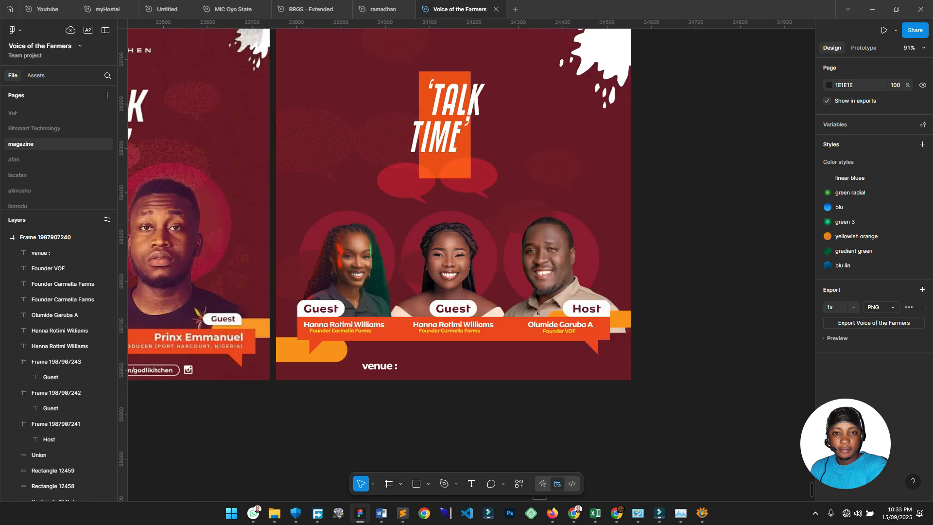
Duplicate the 'venue :' label below the flyers and retype it as 'Reflection & Call-toAction from AFSF 2025'.
click(430, 279)
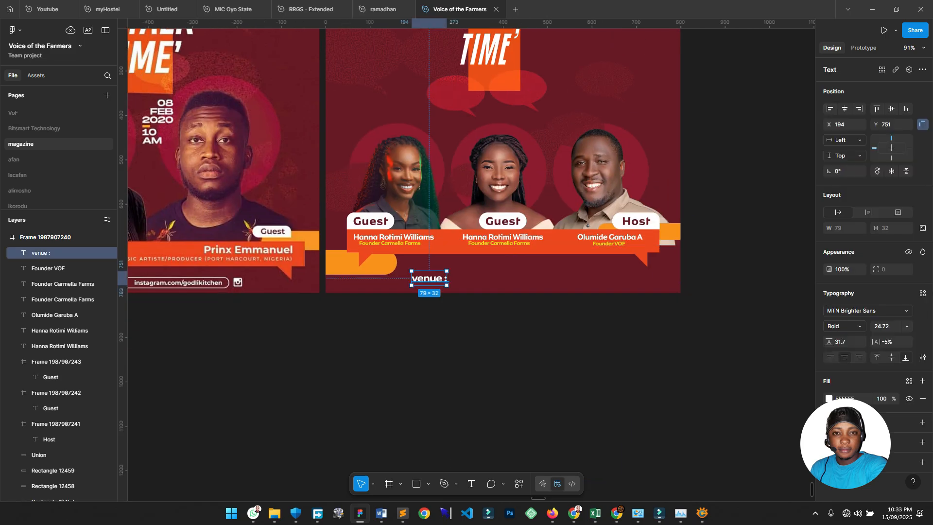
drag(430, 278, 422, 346)
double_click(421, 347)
text(Refl)
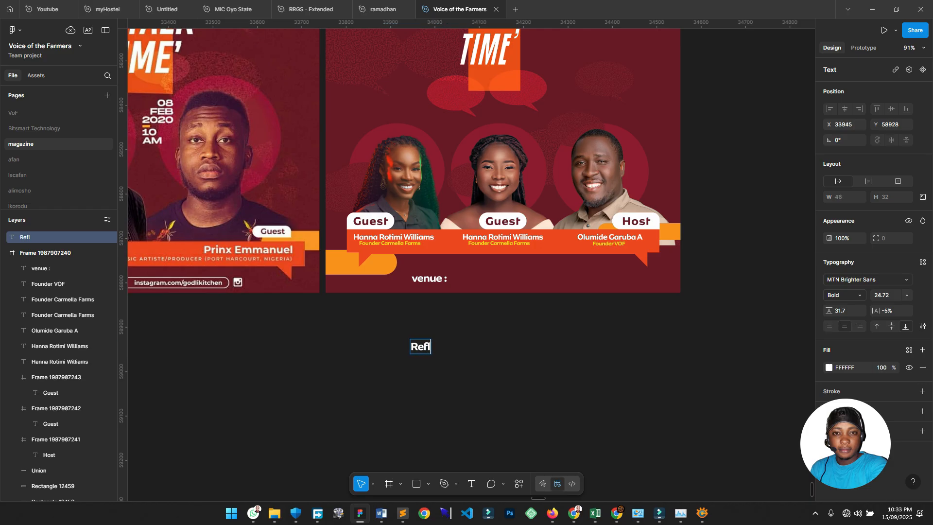
text(ection and)
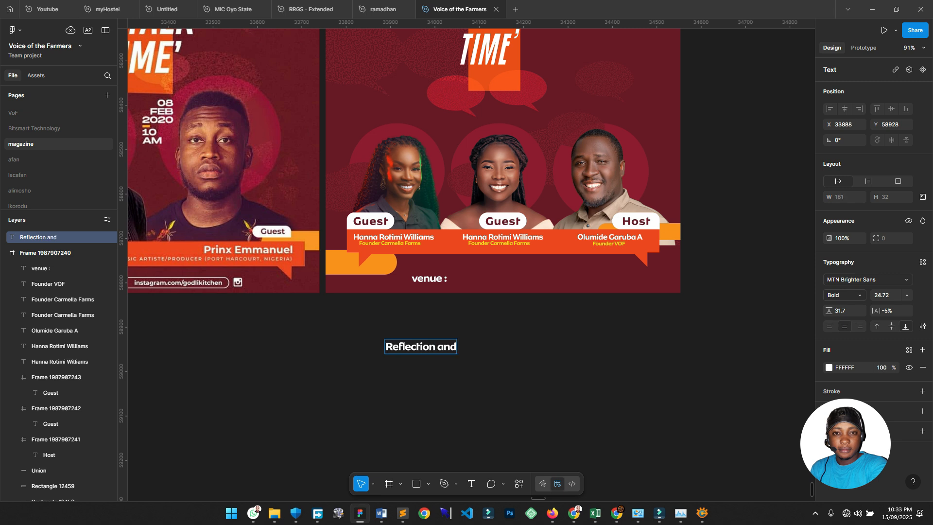
key(BackSpace)
key(BackSpace)
key(BackSpace)
key(BackSpace)
key(BackSpace)
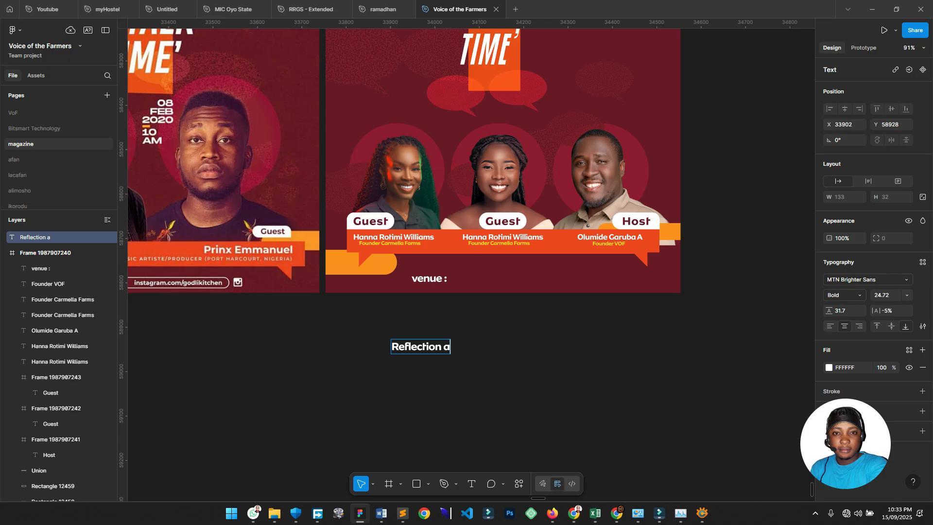
text(& Call)
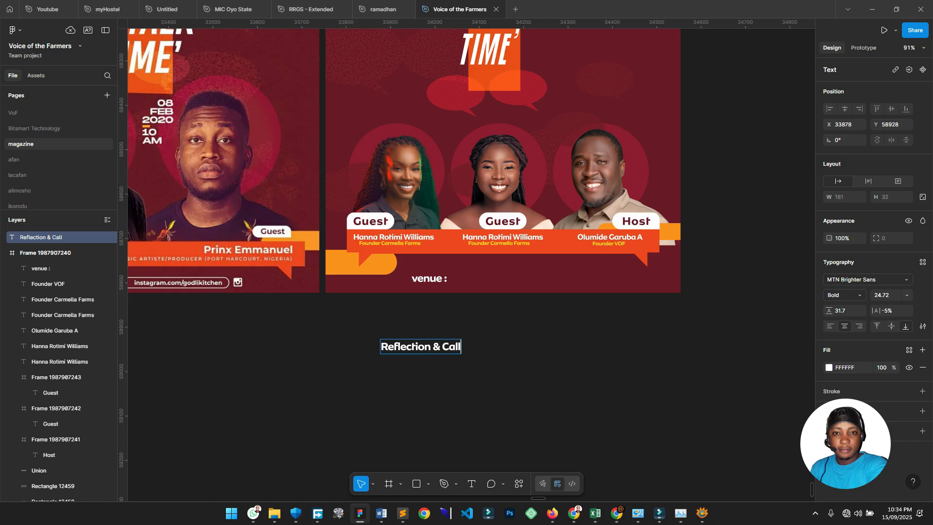
text(-to)
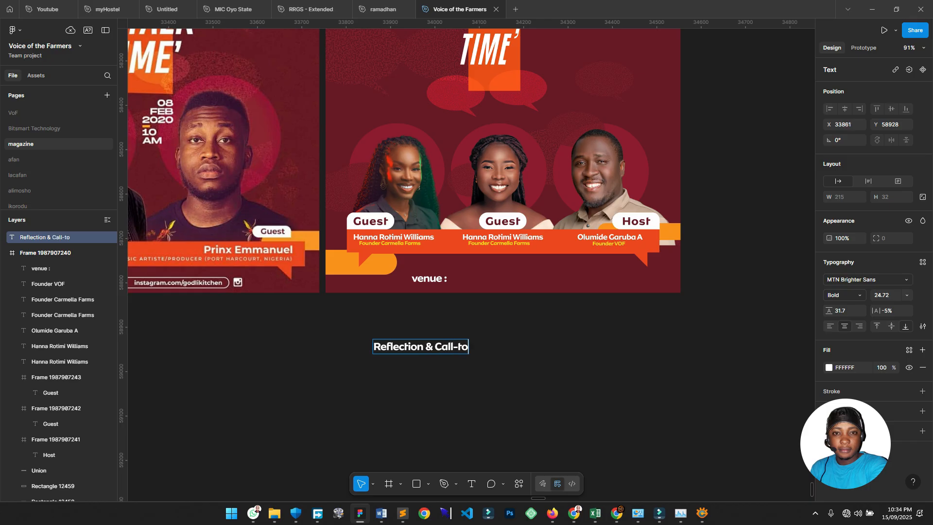
text(Action)
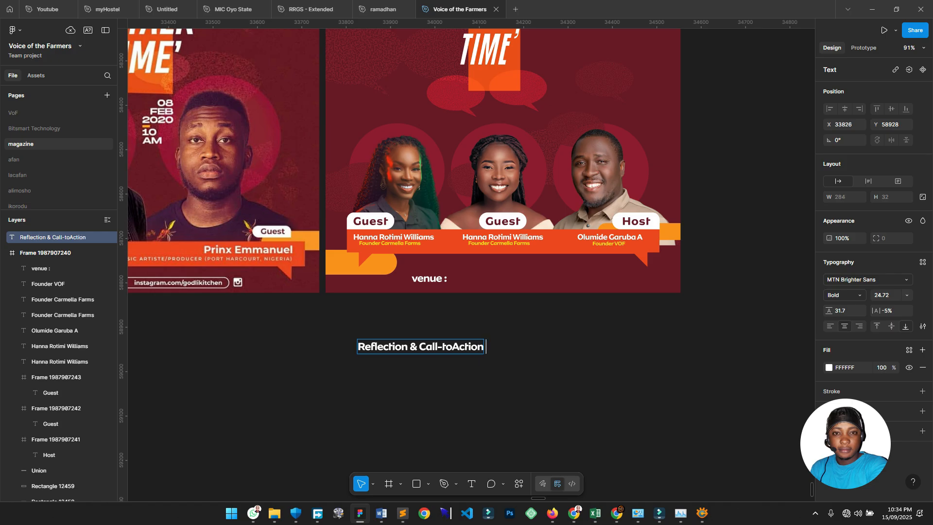
text( from)
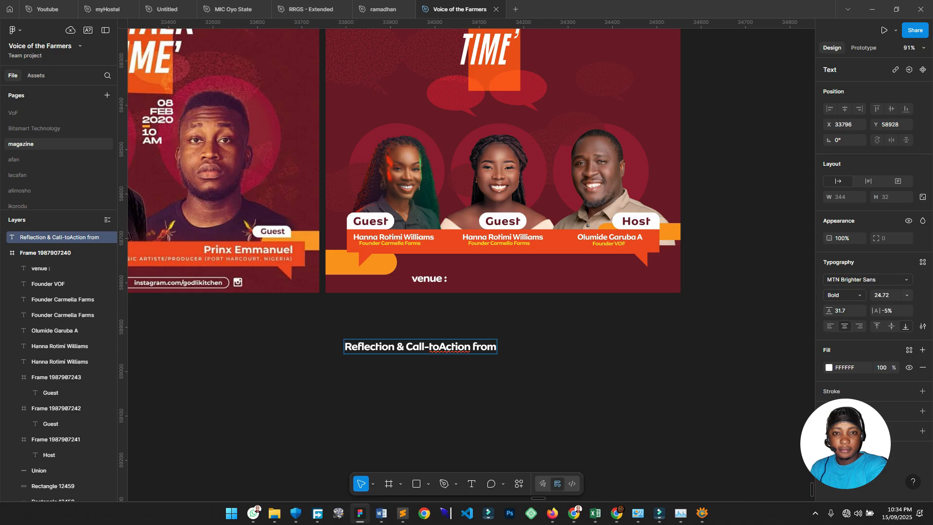
text( AFSF)
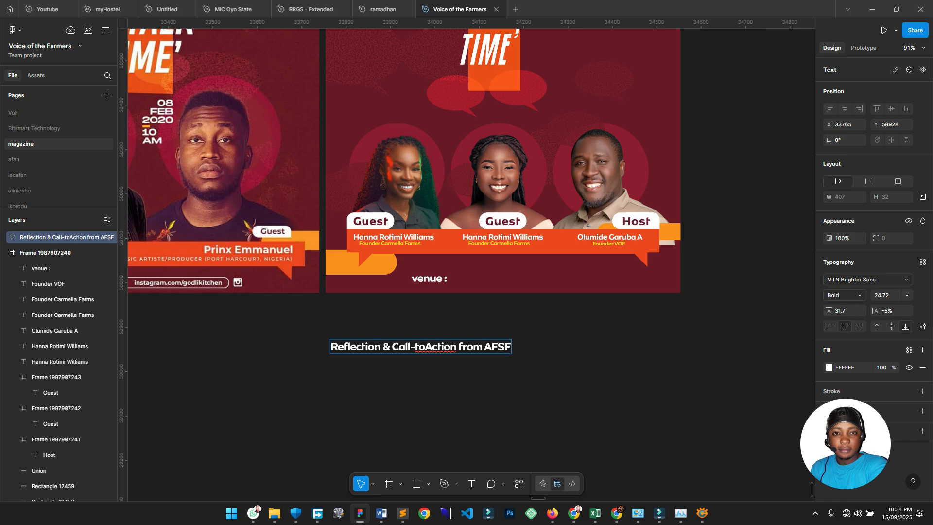
text( 2025)
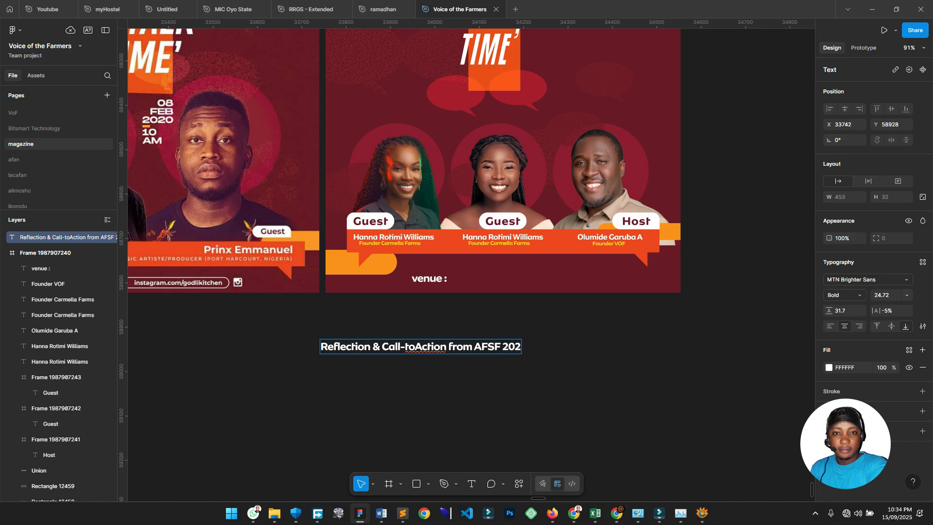
key(Escape)
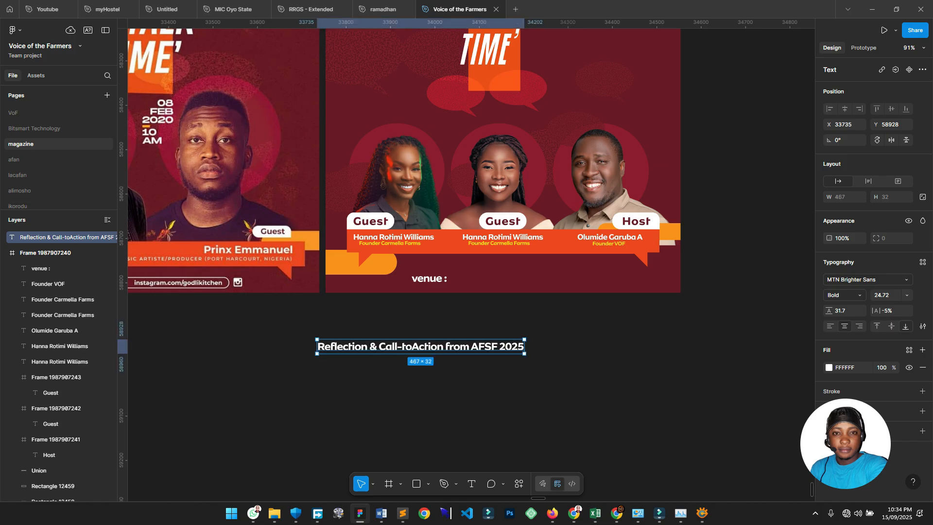
key(Escape)
scroll(525, 311, up, 3)
Raise the TALK TIME block slightly and move the heading into the flyer beneath it.
scroll(525, 311, down, 2)
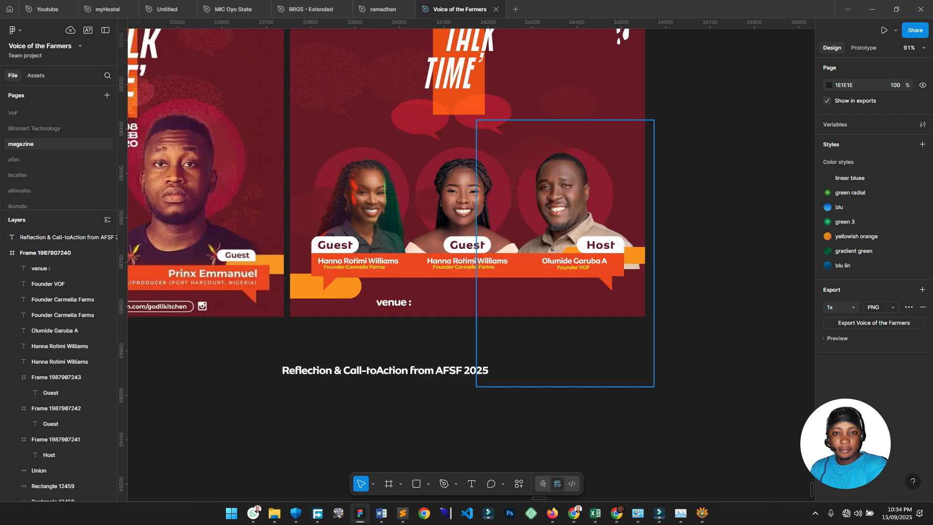
scroll(525, 311, up, 4)
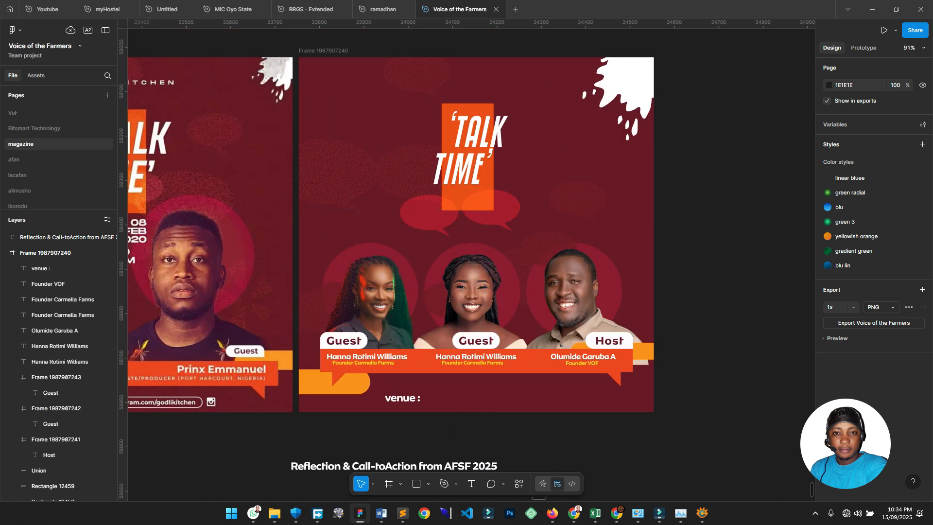
scroll(486, 195, up, 2)
scroll(486, 194, left, 2)
drag(491, 194, 491, 174)
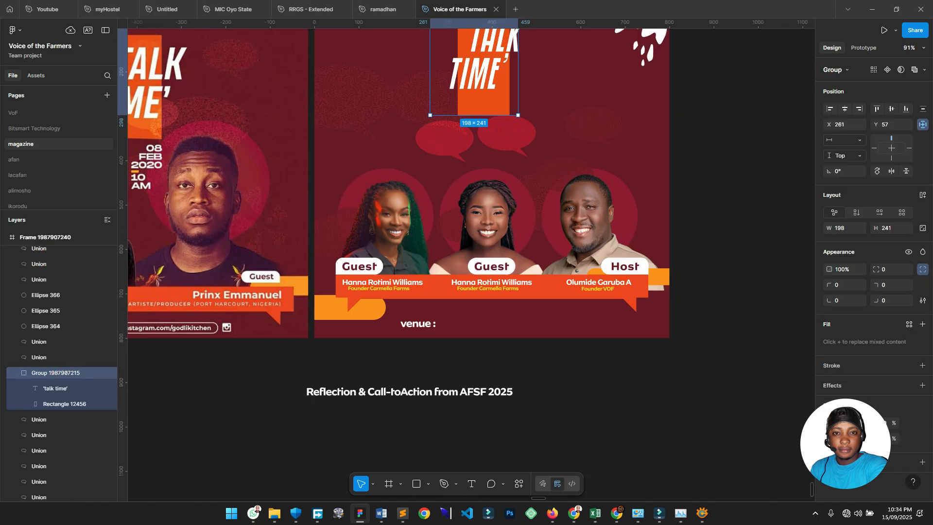
scroll(486, 340, down, 3)
drag(408, 389, 485, 132)
scroll(486, 132, up, 5)
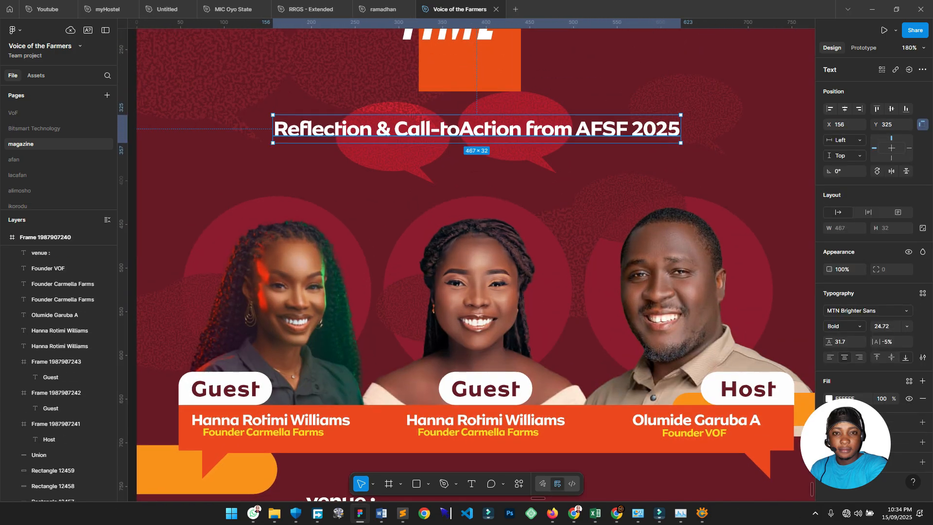
Narrow the heading to two lines, set line height 26, and centre it horizontally.
drag(681, 129, 599, 128)
drag(543, 143, 524, 143)
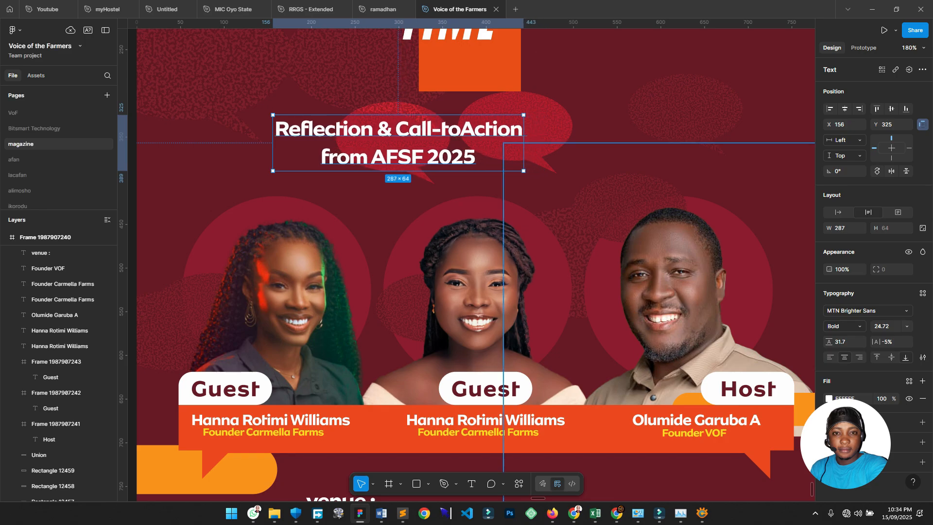
mouse_move(828, 342)
mouse_down()
mouse_move(812, 336)
mouse_move(823, 341)
mouse_up()
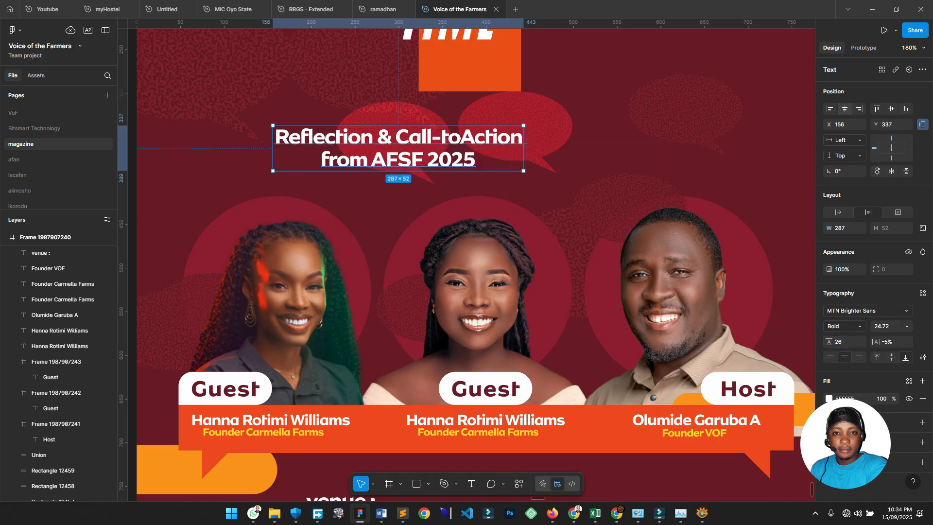
key(alt+h)
Copy the heading above itself, retype it as 'Theme', and scale it up slightly.
scroll(481, 233, up, 2)
drag(481, 235, 481, 203)
double_click(481, 202)
text(T)
text(e)
key(BackSpace)
key(BackSpace)
text(Theme)
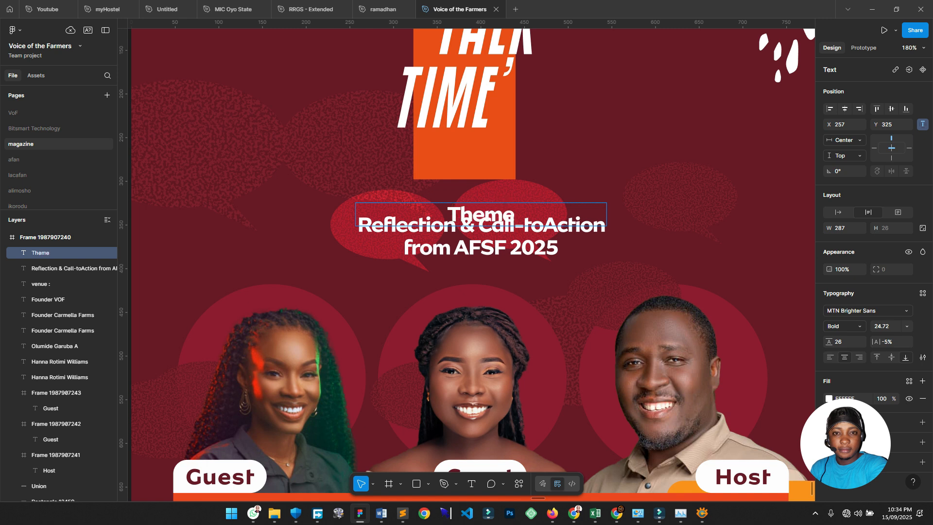
key(Escape)
drag(481, 214, 478, 201)
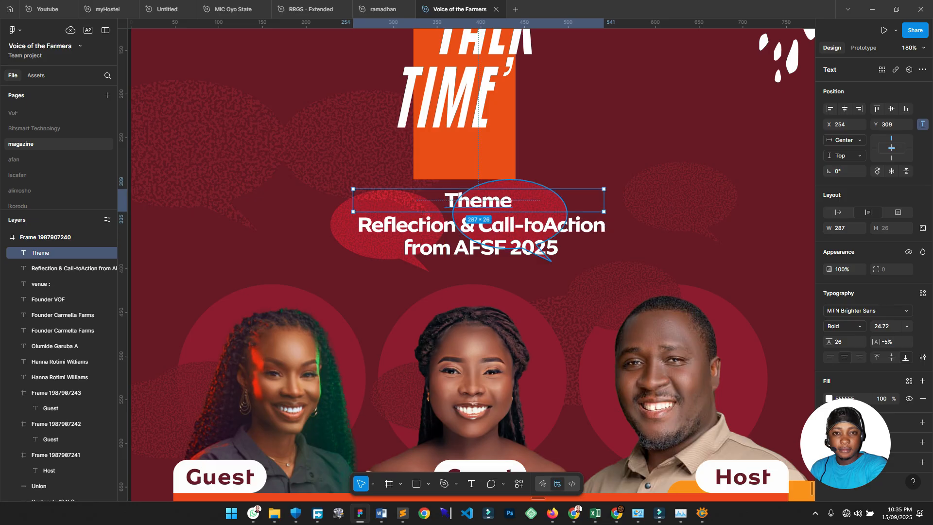
key(k)
drag(603, 200, 637, 201)
drag(495, 200, 461, 203)
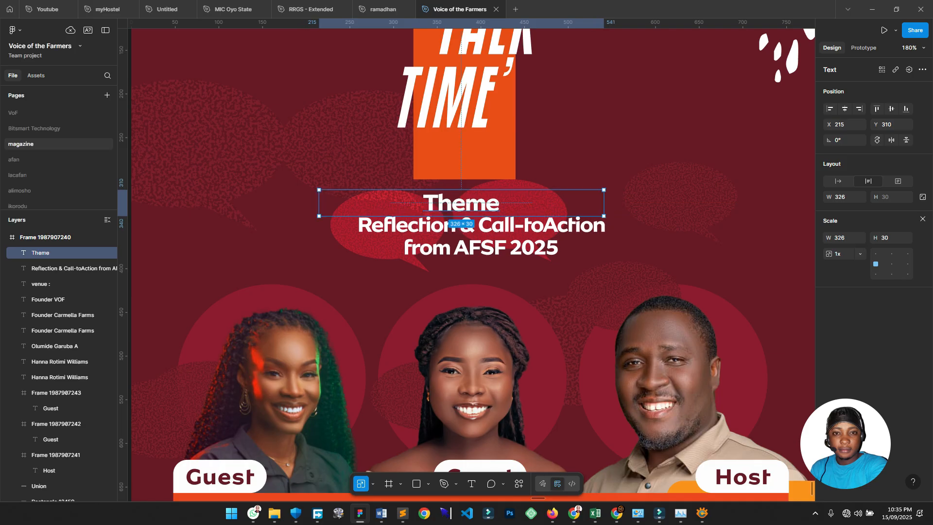
drag(604, 203, 626, 202)
Move both speech bubbles up together behind the heading.
click(409, 267)
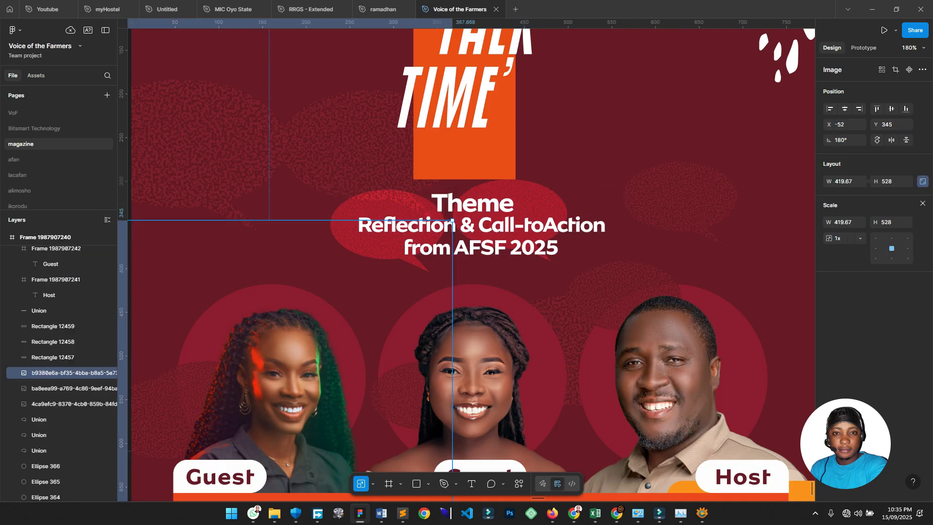
click(369, 209)
shift+click(535, 194)
drag(534, 196, 534, 129)
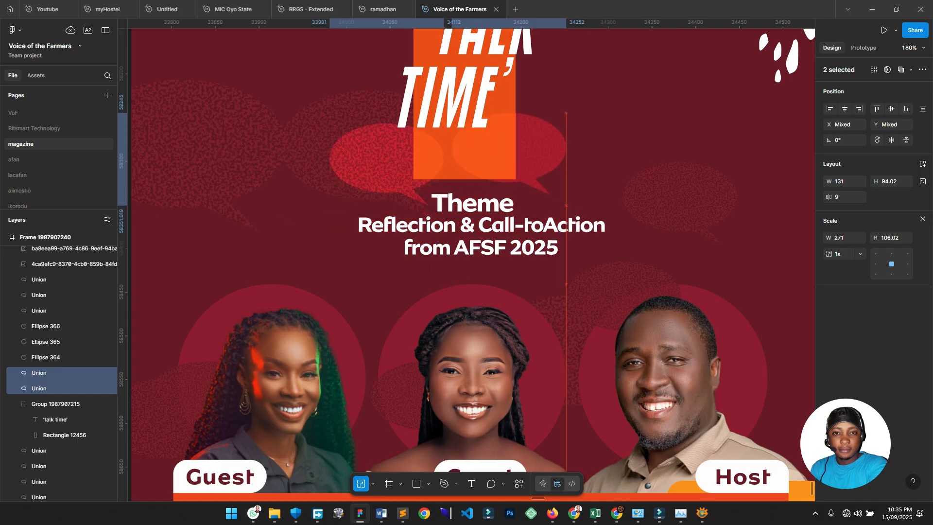
Colour the Theme label yellow using a page swatch in its fill.
click(491, 232)
click(470, 204)
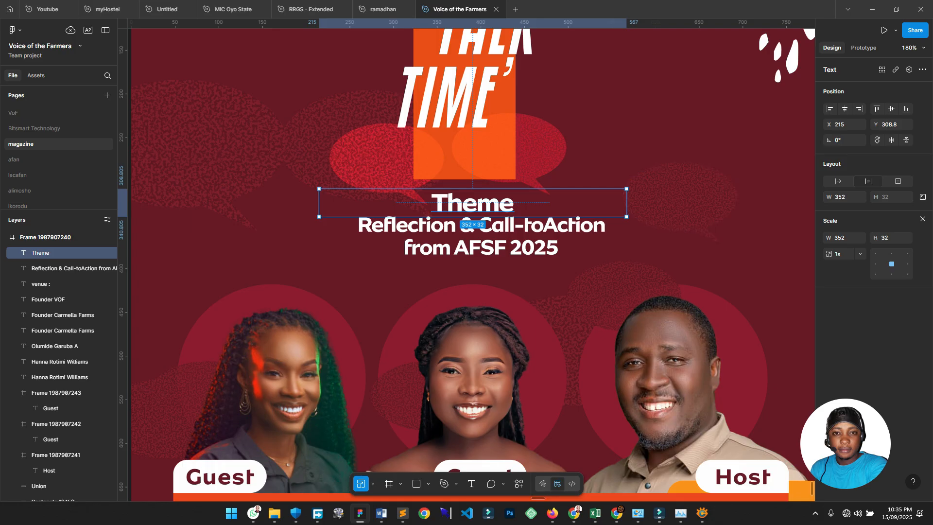
key(i)
click(503, 162)
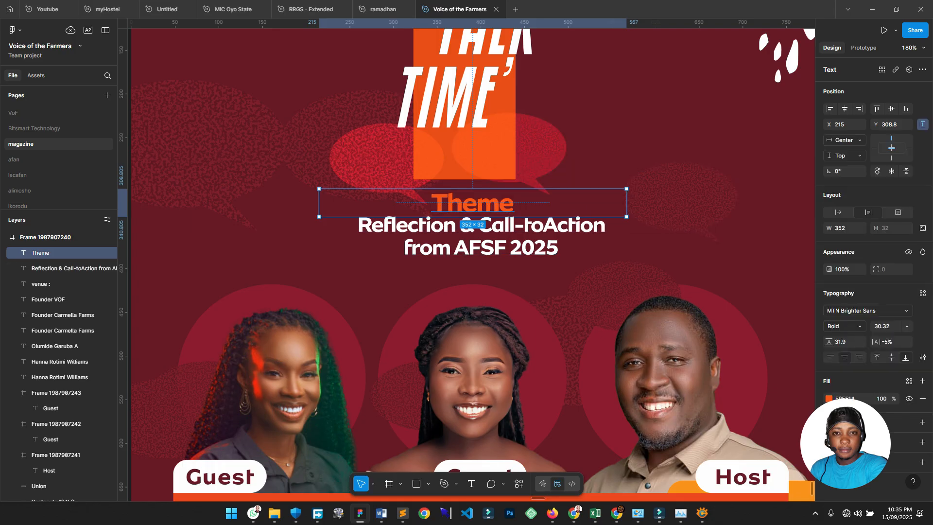
click(829, 398)
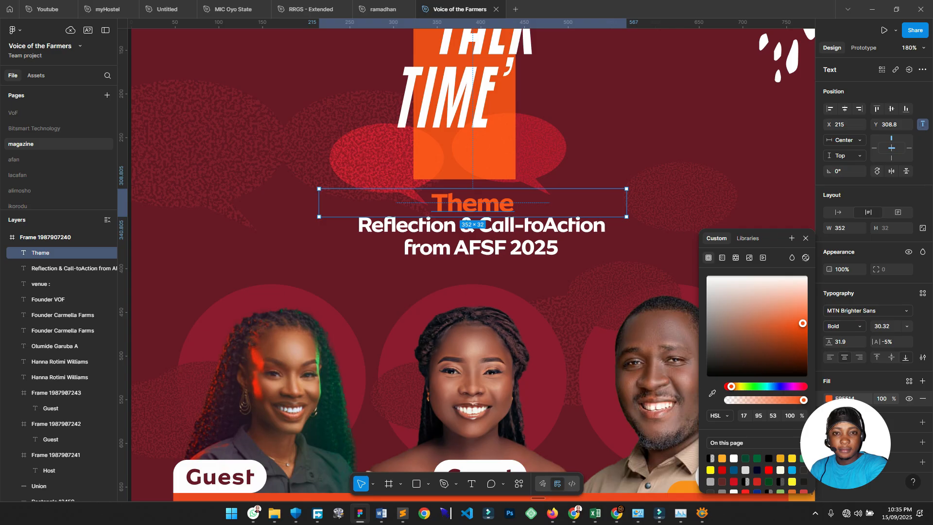
click(792, 458)
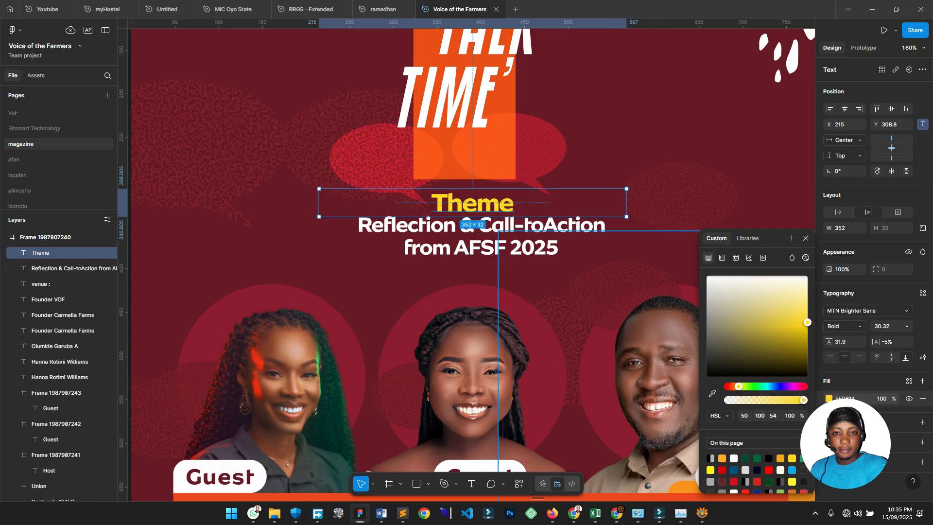
Tighten the Reflection & Call-toAction text's line height to 23.
click(540, 238)
drag(832, 341, 830, 341)
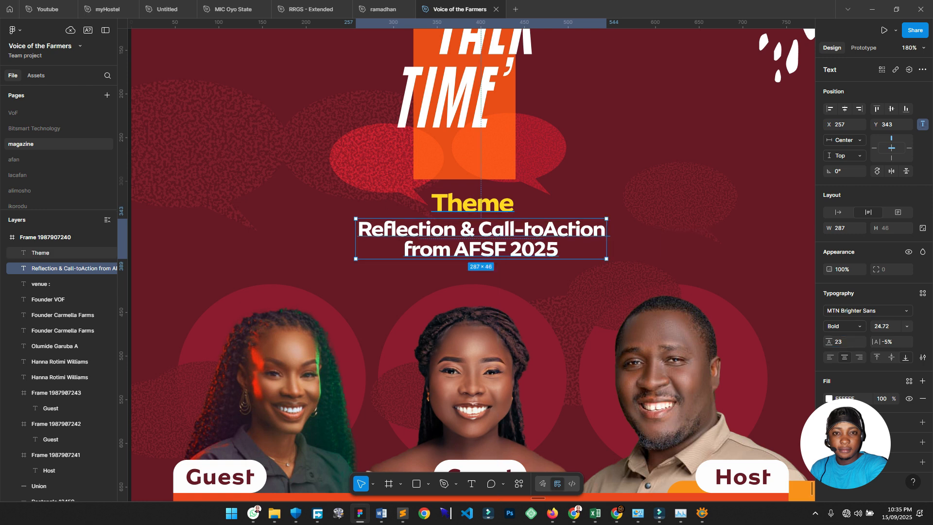
scroll(513, 232, down, 5)
click(692, 205)
scroll(692, 205, up, 1)
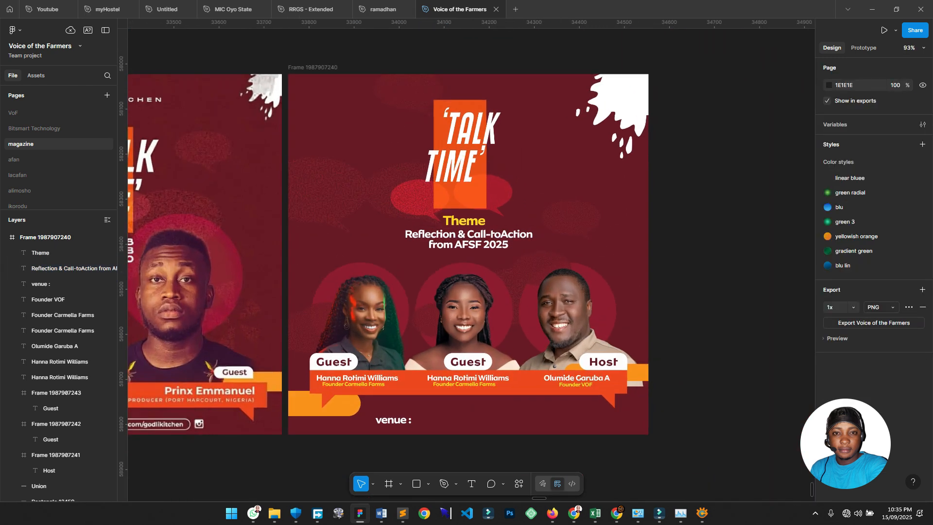
Scale the Theme and Reflection text together, settling them at 387 wide.
click(464, 221)
shift+click(468, 233)
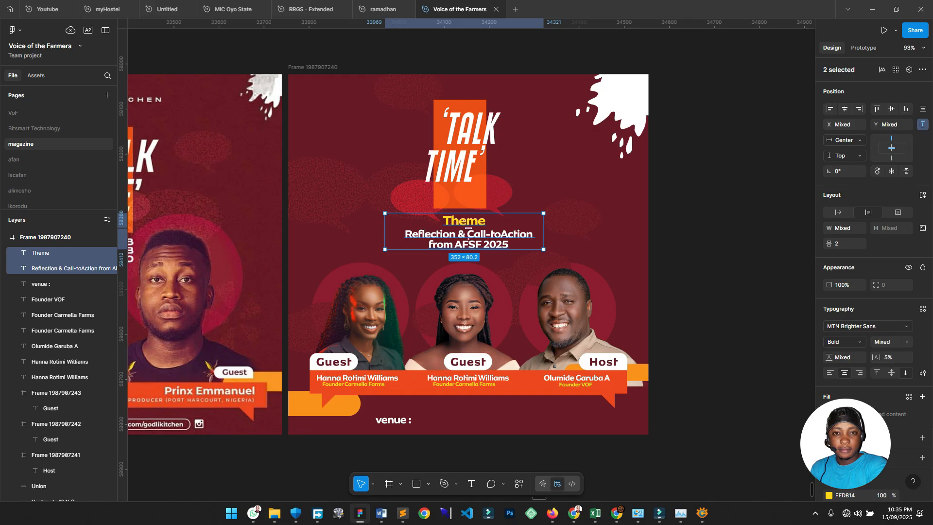
key(k)
drag(543, 231, 583, 232)
drag(510, 234, 488, 234)
key(Left)
key(Left)
key(Left)
key(Left)
key(Left)
key(Left)
key(Left)
key(Left)
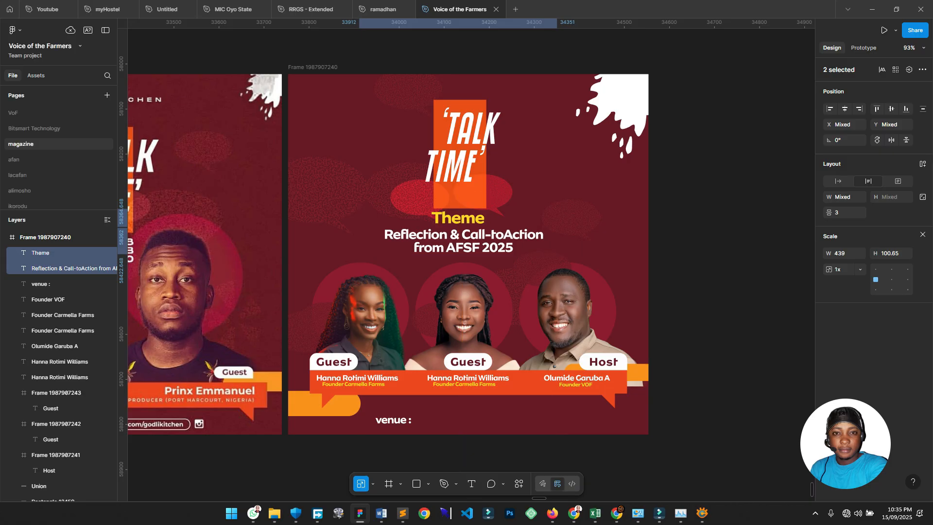
drag(556, 231, 506, 237)
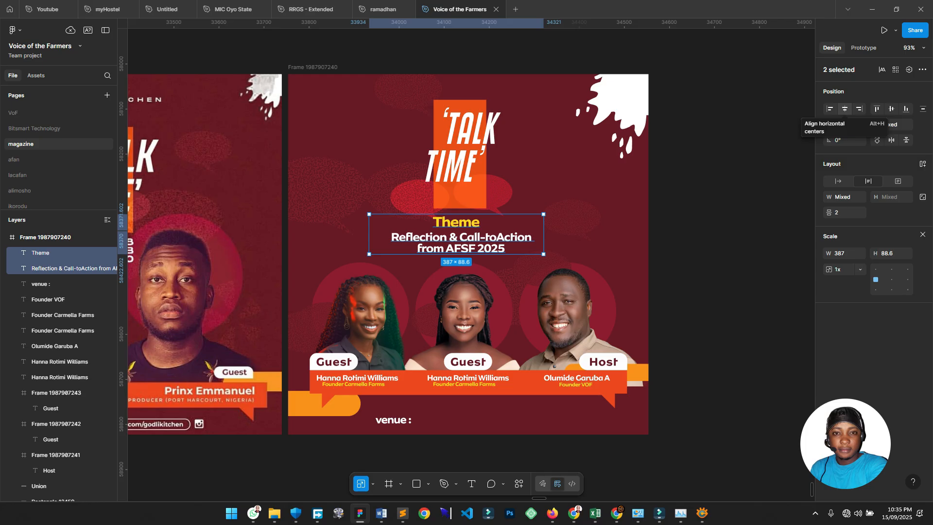
Centre-align and group the two text lines, centre the group, and move TALK TIME to 274, 47.
click(844, 108)
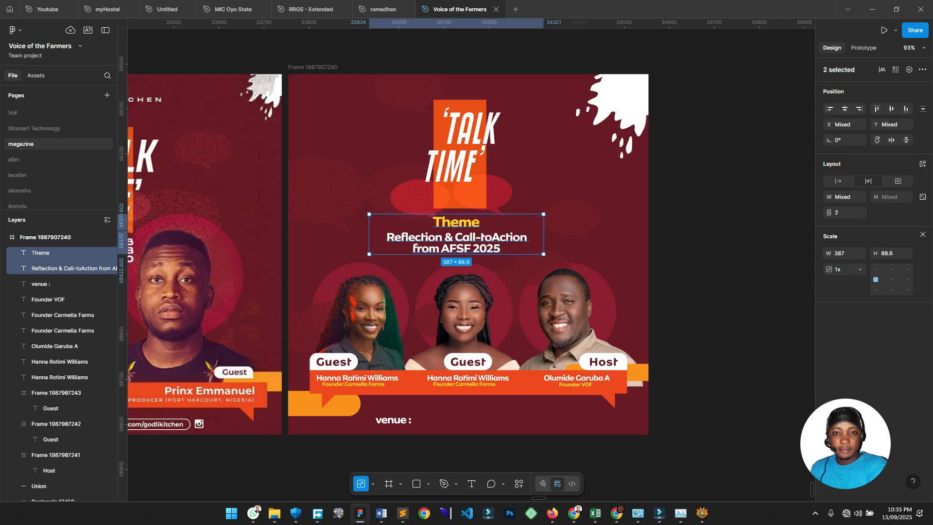
key(ctrl+g)
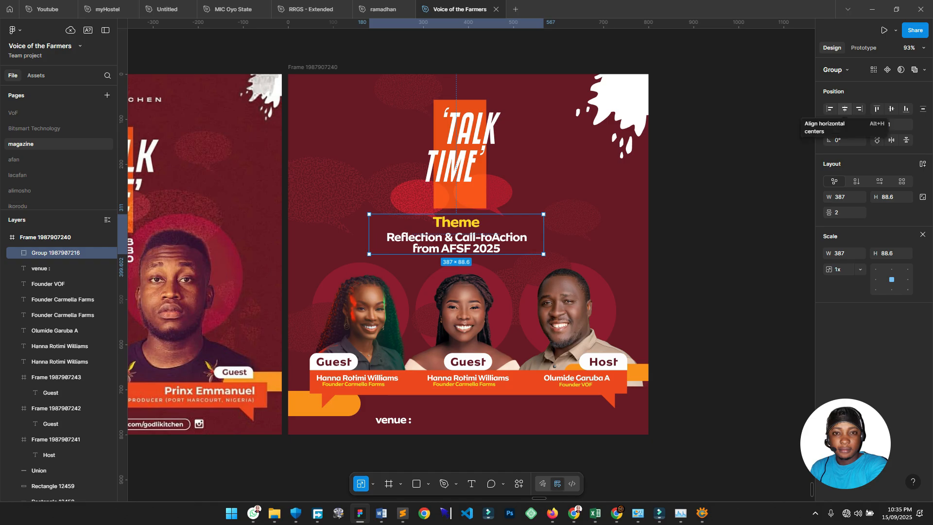
click(844, 108)
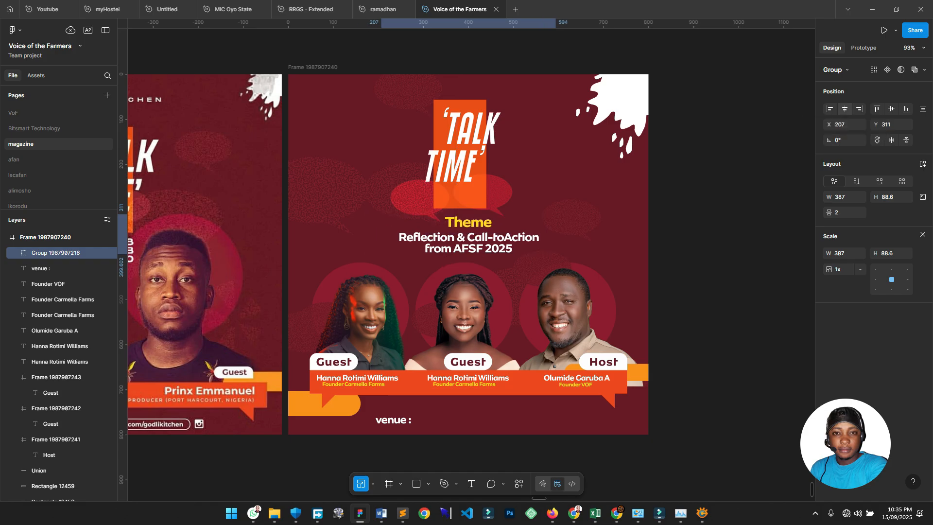
key(Escape)
drag(459, 155, 465, 150)
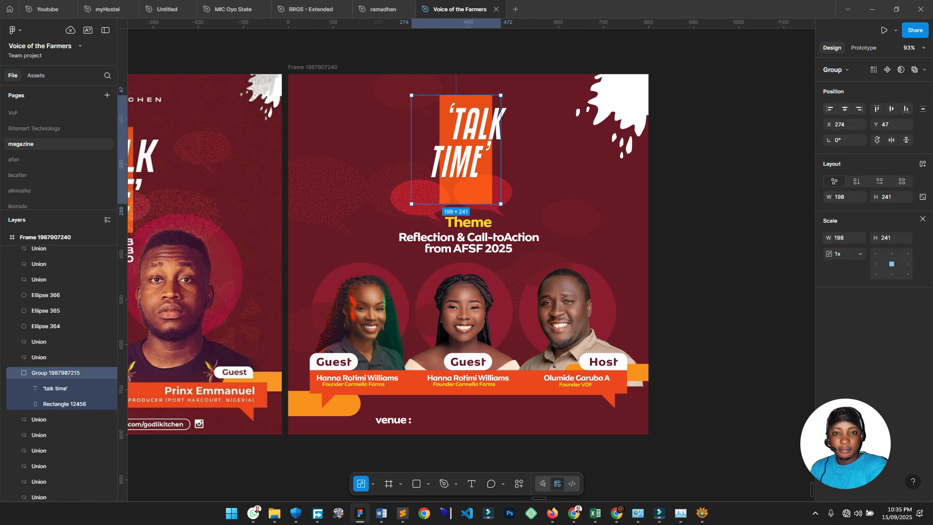
Nudge the 'venue :' label slightly up and left to 189, 735.
key(Escape)
scroll(467, 260, down, 1)
scroll(419, 367, up, 3)
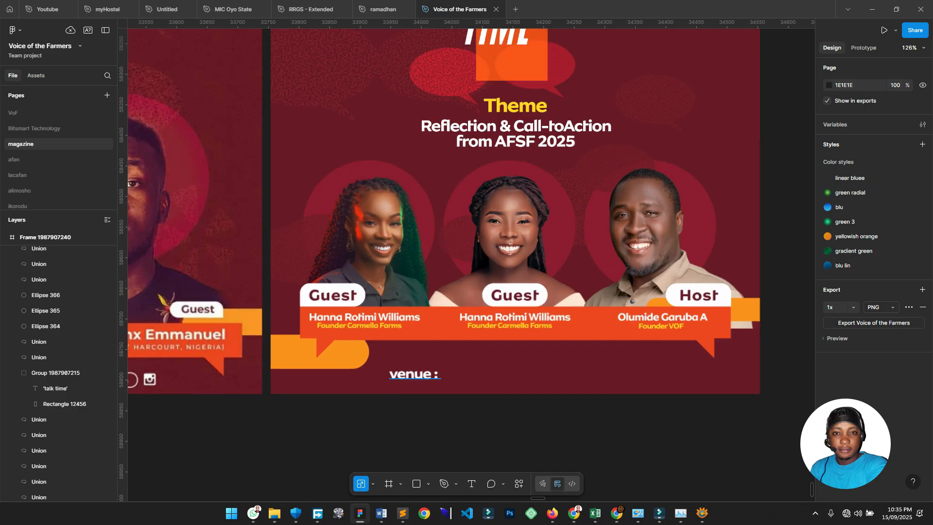
drag(420, 372, 417, 363)
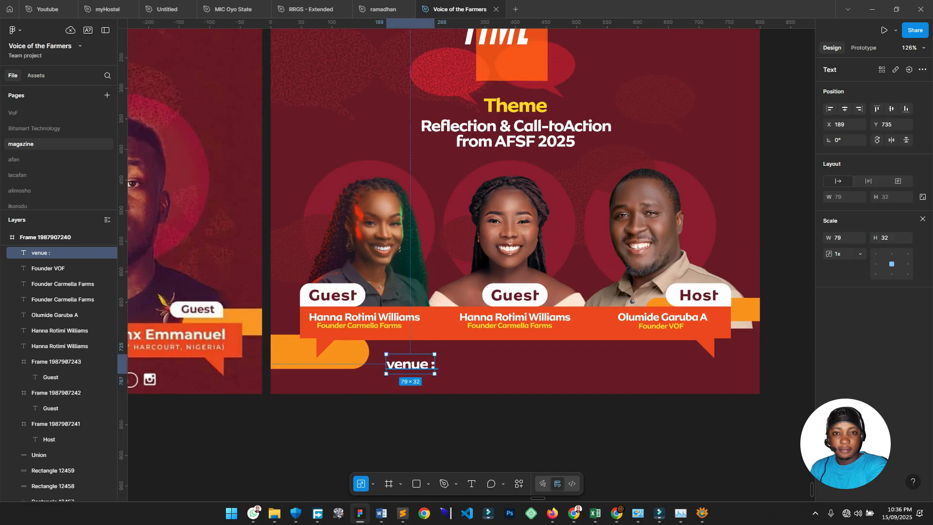
Zoom in on the round Godli Kitchen logo at the reference poster's top-left.
scroll(382, 398, up, 3)
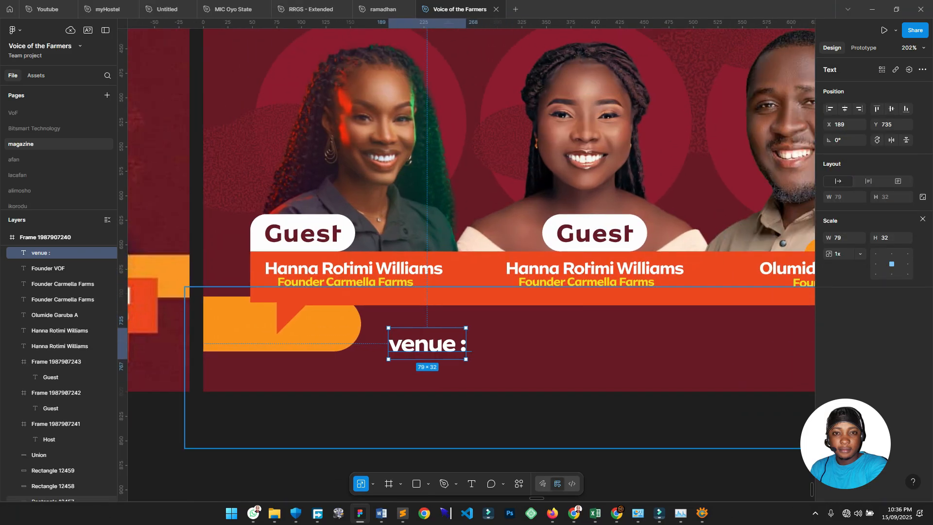
scroll(479, 337, down, 5)
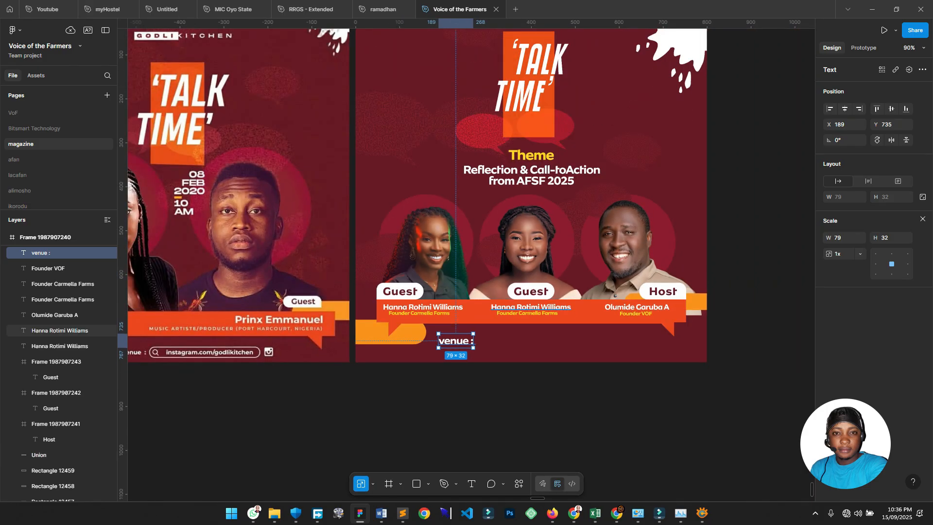
scroll(530, 297, up, 5)
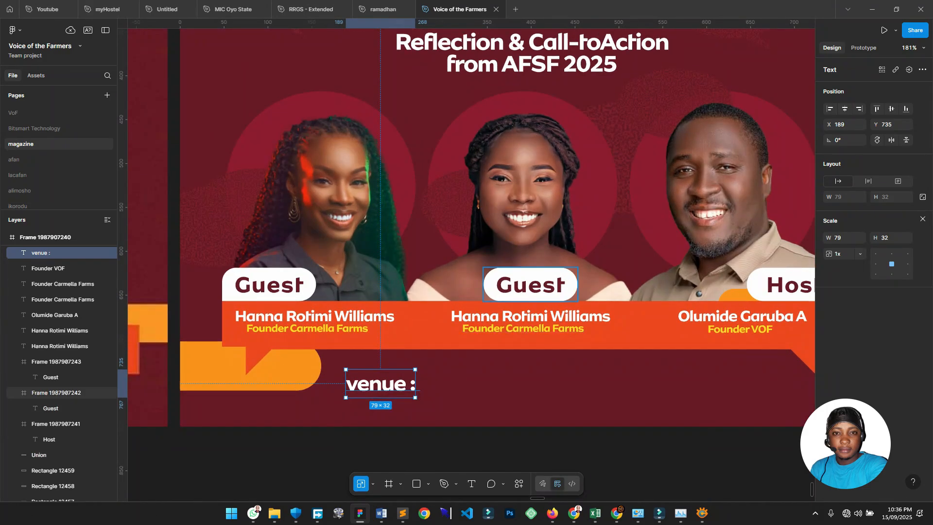
scroll(529, 298, down, 5)
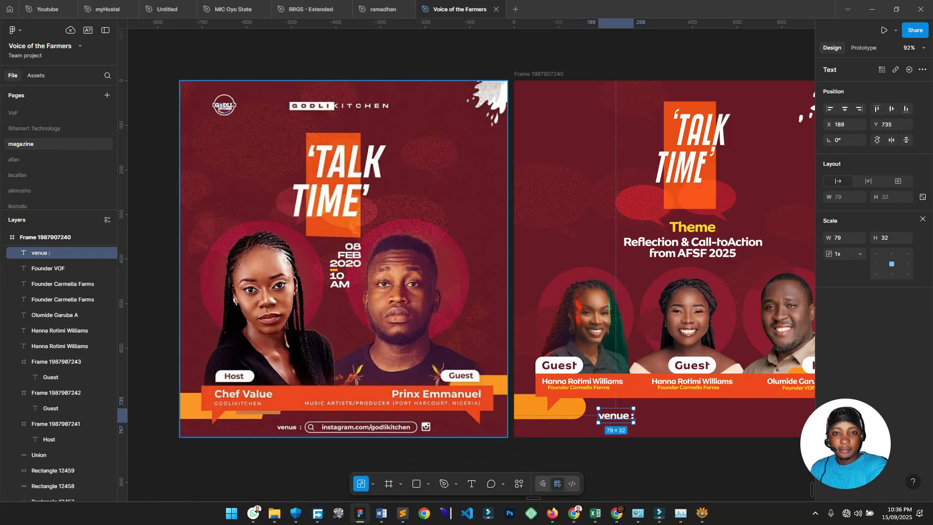
scroll(214, 102, up, 5)
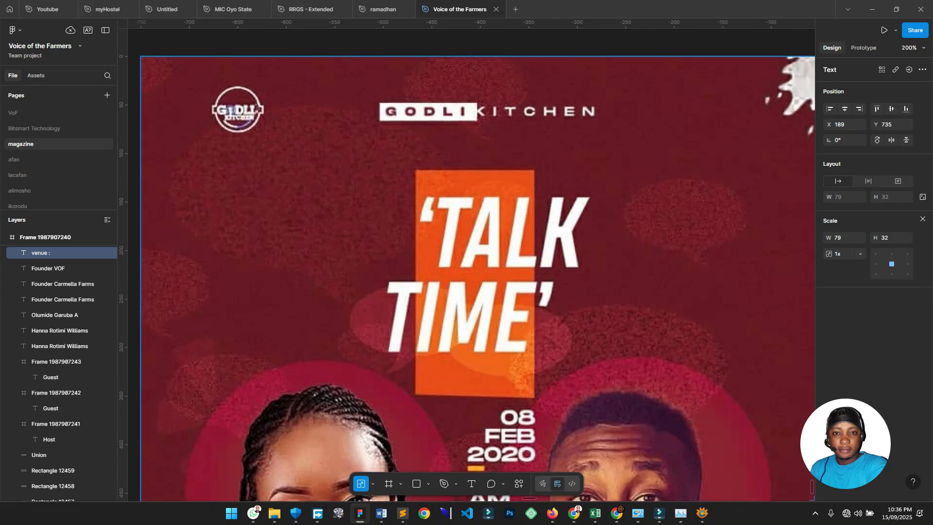
scroll(185, 99, up, 8)
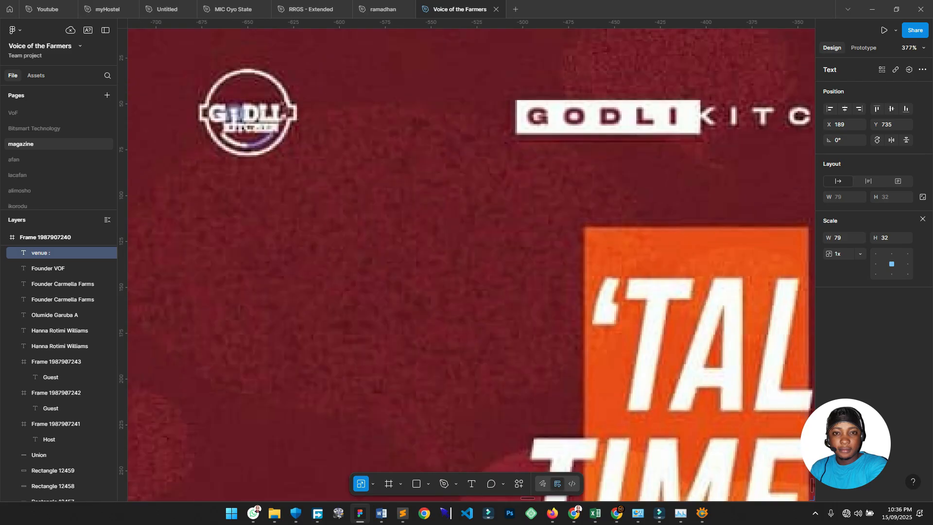
scroll(461, 202, down, 2)
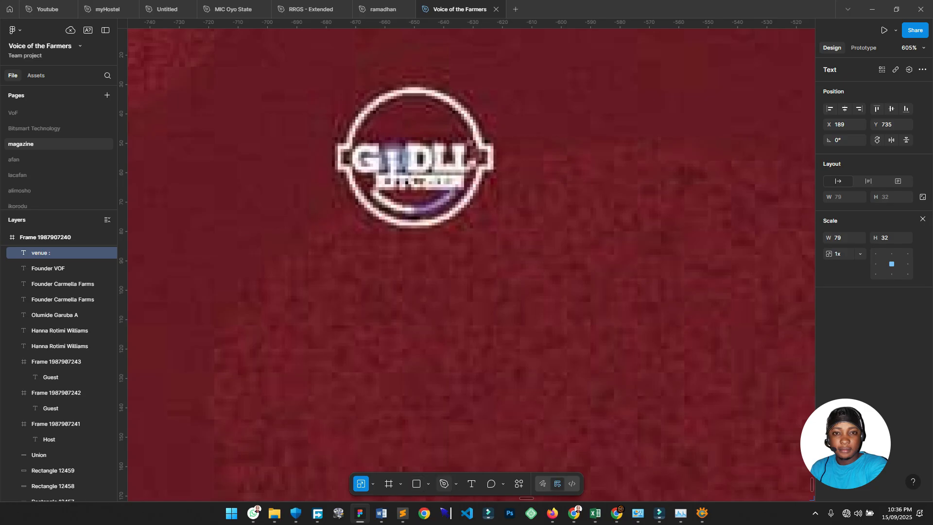
Draw a small circle below the logo and a thin bar across it.
click(428, 484)
click(461, 429)
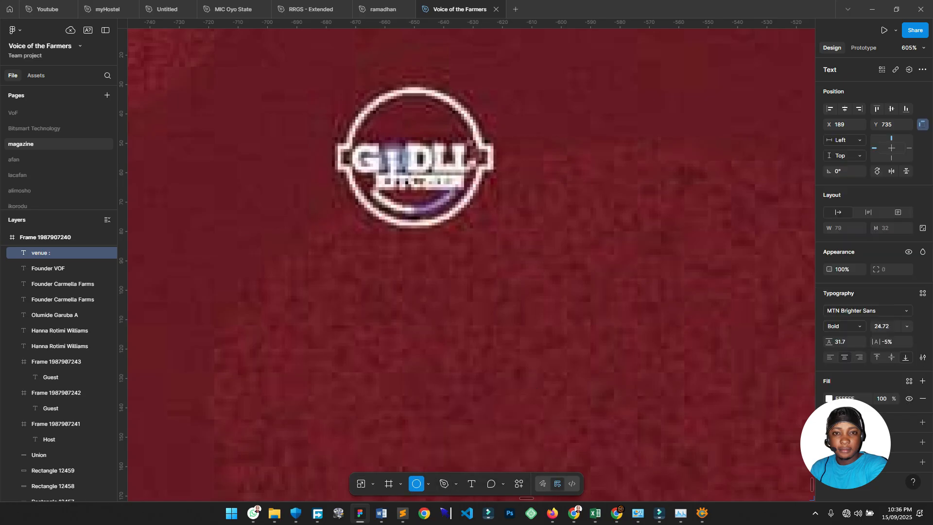
drag(387, 261, 502, 375)
scroll(502, 375, right, 1)
scroll(502, 375, down, 1)
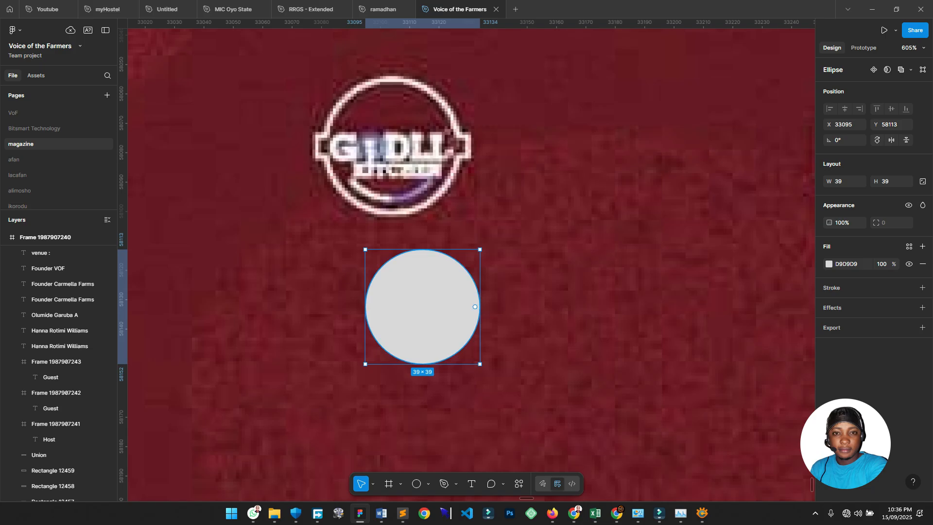
click(428, 484)
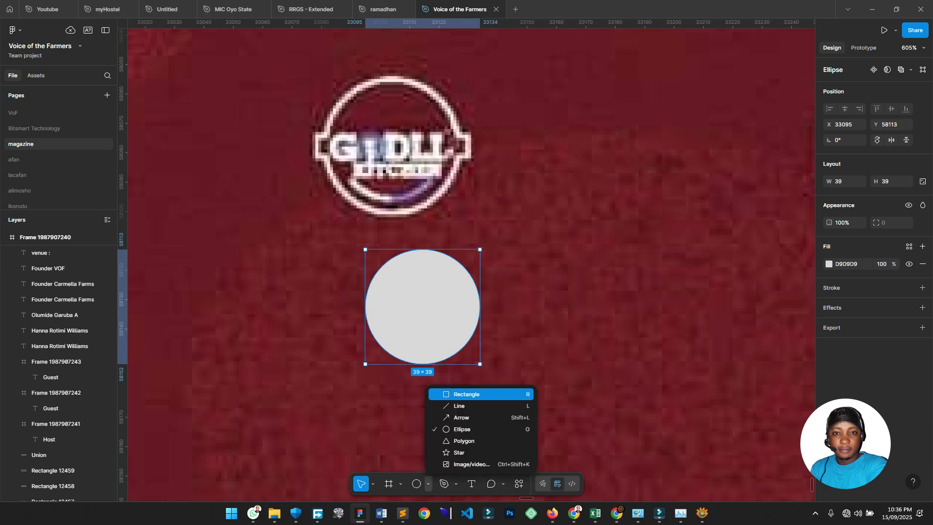
key(r)
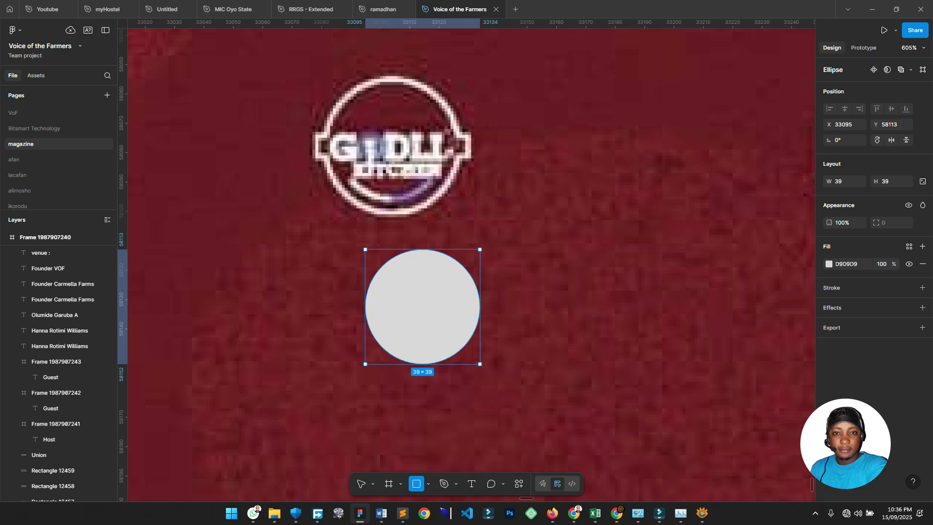
drag(356, 296, 488, 317)
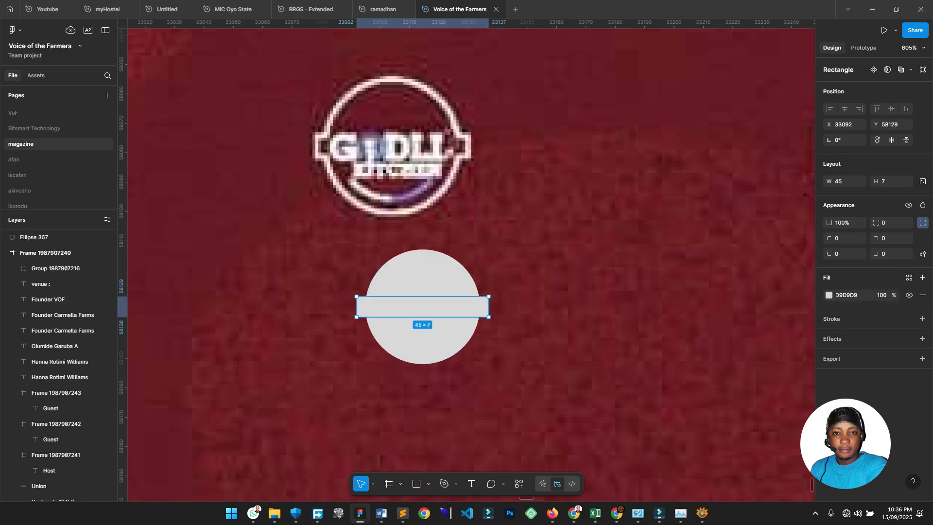
Set the bar width to 46 and resize the circle to 40 × 40 with locked proportions.
click(845, 181)
key(Up)
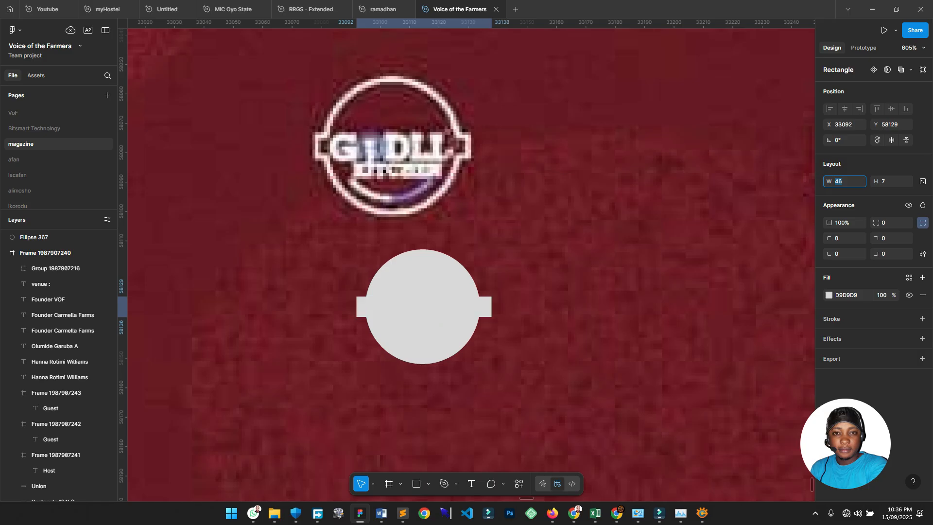
click(430, 277)
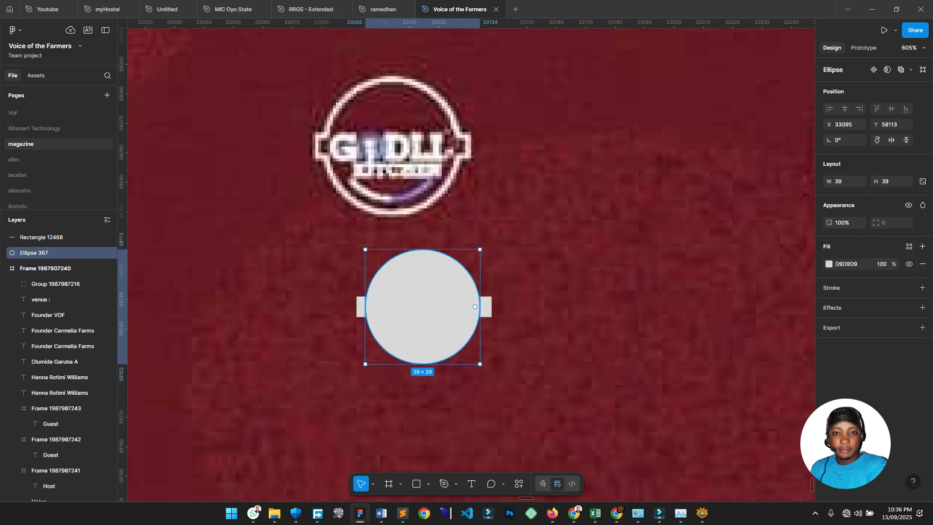
click(923, 181)
click(890, 182)
text(40)
key(Return)
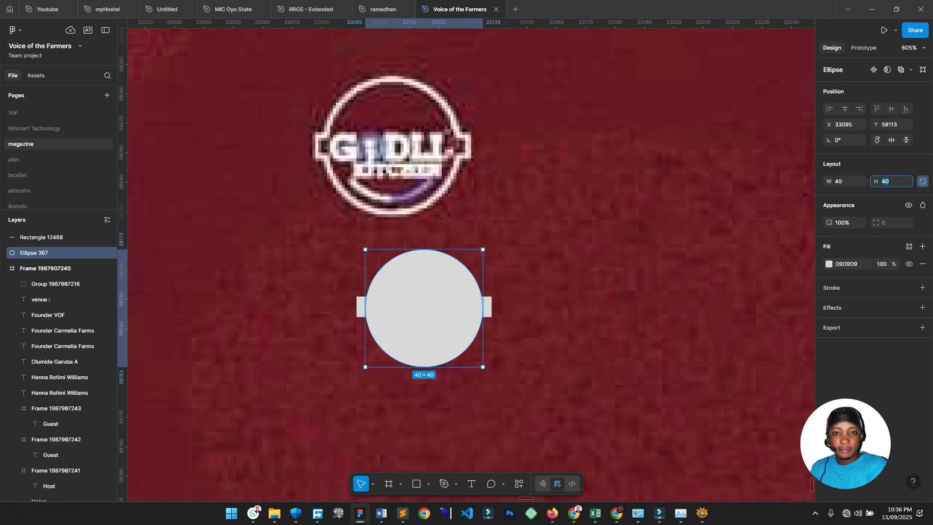
Centre the bar and circle, union and flatten them, then swap the grey fill to an outline.
click(544, 297)
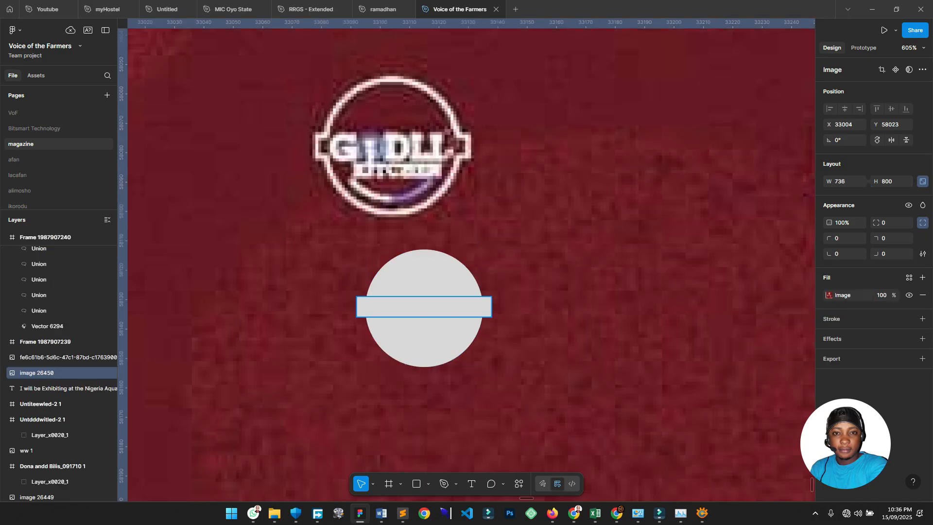
click(487, 307)
shift+click(440, 335)
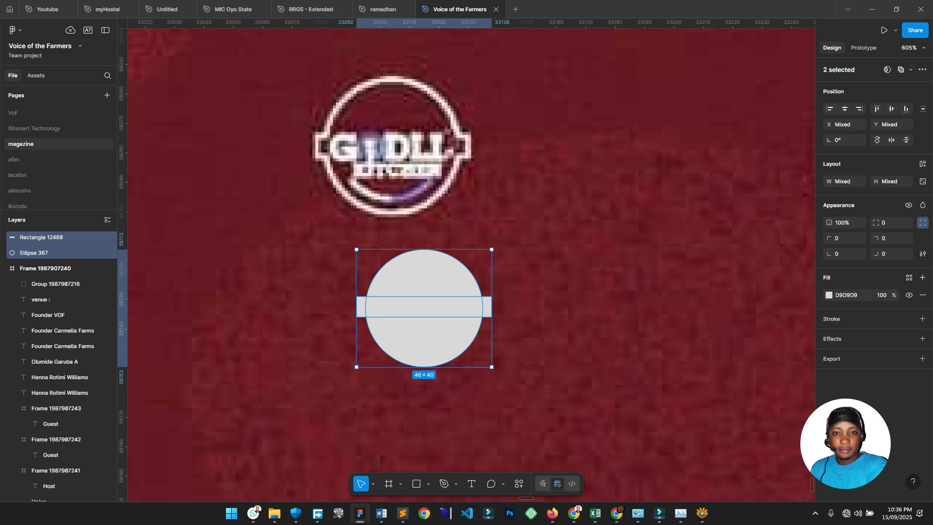
click(891, 109)
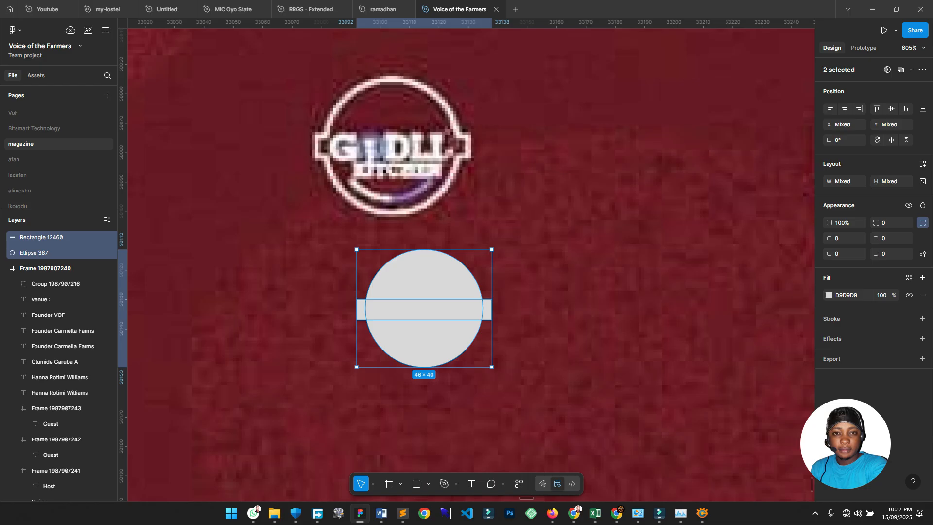
click(901, 69)
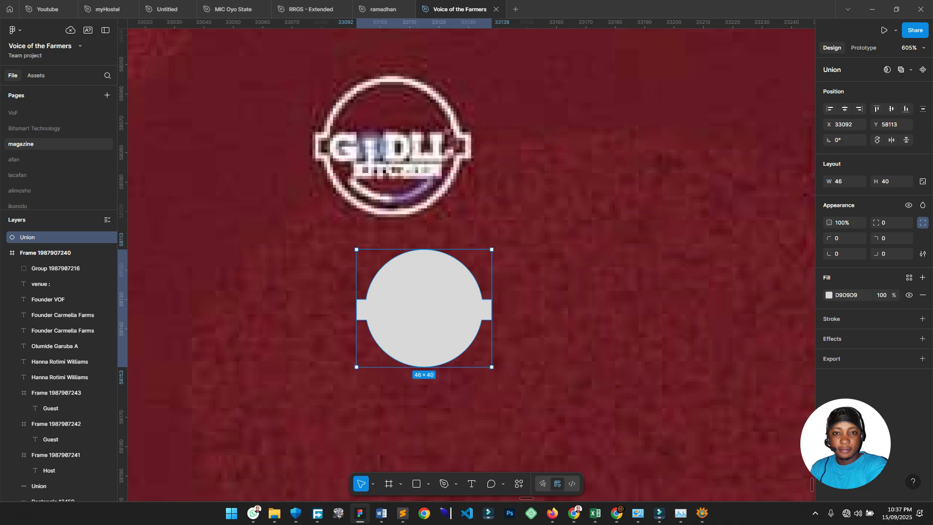
key(ctrl+e)
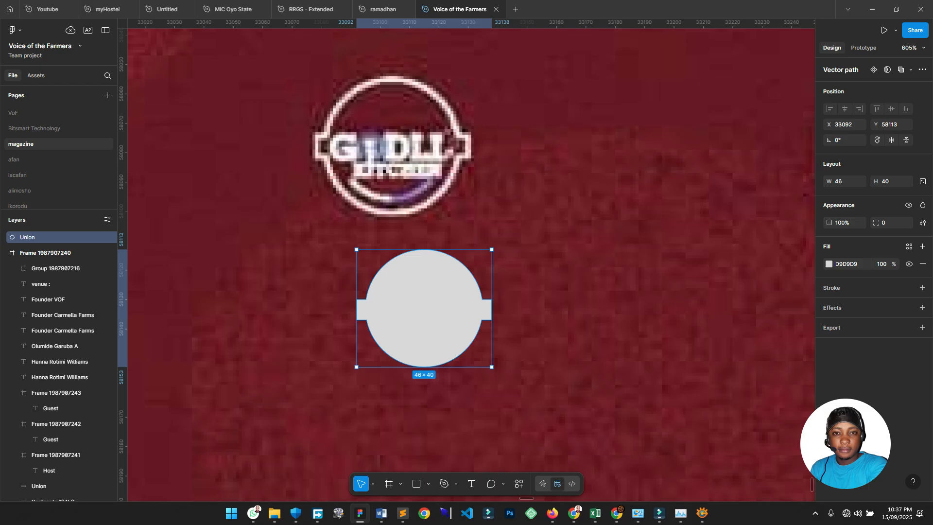
key(shift+x)
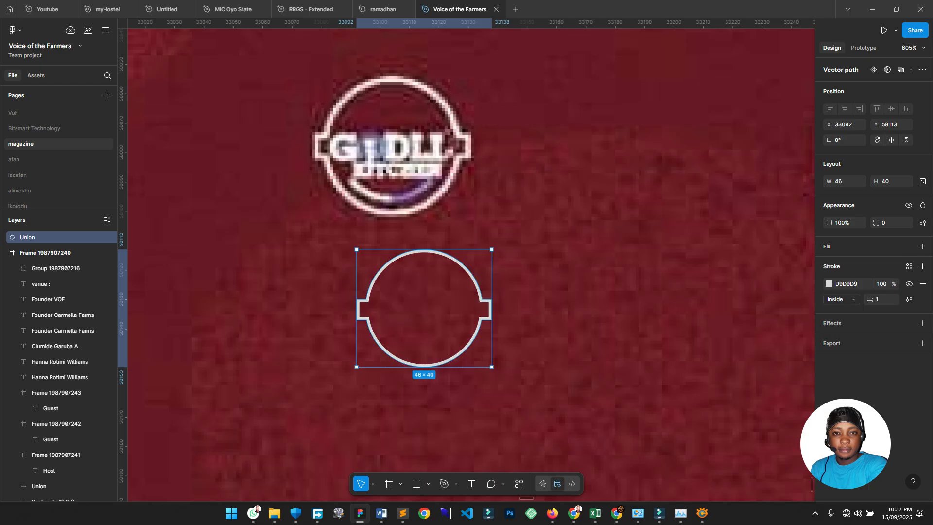
click(549, 302)
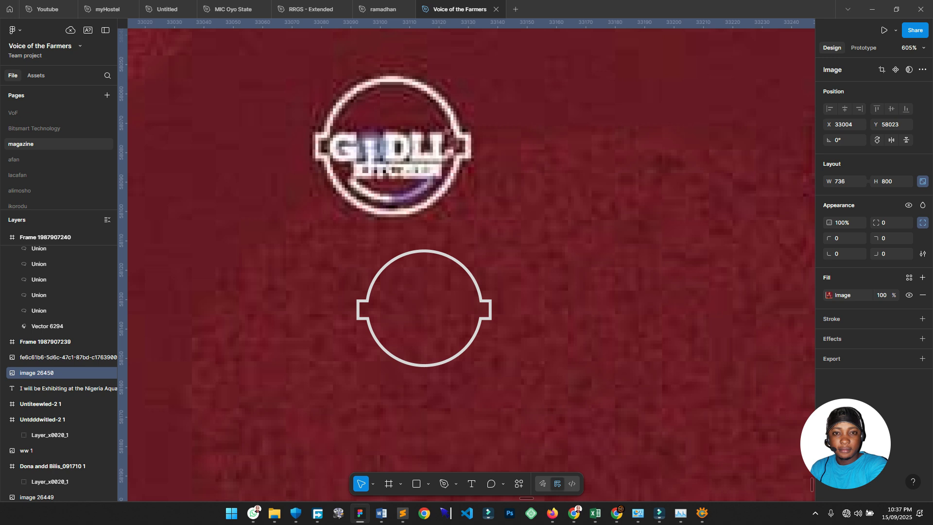
Drag the VOTF logo group from the quiz flyer into the Talk Time flyer's top-left corner.
scroll(398, 169, down, 5)
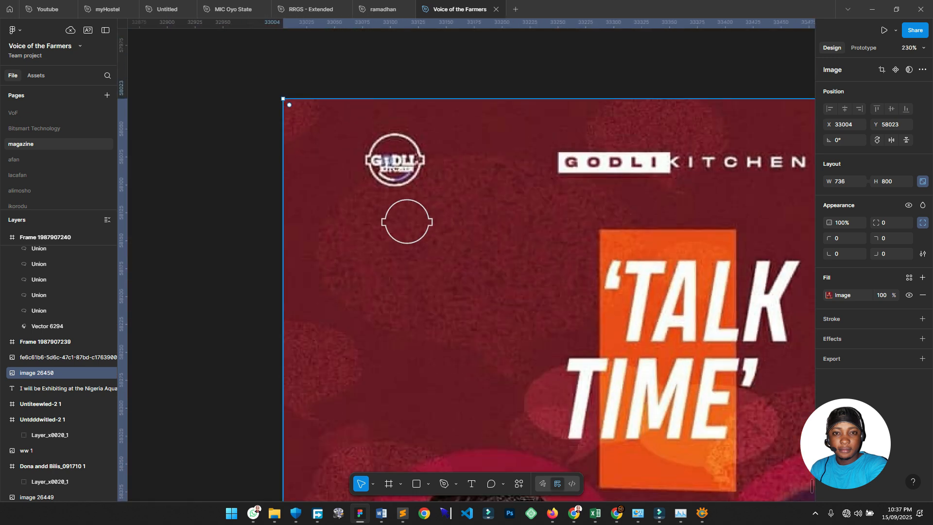
scroll(466, 263, right, 4)
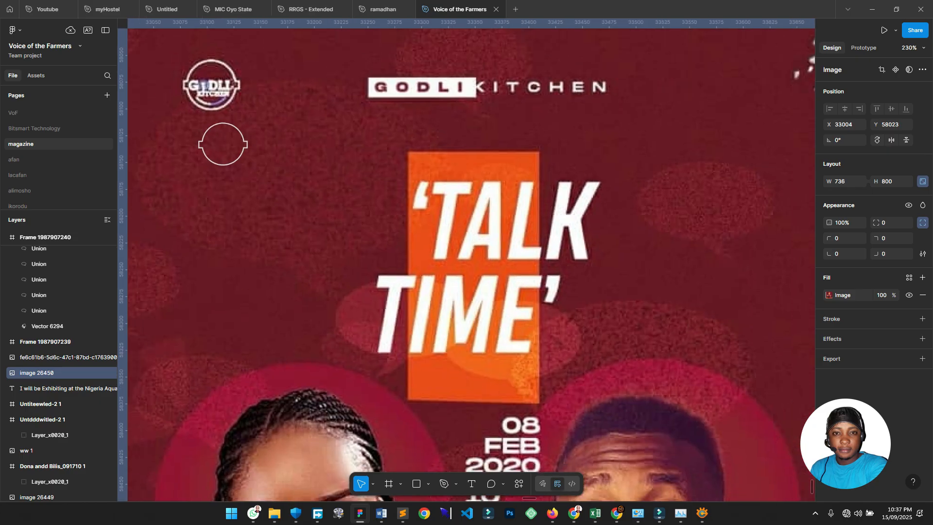
scroll(334, 251, down, 5)
scroll(340, 233, right, 4)
scroll(243, 199, down, 2)
scroll(369, 263, up, 5)
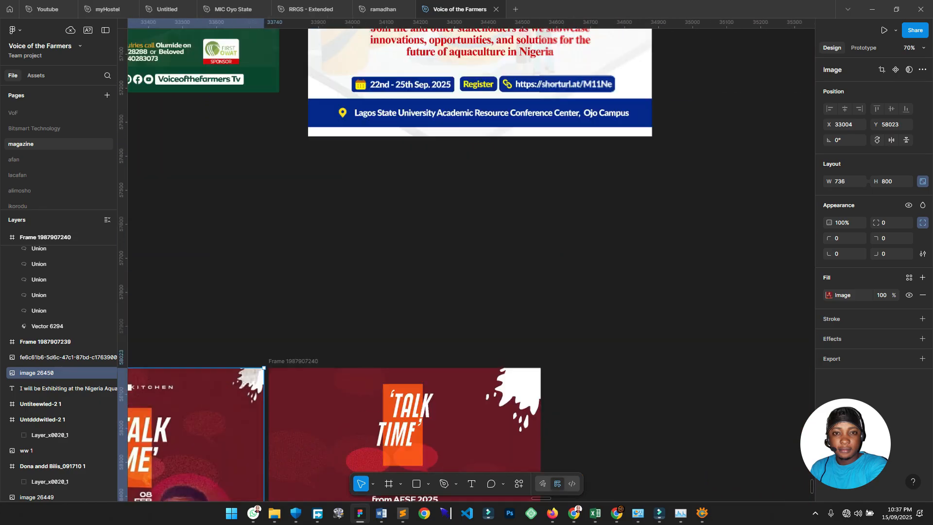
scroll(333, 315, down, 5)
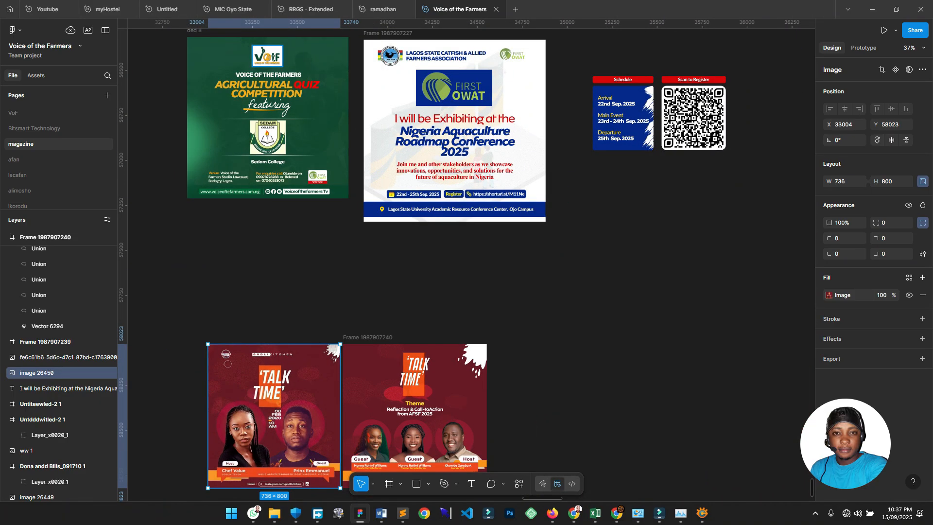
click(267, 56)
drag(267, 56, 365, 360)
scroll(360, 377, up, 1)
scroll(369, 388, up, 10)
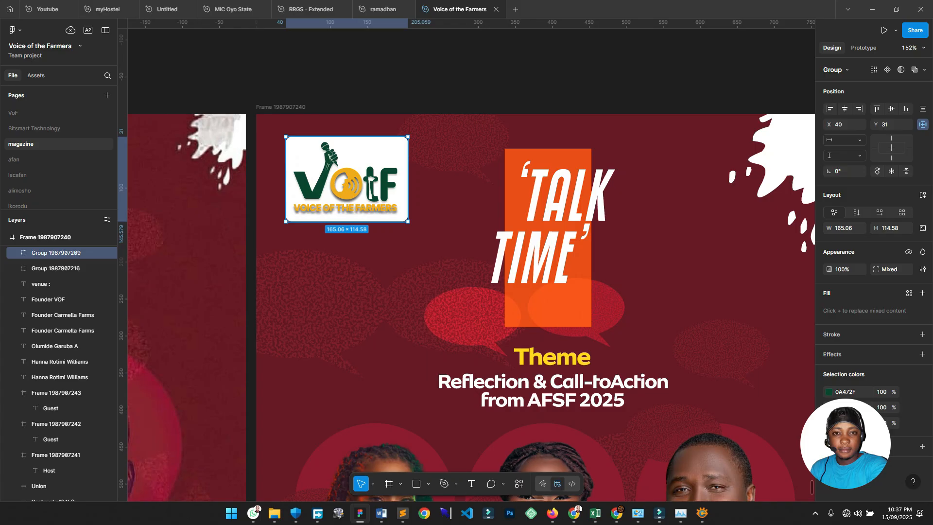
Scale the VOTF logo proportionally down to 104 × 72 with the Scale tool.
key(k)
drag(408, 178, 346, 164)
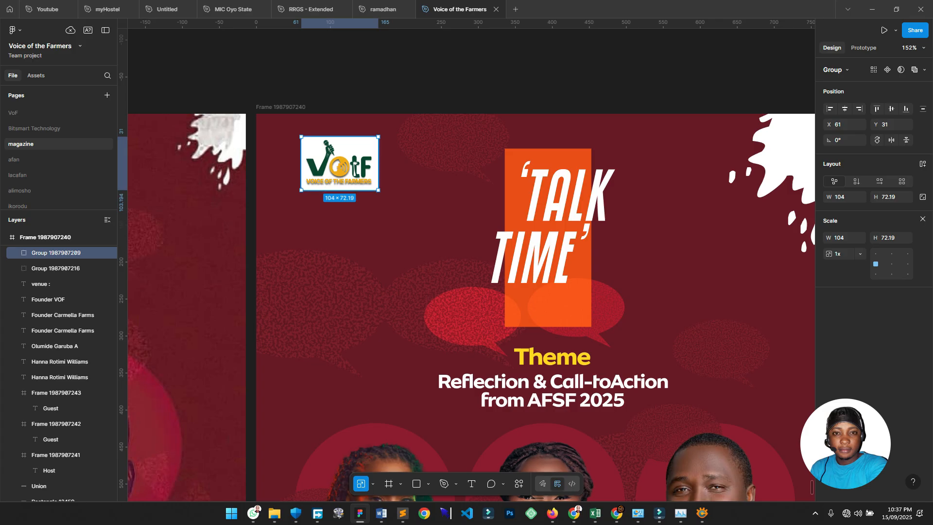
key(v)
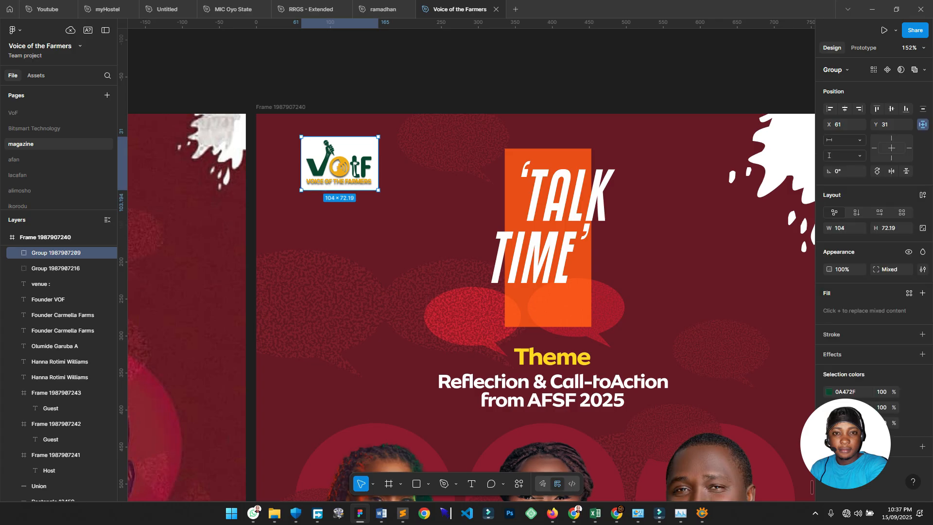
Hide and then restore the fill of the logo's white background rectangle.
double_click(358, 147)
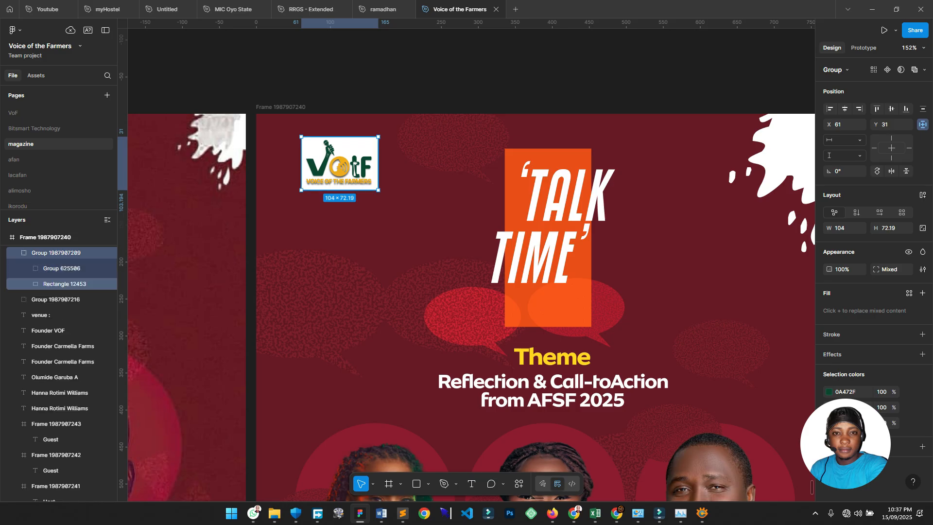
click(908, 295)
click(908, 295)
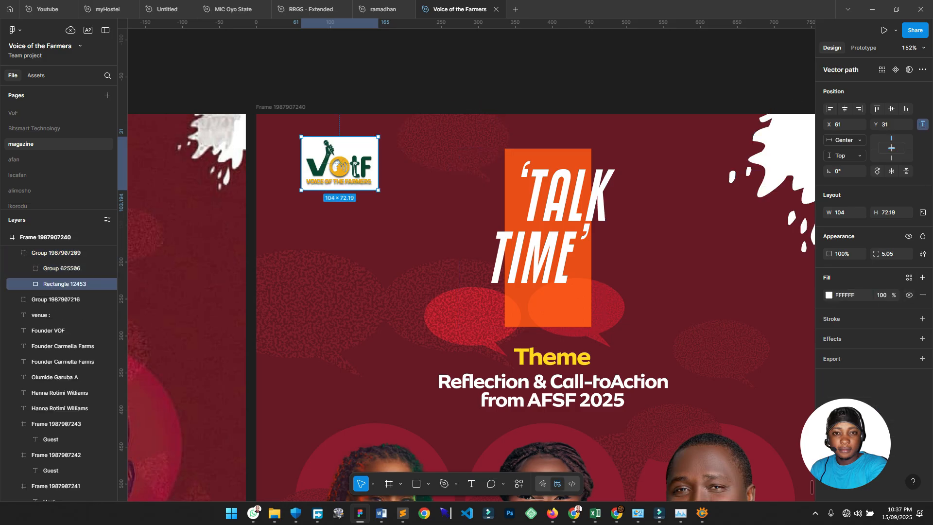
click(492, 63)
scroll(492, 62, right, 3)
scroll(491, 62, down, 1)
scroll(492, 62, down, 2)
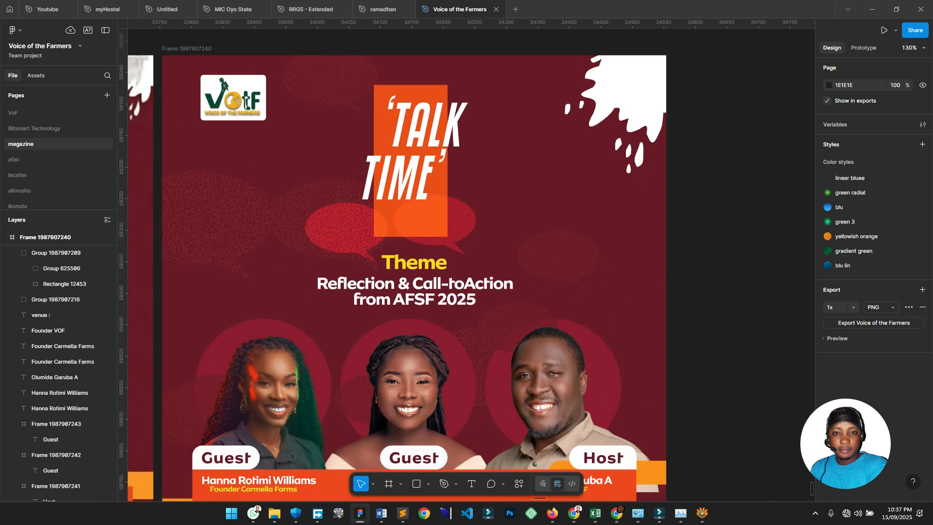
scroll(377, 99, left, 3)
Move the VOTF logo slightly so it sits at 63, 41.
click(377, 99)
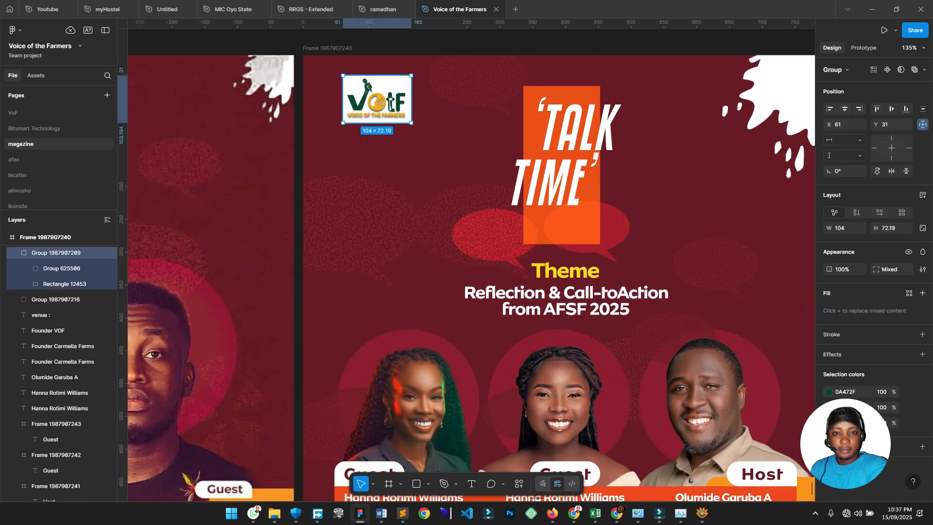
drag(377, 99, 379, 106)
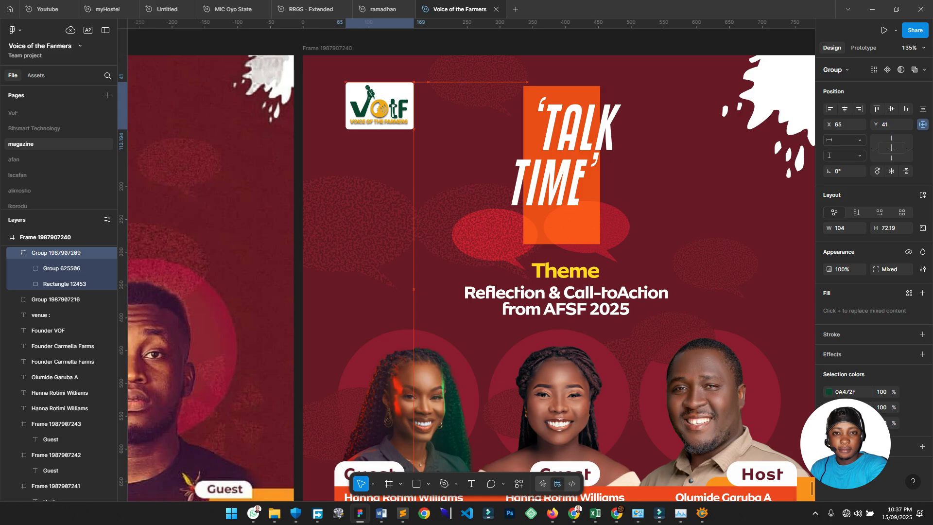
key(Left)
key(Left)
Hide the fill of the logo's white background rectangle.
scroll(404, 117, up, 2)
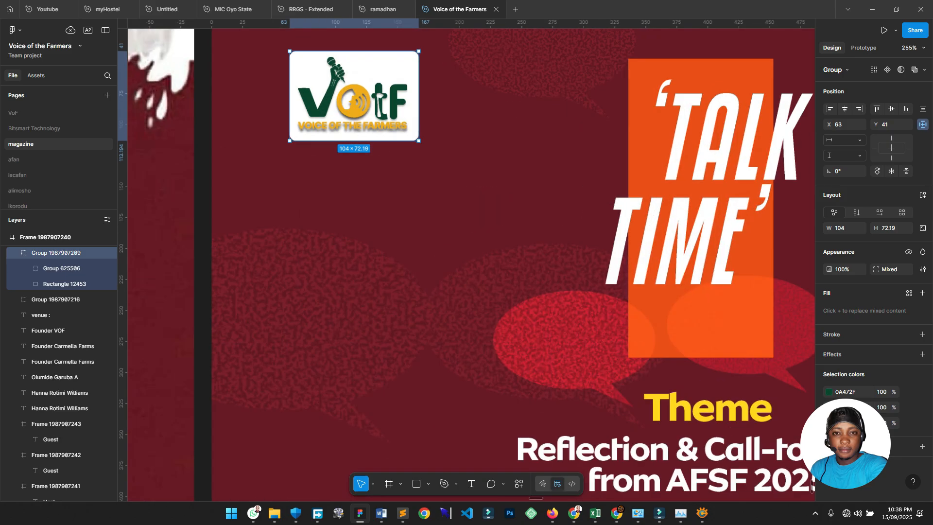
scroll(404, 117, up, 1)
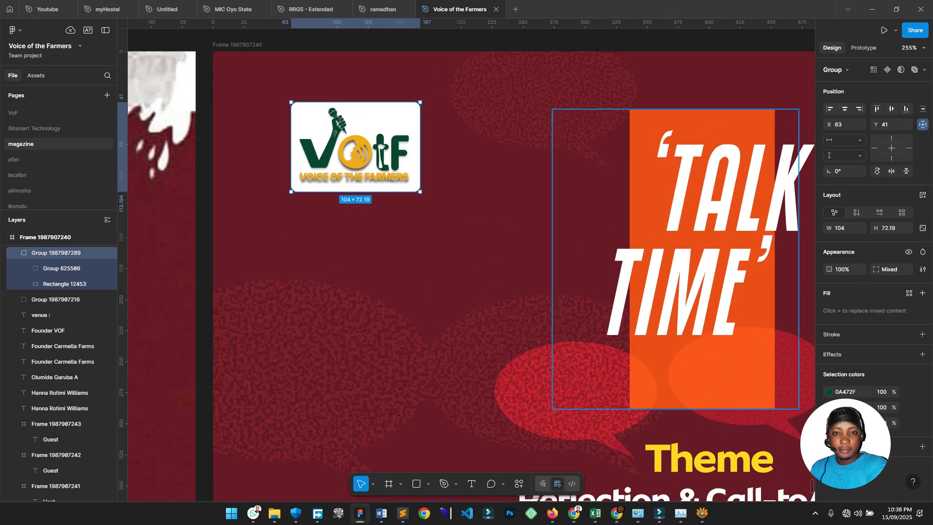
double_click(394, 120)
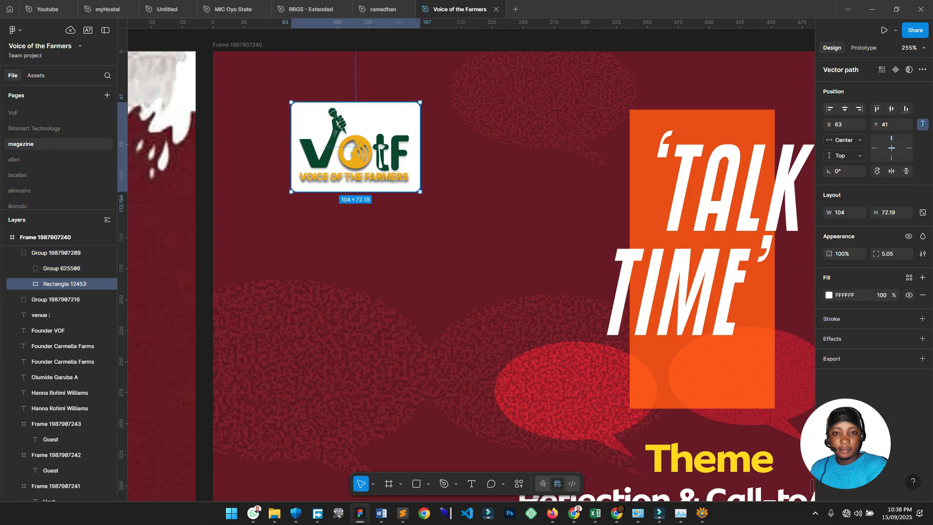
click(909, 295)
Select both logo letter shapes: the green tF and the V with microphone.
scroll(315, 119, up, 2)
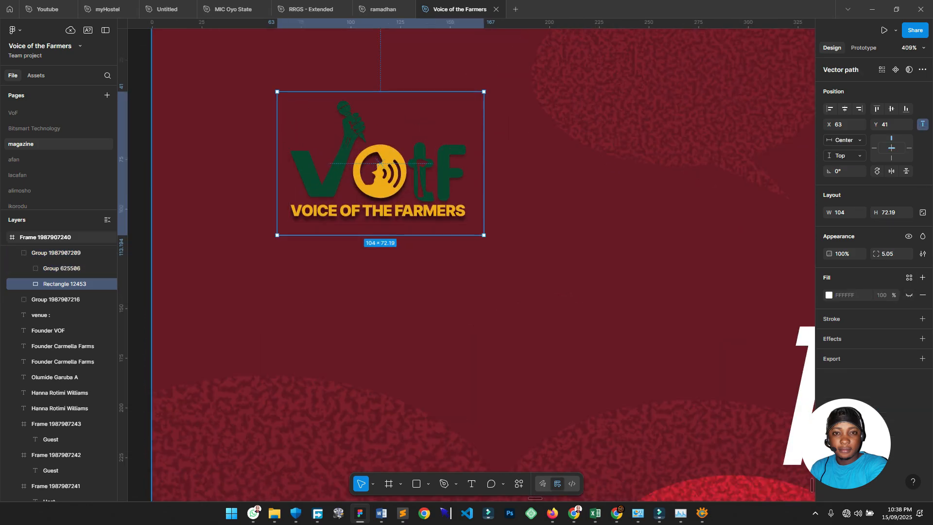
ctrl+click(427, 127)
ctrl+click(443, 168)
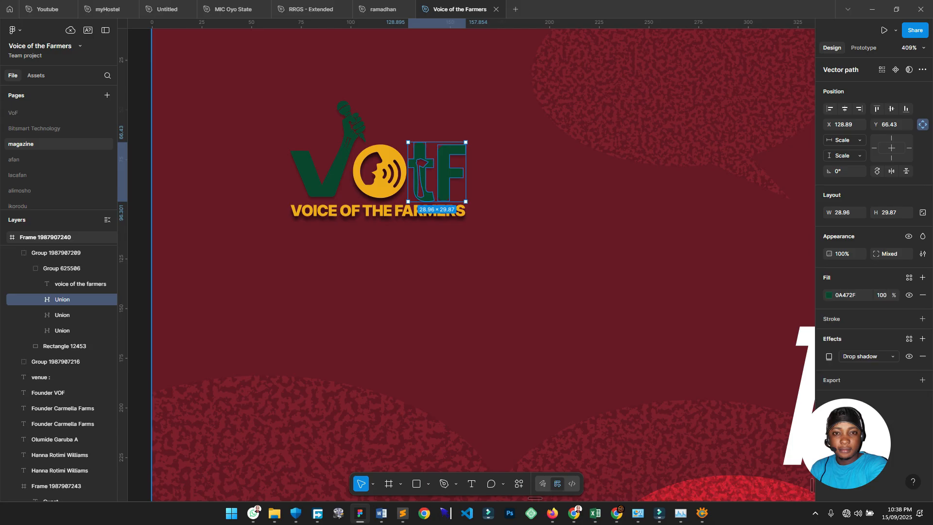
shift+click(328, 149)
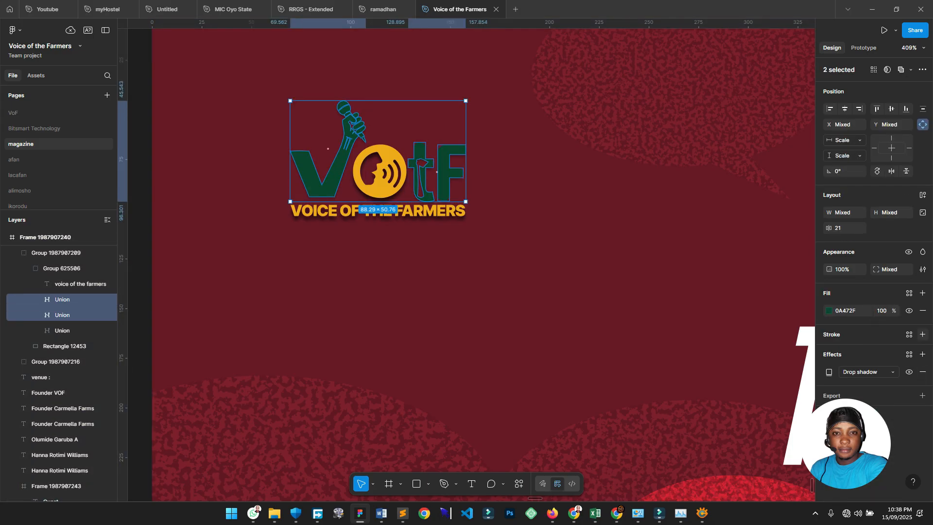
Give the two logo letter shapes a pure white outline of 0.5.
click(922, 334)
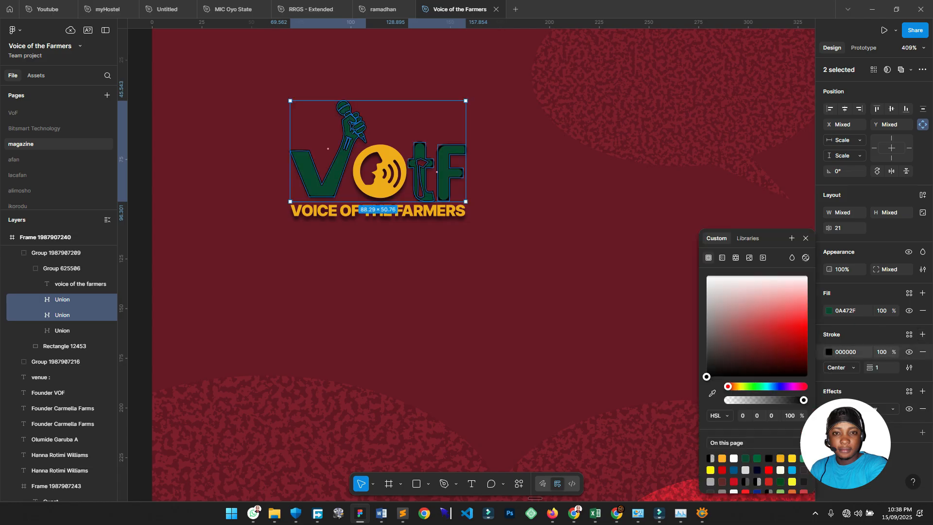
click(756, 309)
drag(757, 309, 706, 275)
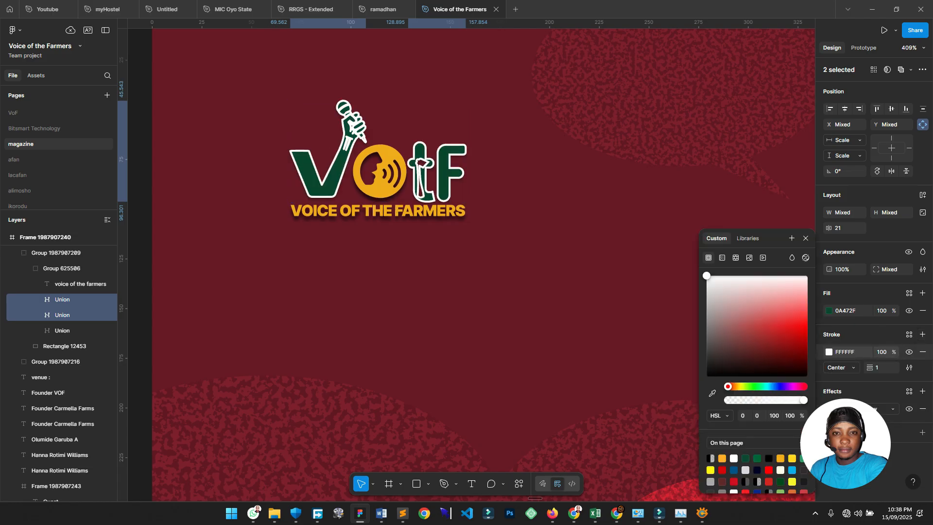
click(882, 368)
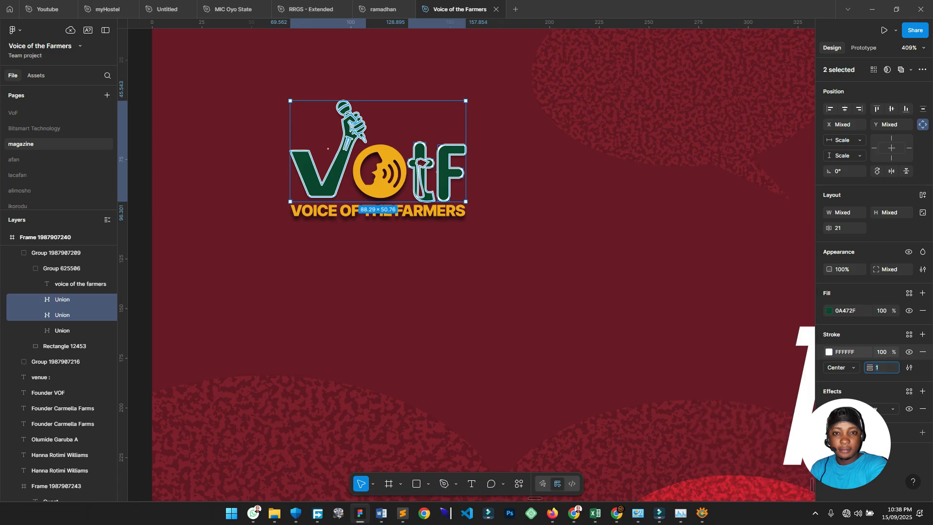
text(.3)
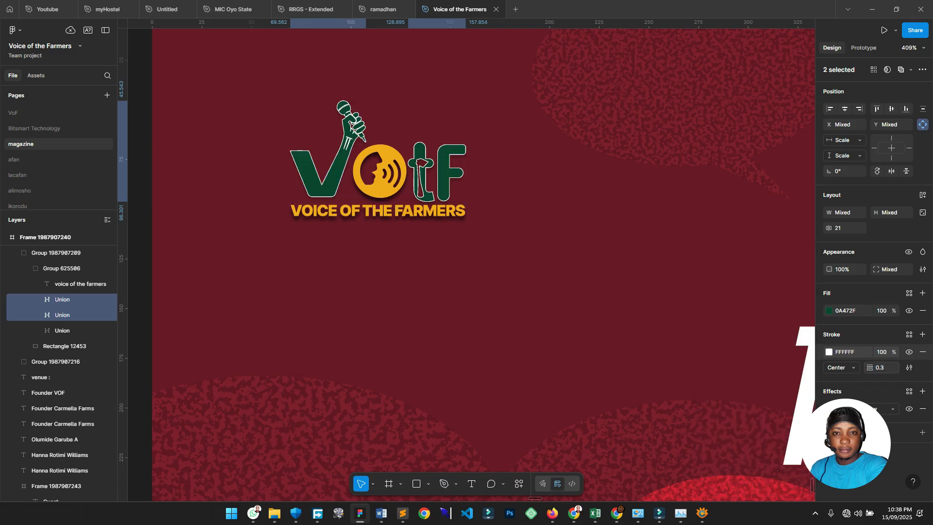
double_click(880, 368)
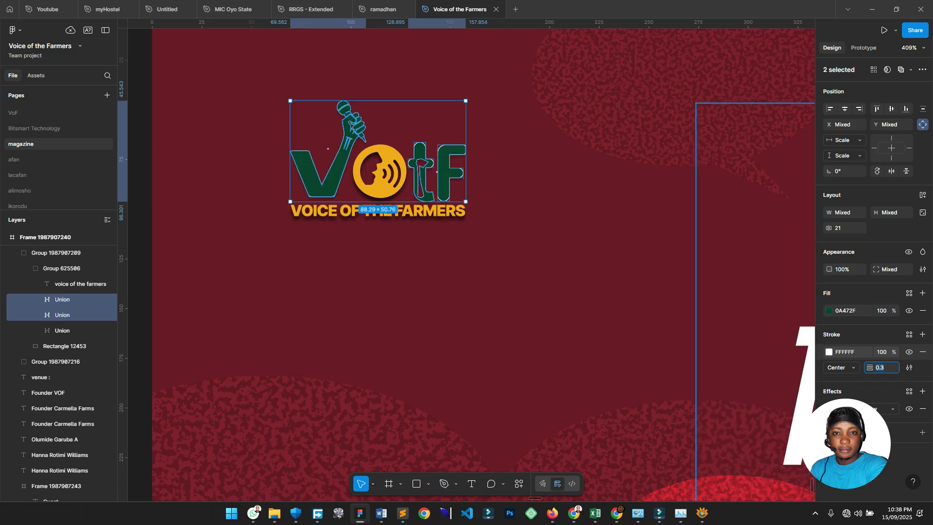
text(.5)
key(Return)
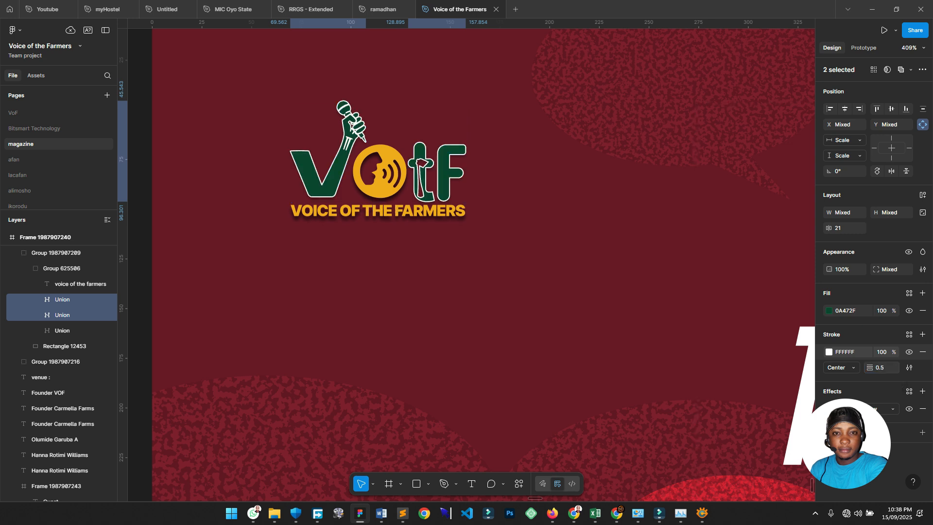
Deselect, then reselect both logo letter shapes from the layer list.
scroll(411, 286, down, 3)
click(480, 58)
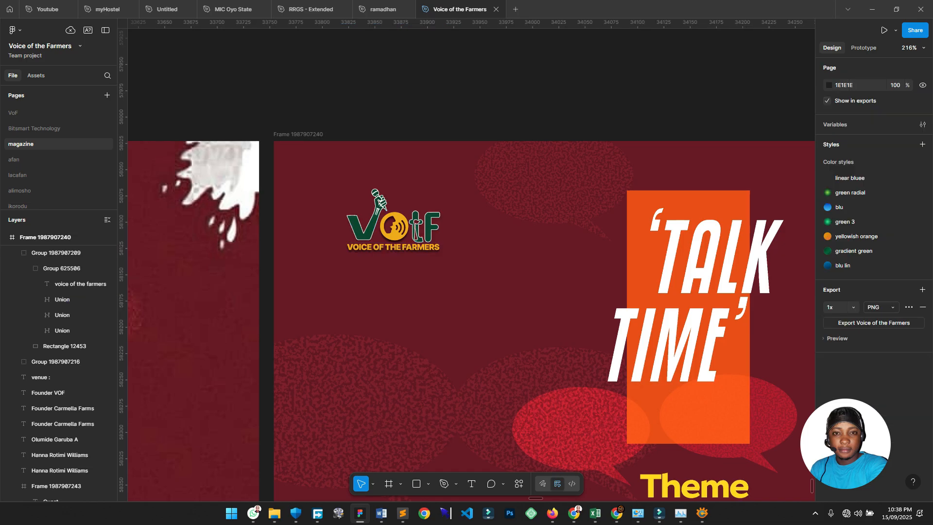
scroll(480, 57, down, 1)
scroll(480, 57, down, 2)
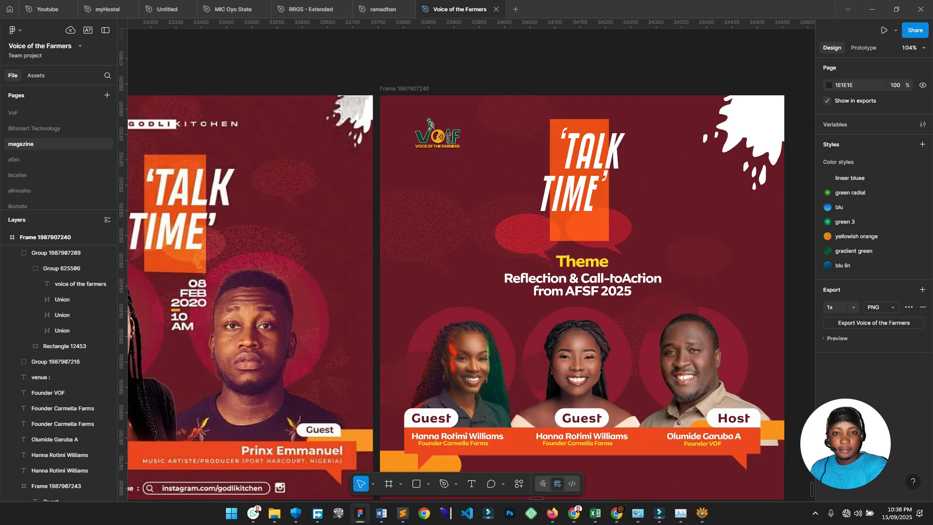
scroll(500, 57, up, 3)
click(384, 233)
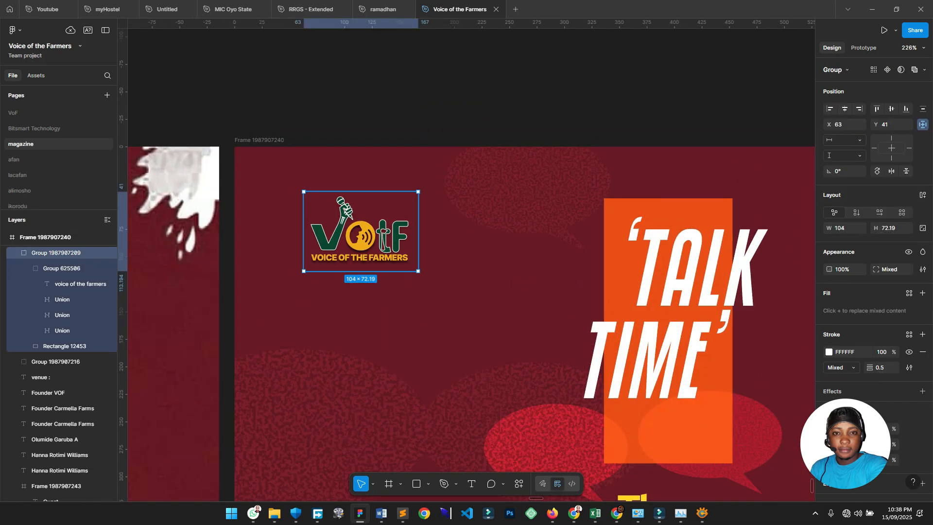
click(62, 299)
shift+click(62, 315)
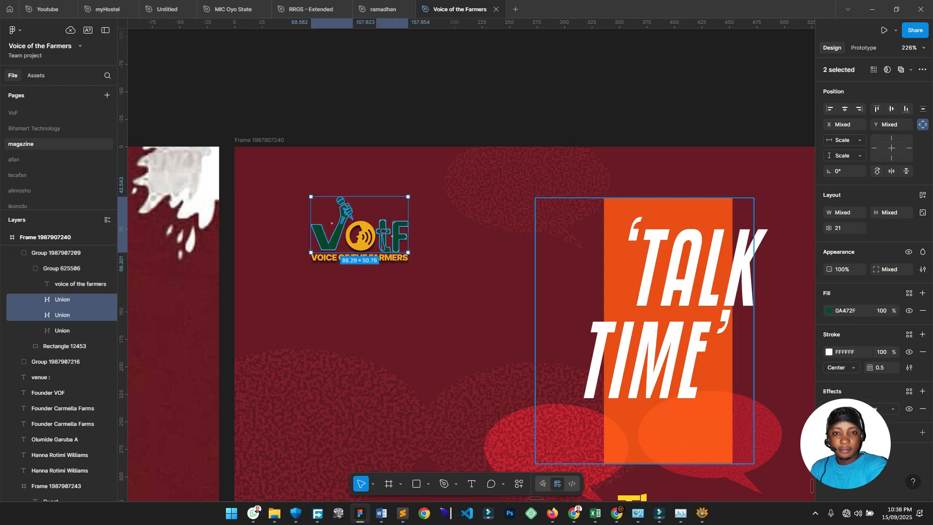
Try outline weights 2.5 and 0.5, settling on 1.5 for the letters.
click(879, 368)
text(2.5)
key(Return)
text(0.5)
key(Return)
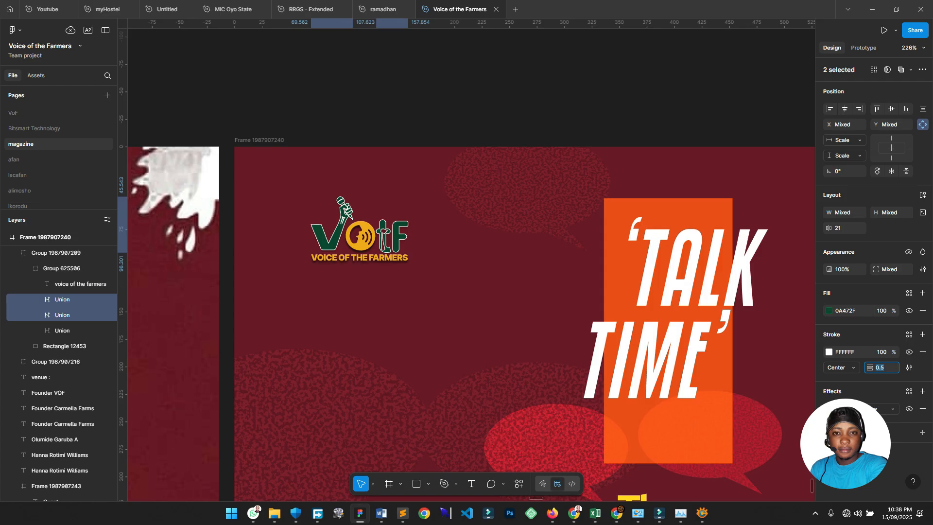
key(Up)
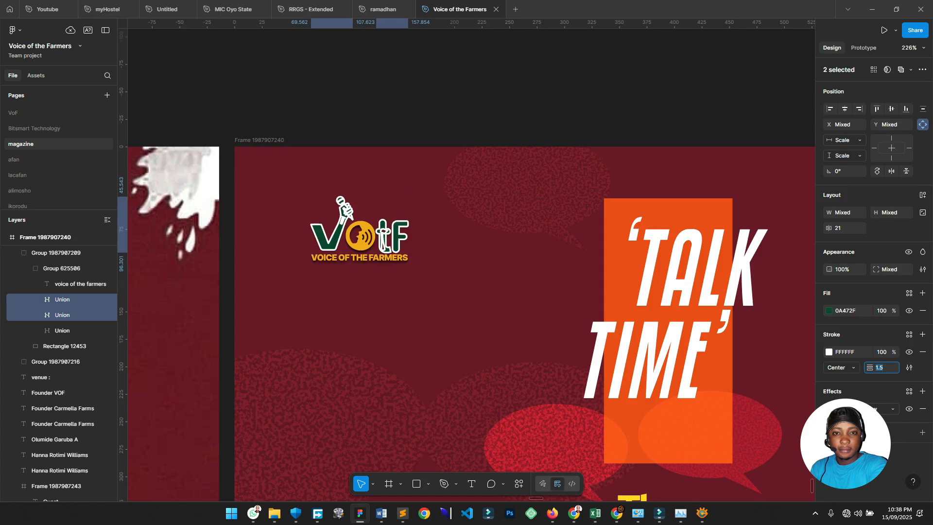
scroll(491, 301, down, 3)
click(476, 116)
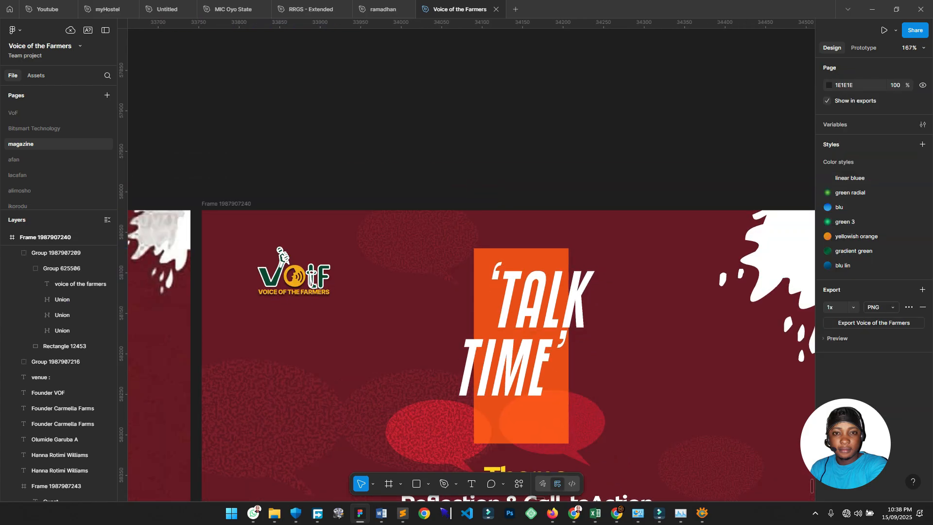
scroll(476, 243, down, 1)
scroll(558, 123, down, 3)
Undo the logo stroke edits until its white box returns.
key(ctrl+z)
key(ctrl+z)
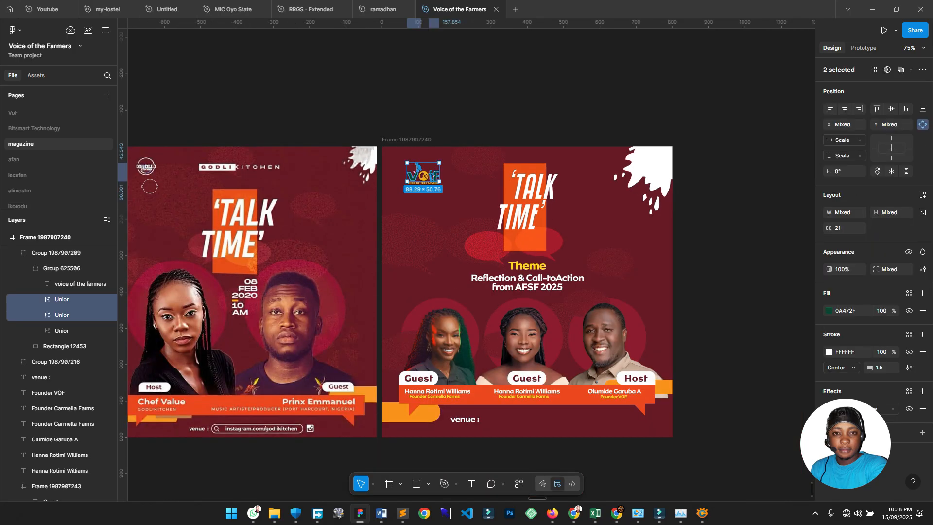
scroll(466, 263, down, 1)
key(ctrl+z)
key(ctrl+z)
key(ctrl+z)
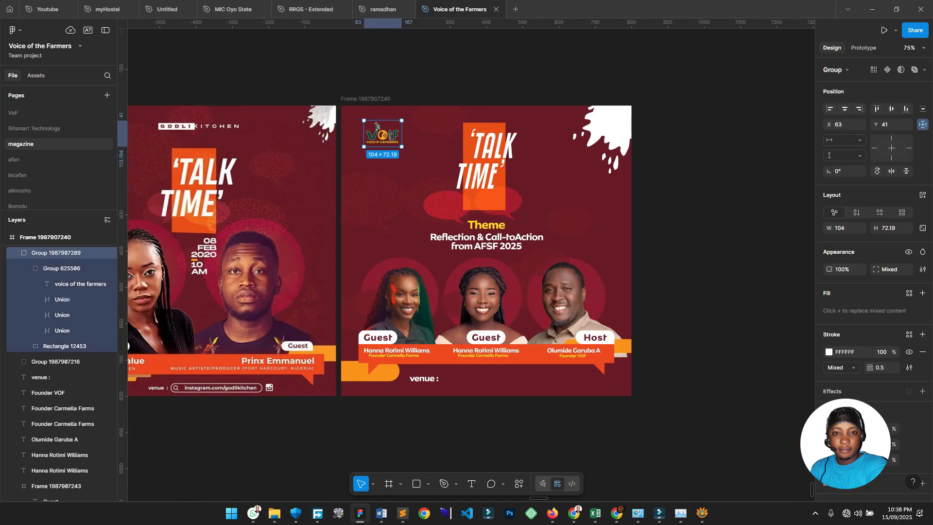
key(ctrl+z)
key(ctrl+z)
key(ctrl+z)
key(ctrl+z)
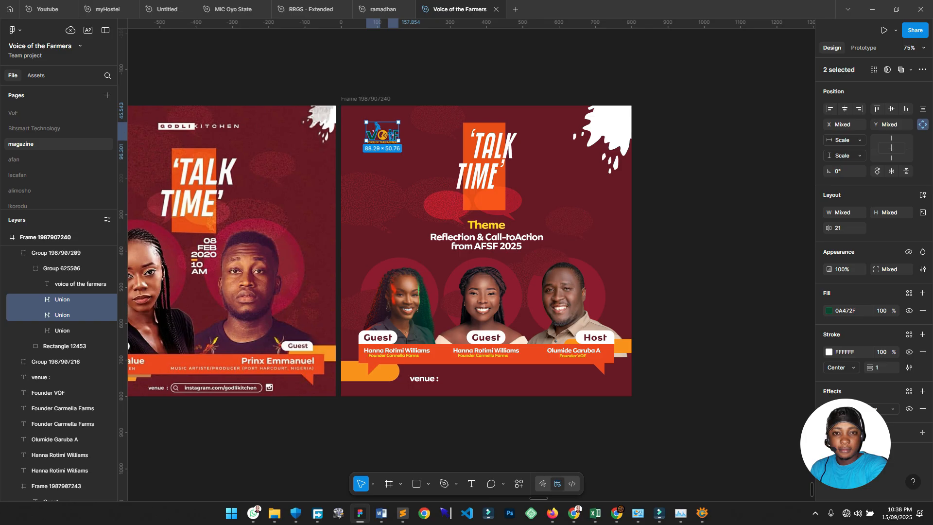
key(ctrl+z)
key(ctrl+z)
key(ctrl+z)
key(ctrl+z)
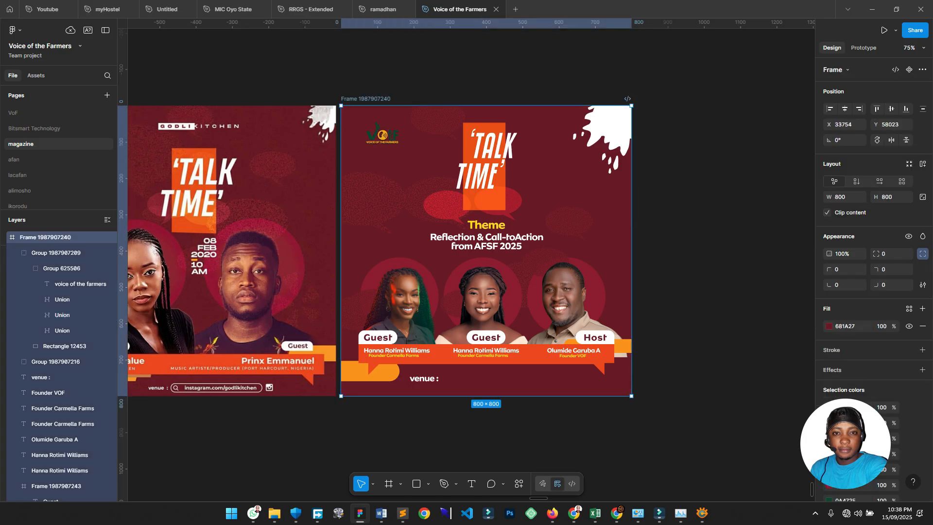
key(ctrl+z)
key(ctrl+z)
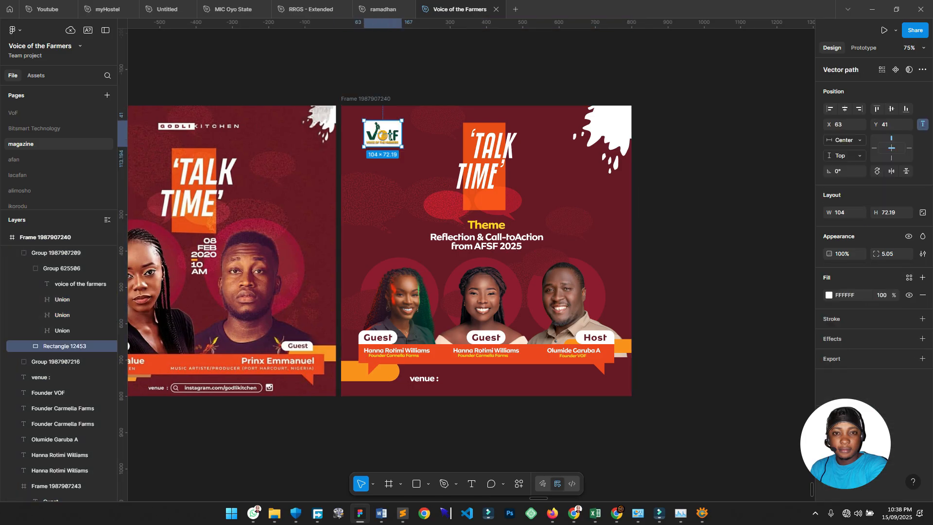
Nudge the logo slightly left and up, then clear the selection.
scroll(500, 111, up, 1)
drag(341, 142, 334, 141)
scroll(334, 142, down, 1)
scroll(672, 153, down, 2)
click(672, 152)
scroll(335, 142, up, 2)
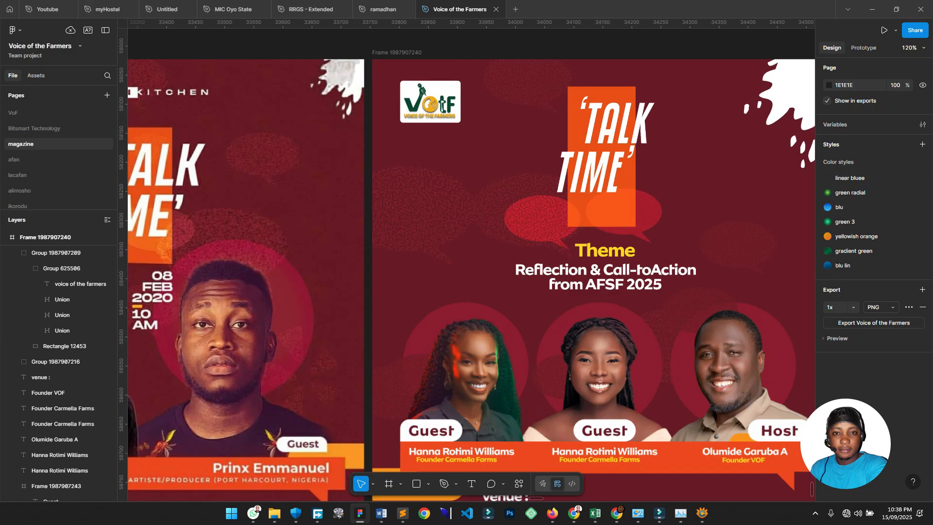
scroll(334, 143, right, 4)
scroll(334, 142, up, 2)
Try moving the logo onto the top-right splash, then undo it back to the top-left.
drag(219, 199, 595, 183)
key(Escape)
key(ctrl+z)
key(ctrl+z)
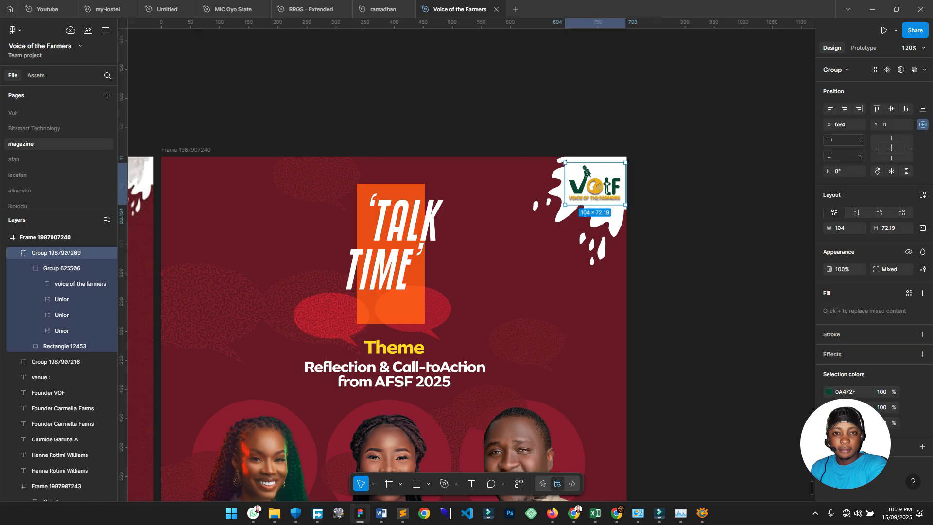
click(666, 143)
scroll(666, 143, down, 3)
scroll(666, 143, down, 1)
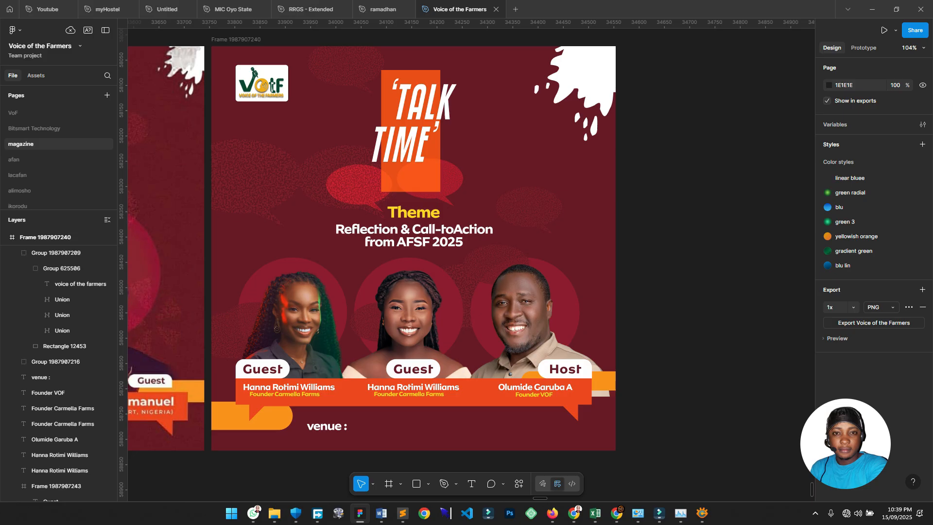
scroll(375, 366, down, 2)
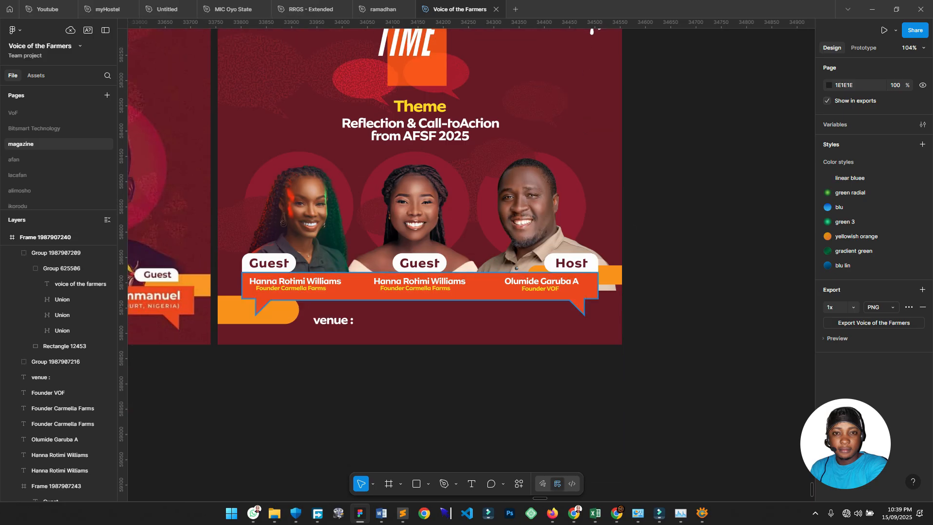
scroll(374, 367, up, 2)
click(416, 483)
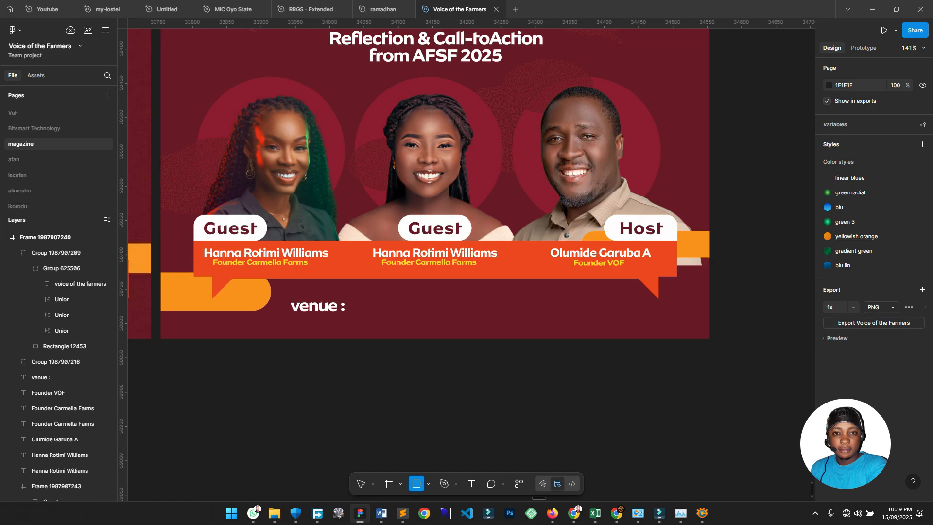
Draw a long thin frame after 'venue :' and give it a white outline.
click(388, 483)
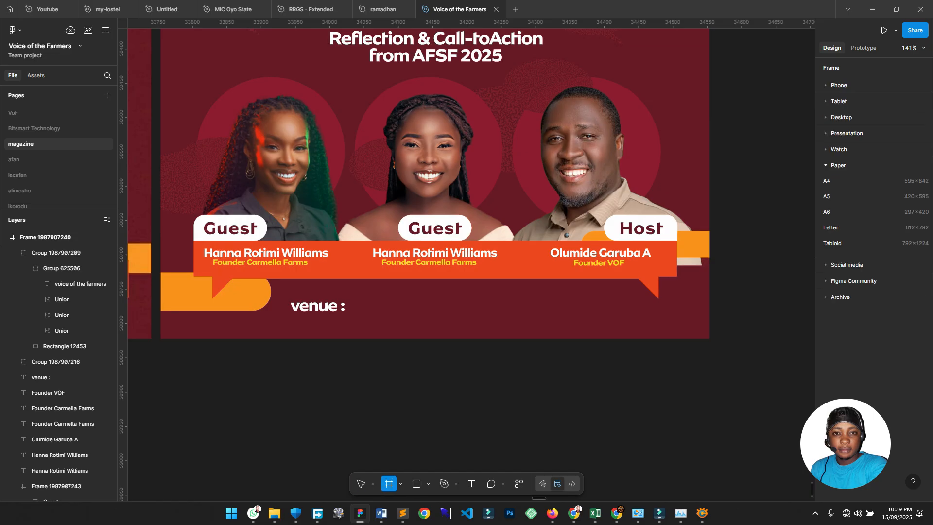
drag(354, 303, 573, 316)
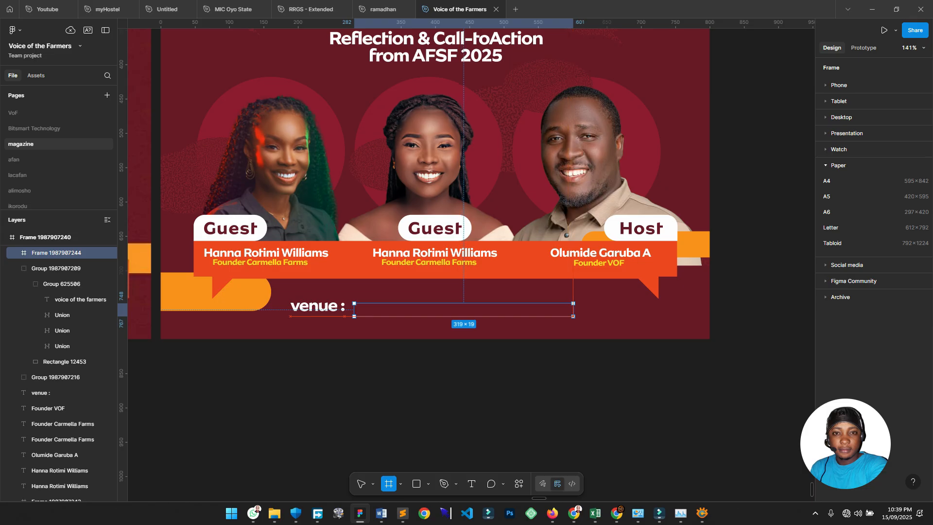
drag(463, 309, 464, 306)
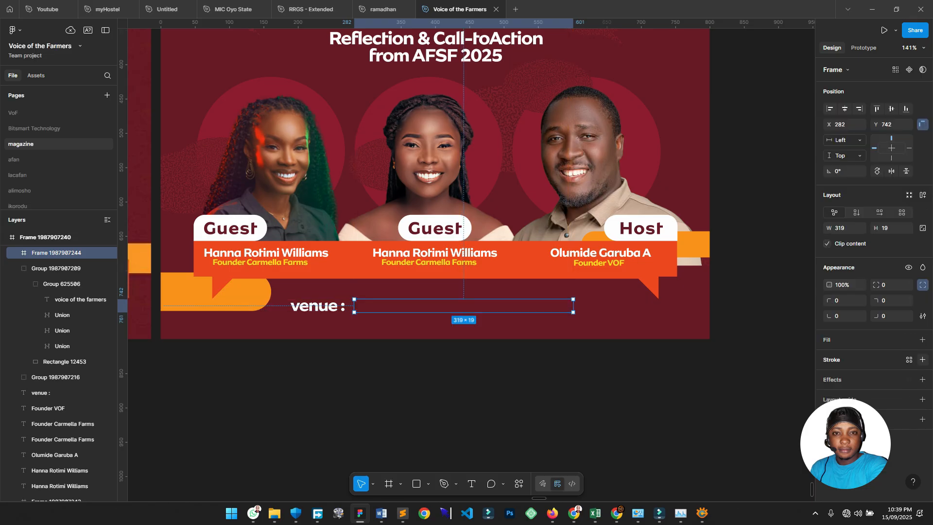
click(922, 359)
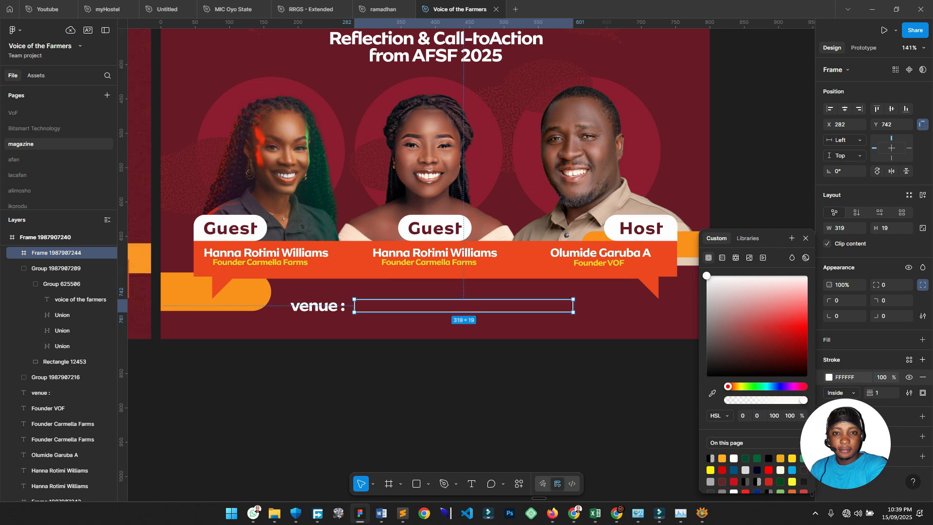
Round the venue box corners to radius 90 and set its height to 24.
click(891, 285)
text(20)
key(Return)
key(shift+Up)
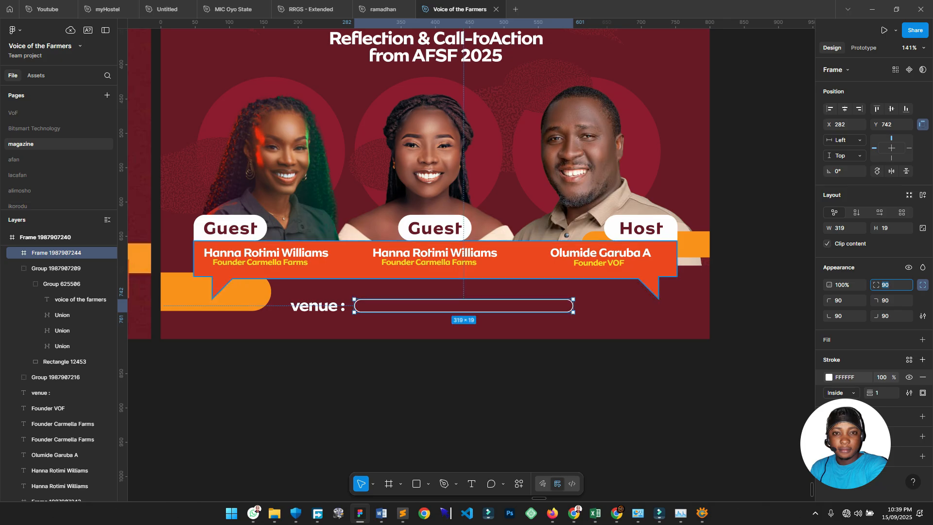
scroll(336, 301, up, 2)
scroll(527, 315, up, 3)
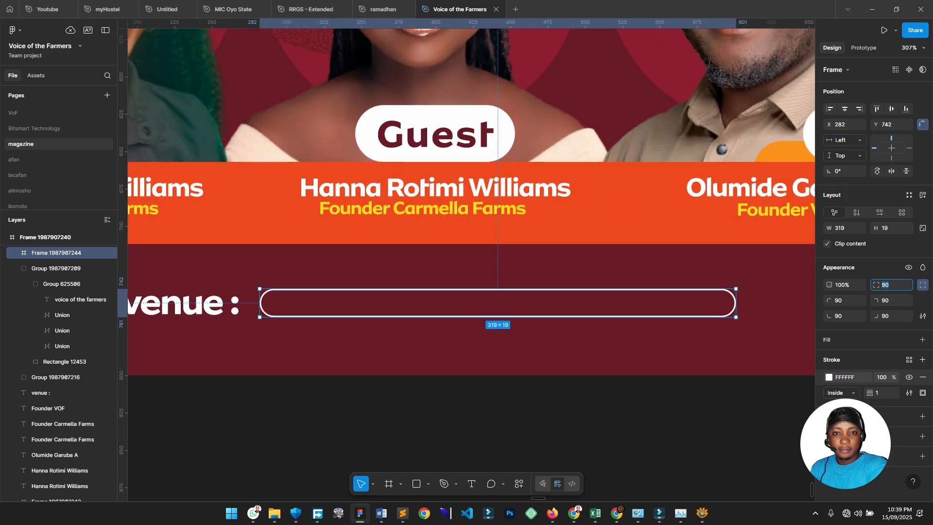
click(891, 228)
text(24)
key(Return)
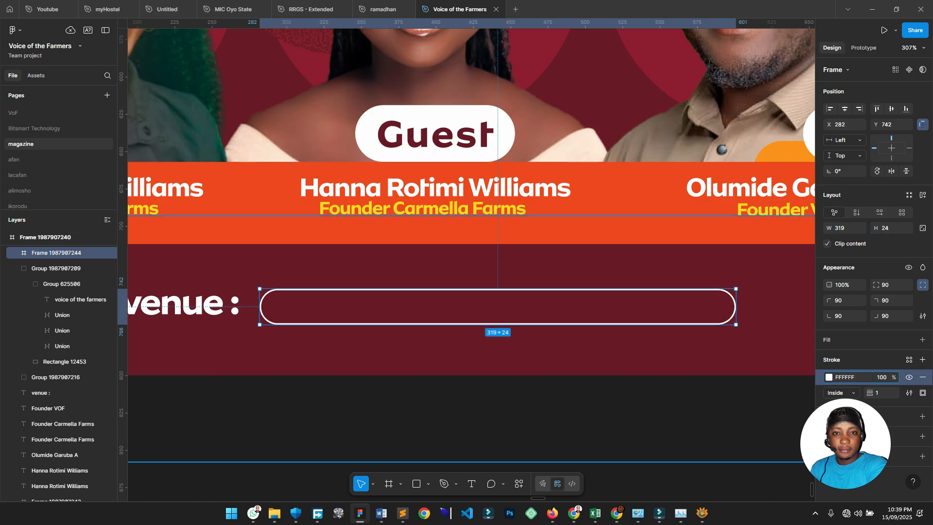
scroll(424, 328, down, 3)
scroll(424, 328, down, 5)
key(Escape)
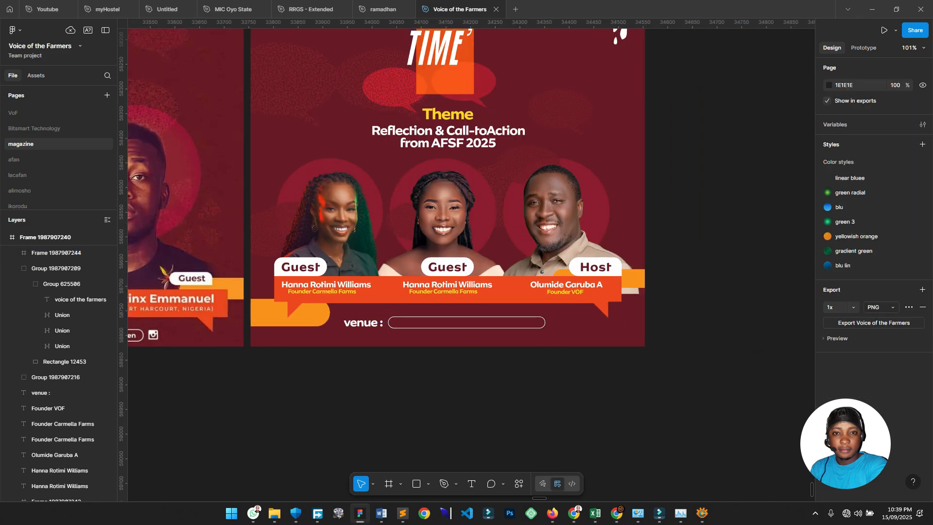
Draw a small square rectangle to the right of the venue box.
scroll(471, 264, left, 4)
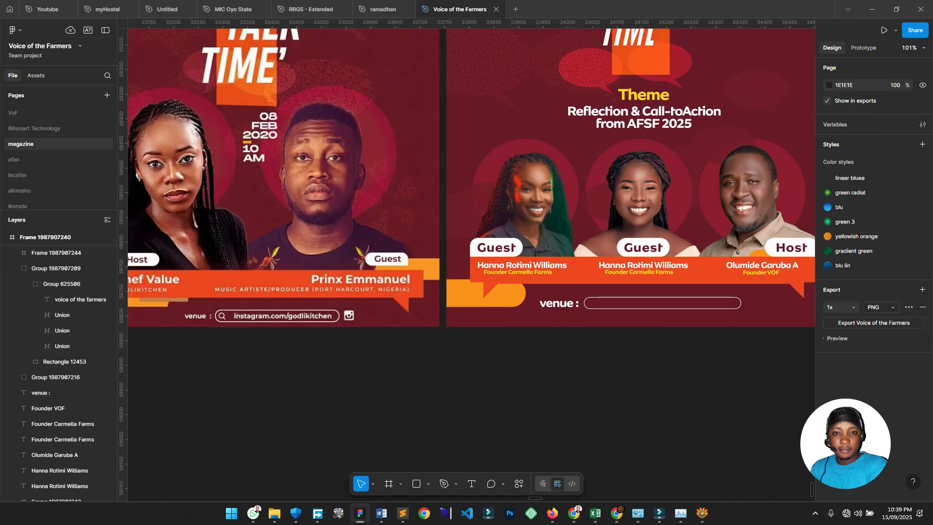
scroll(577, 338, up, 3)
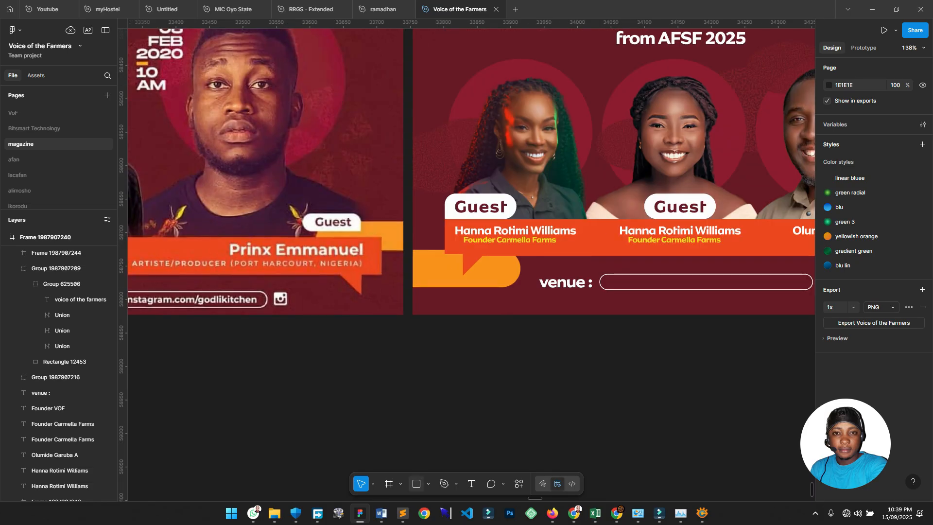
key(r)
drag(806, 214, 525, 286)
scroll(525, 286, up, 3)
mouse_move(546, 382)
mouse_down()
mouse_move(579, 410)
mouse_move(566, 394)
mouse_up()
Change the small square's corner radius to 5, then deselect it.
click(890, 253)
text(9)
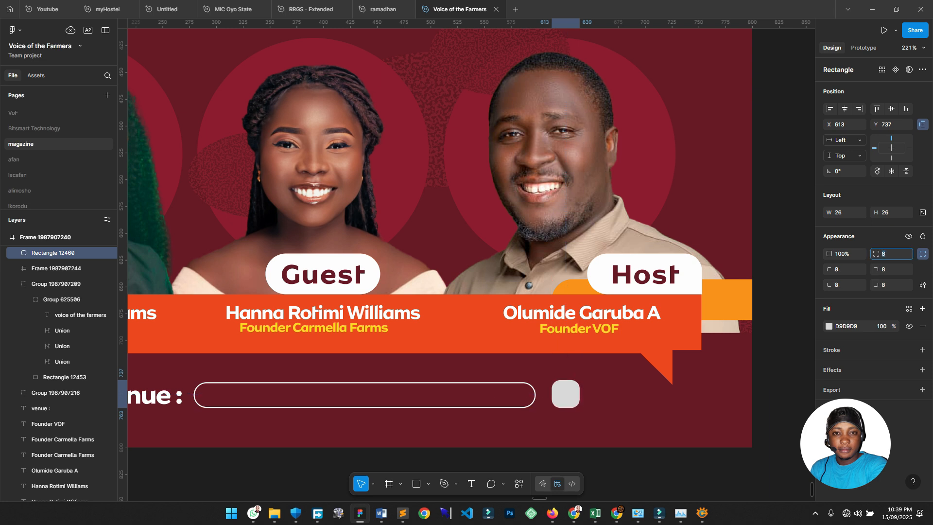
scroll(582, 322, down, 4)
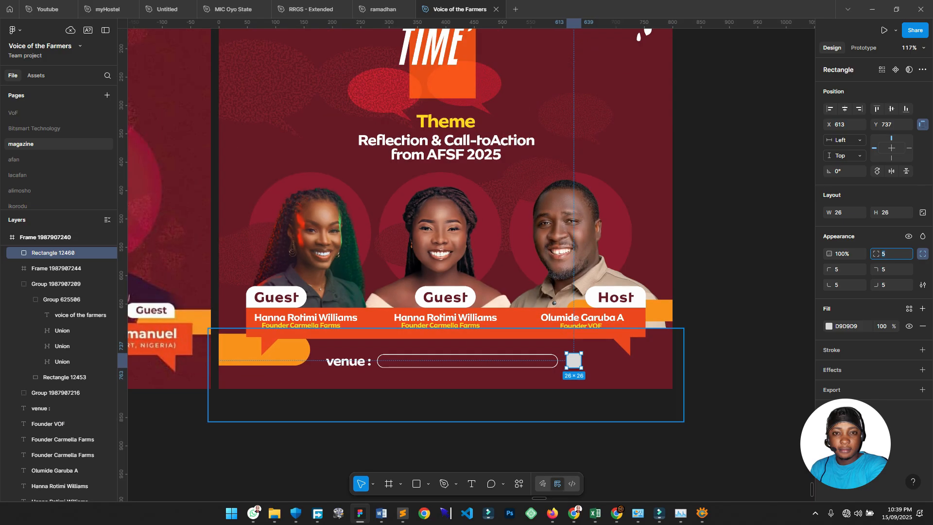
click(595, 432)
scroll(399, 258, up, 2)
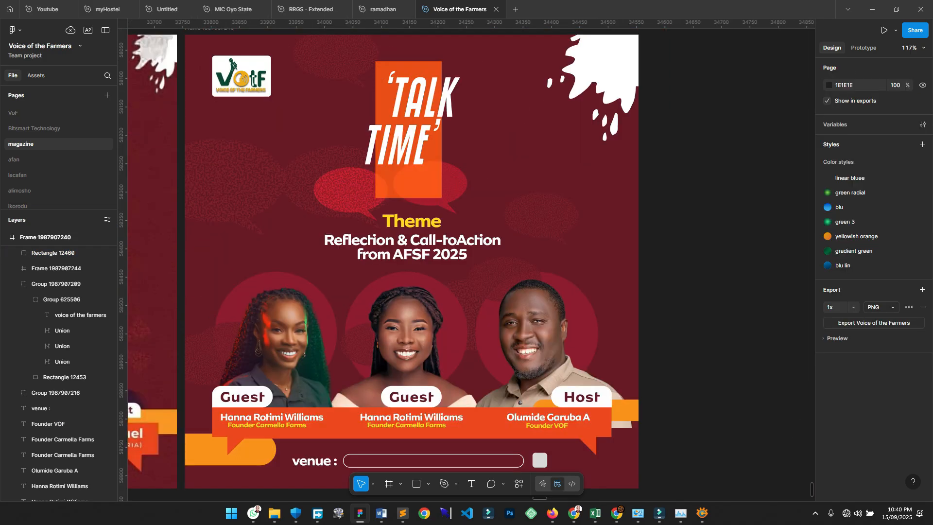